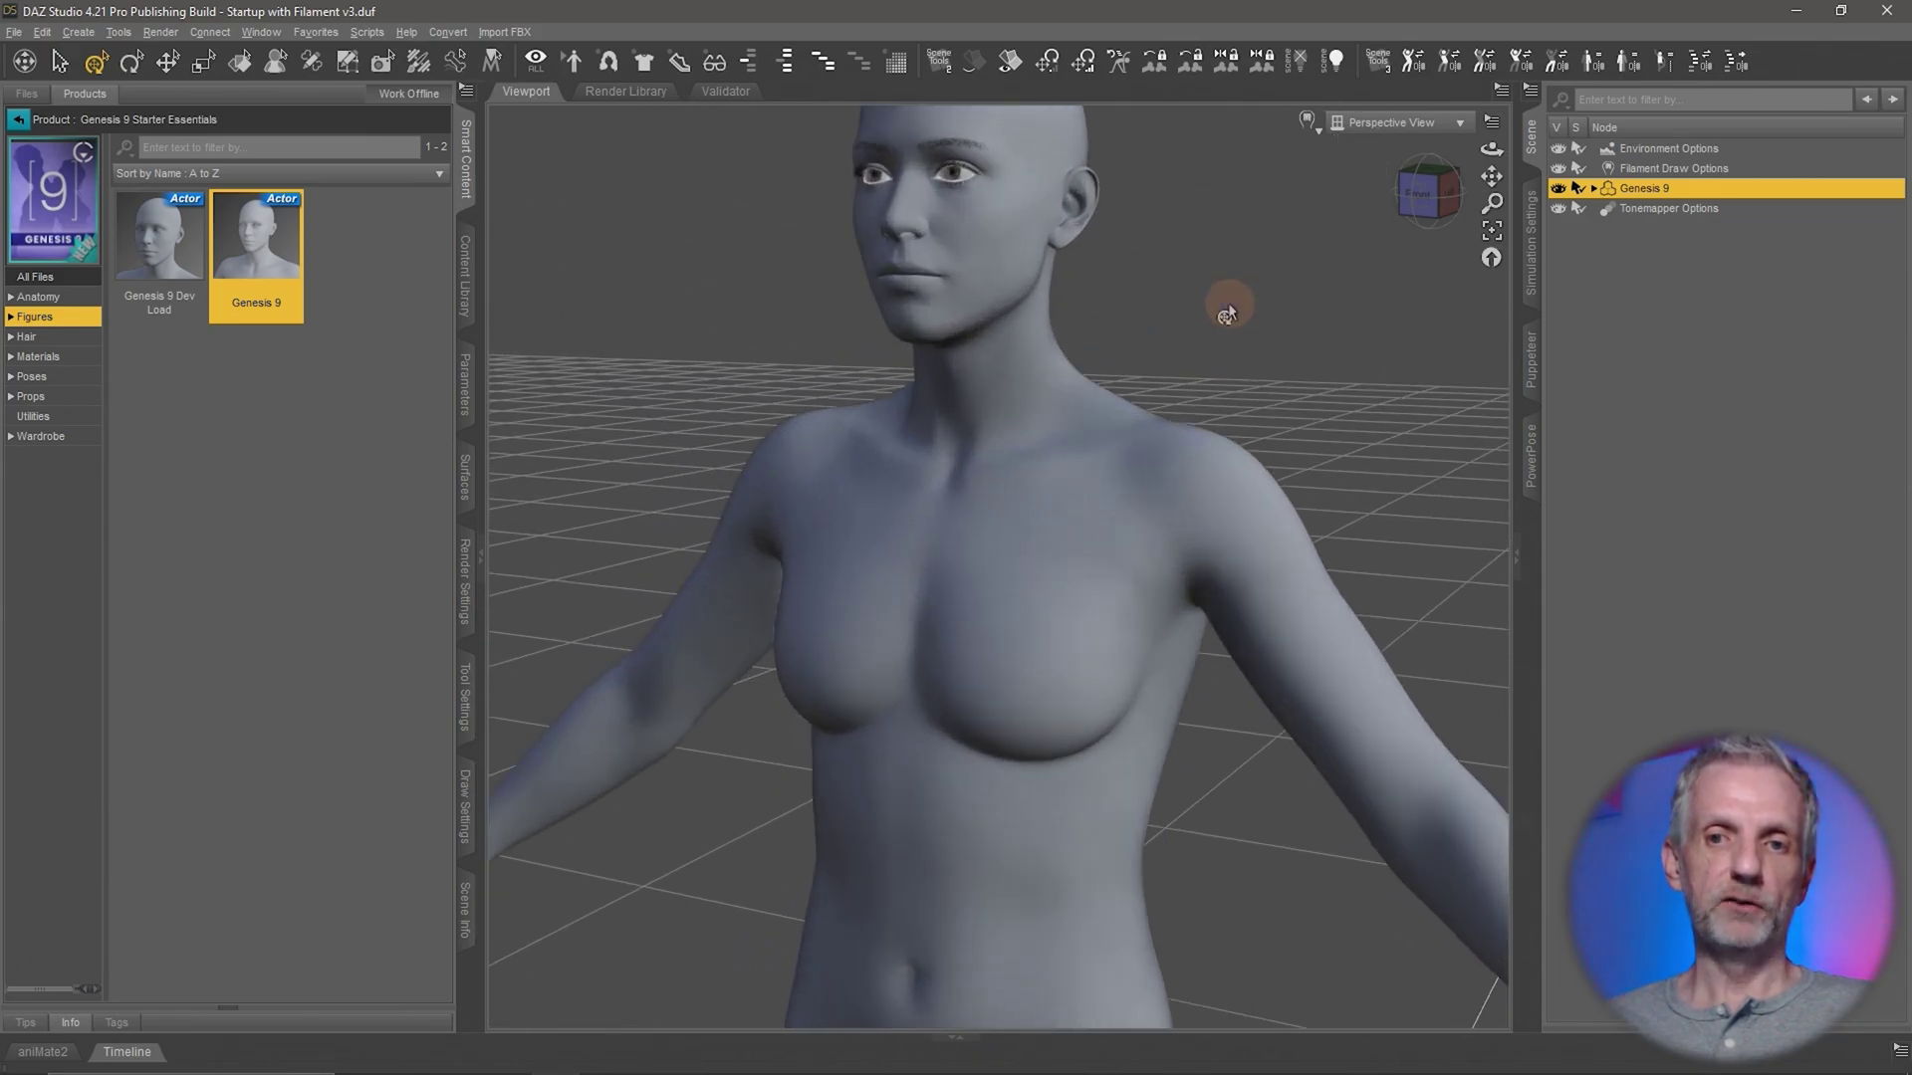
pyautogui.scroll(8, 1213, 289)
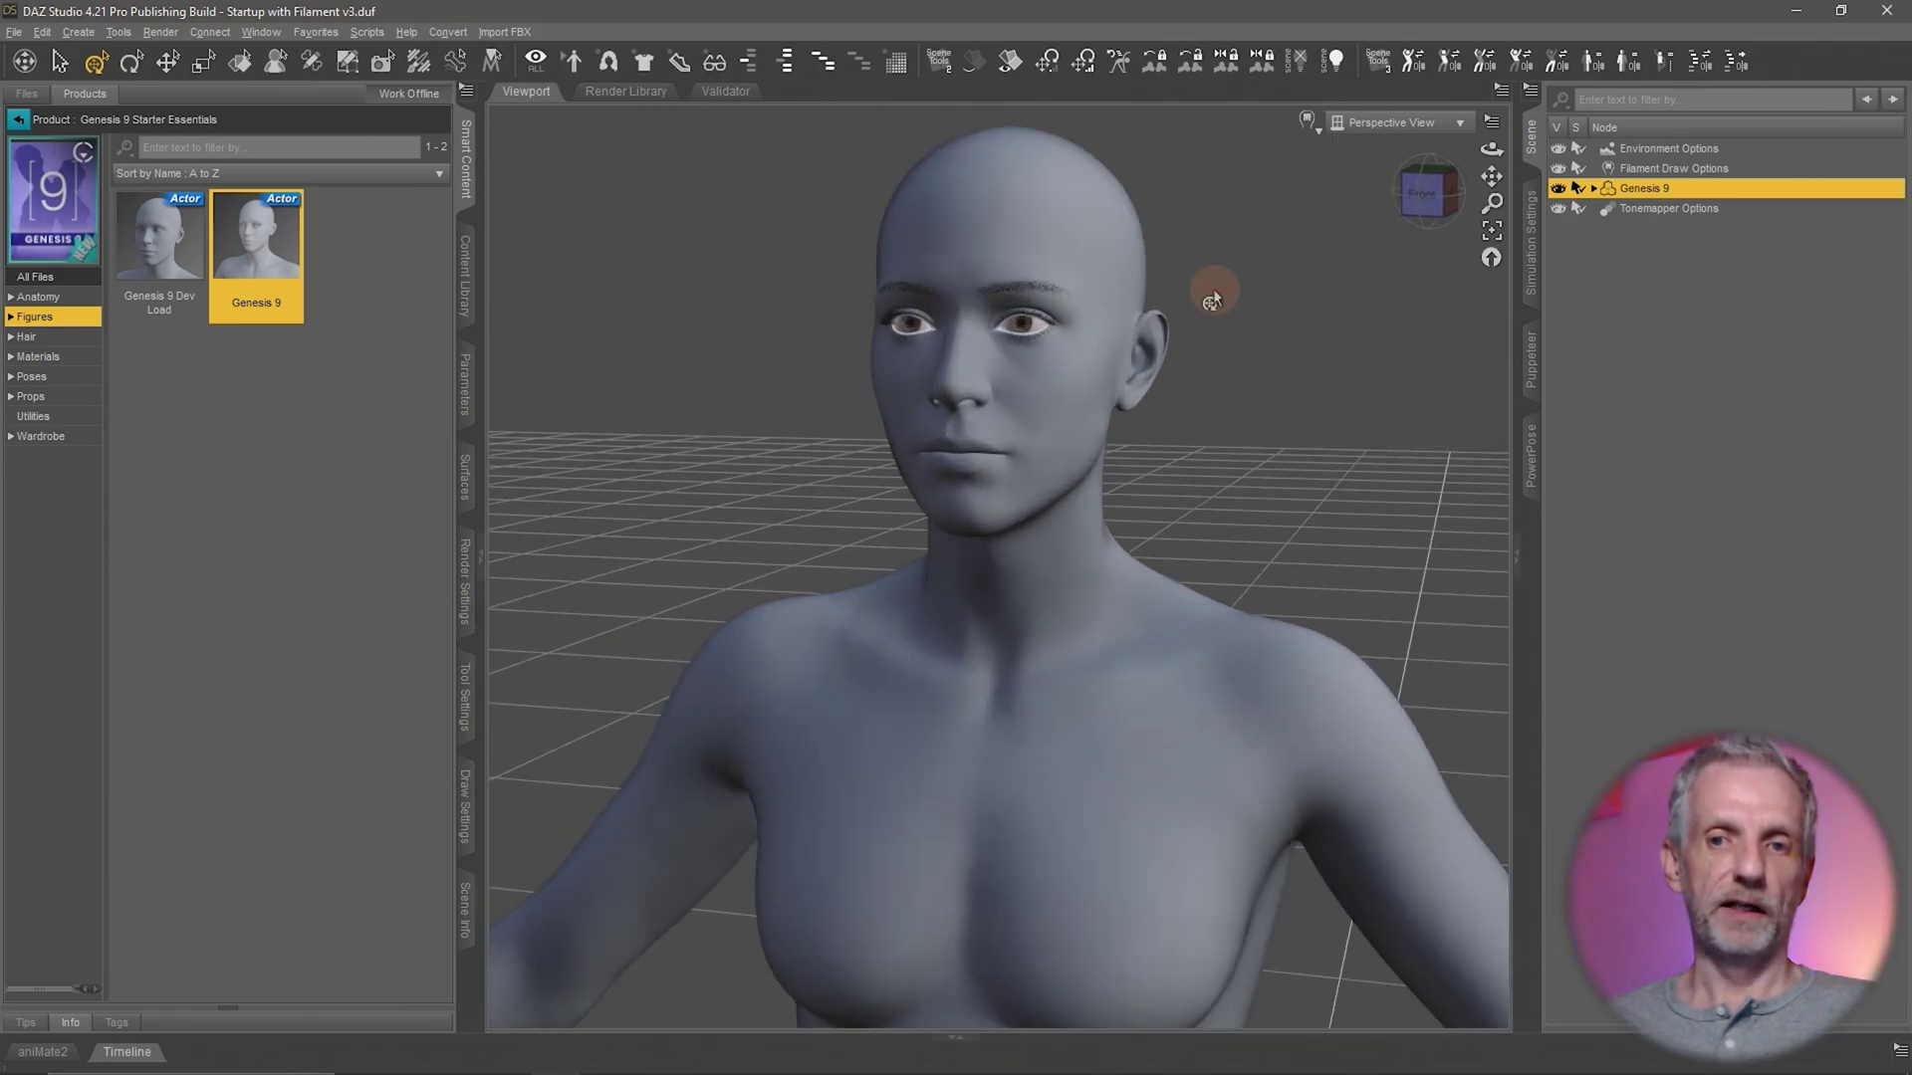
# - Drop Genesis 9's Mesh Resolution Level from High Resolution to Base and orbit toward the face
pyautogui.scroll(-4, 1204, 291)
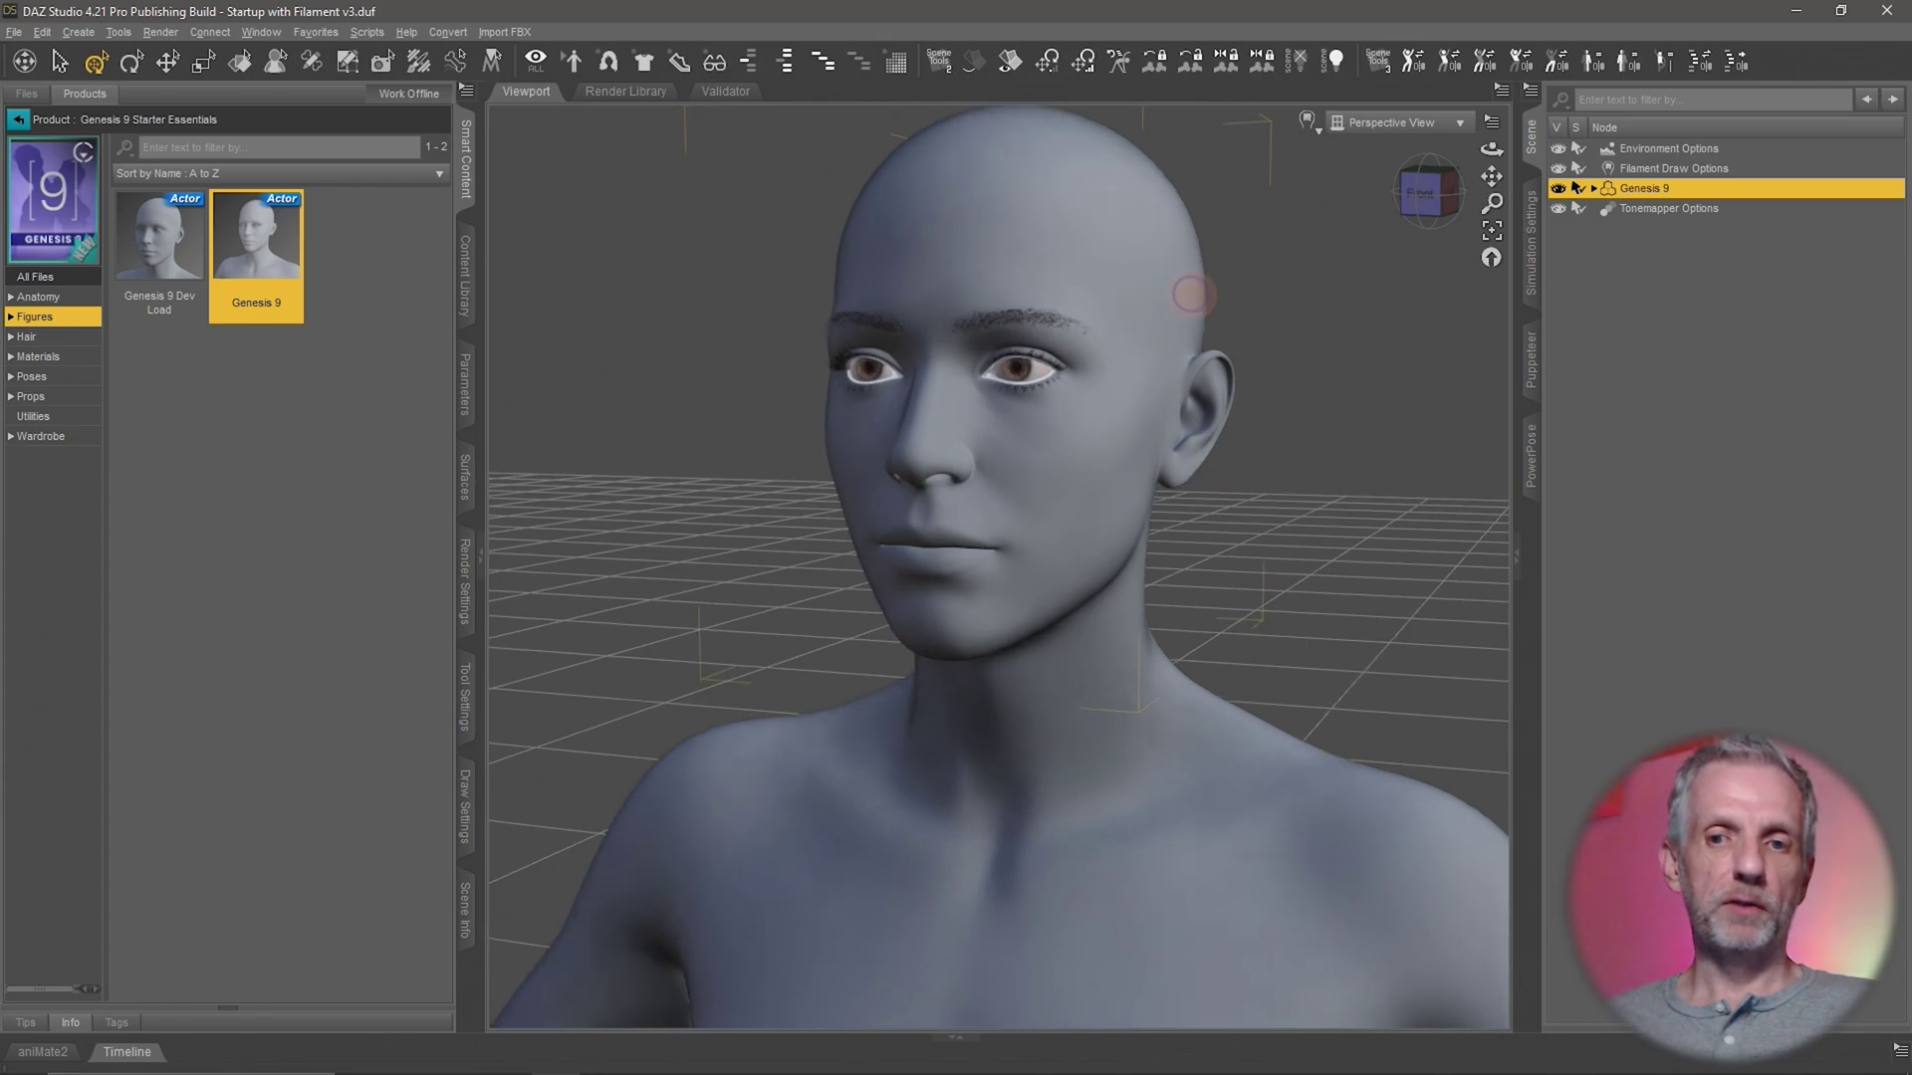
pyautogui.scroll(-2, 1199, 306)
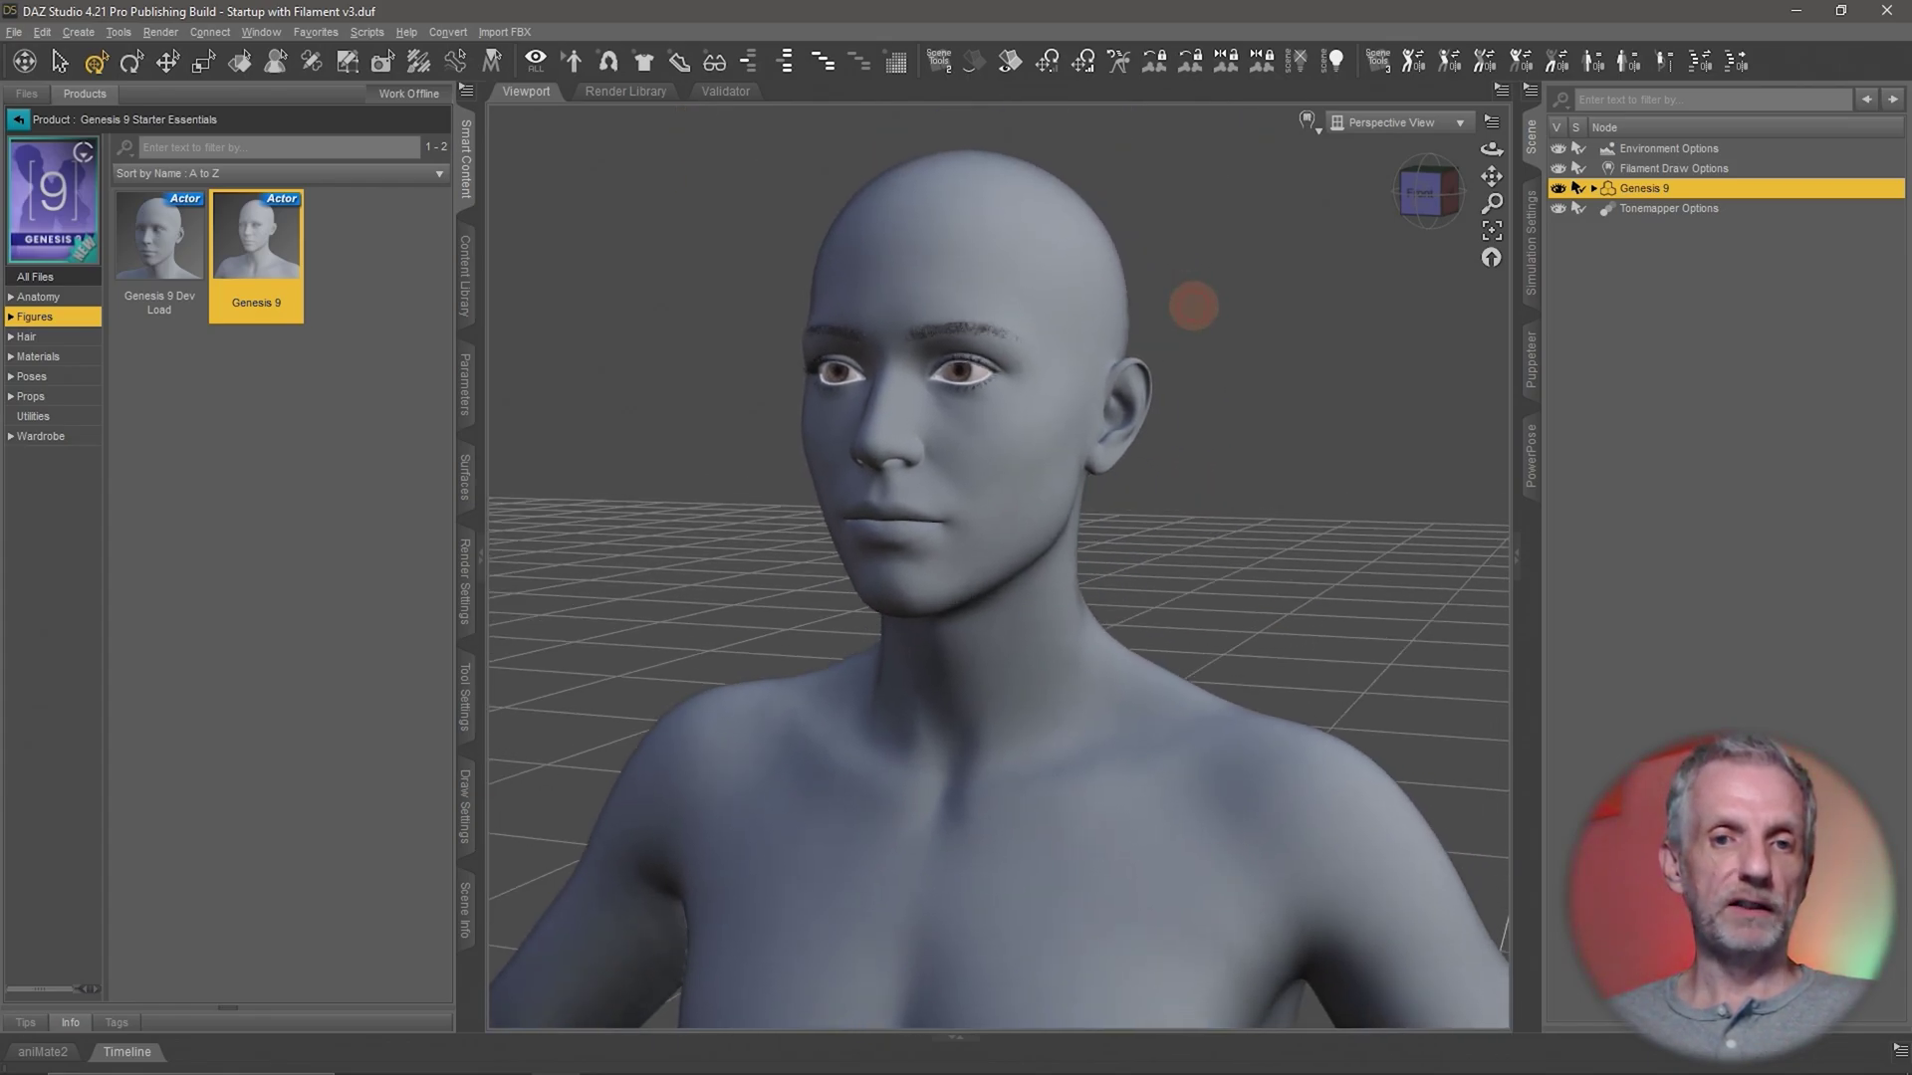
pyautogui.scroll(5, 1190, 315)
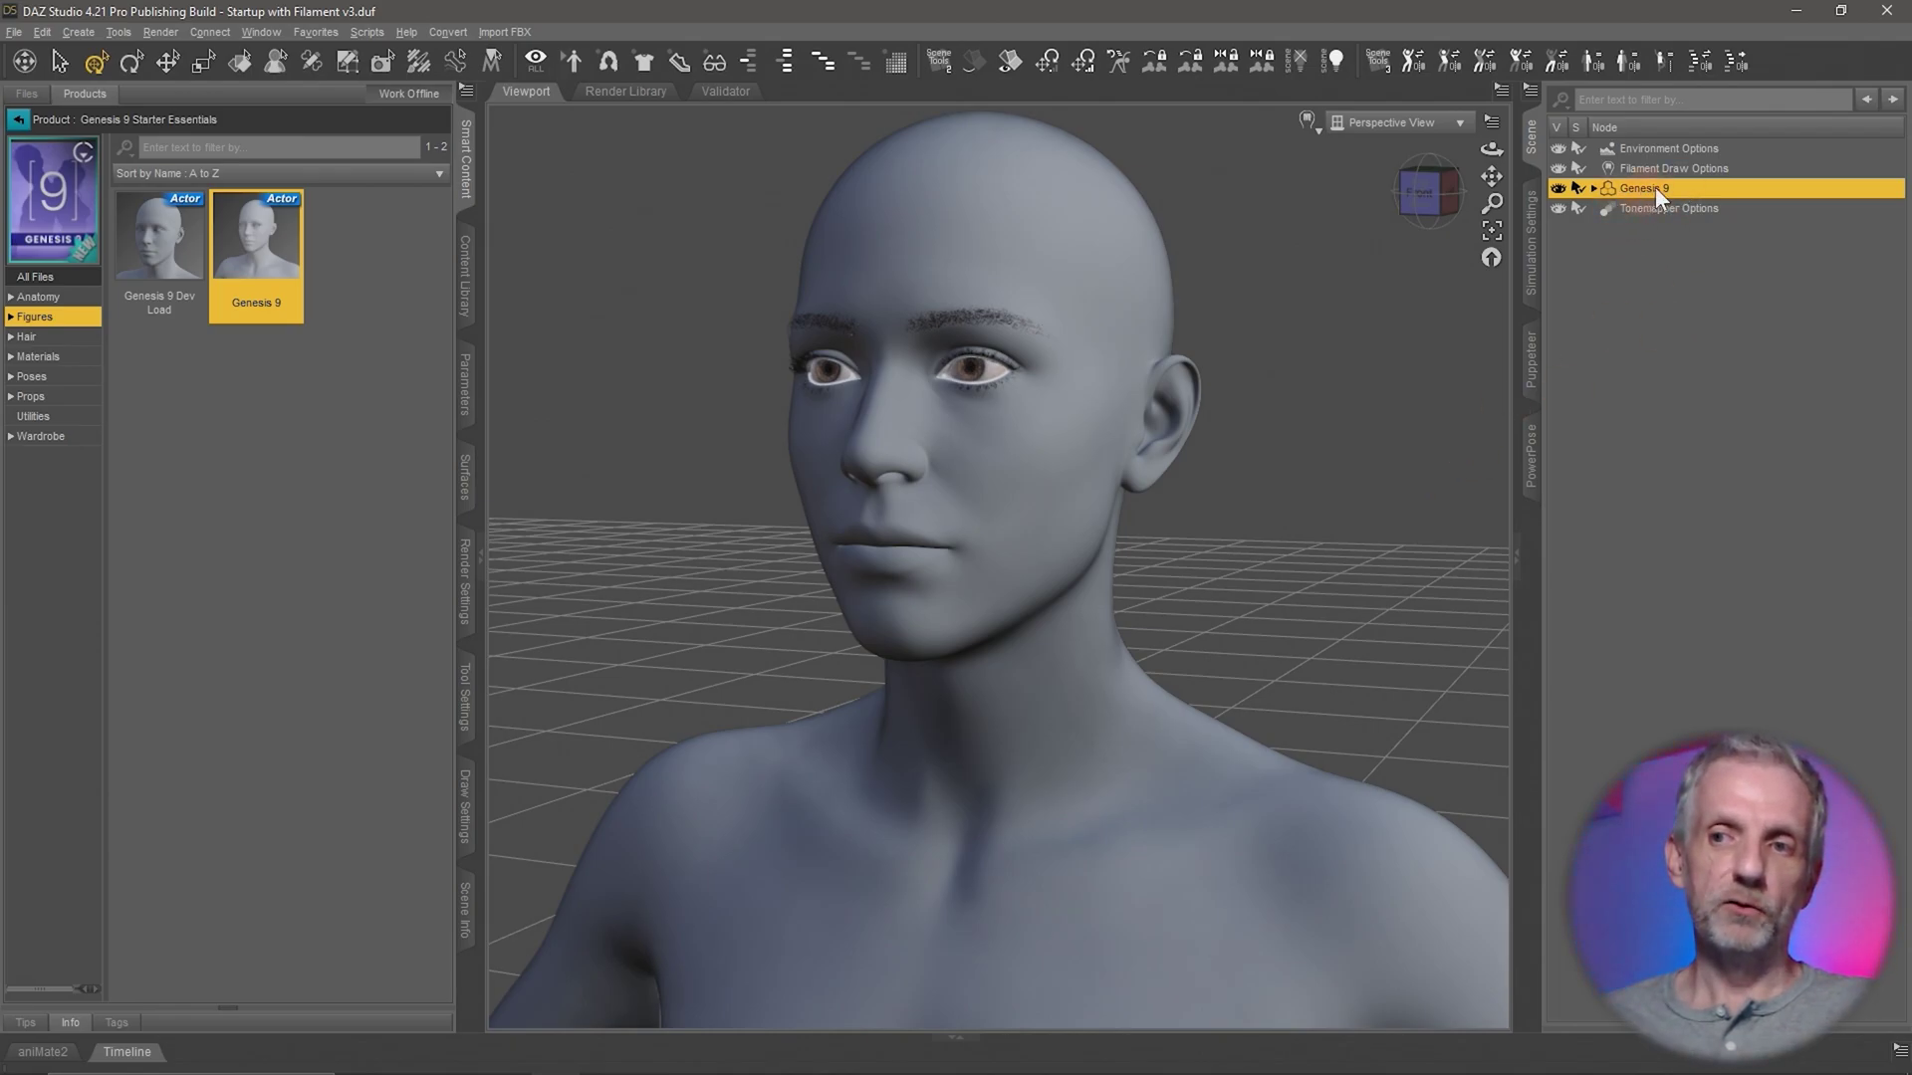
pyautogui.click(465, 396)
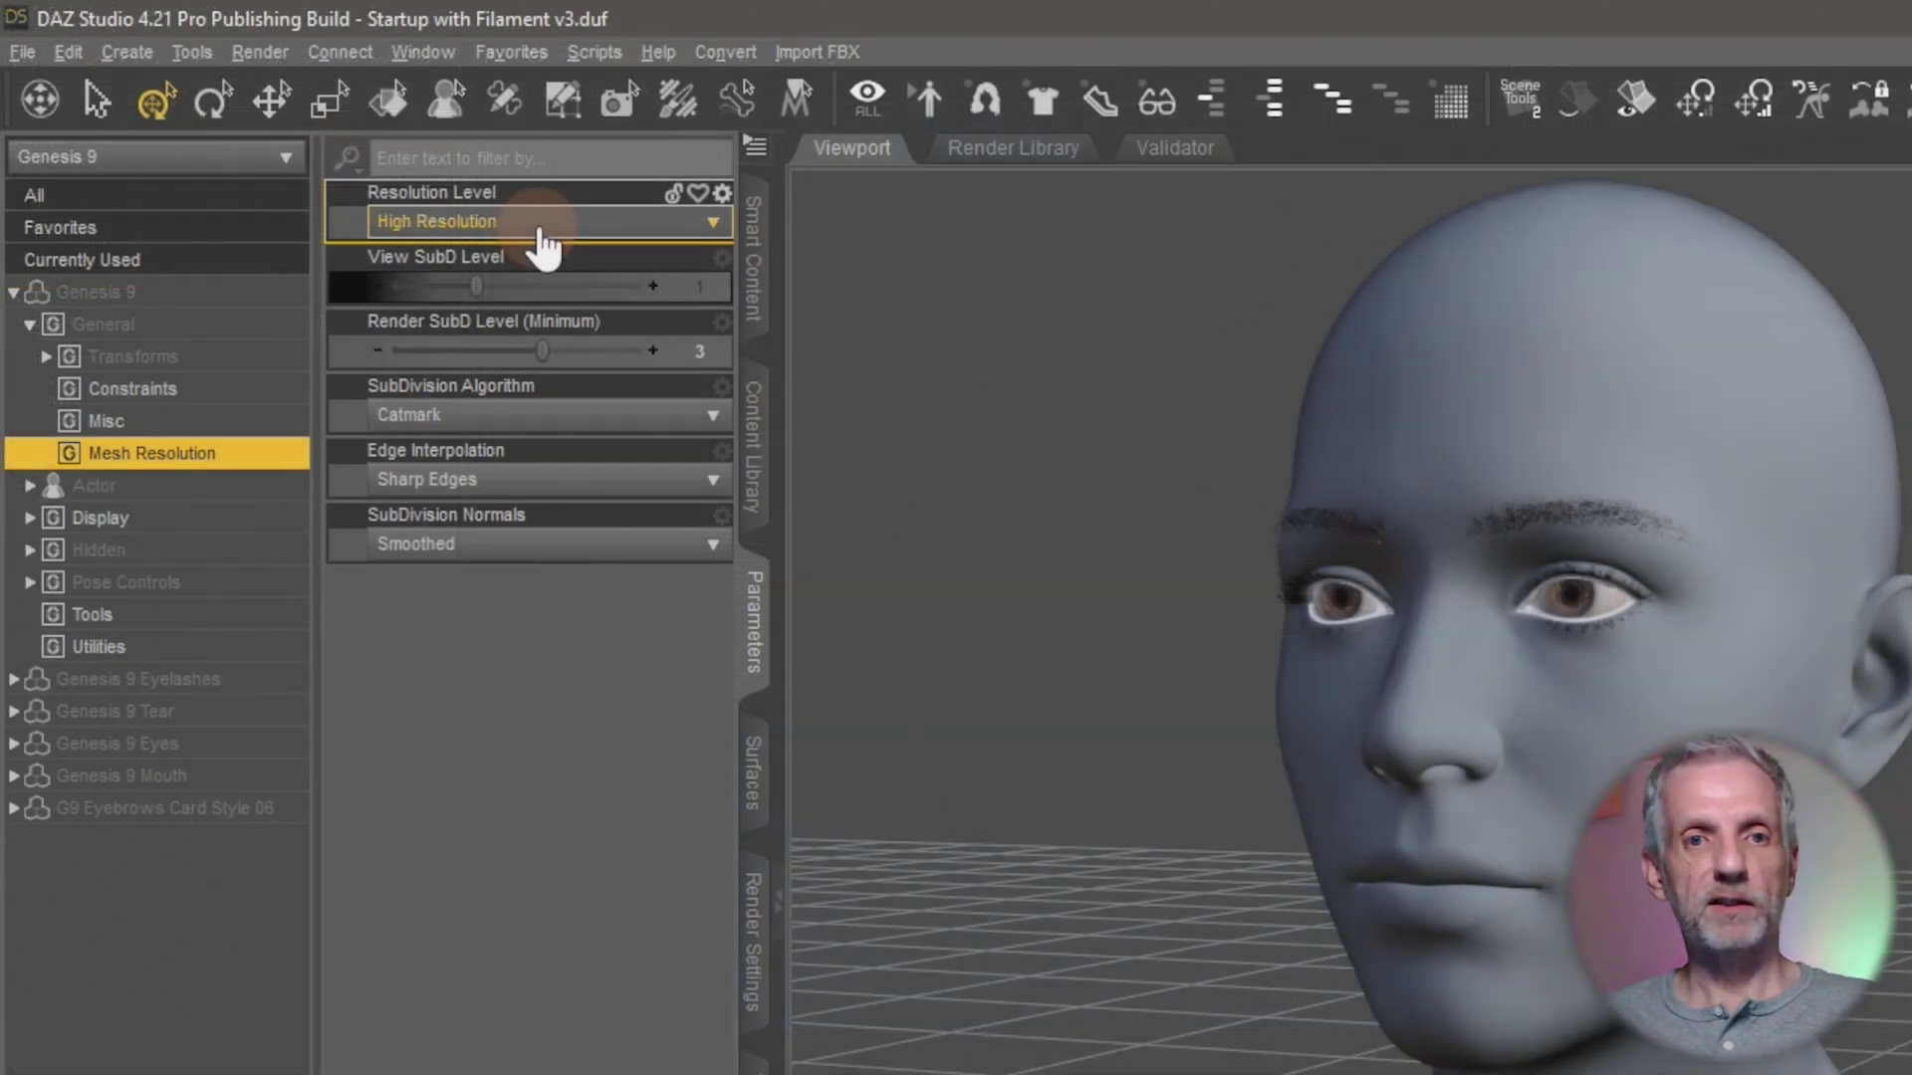
pyautogui.click(334, 141)
pyautogui.click(499, 265)
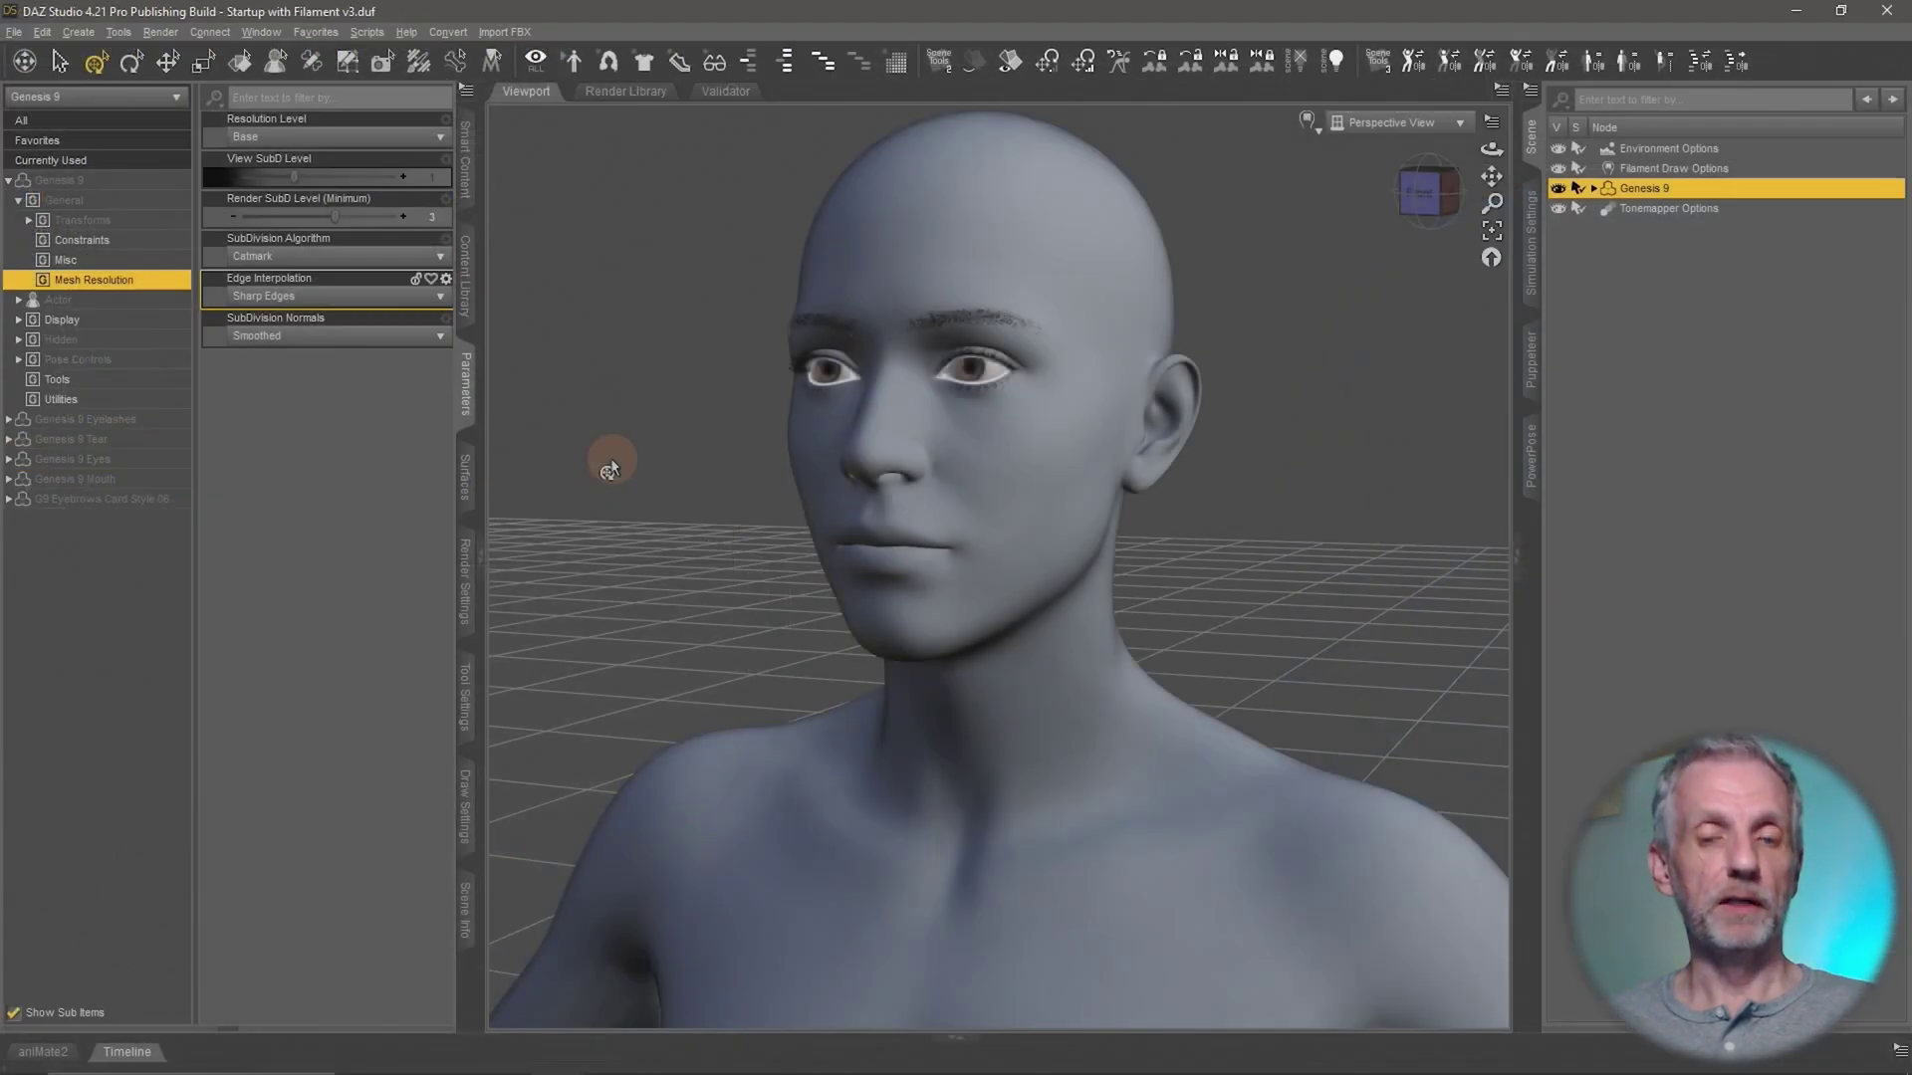
pyautogui.keyDown('alt'); pyautogui.moveTo(611, 458); pyautogui.dragTo(814, 661); pyautogui.keyUp('alt')
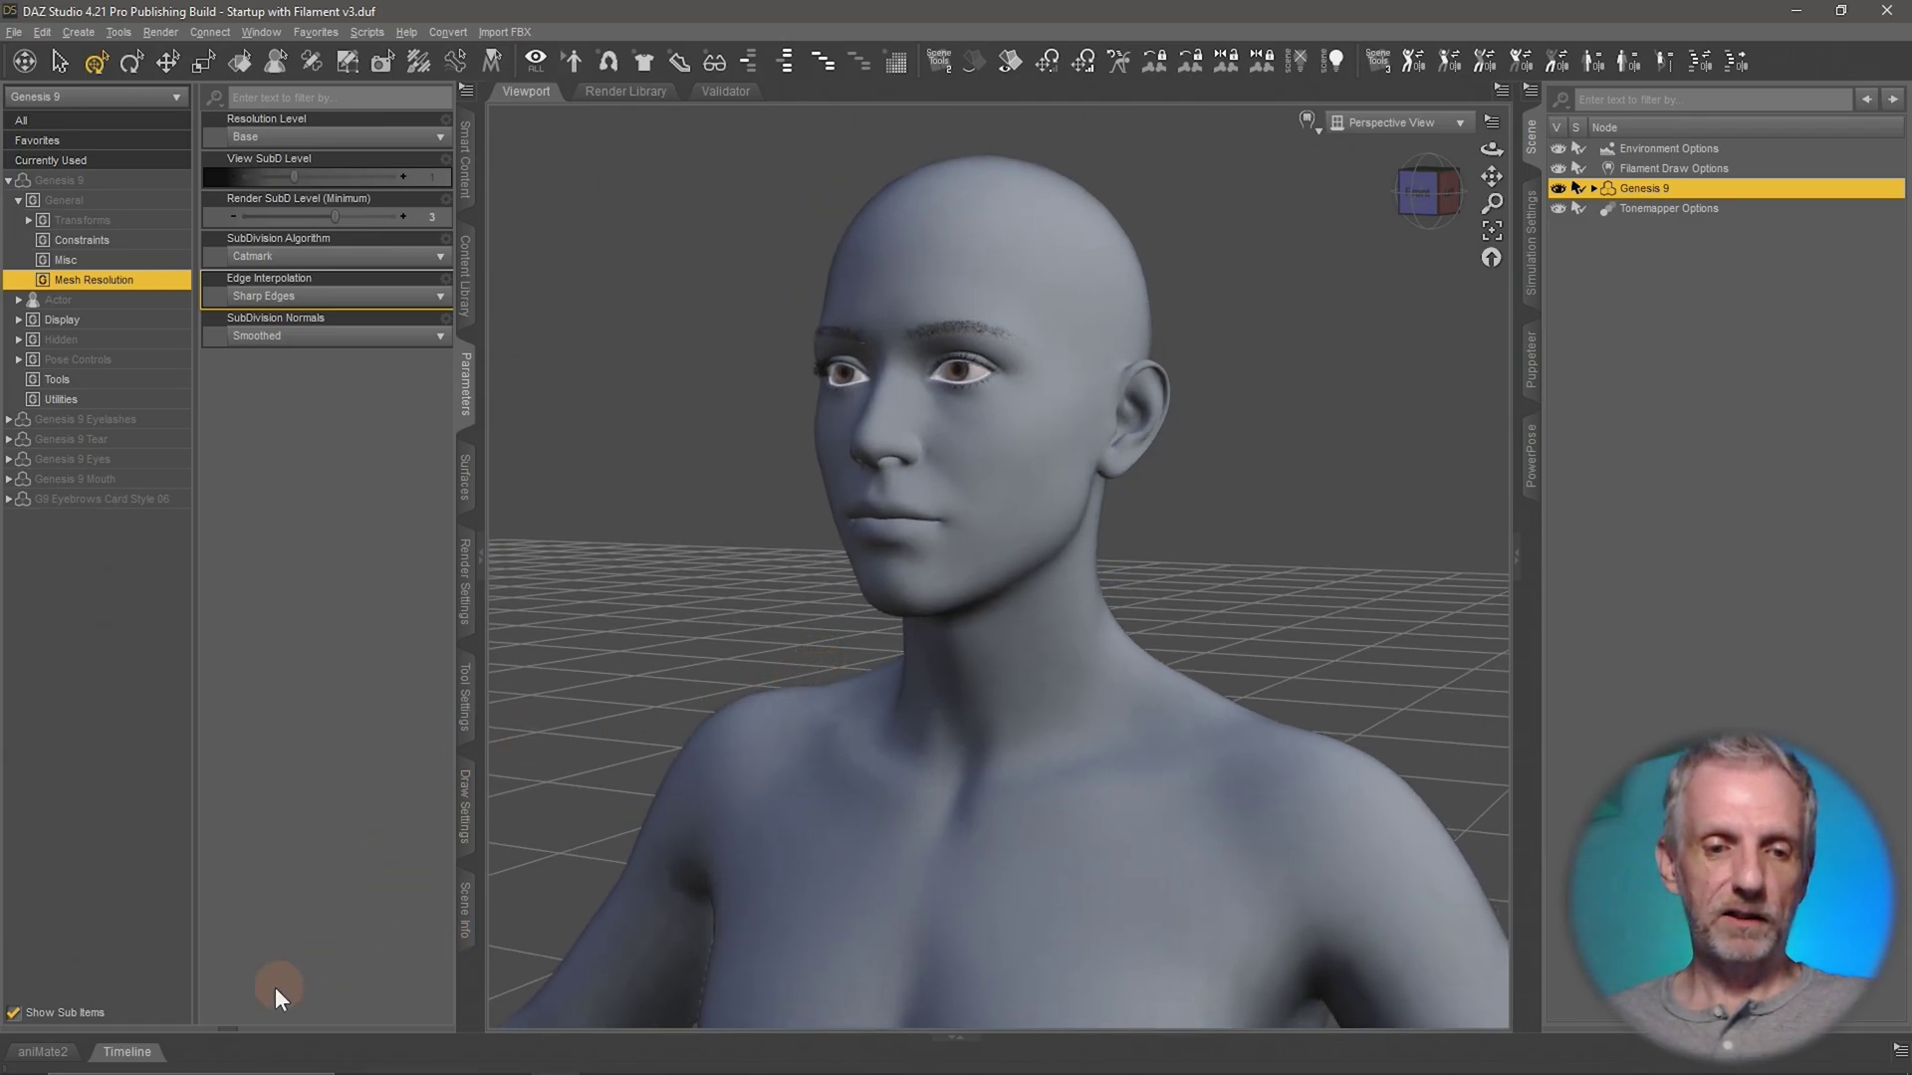
# - Close the Timeline pane and add it back to the bottom panel
pyautogui.click(139, 1053)
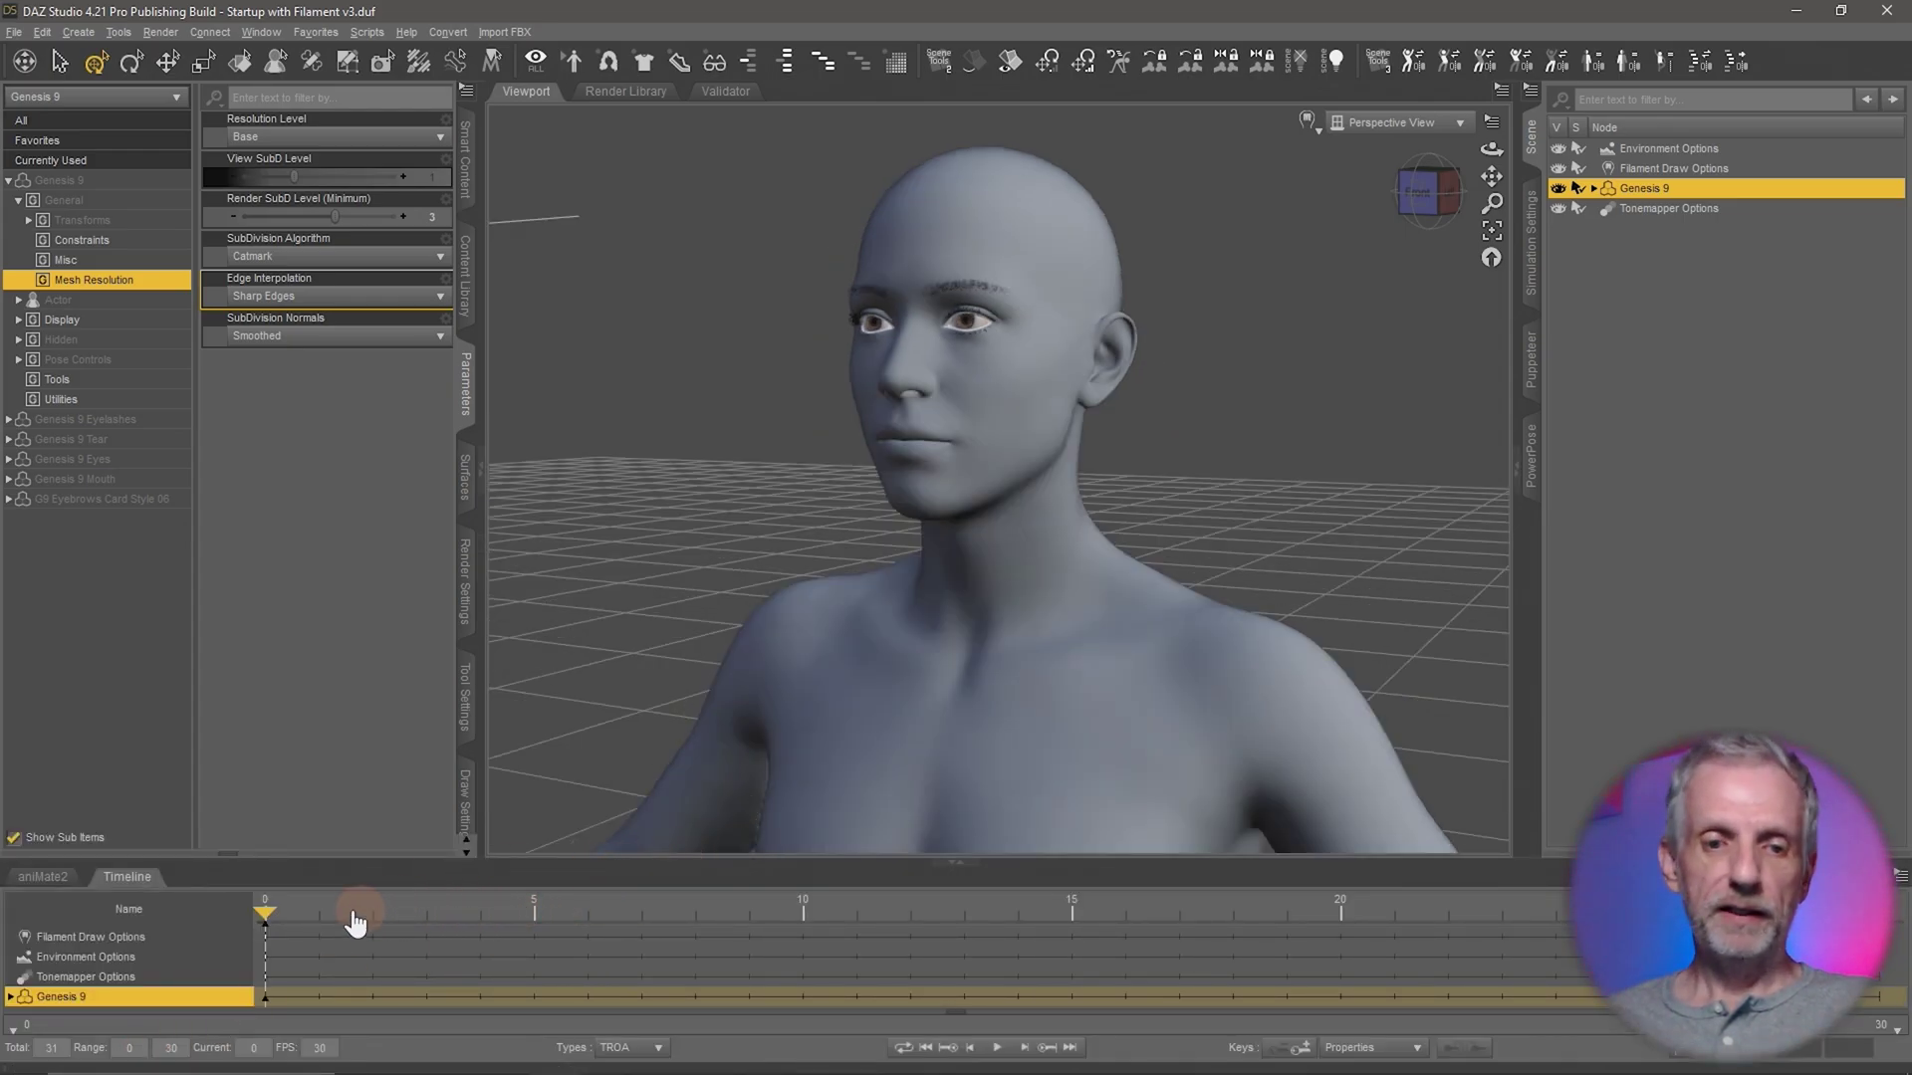
pyautogui.rightClick(229, 870)
pyautogui.moveTo(290, 884)
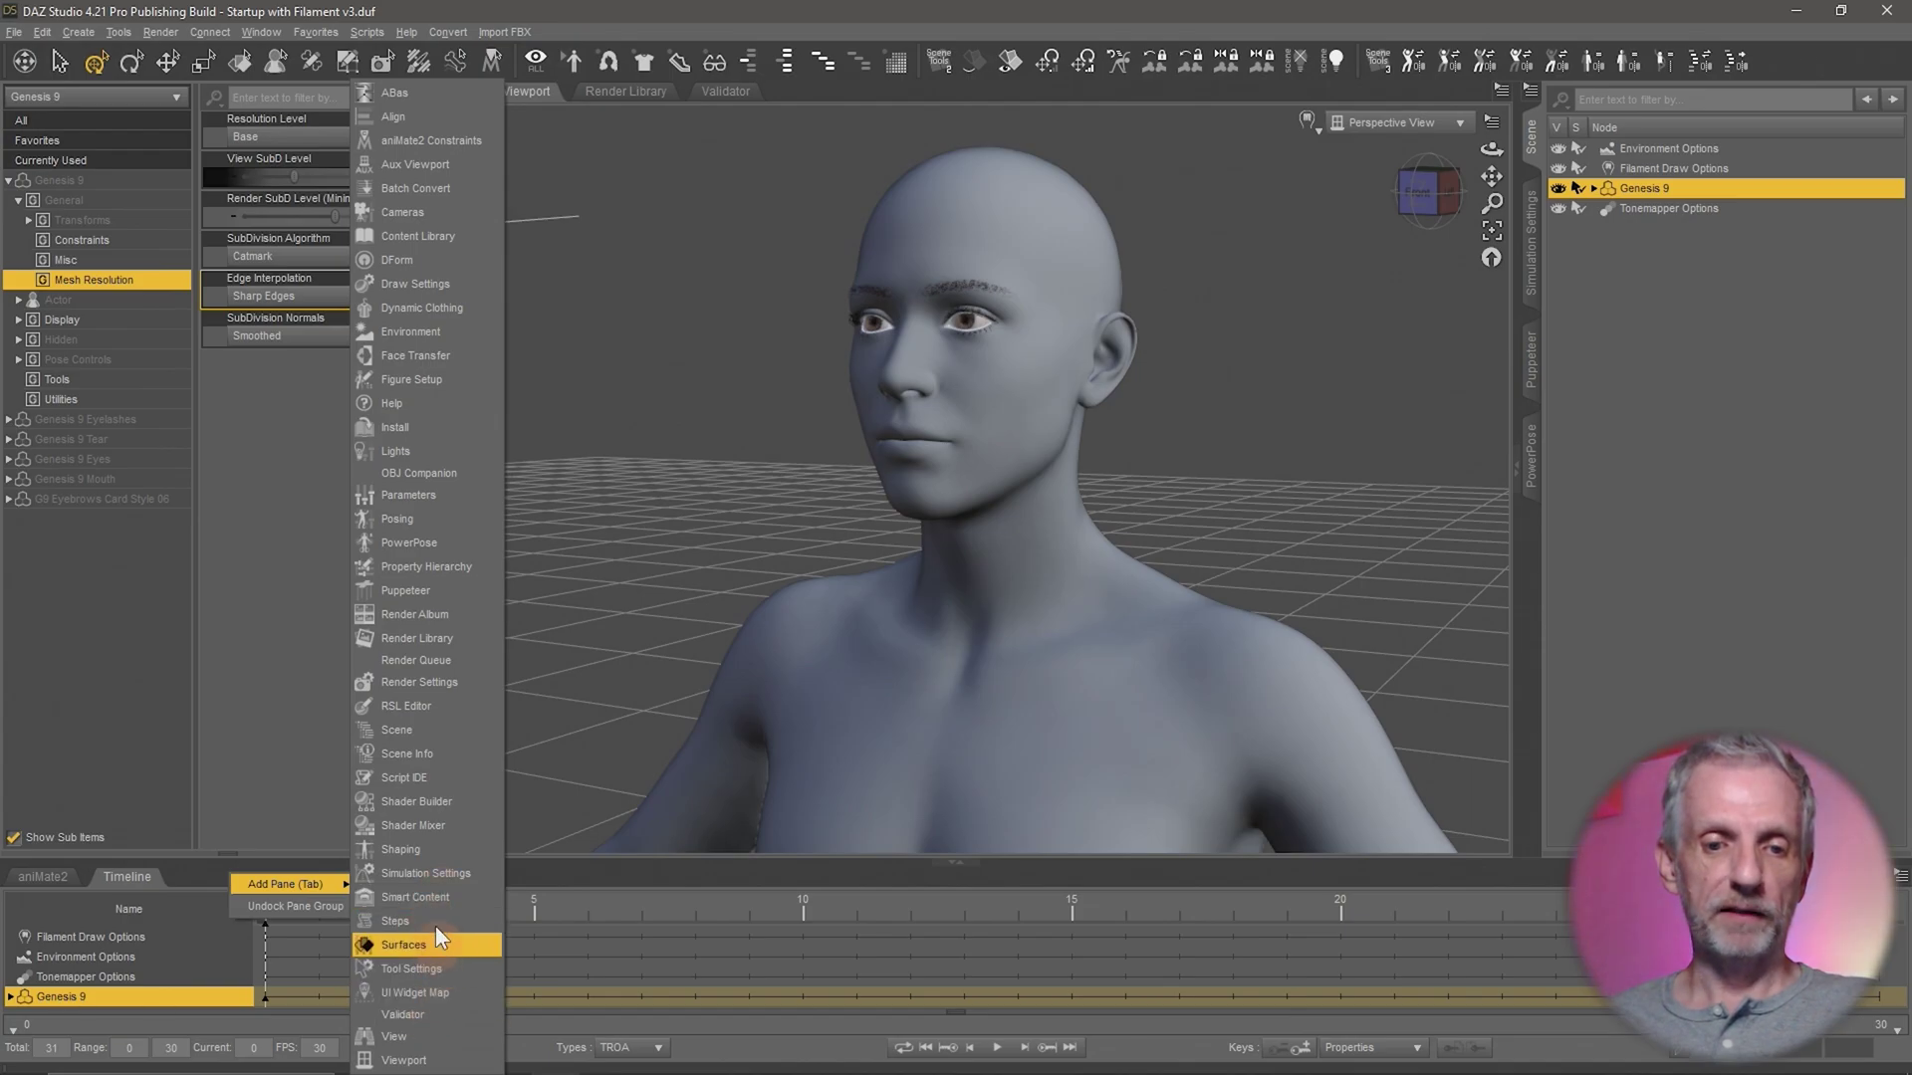
pyautogui.rightClick(135, 875)
pyautogui.click(184, 864)
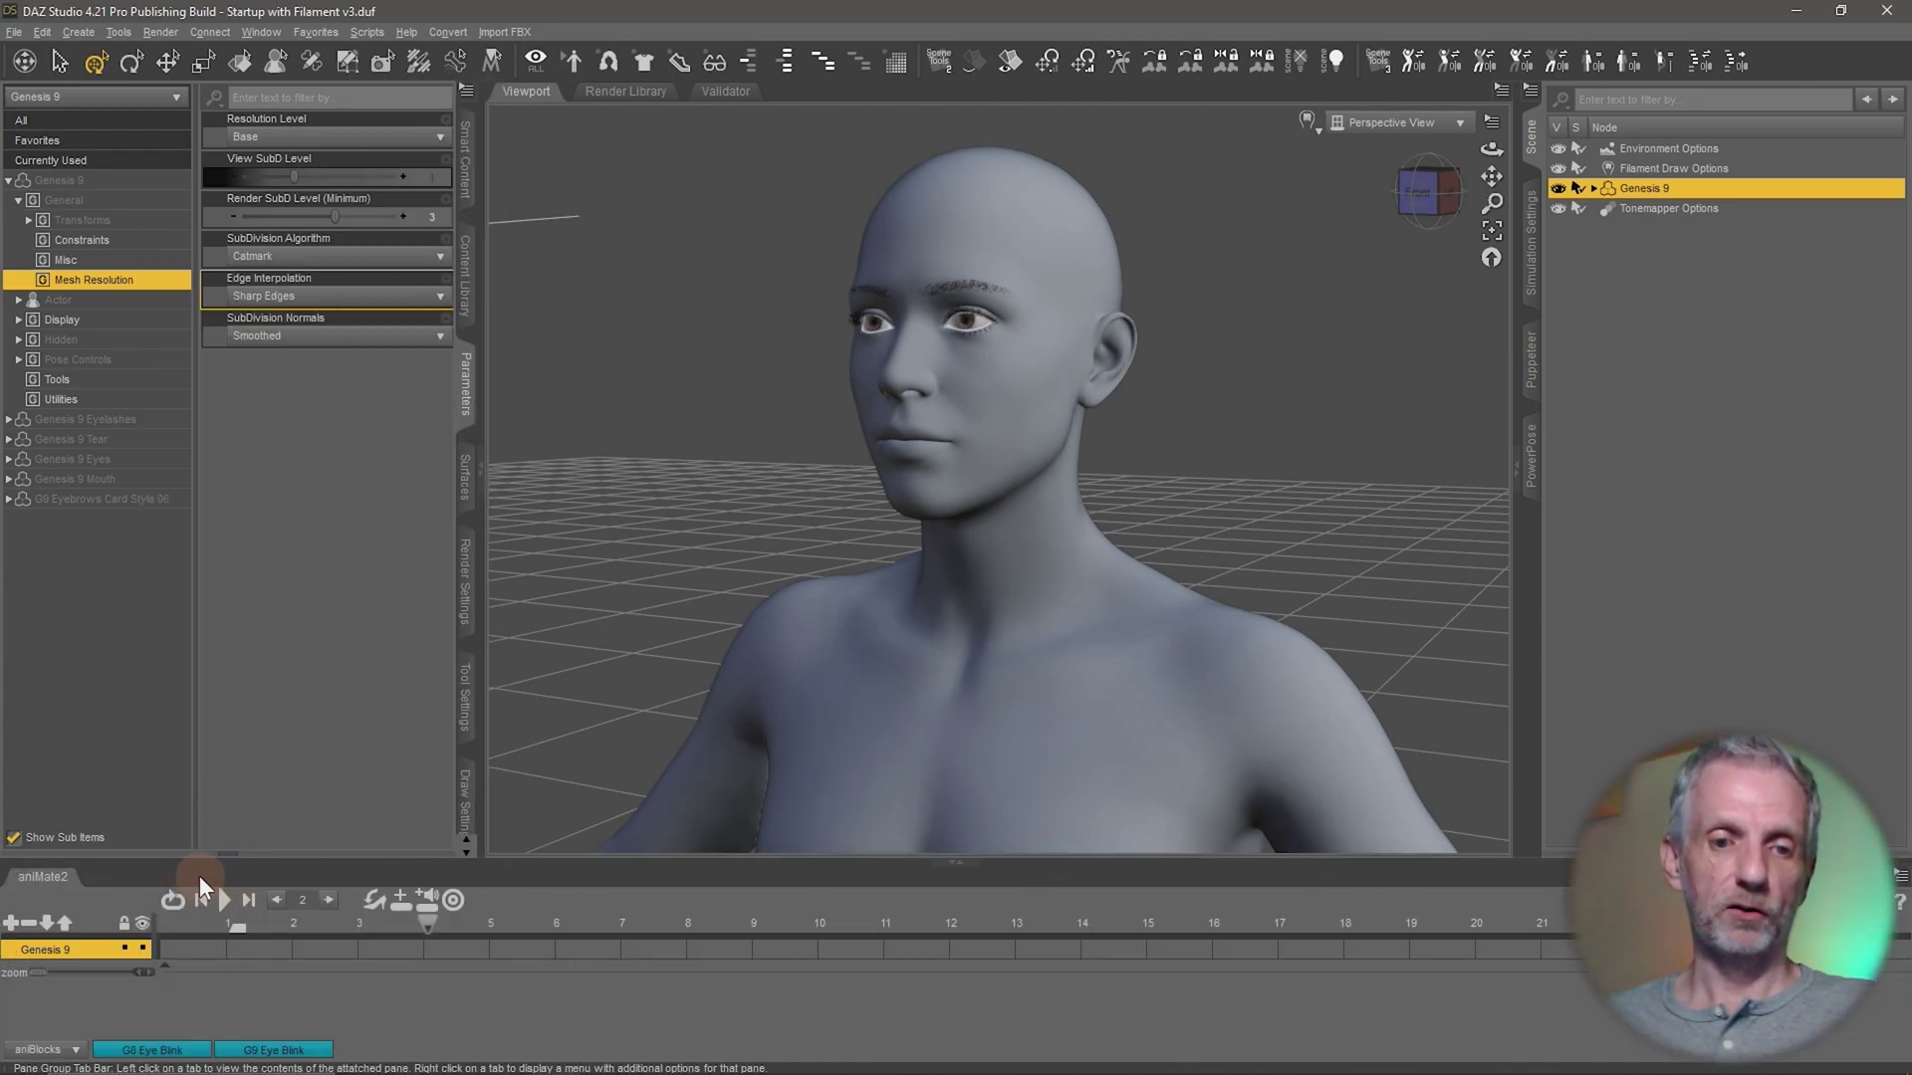
pyautogui.rightClick(199, 875)
pyautogui.moveTo(291, 893)
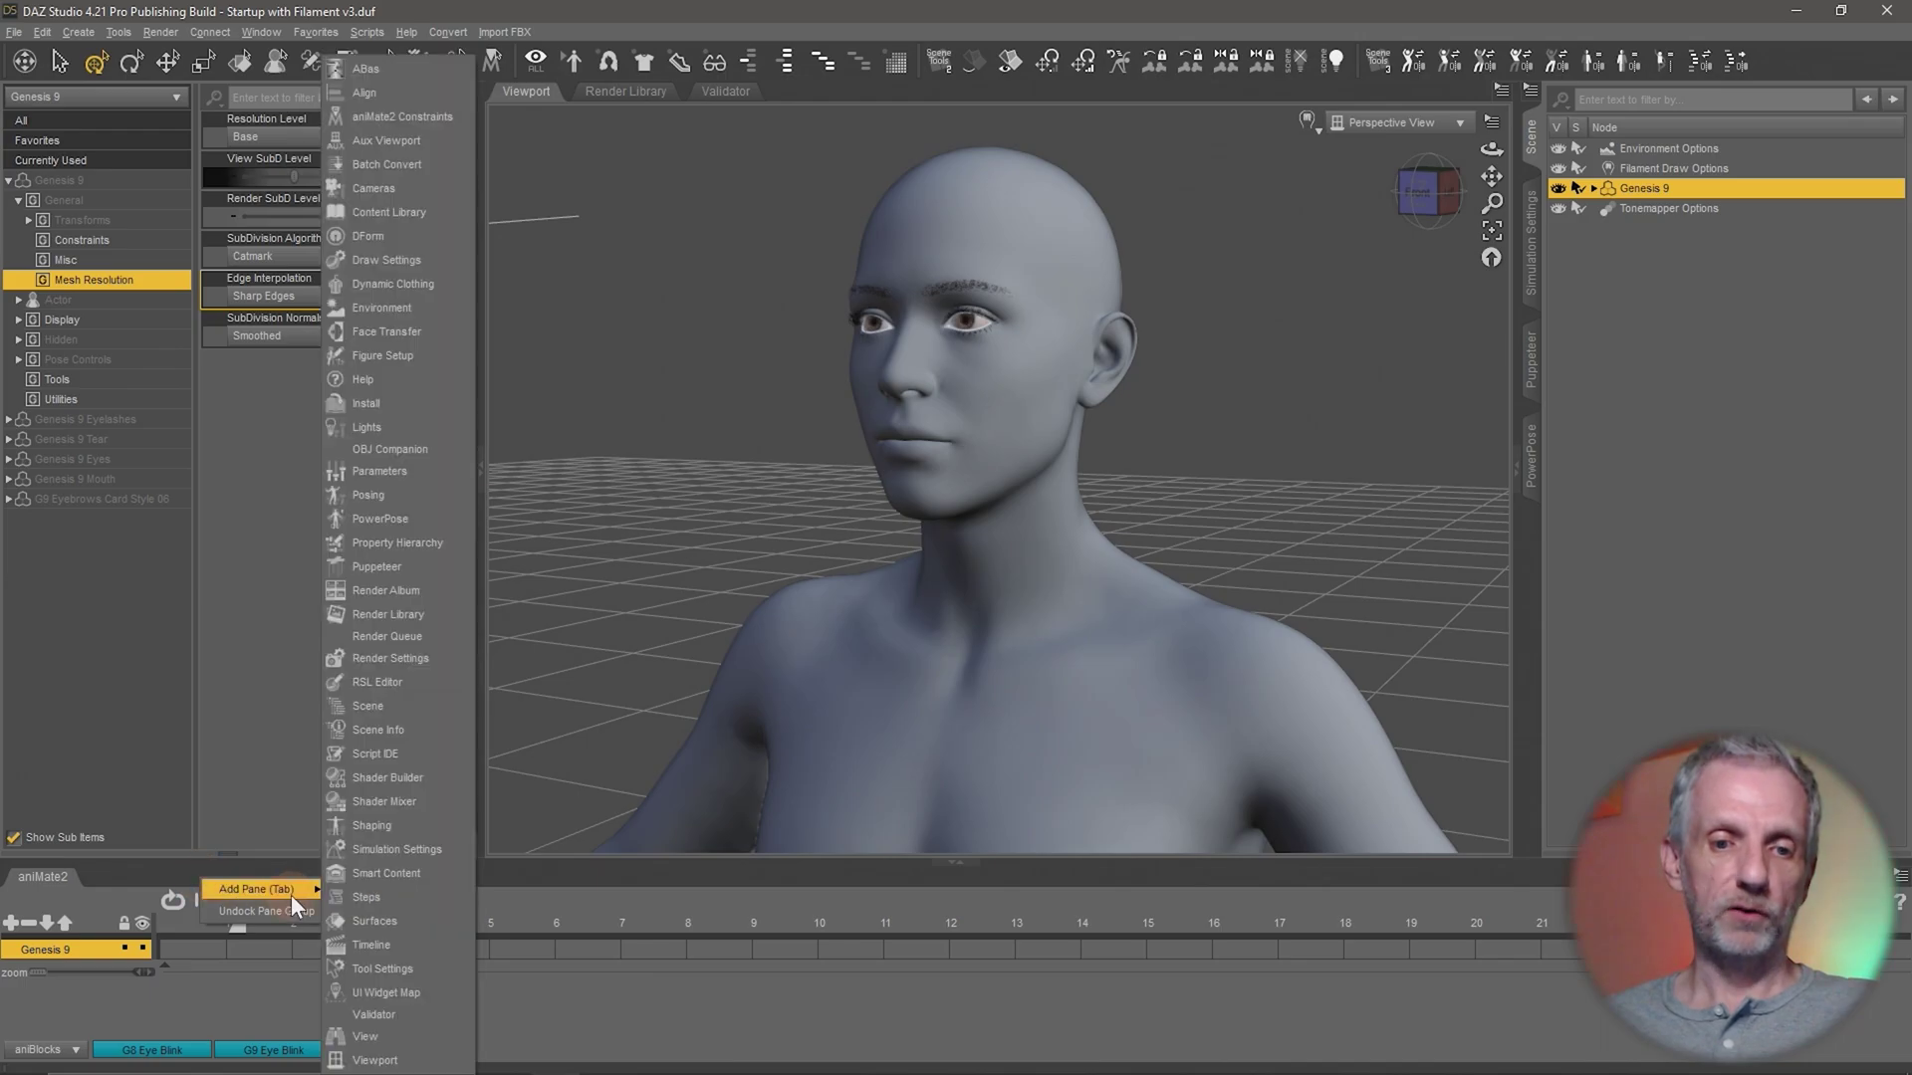
pyautogui.click(430, 949)
# - Make the timeline area taller and switch the view to Advanced View
pyautogui.moveTo(464, 858); pyautogui.dragTo(471, 702)
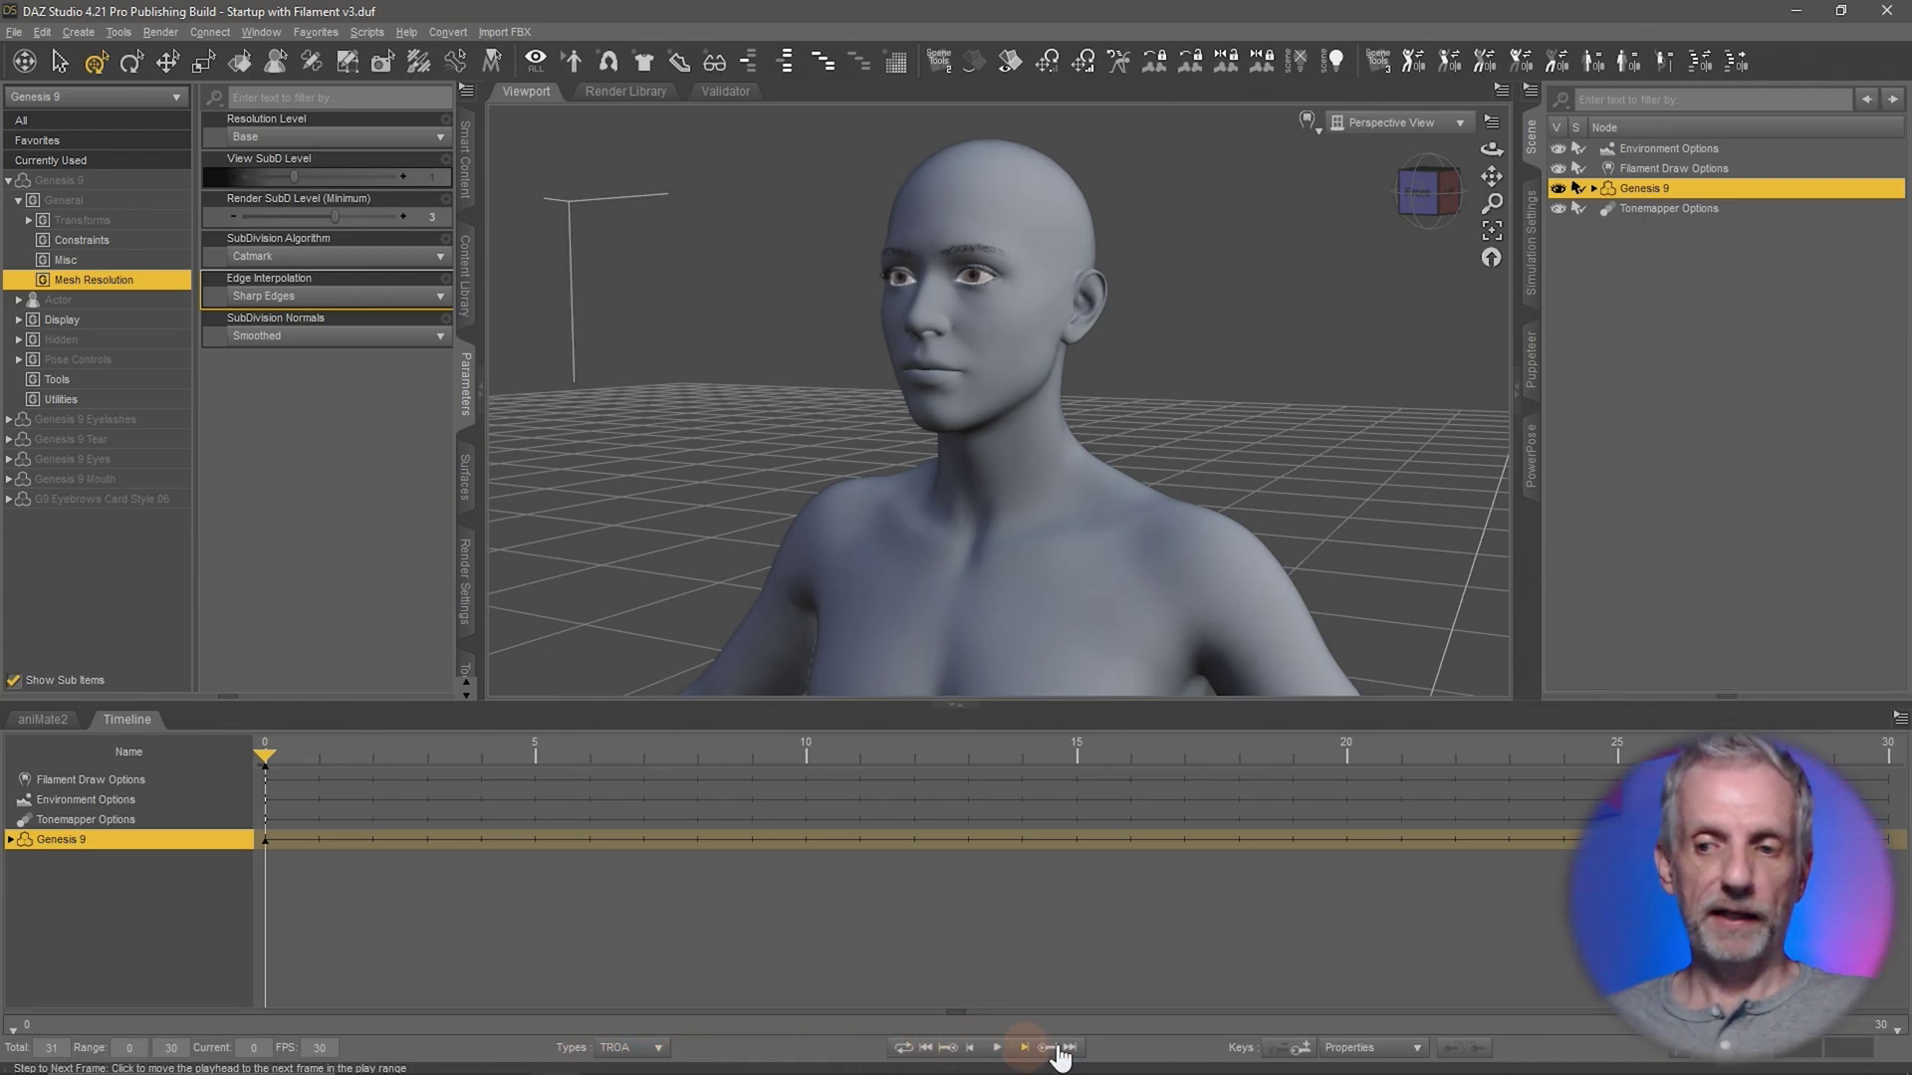
pyautogui.rightClick(124, 730)
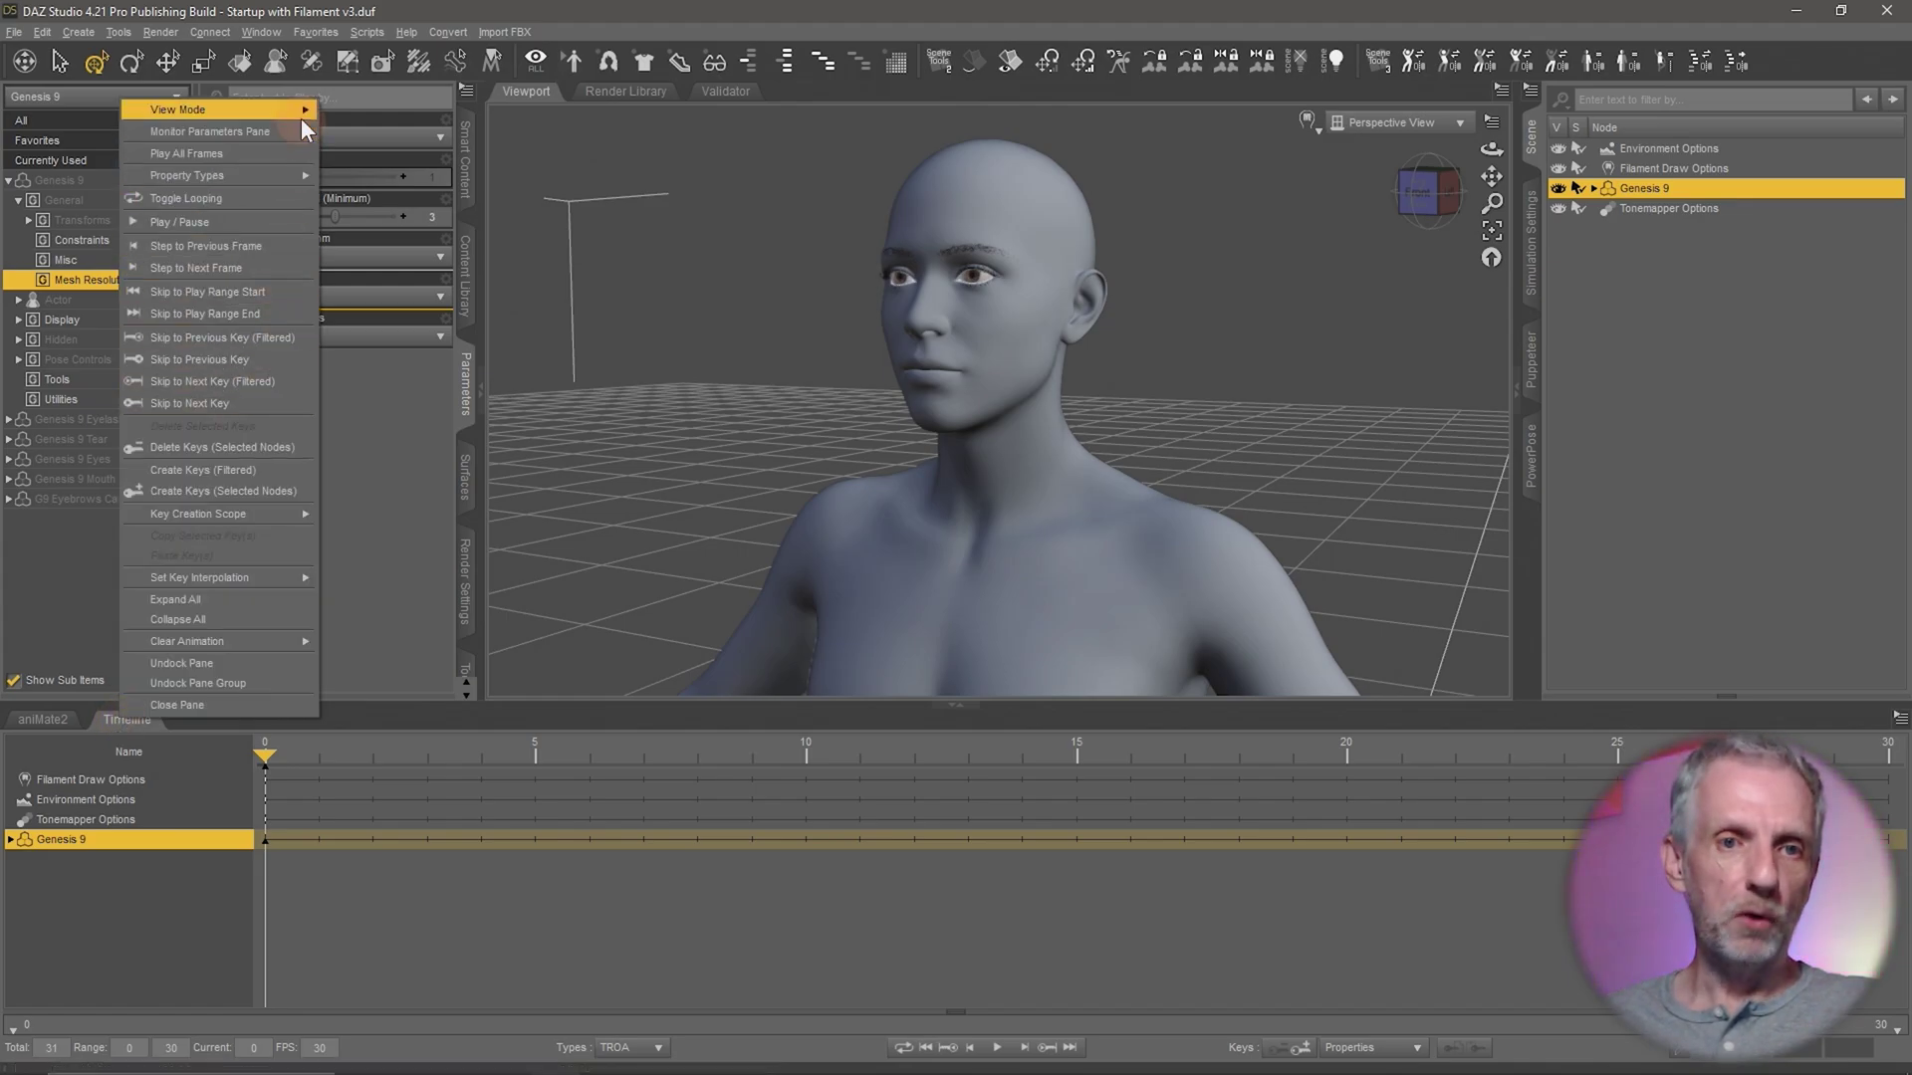
pyautogui.moveTo(300, 99)
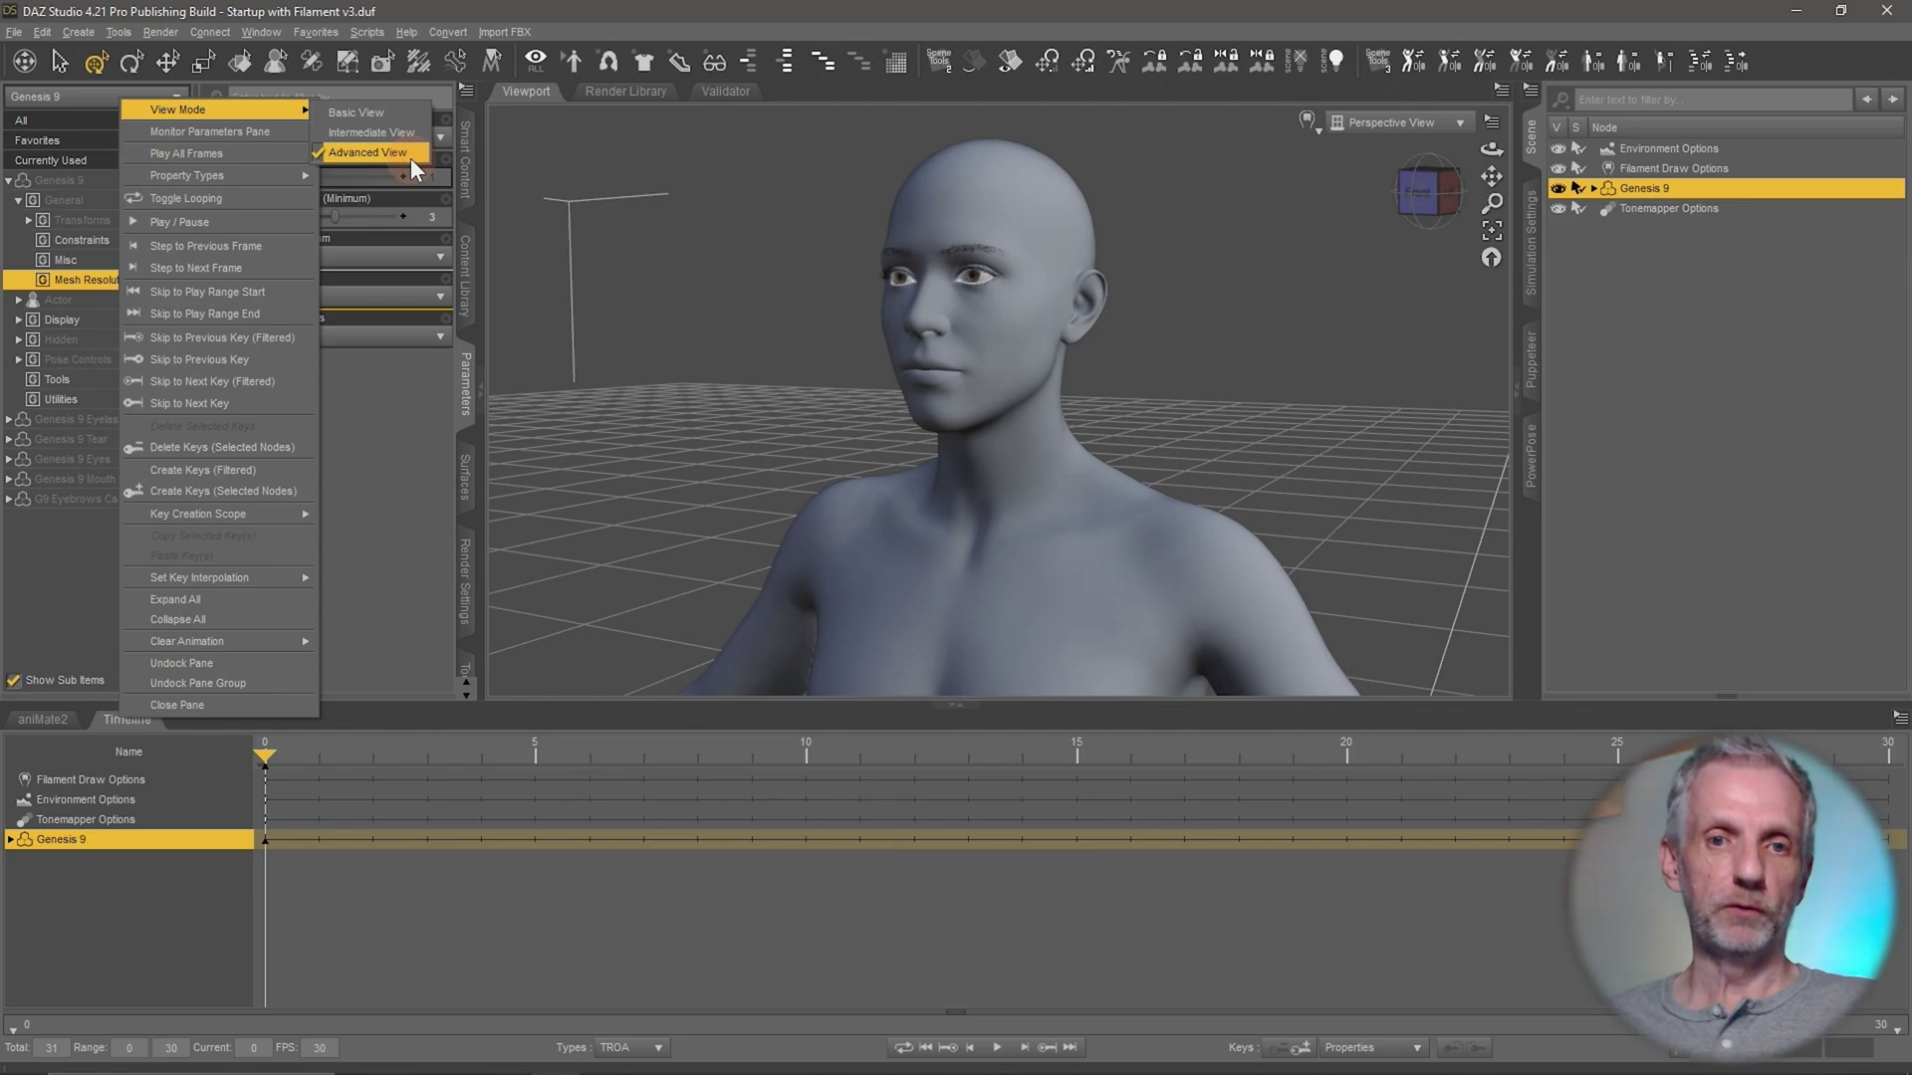
pyautogui.click(882, 378)
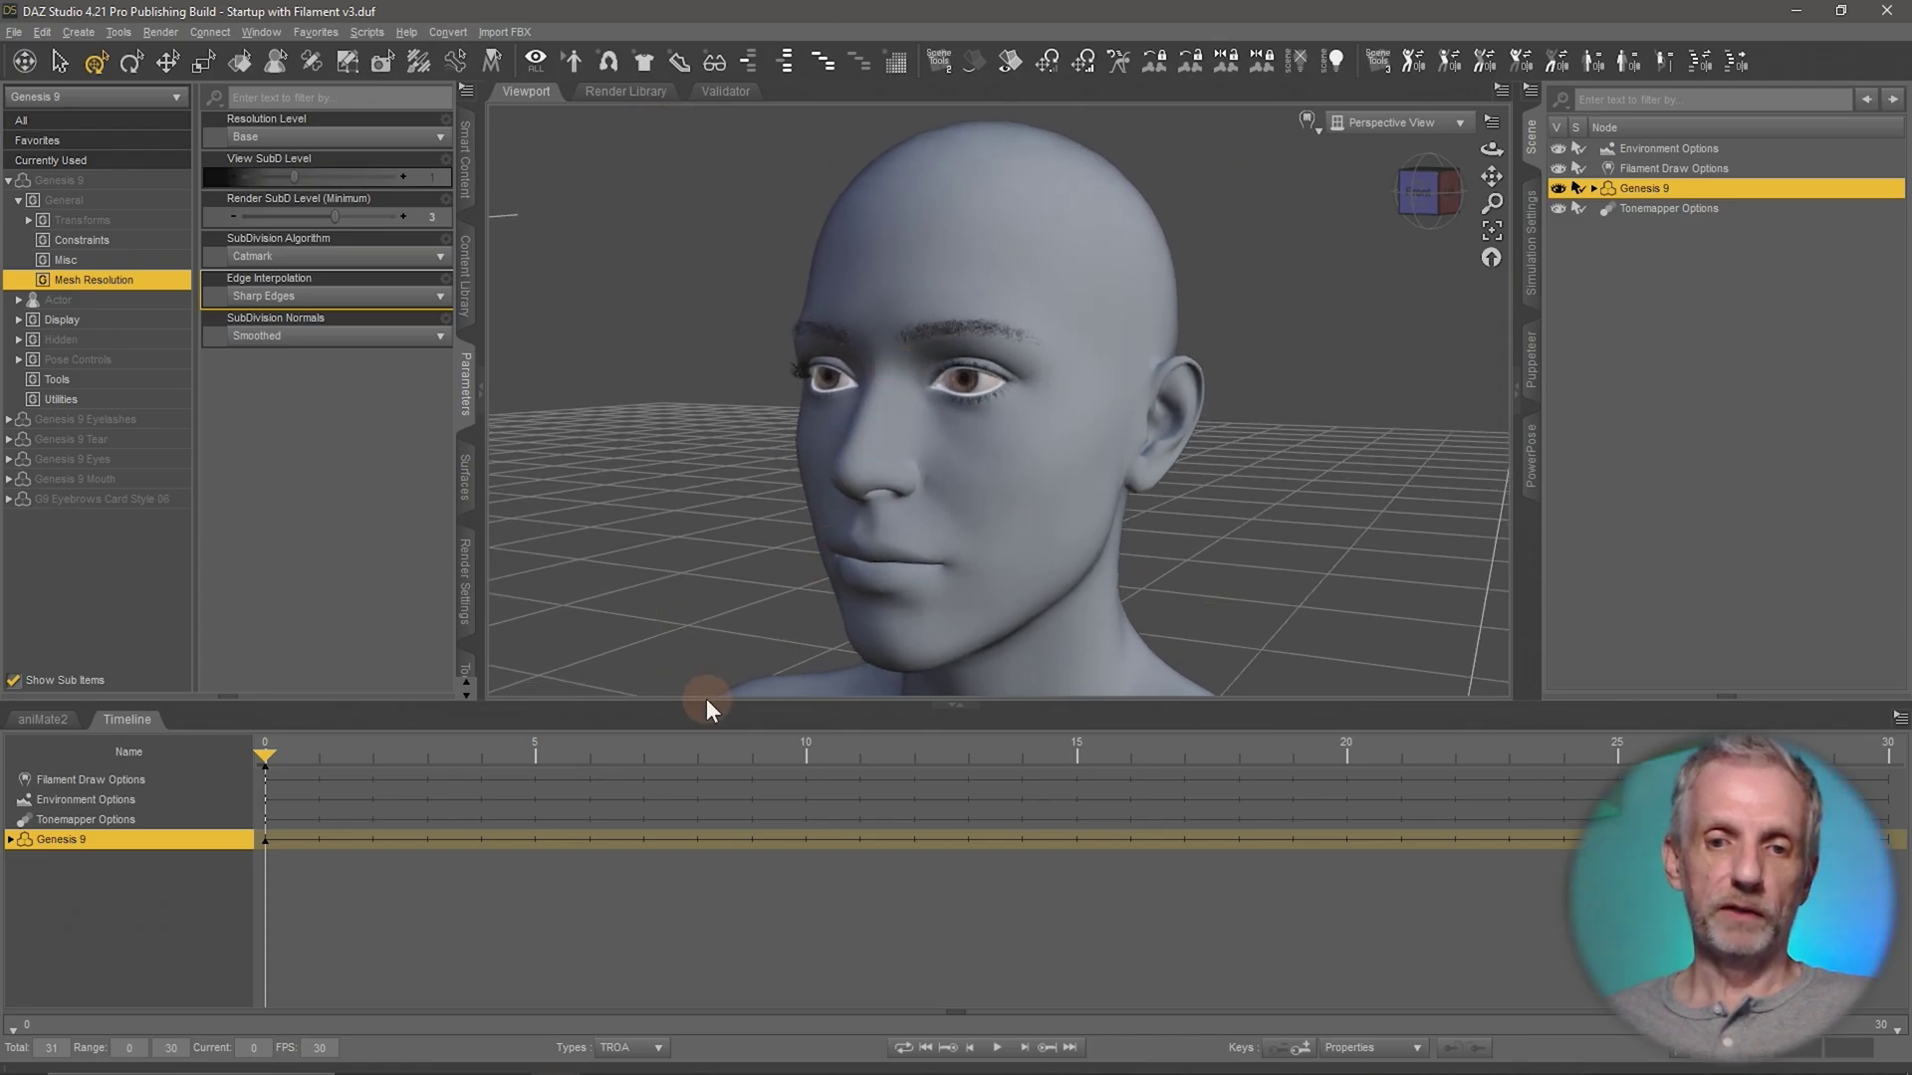
# - Select Genesis 9's Head bone and show its Eyes pose sliders
pyautogui.scroll(3, 875, 568)
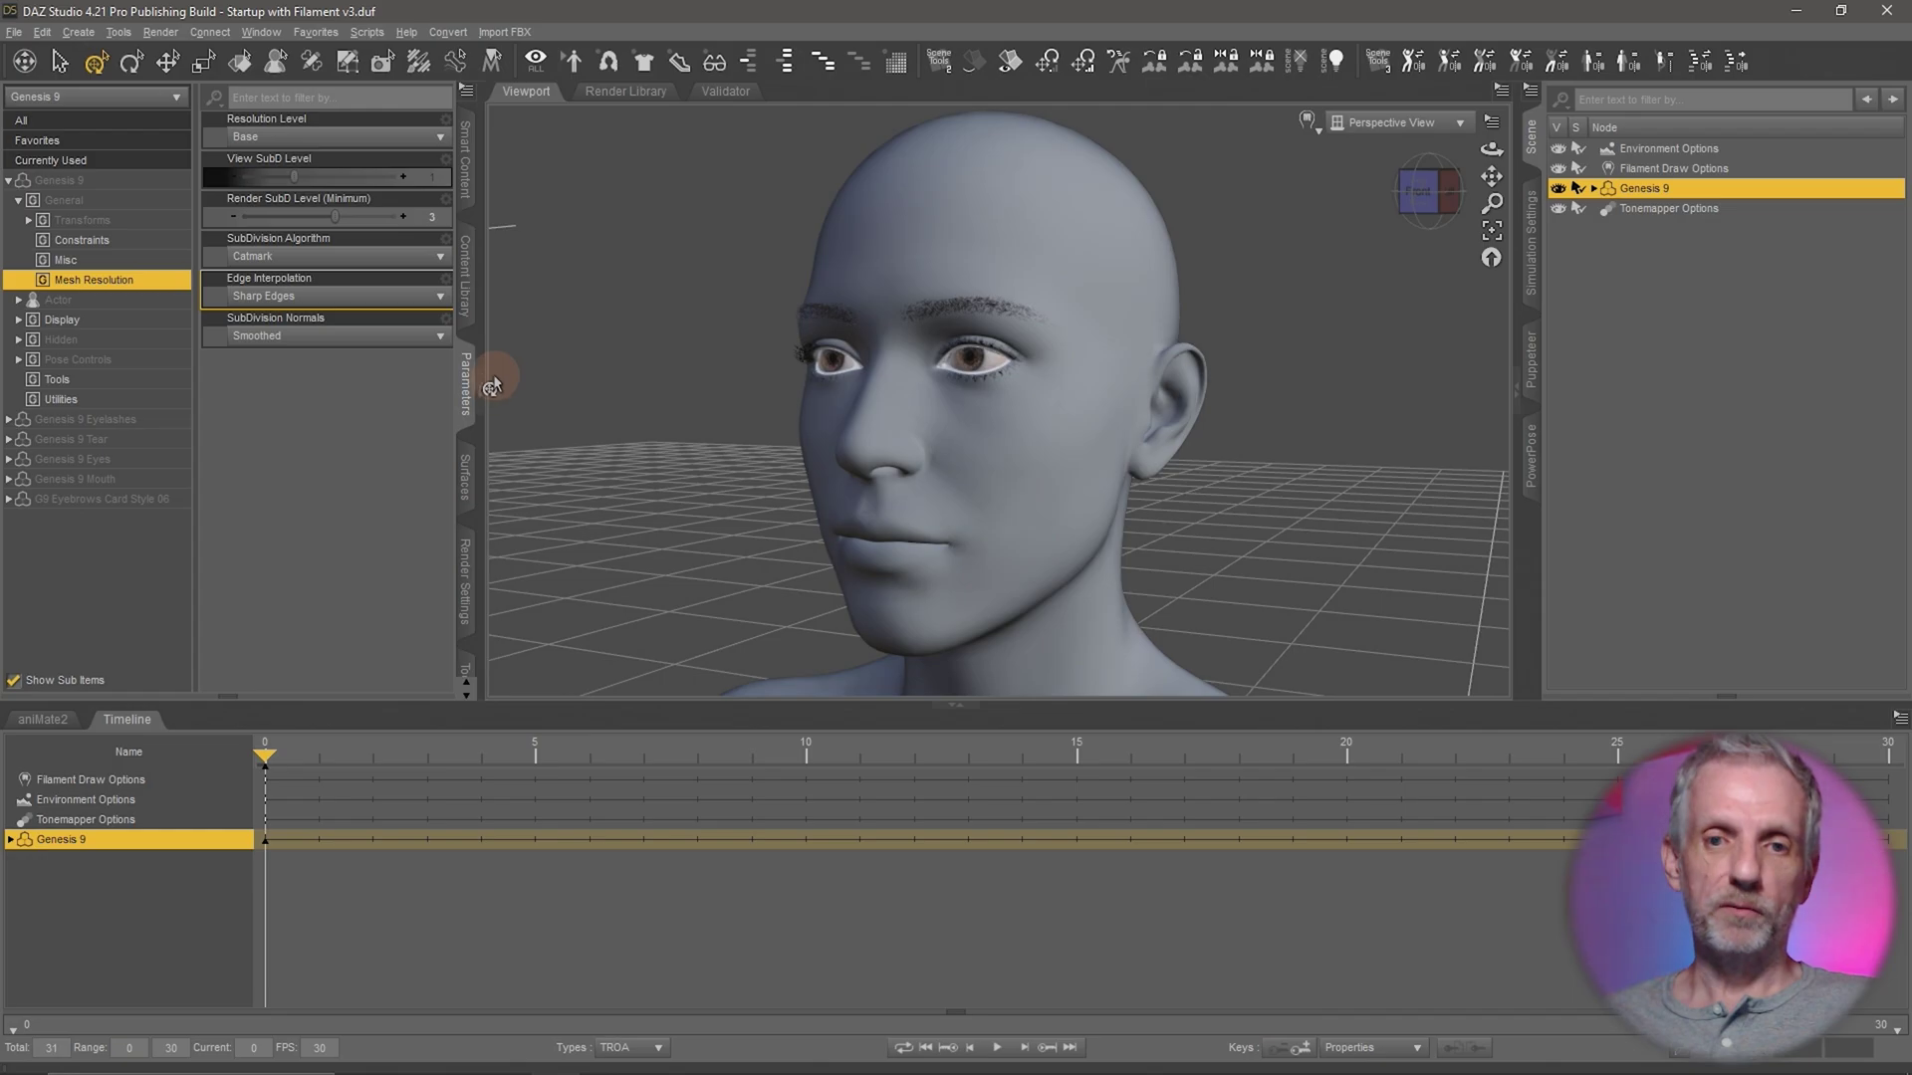
pyautogui.rightClick(974, 237)
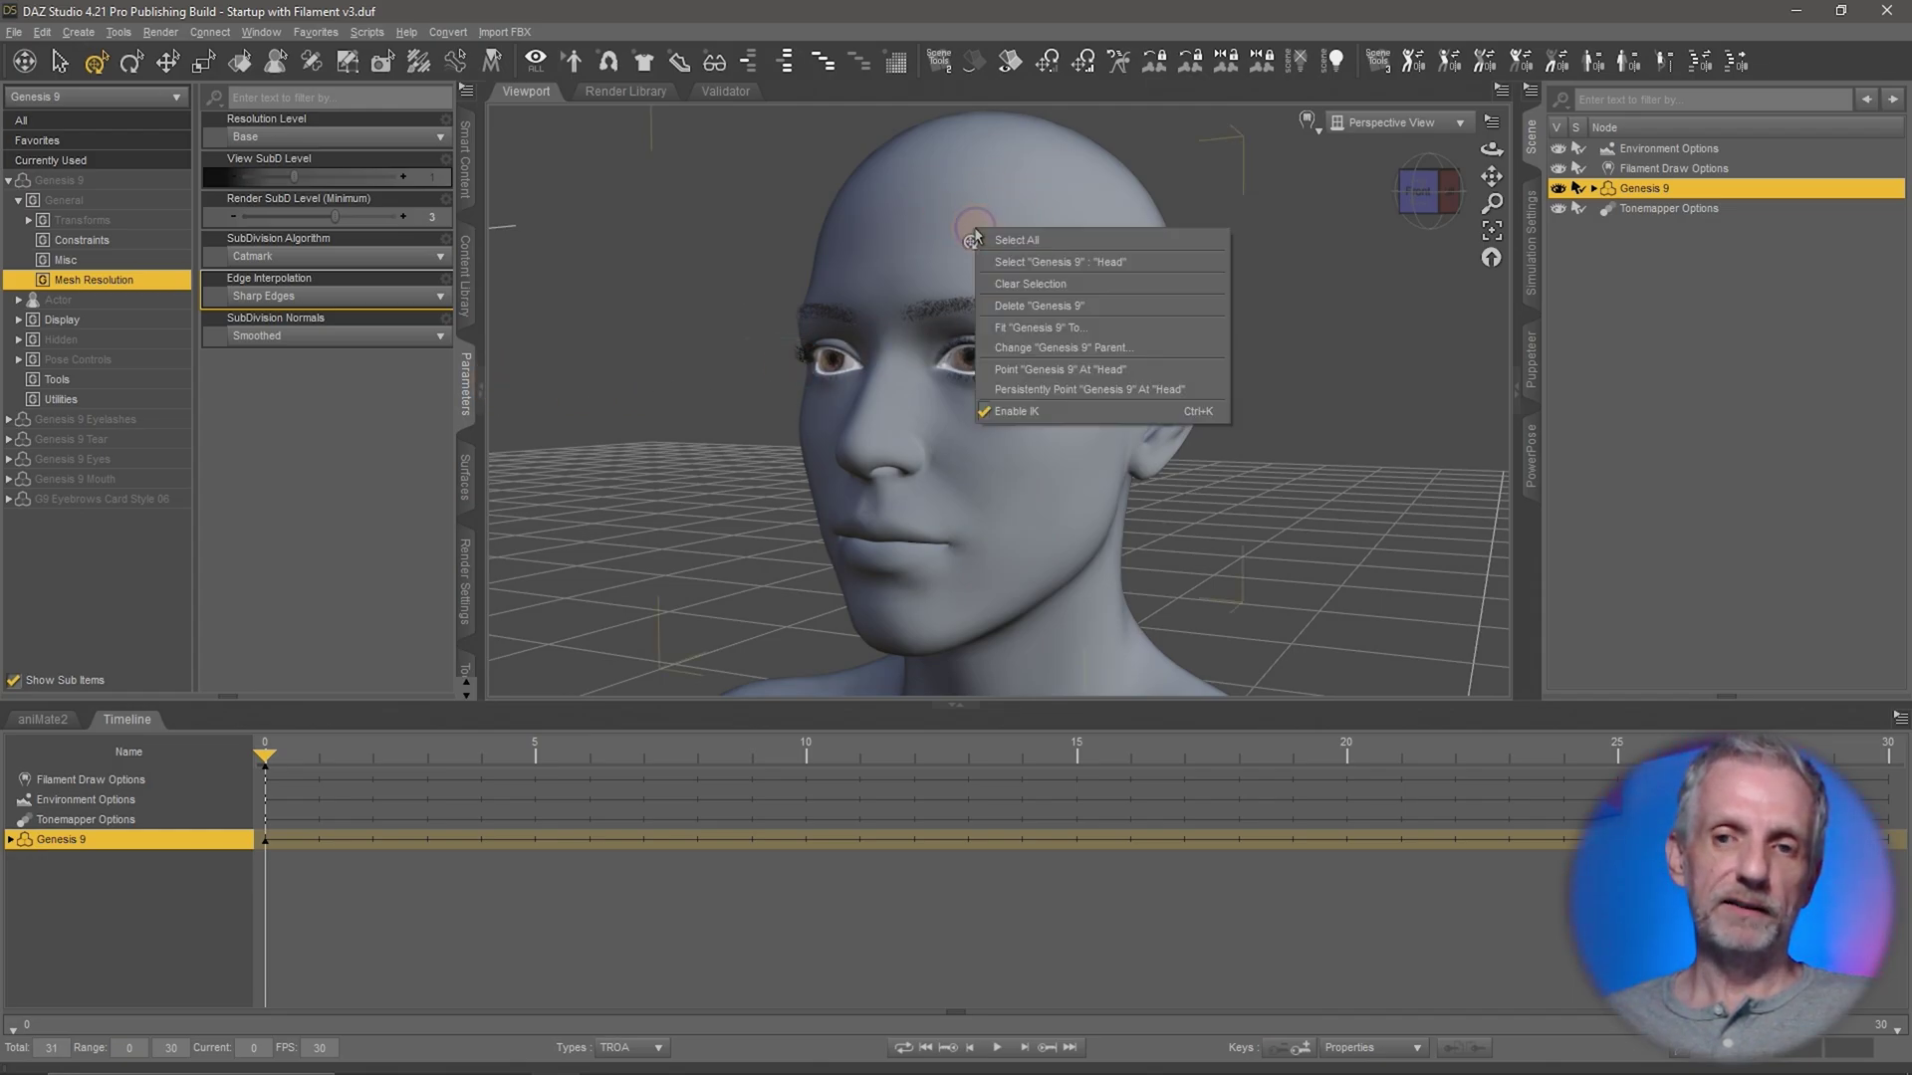
pyautogui.click(1097, 260)
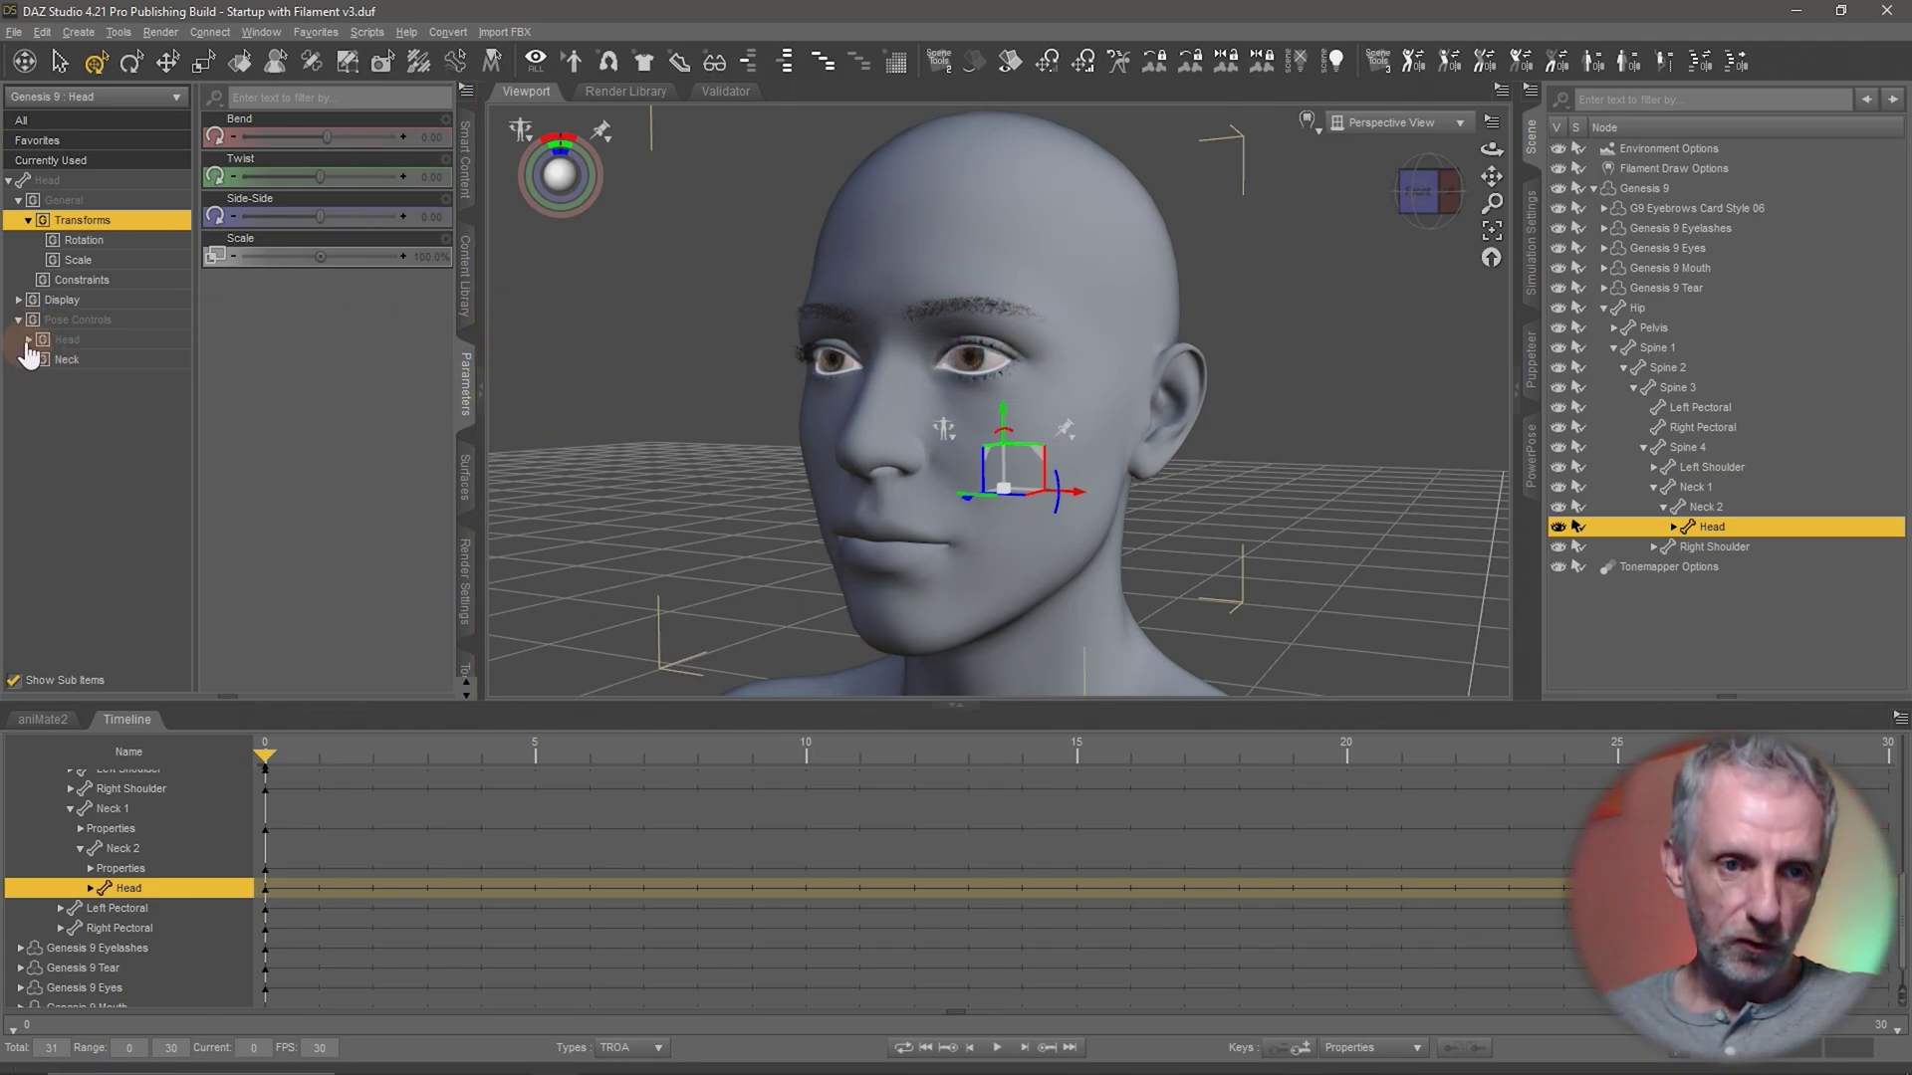
pyautogui.click(28, 339)
pyautogui.click(107, 439)
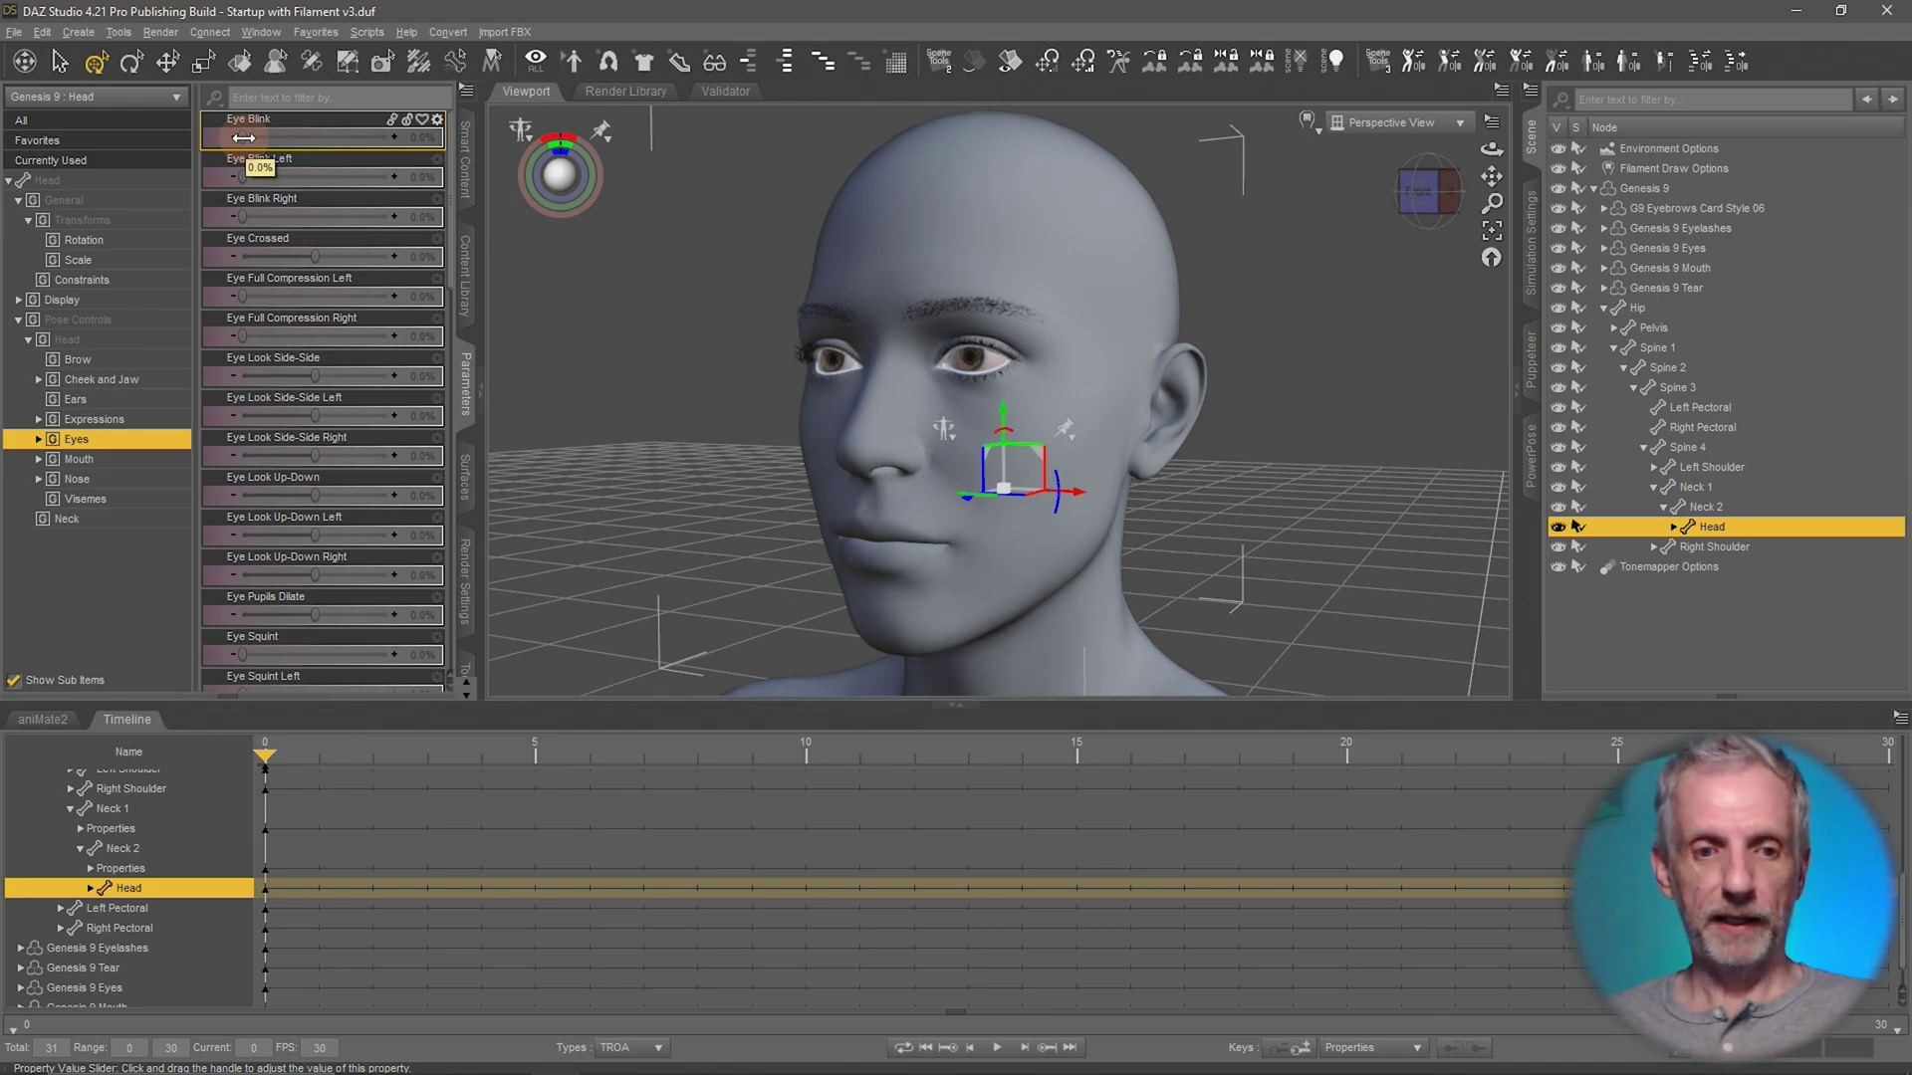
# - Test the Eye Blink, left-eye and right-eye sliders, then expand the Head's Properties track
pyautogui.moveTo(243, 138); pyautogui.dragTo(173, 160)
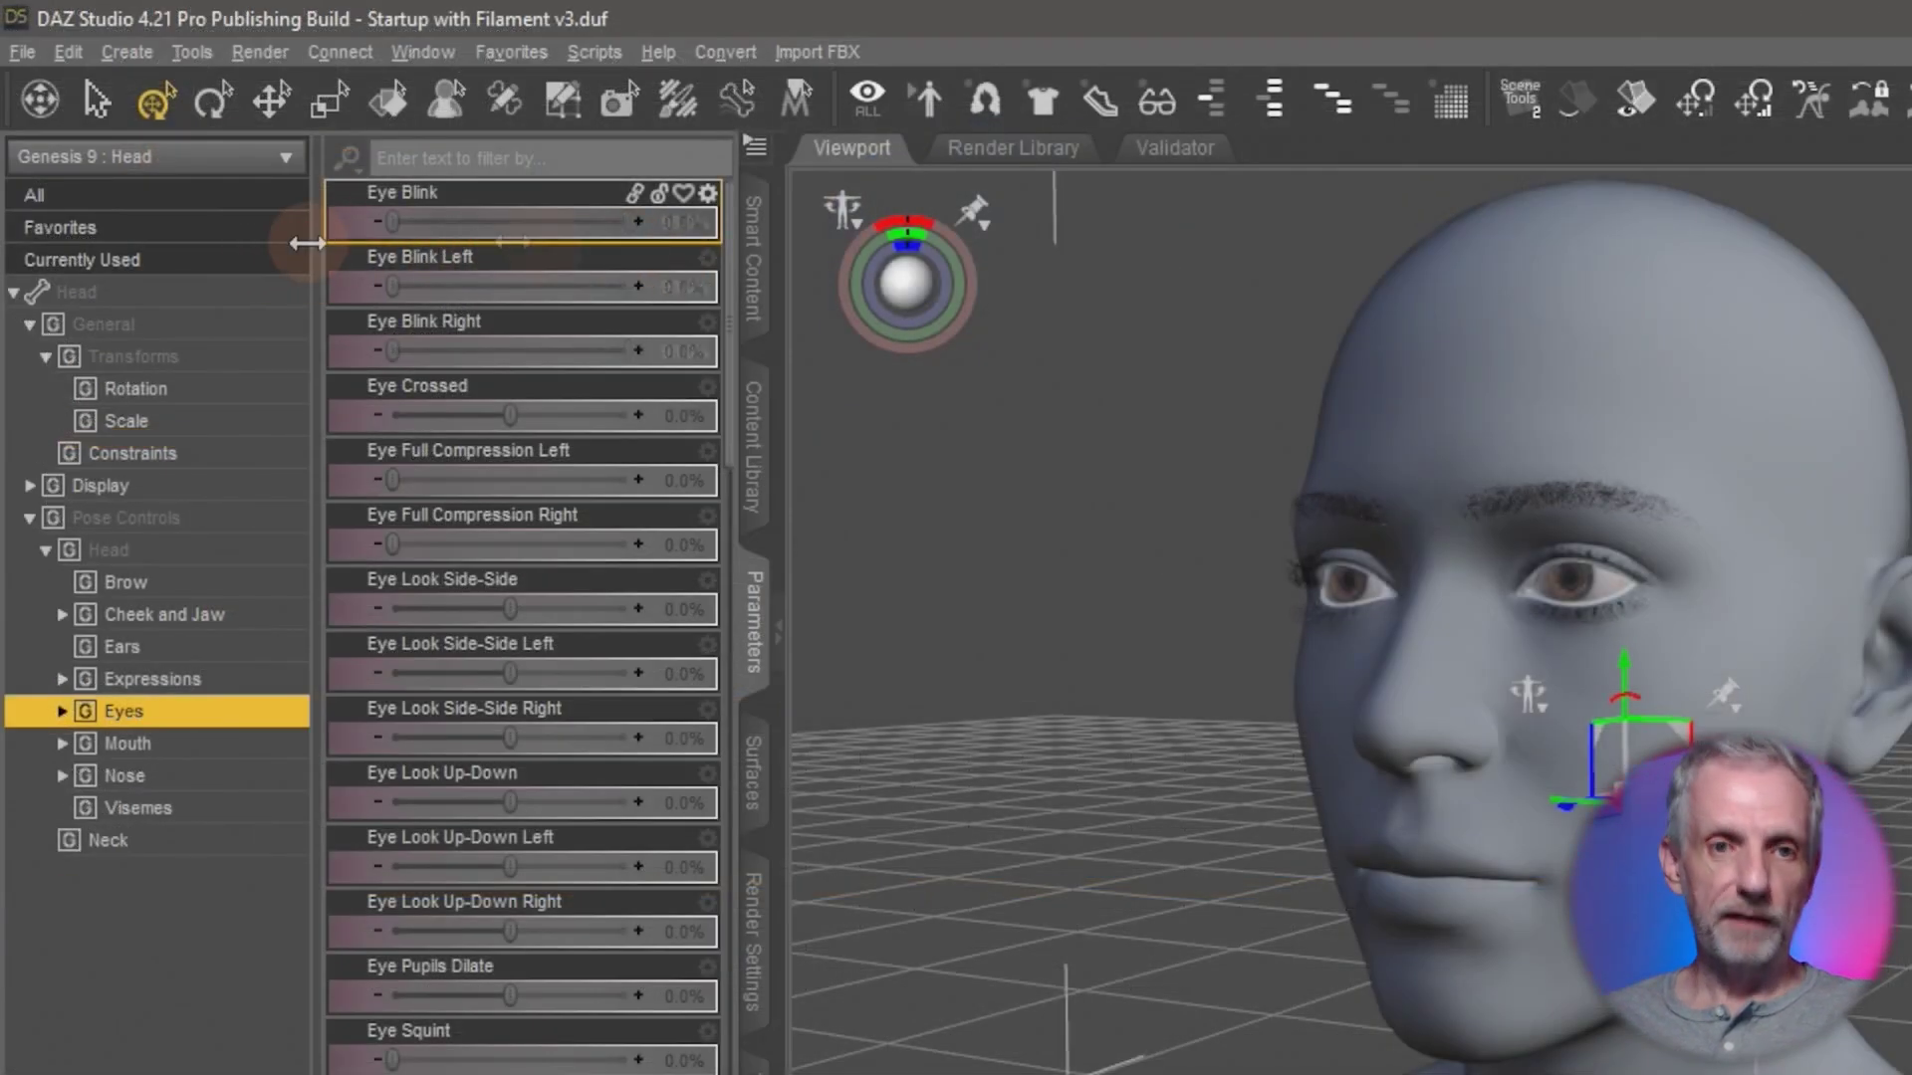
pyautogui.moveTo(495, 314); pyautogui.dragTo(221, 296)
pyautogui.moveTo(383, 355); pyautogui.dragTo(72, 373)
pyautogui.moveTo(384, 291); pyautogui.dragTo(387, 291)
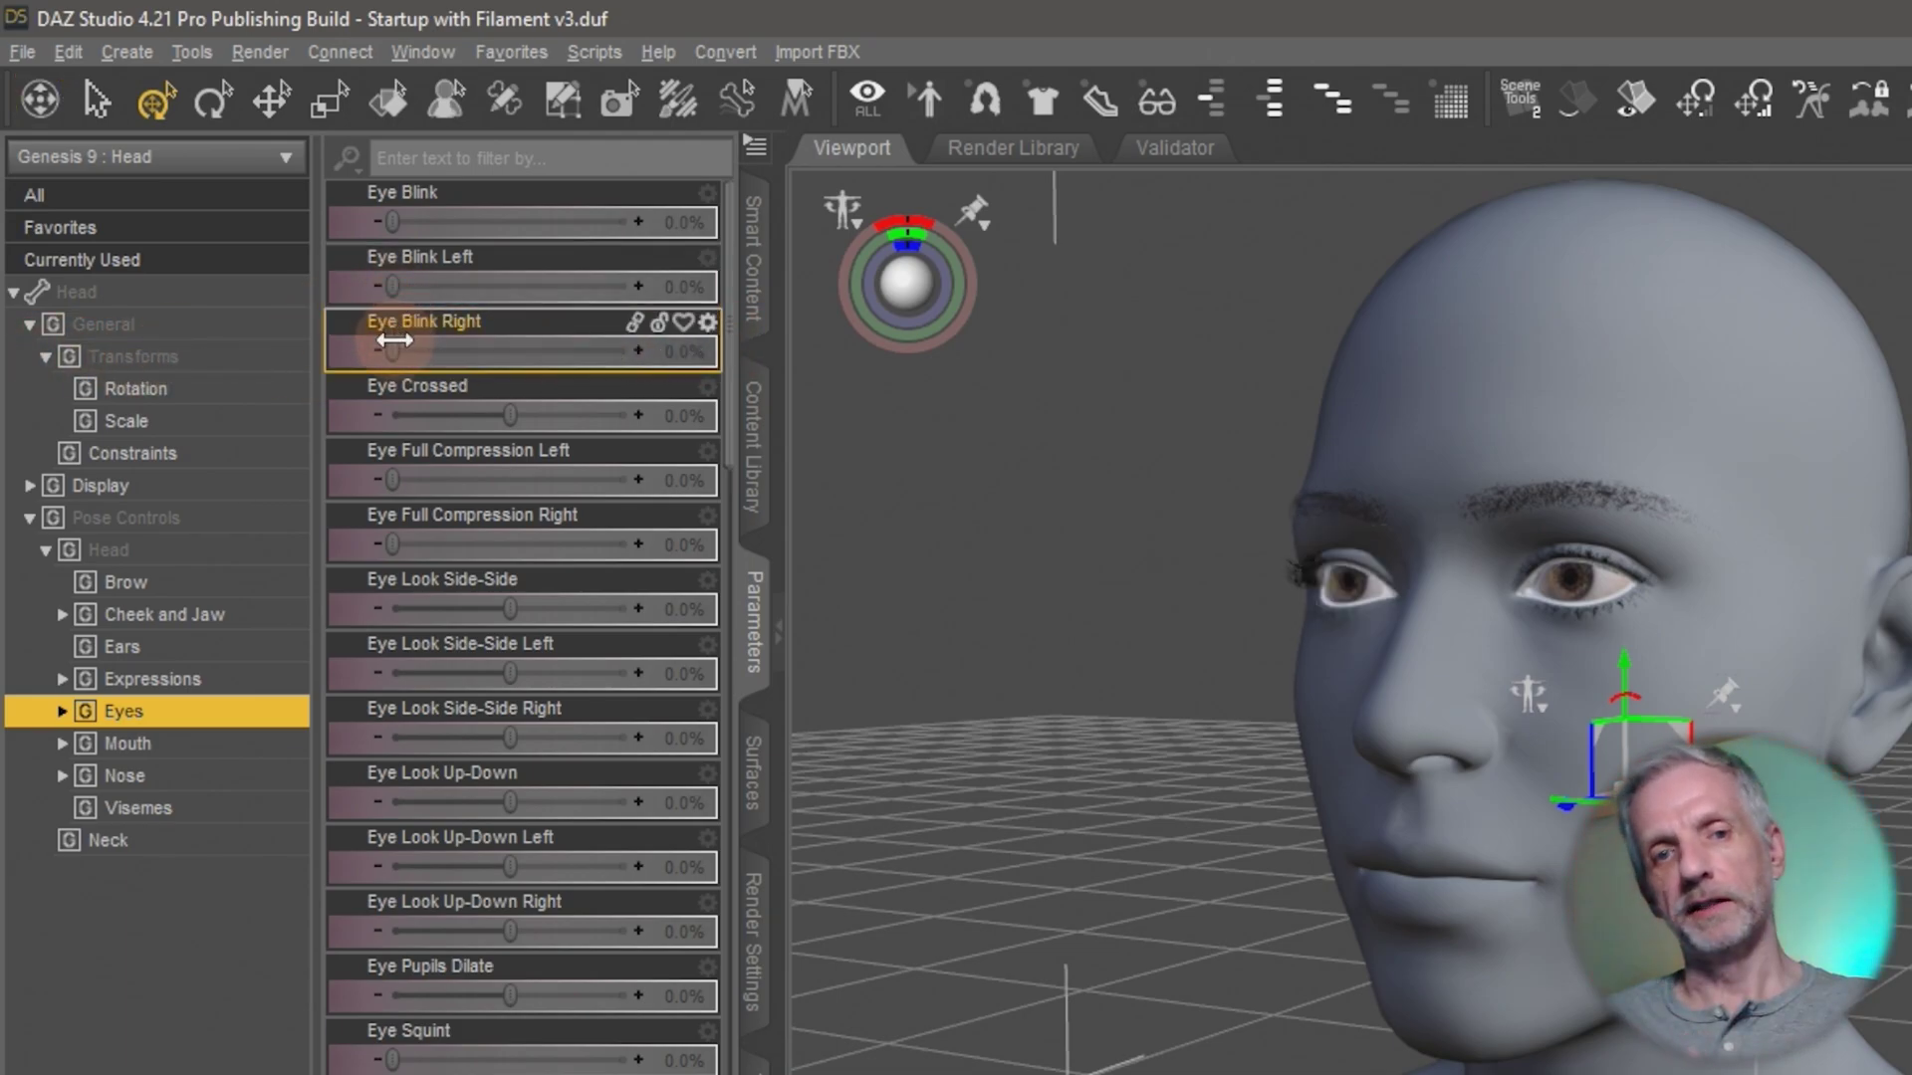
pyautogui.click(394, 221)
pyautogui.moveTo(394, 223); pyautogui.dragTo(192, 235)
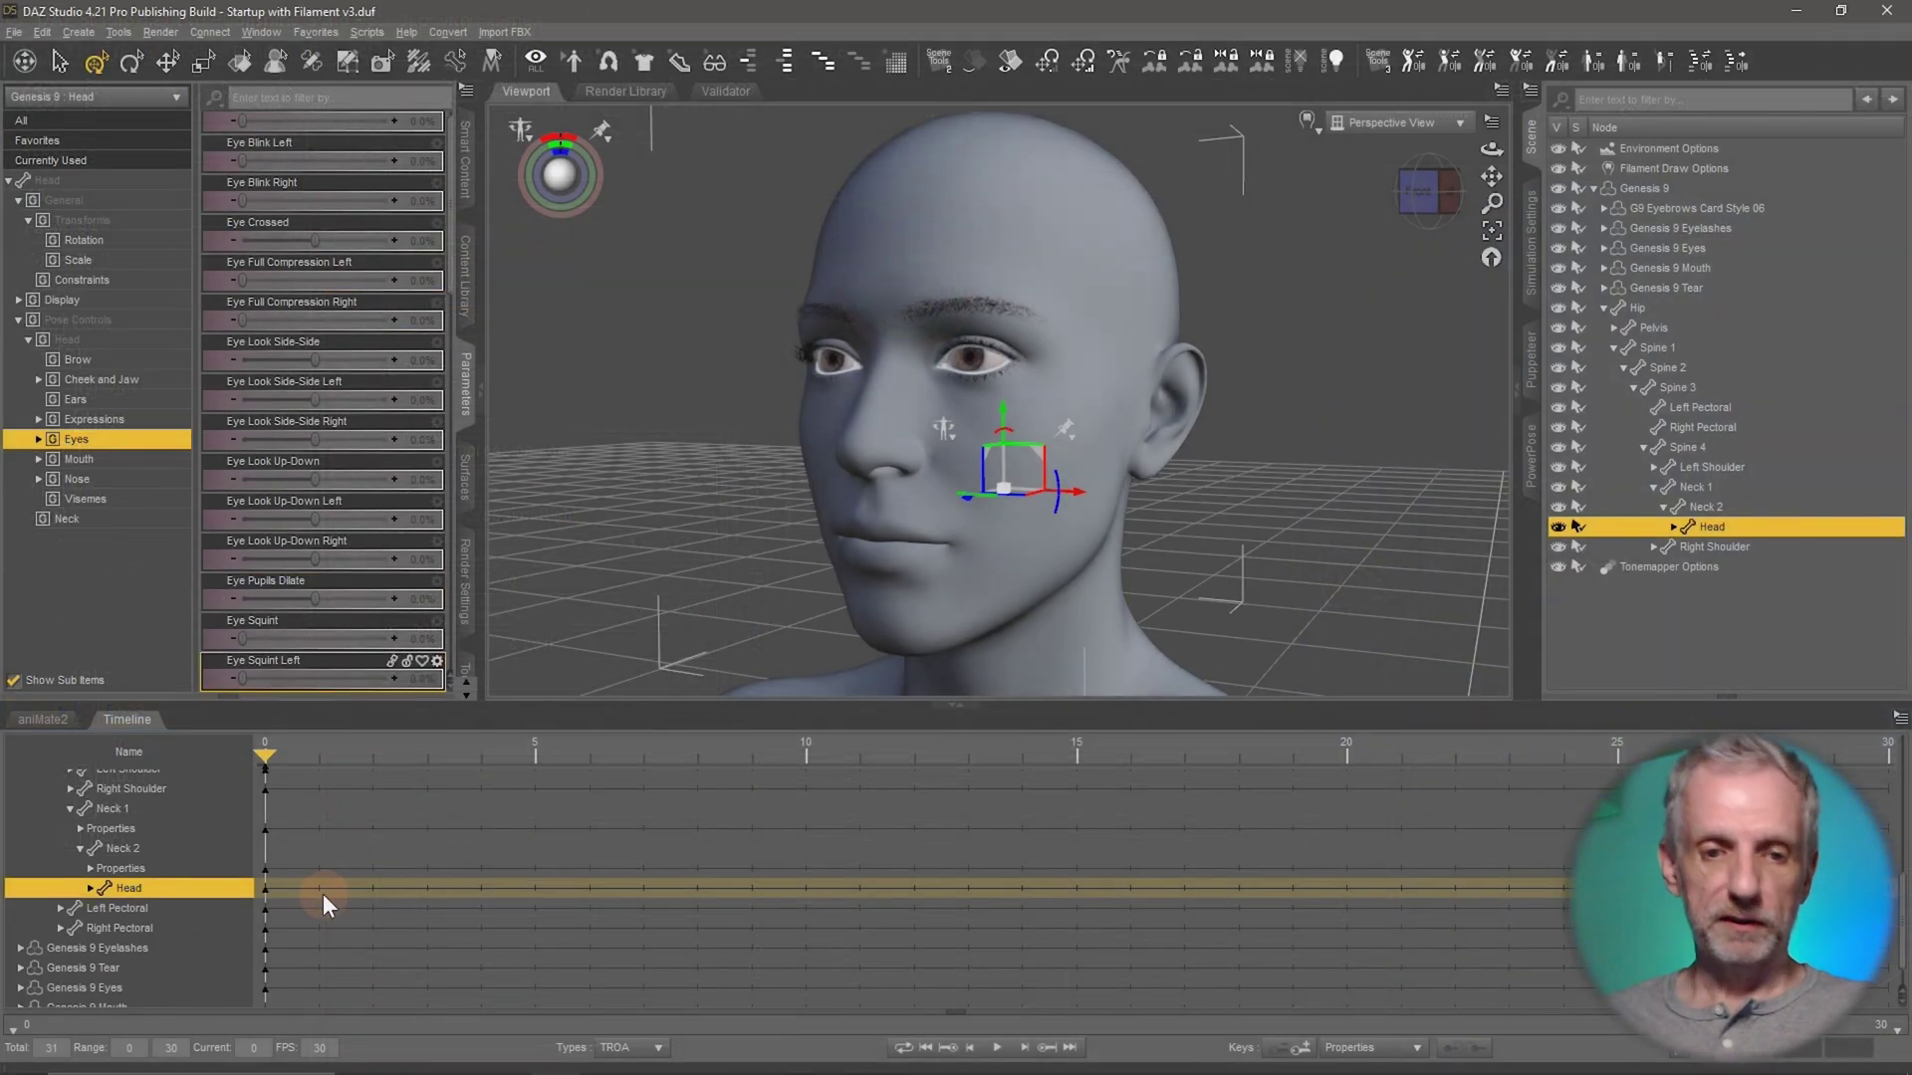
pyautogui.click(90, 888)
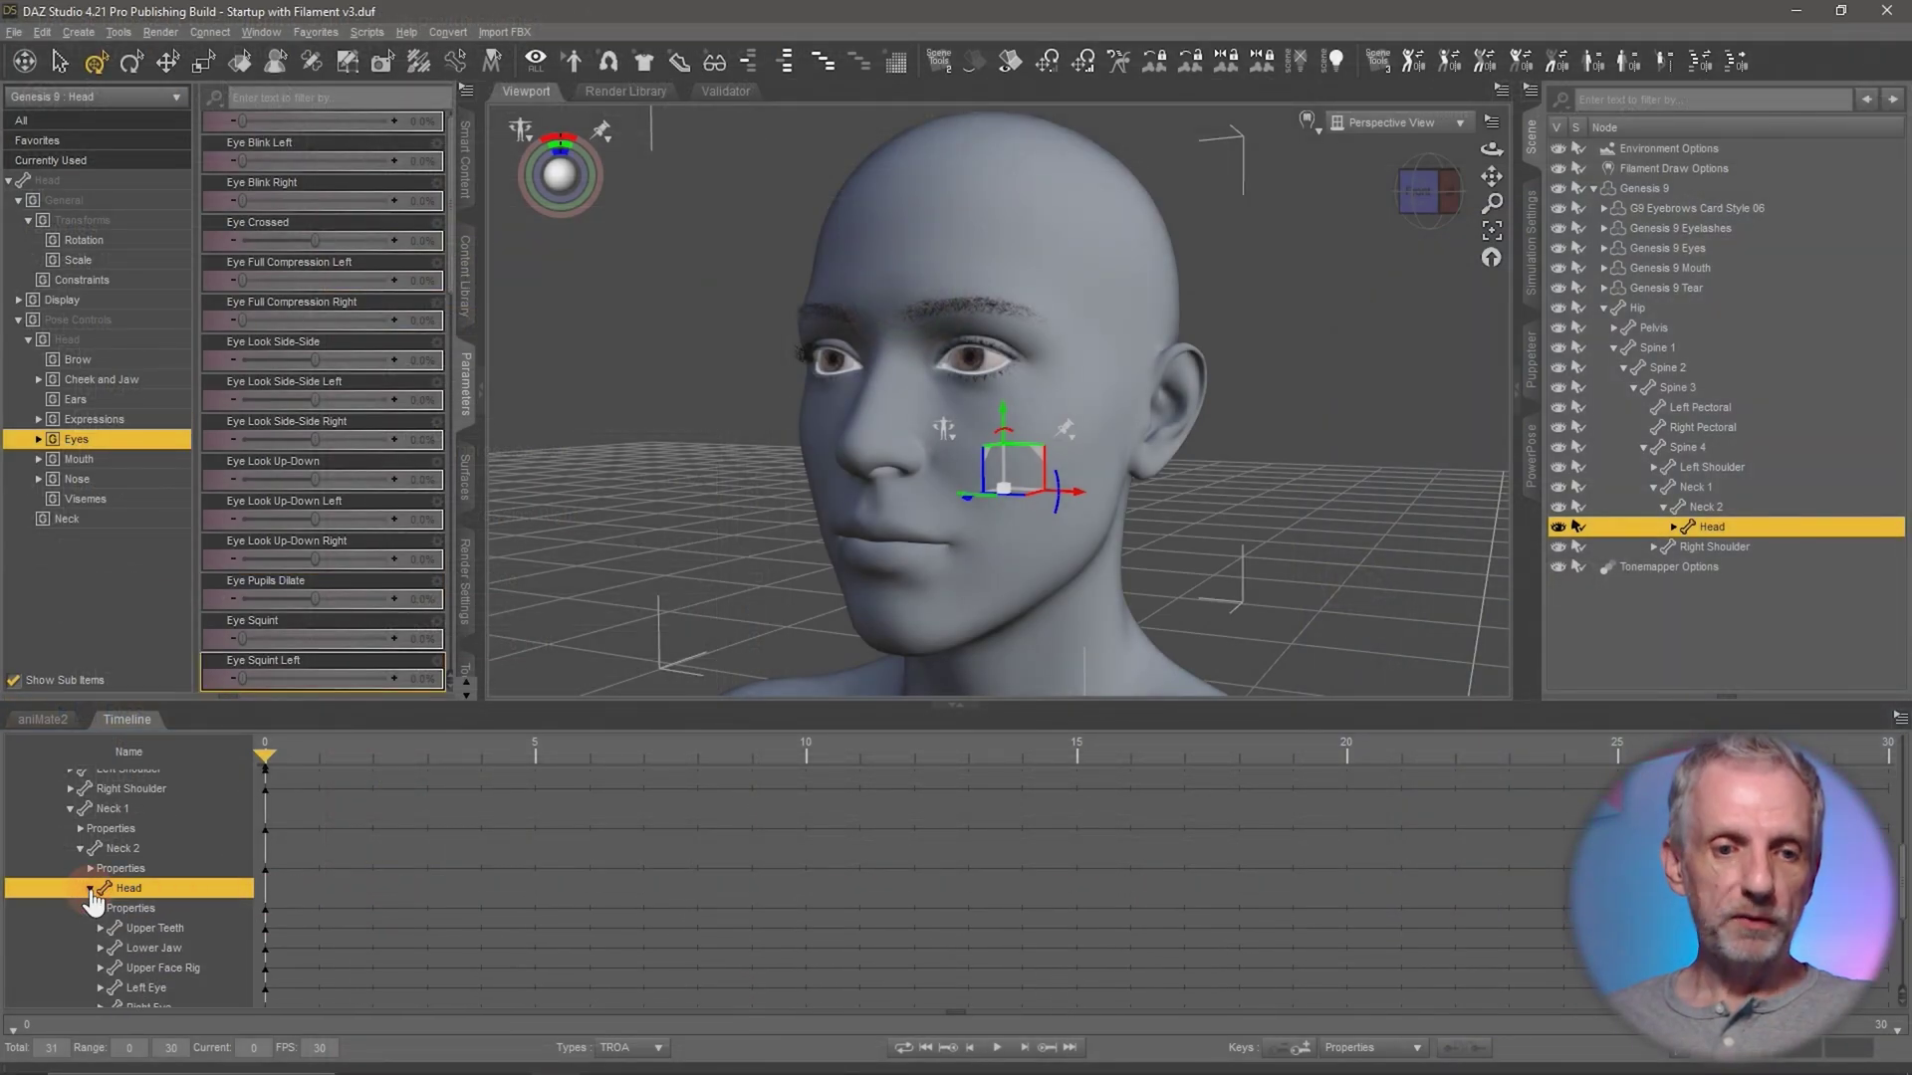
pyautogui.click(163, 910)
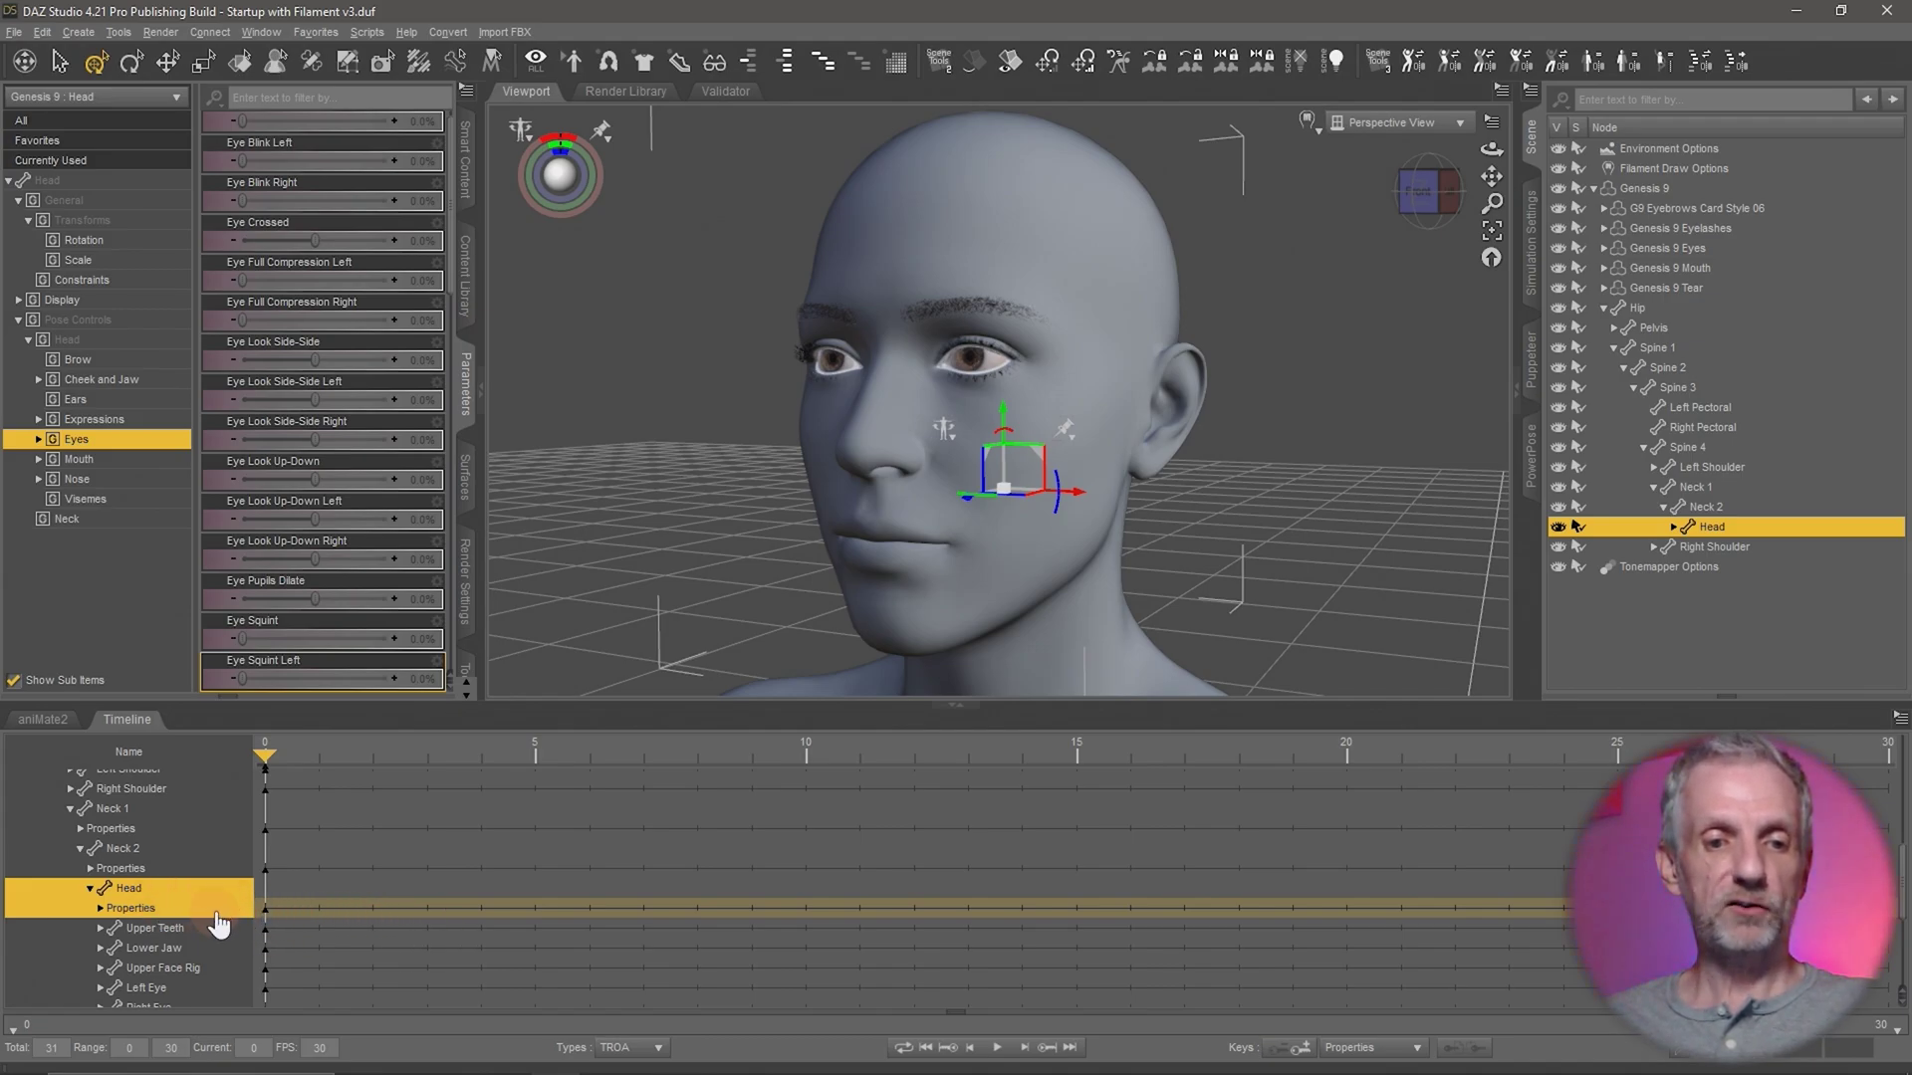
# - Set the timeline's property types to hide Scale and show Other and Alias channels
pyautogui.scroll(-1, 516, 880)
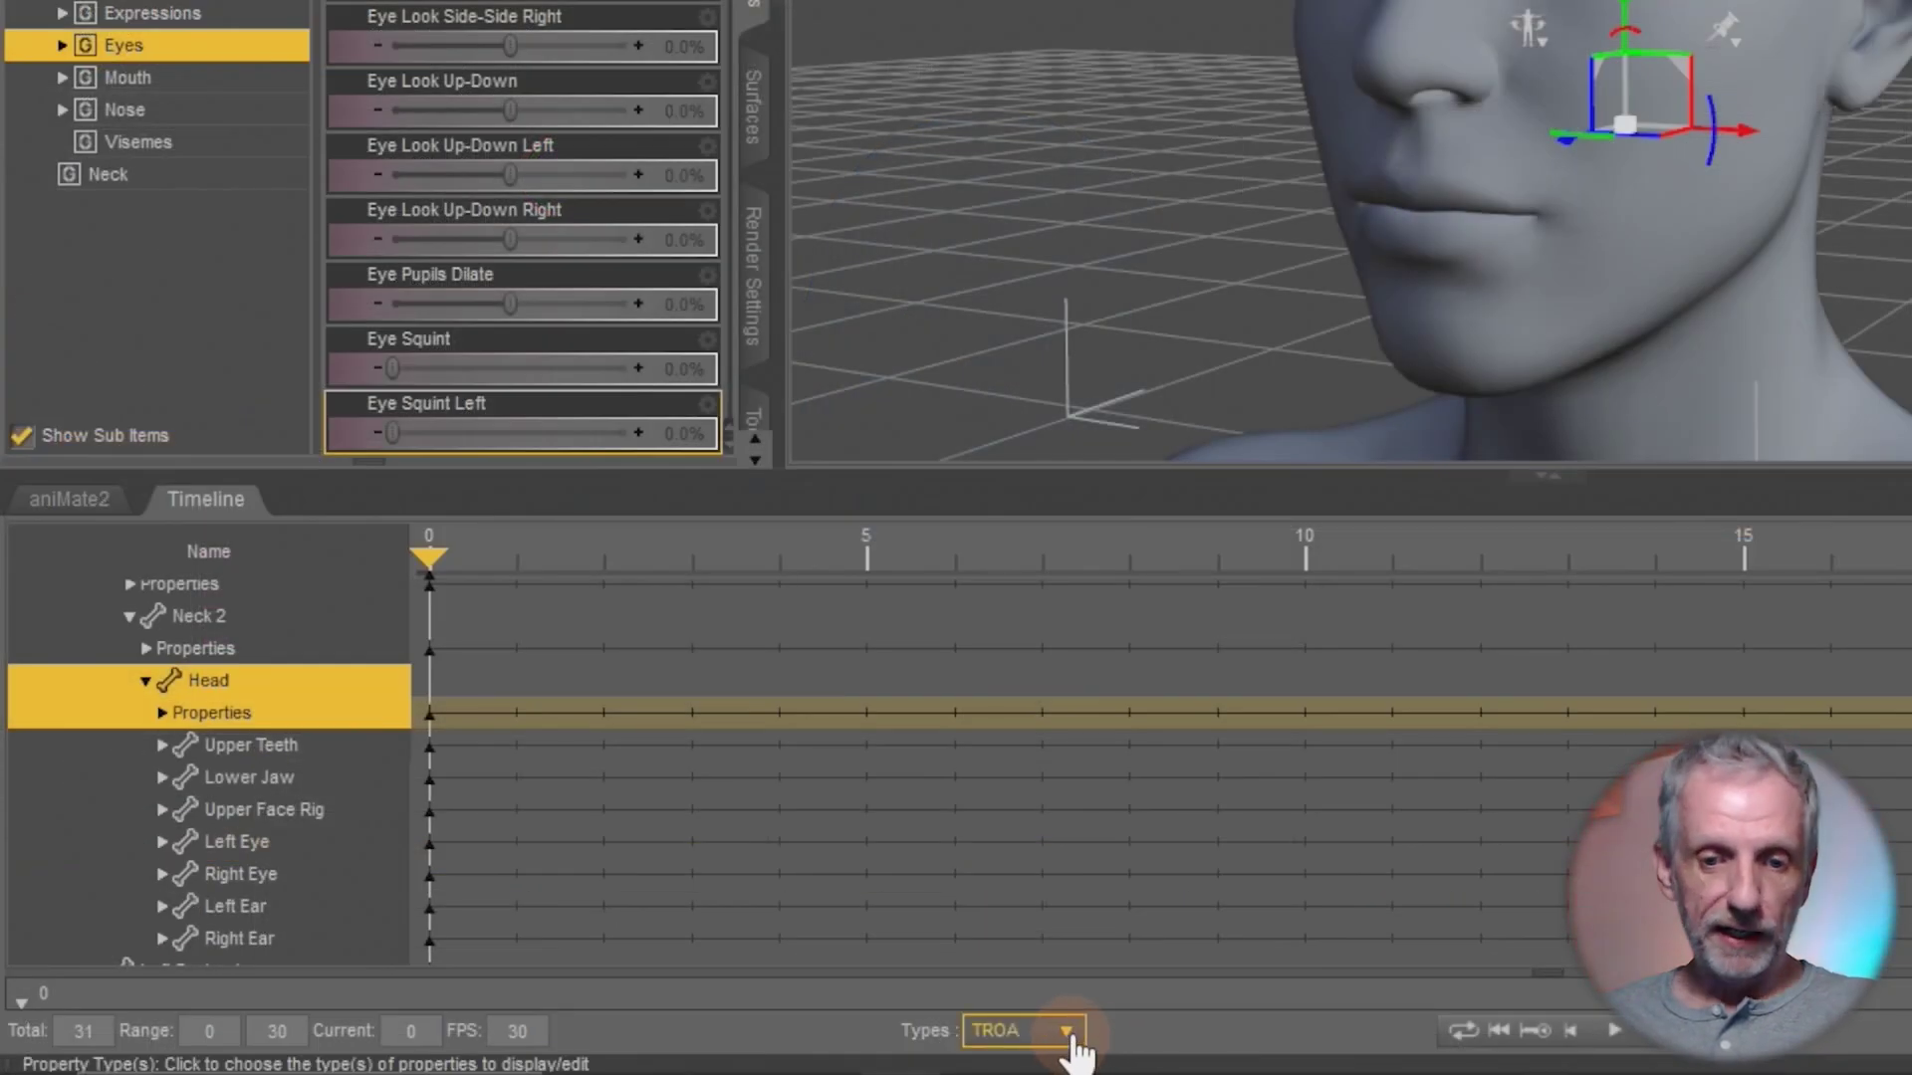
pyautogui.click(1074, 1038)
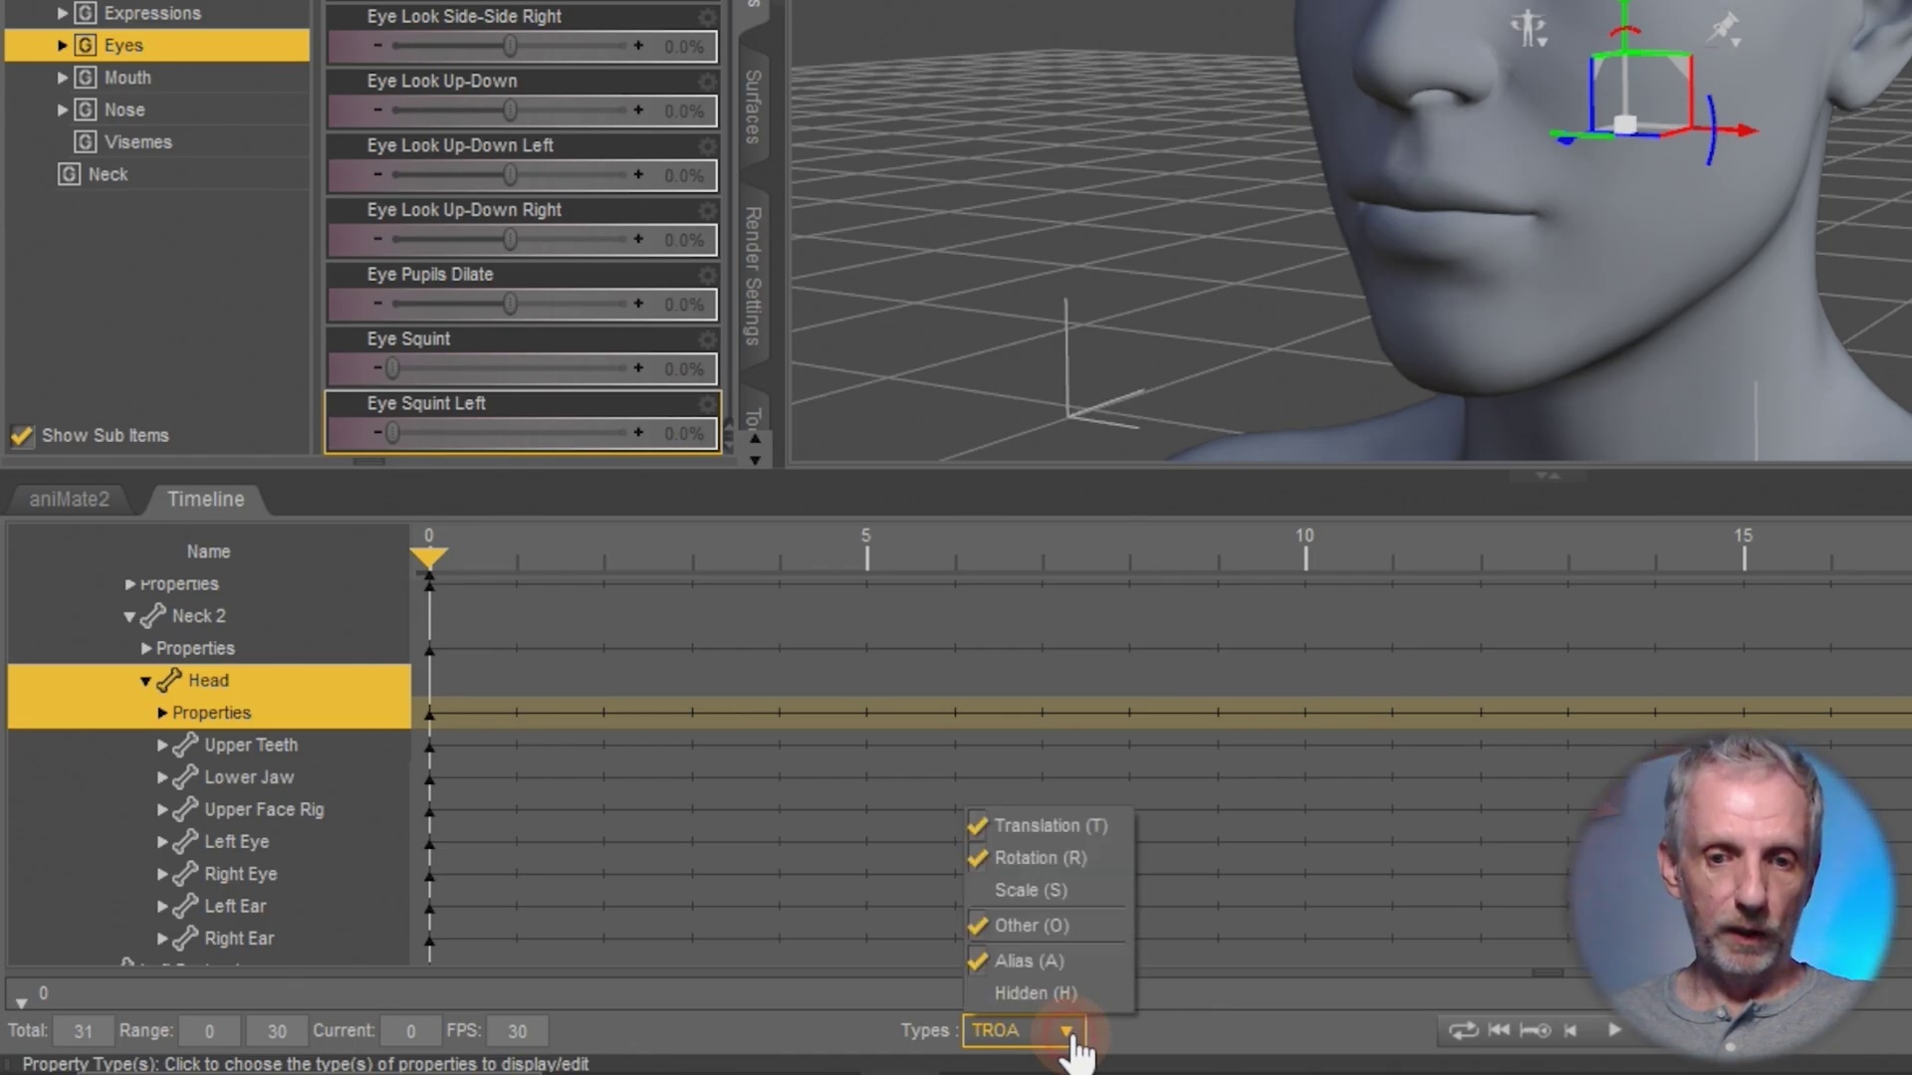
pyautogui.click(1095, 925)
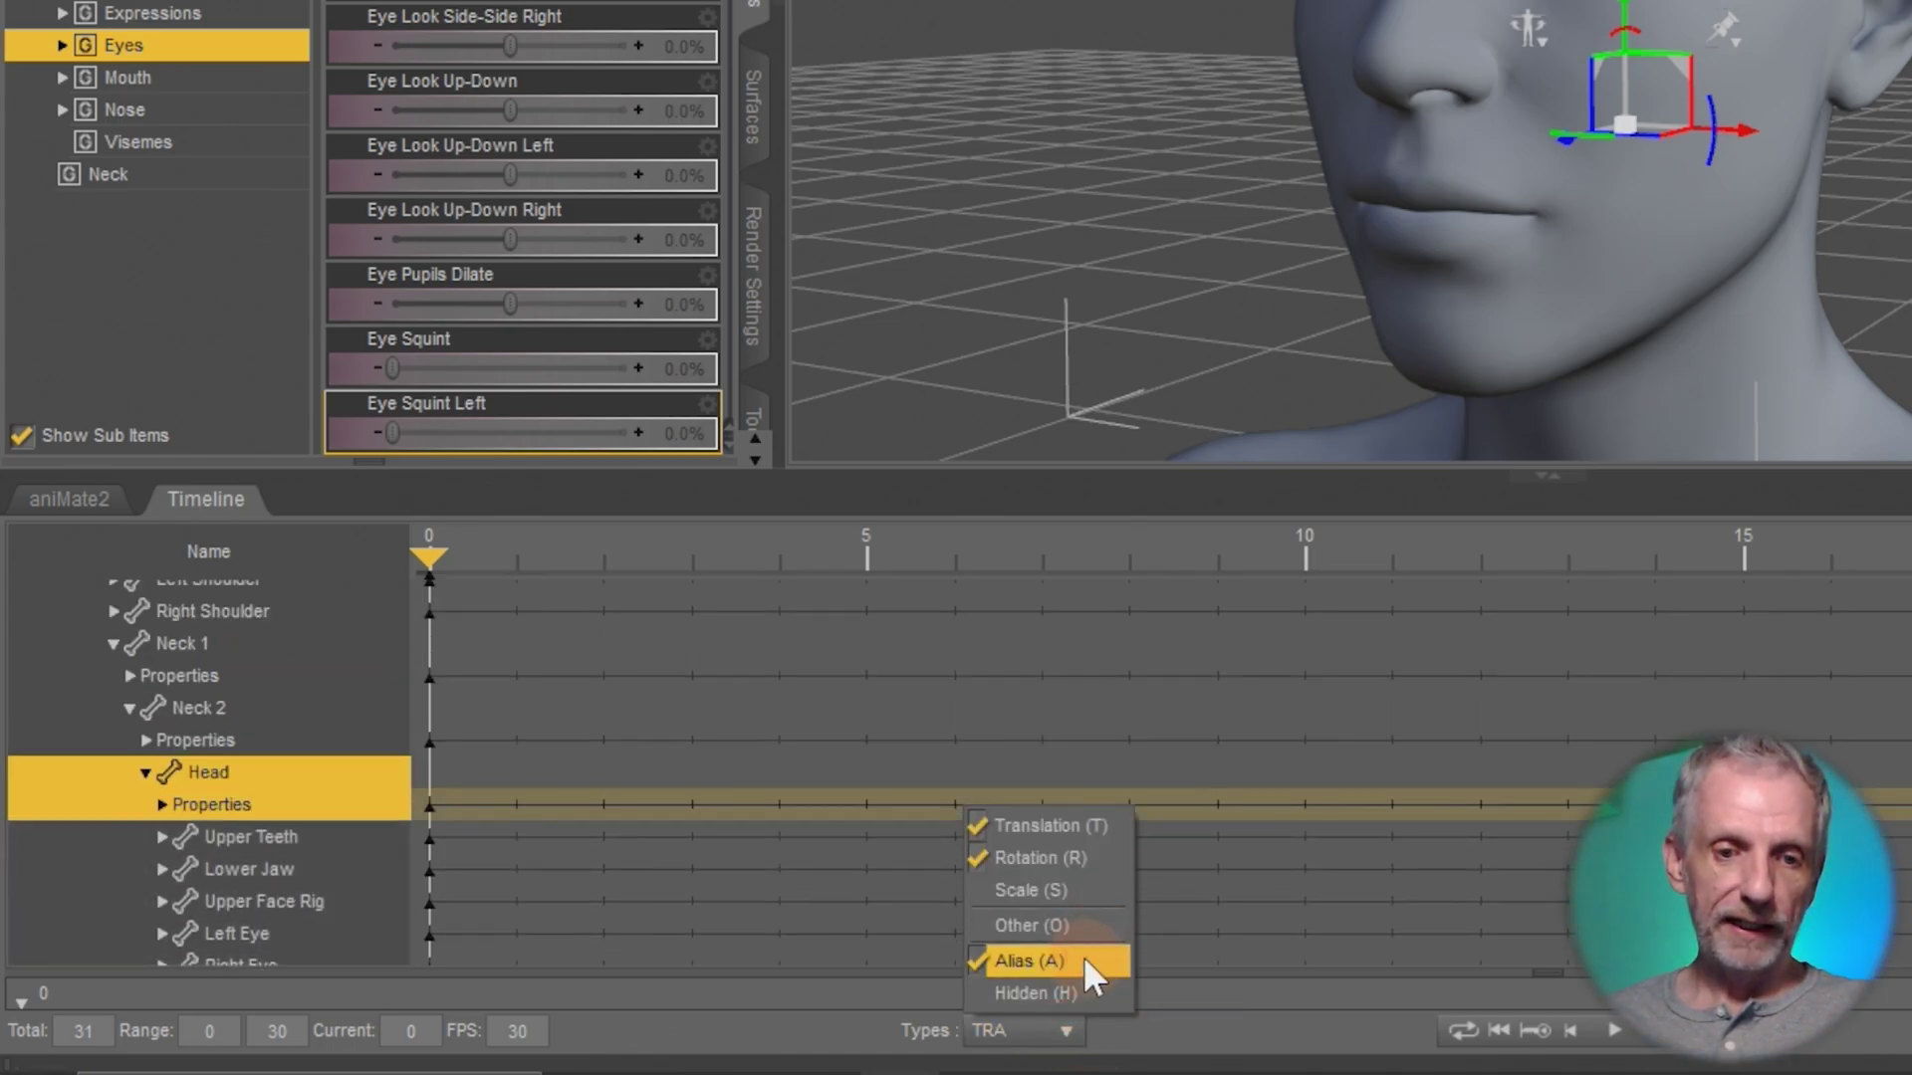
pyautogui.click(1087, 961)
pyautogui.press('s')
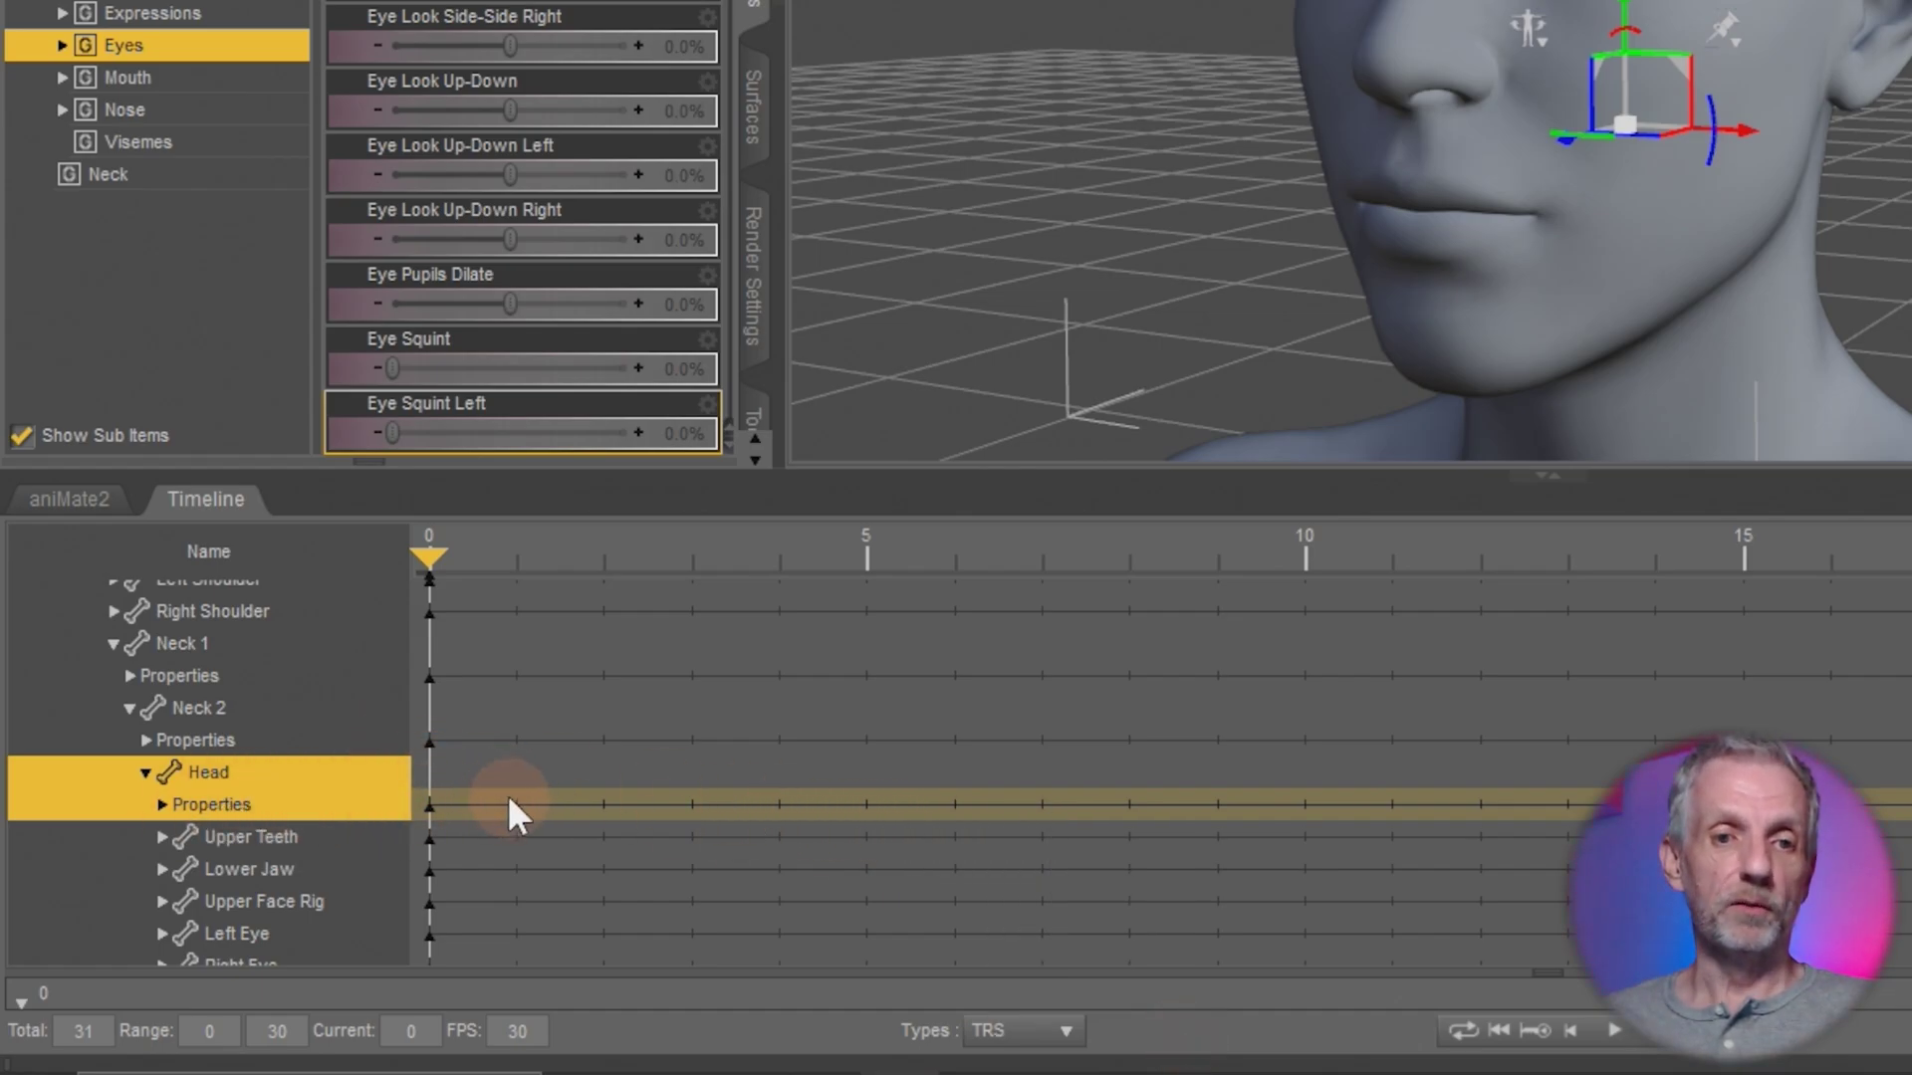
pyautogui.click(1035, 1030)
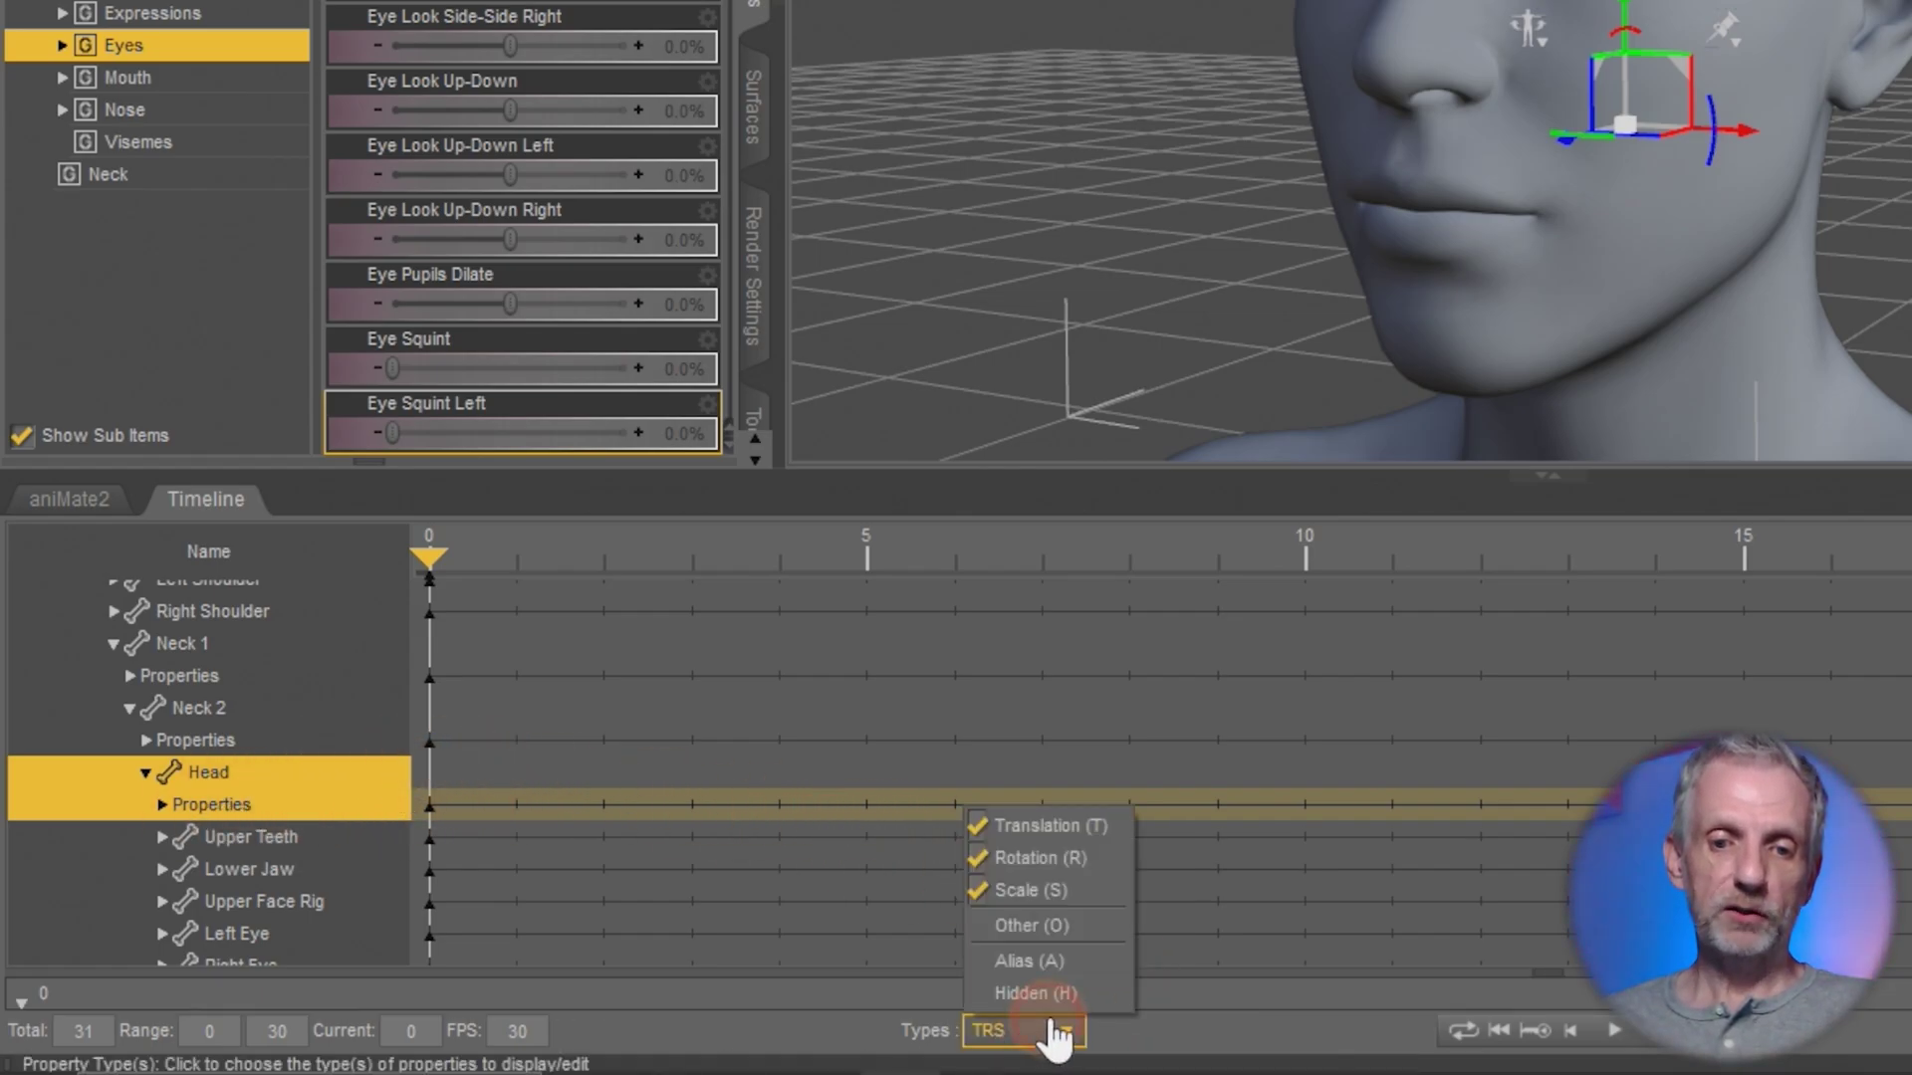
pyautogui.click(1105, 899)
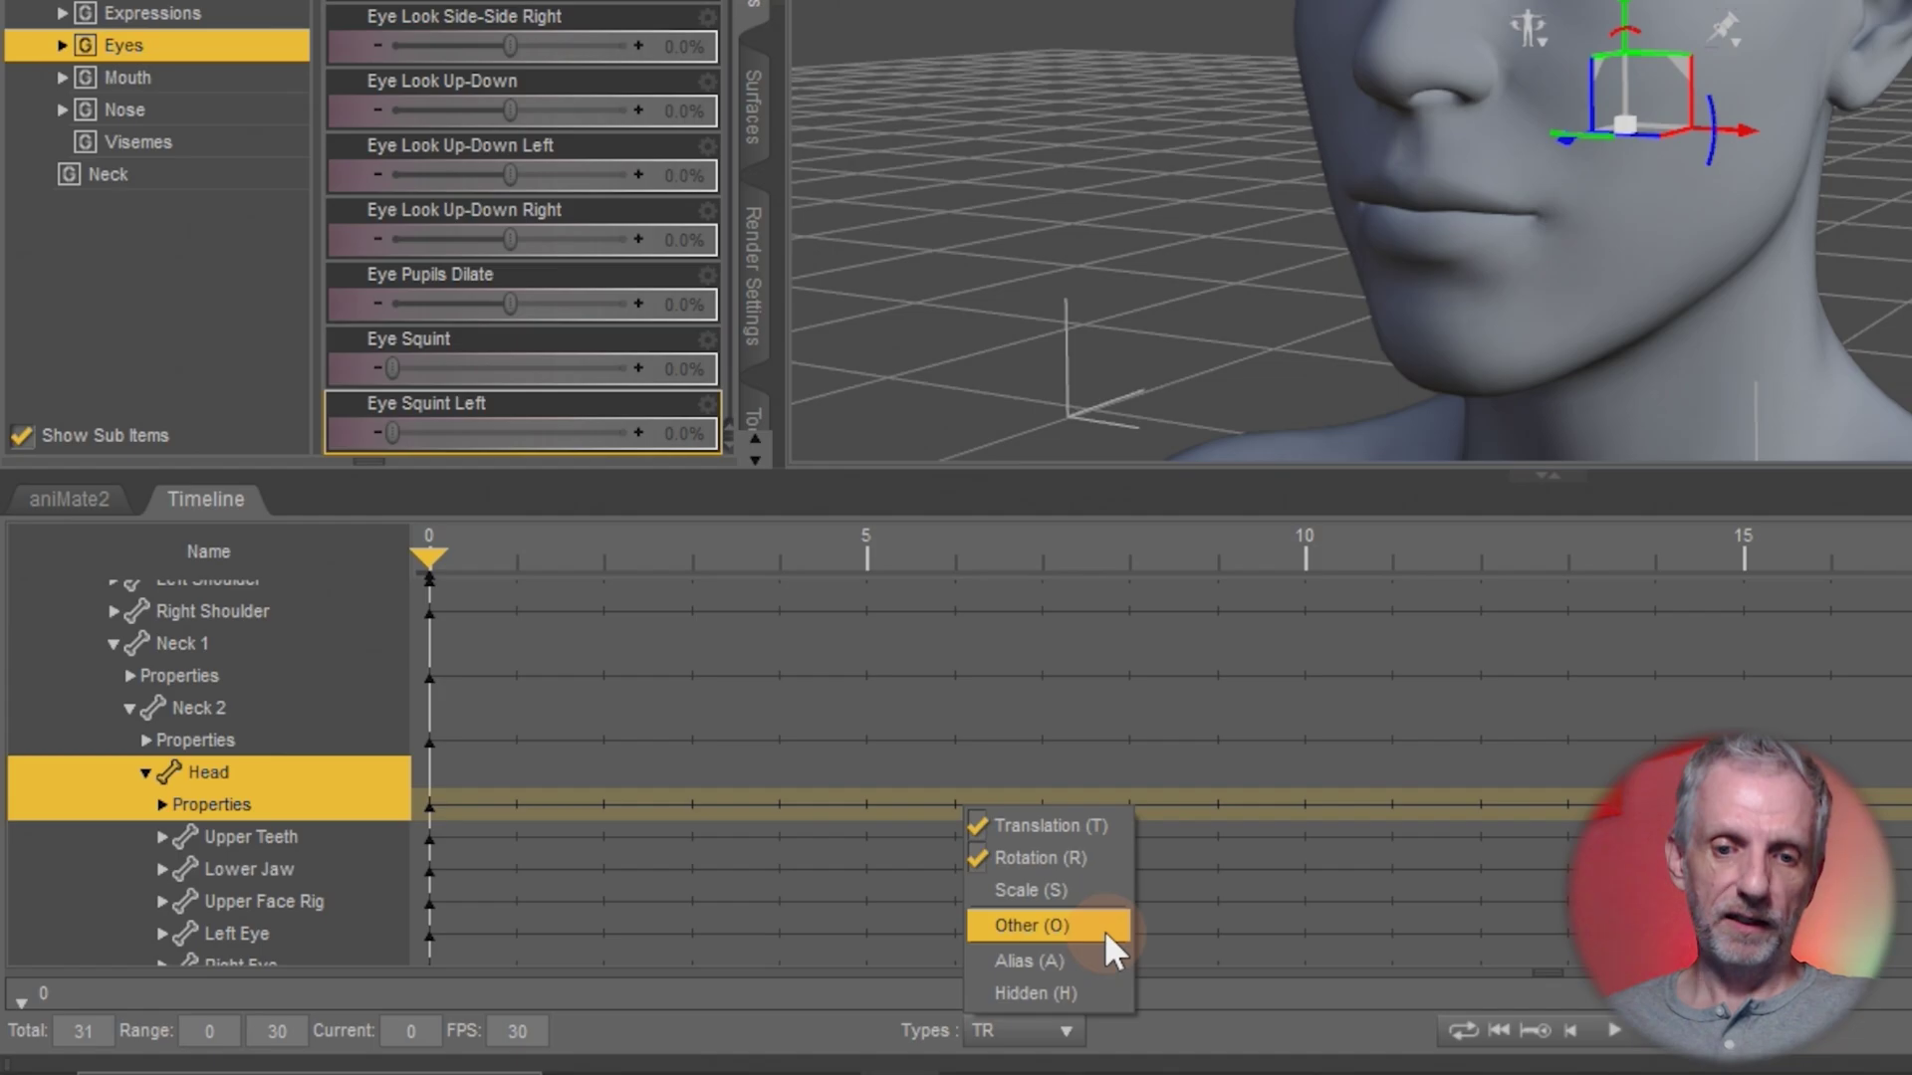
pyautogui.click(1103, 929)
pyautogui.click(1085, 962)
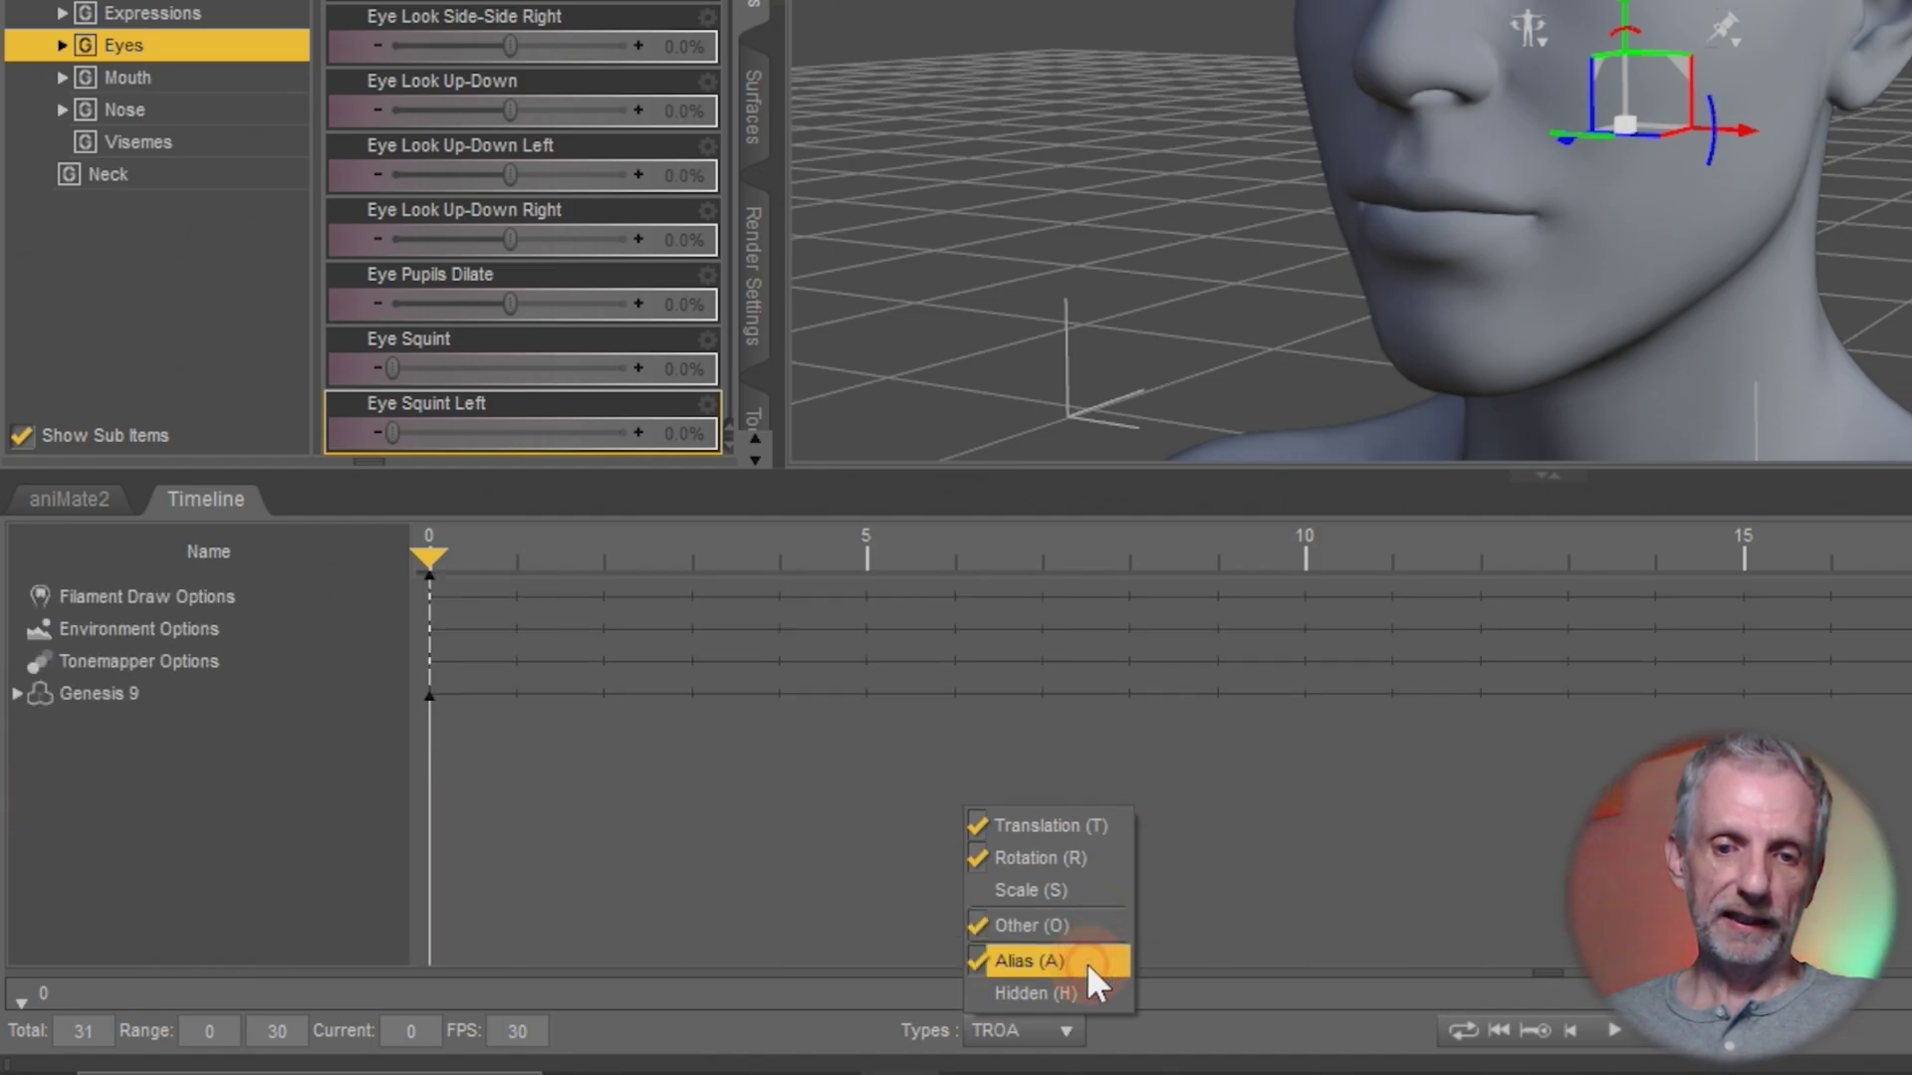
pyautogui.click(1160, 1016)
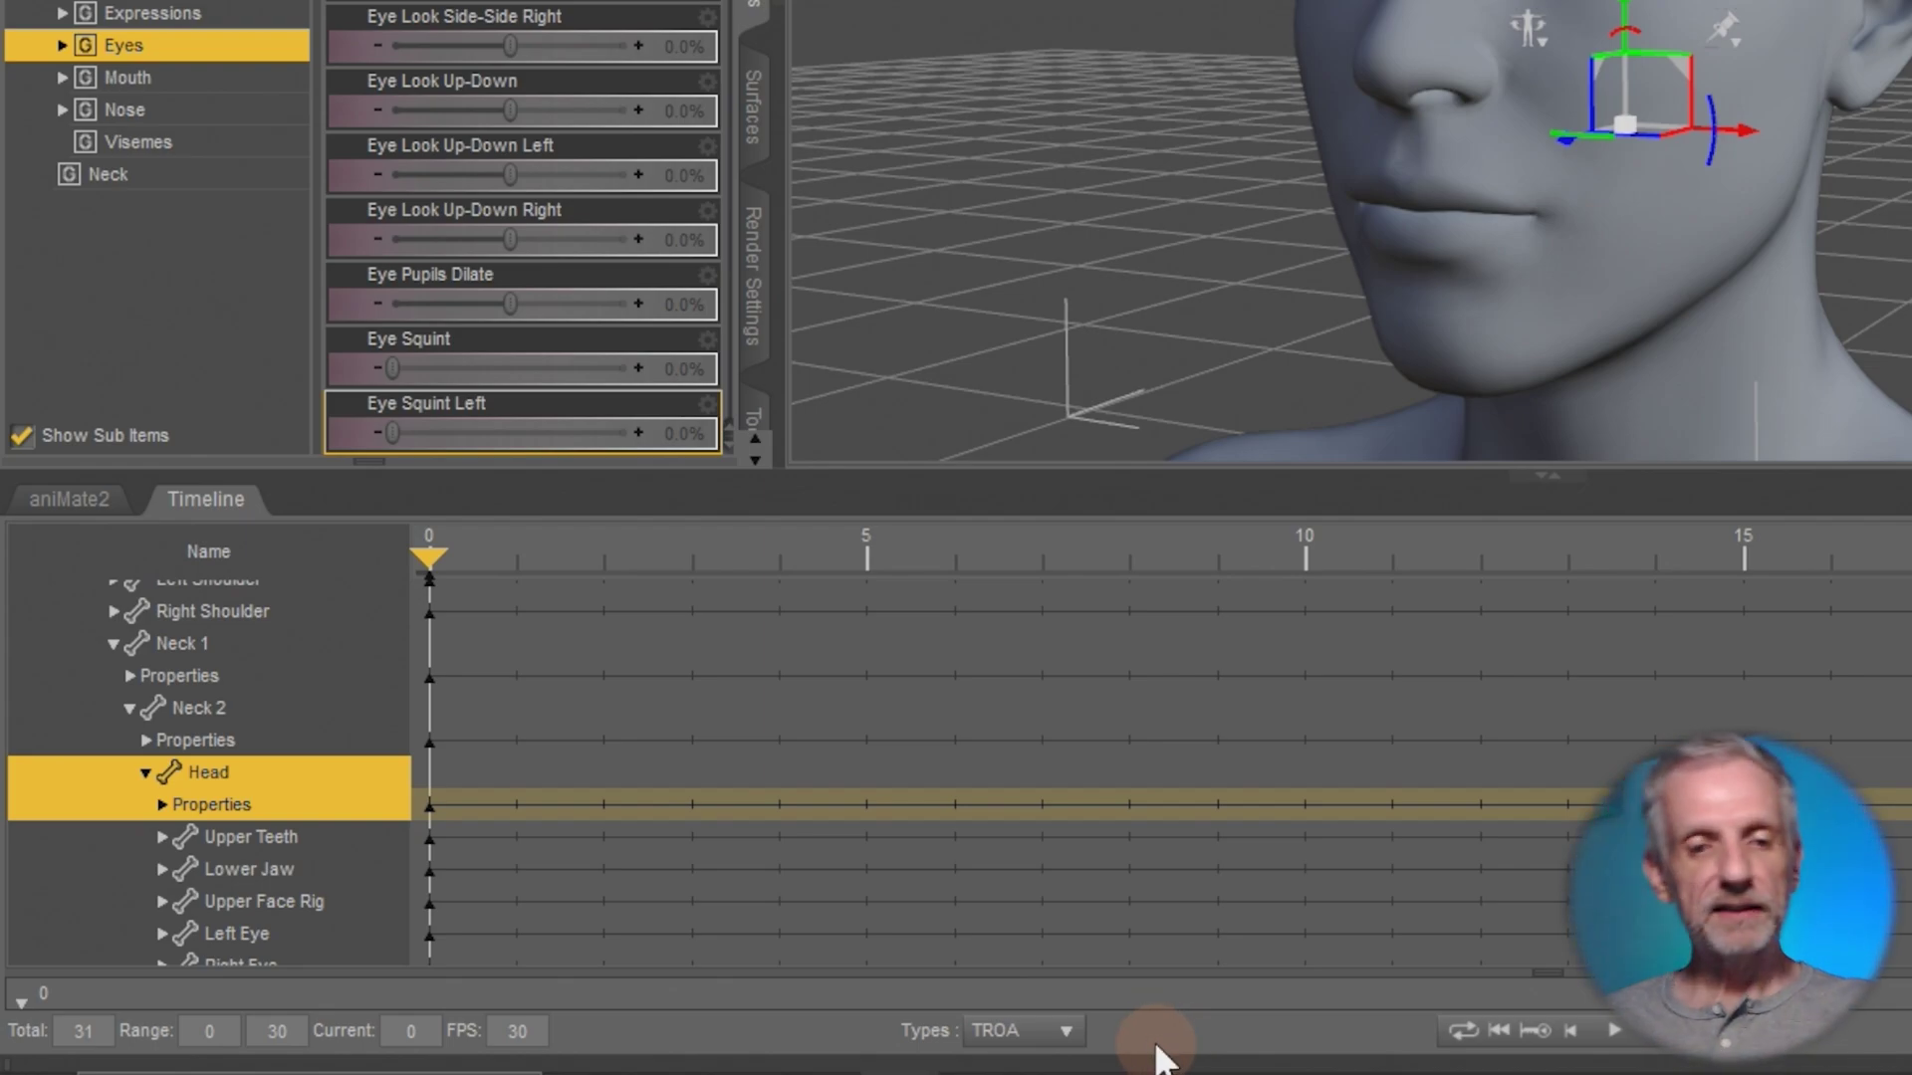
# - Expand Head > Properties > Pose Controls > Head > Eyes and pick the Eye Blink track
pyautogui.click(162, 804)
pyautogui.scroll(-2, 269, 814)
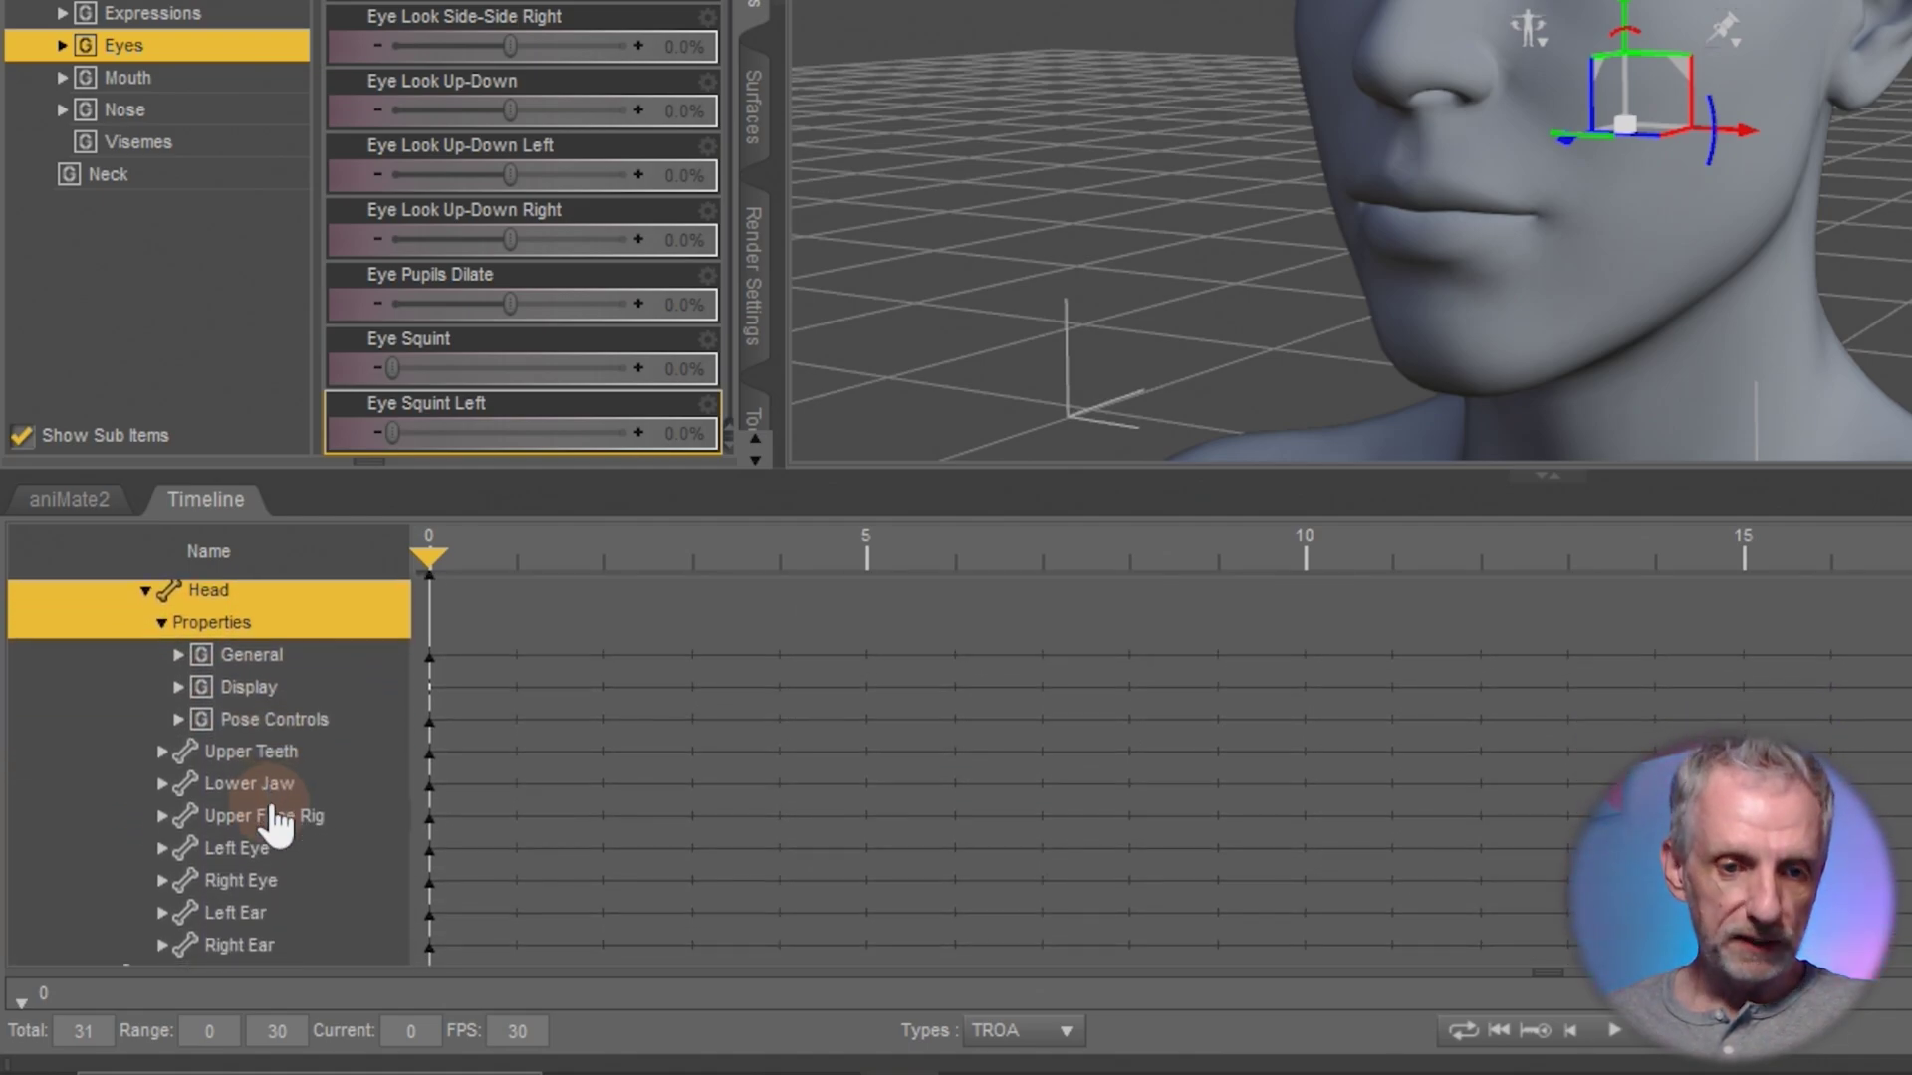
pyautogui.click(178, 716)
pyautogui.scroll(-1, 164, 727)
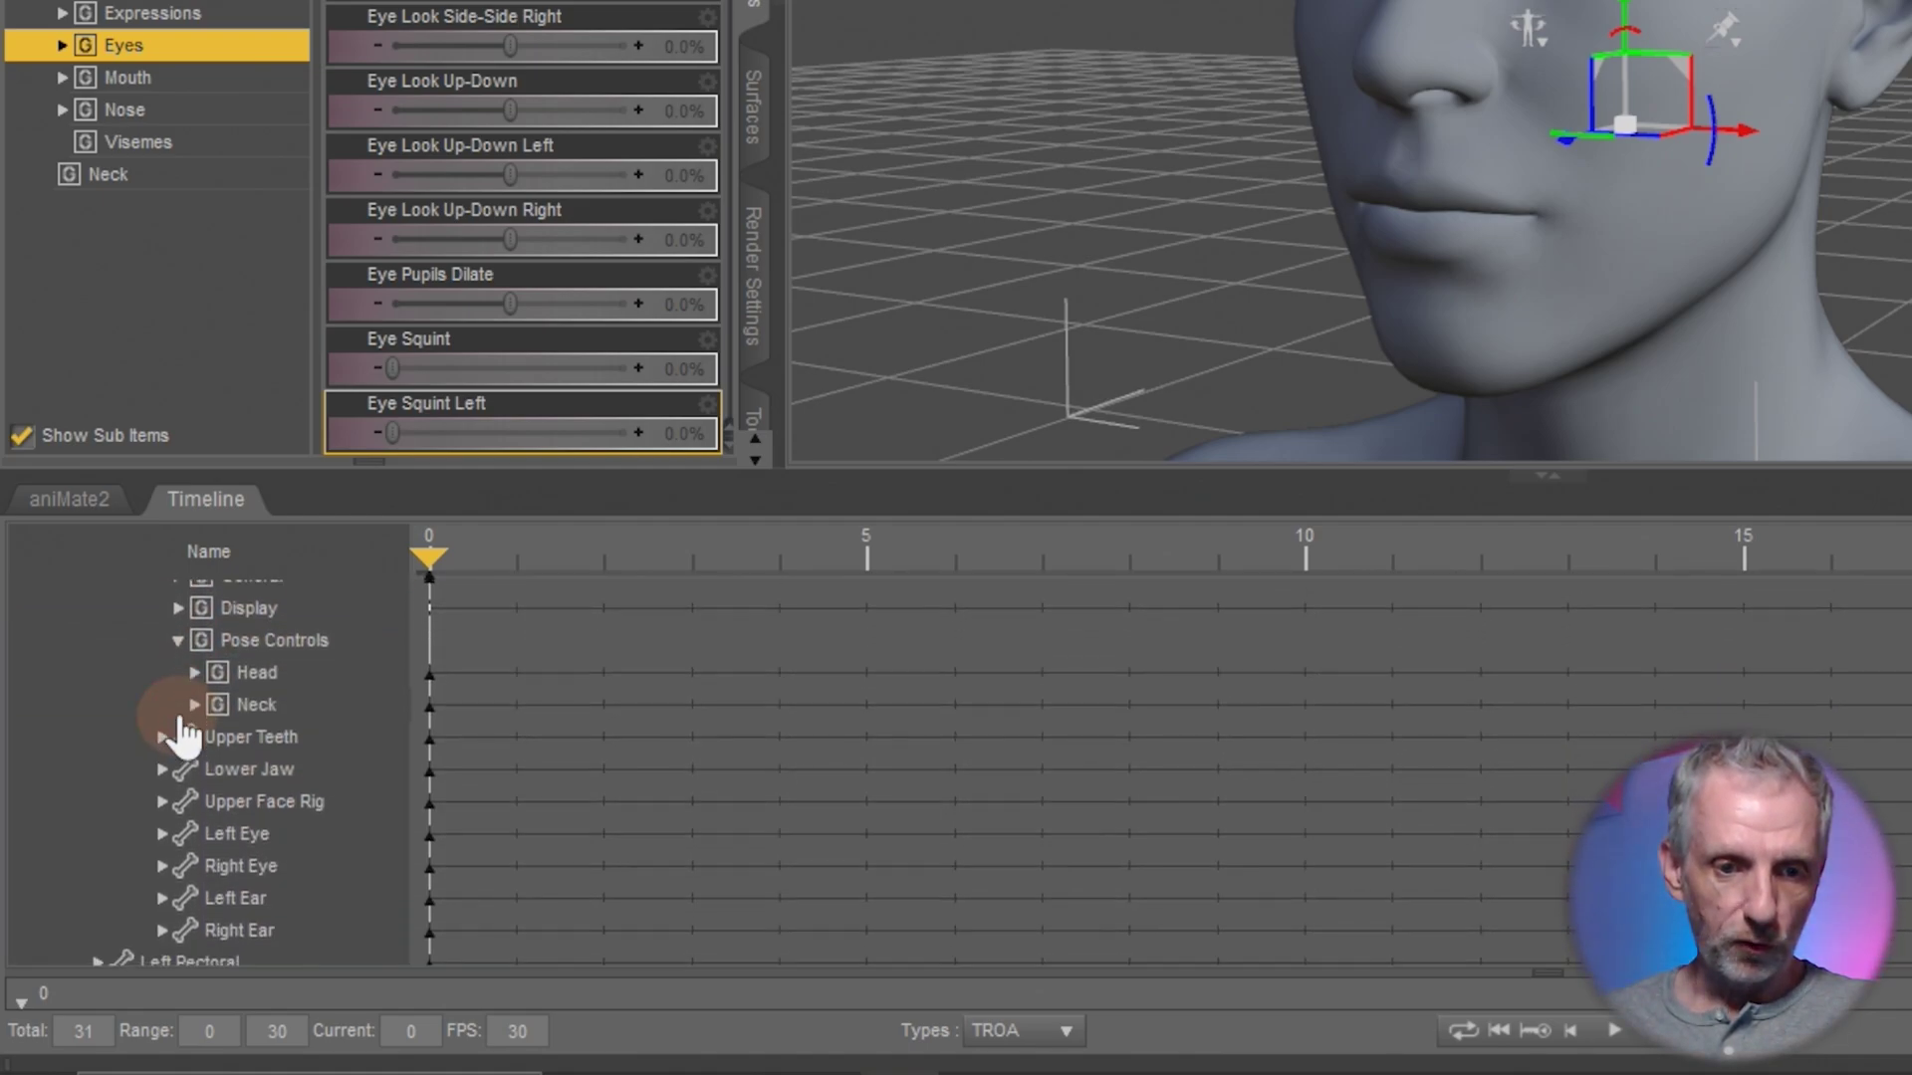
pyautogui.click(195, 657)
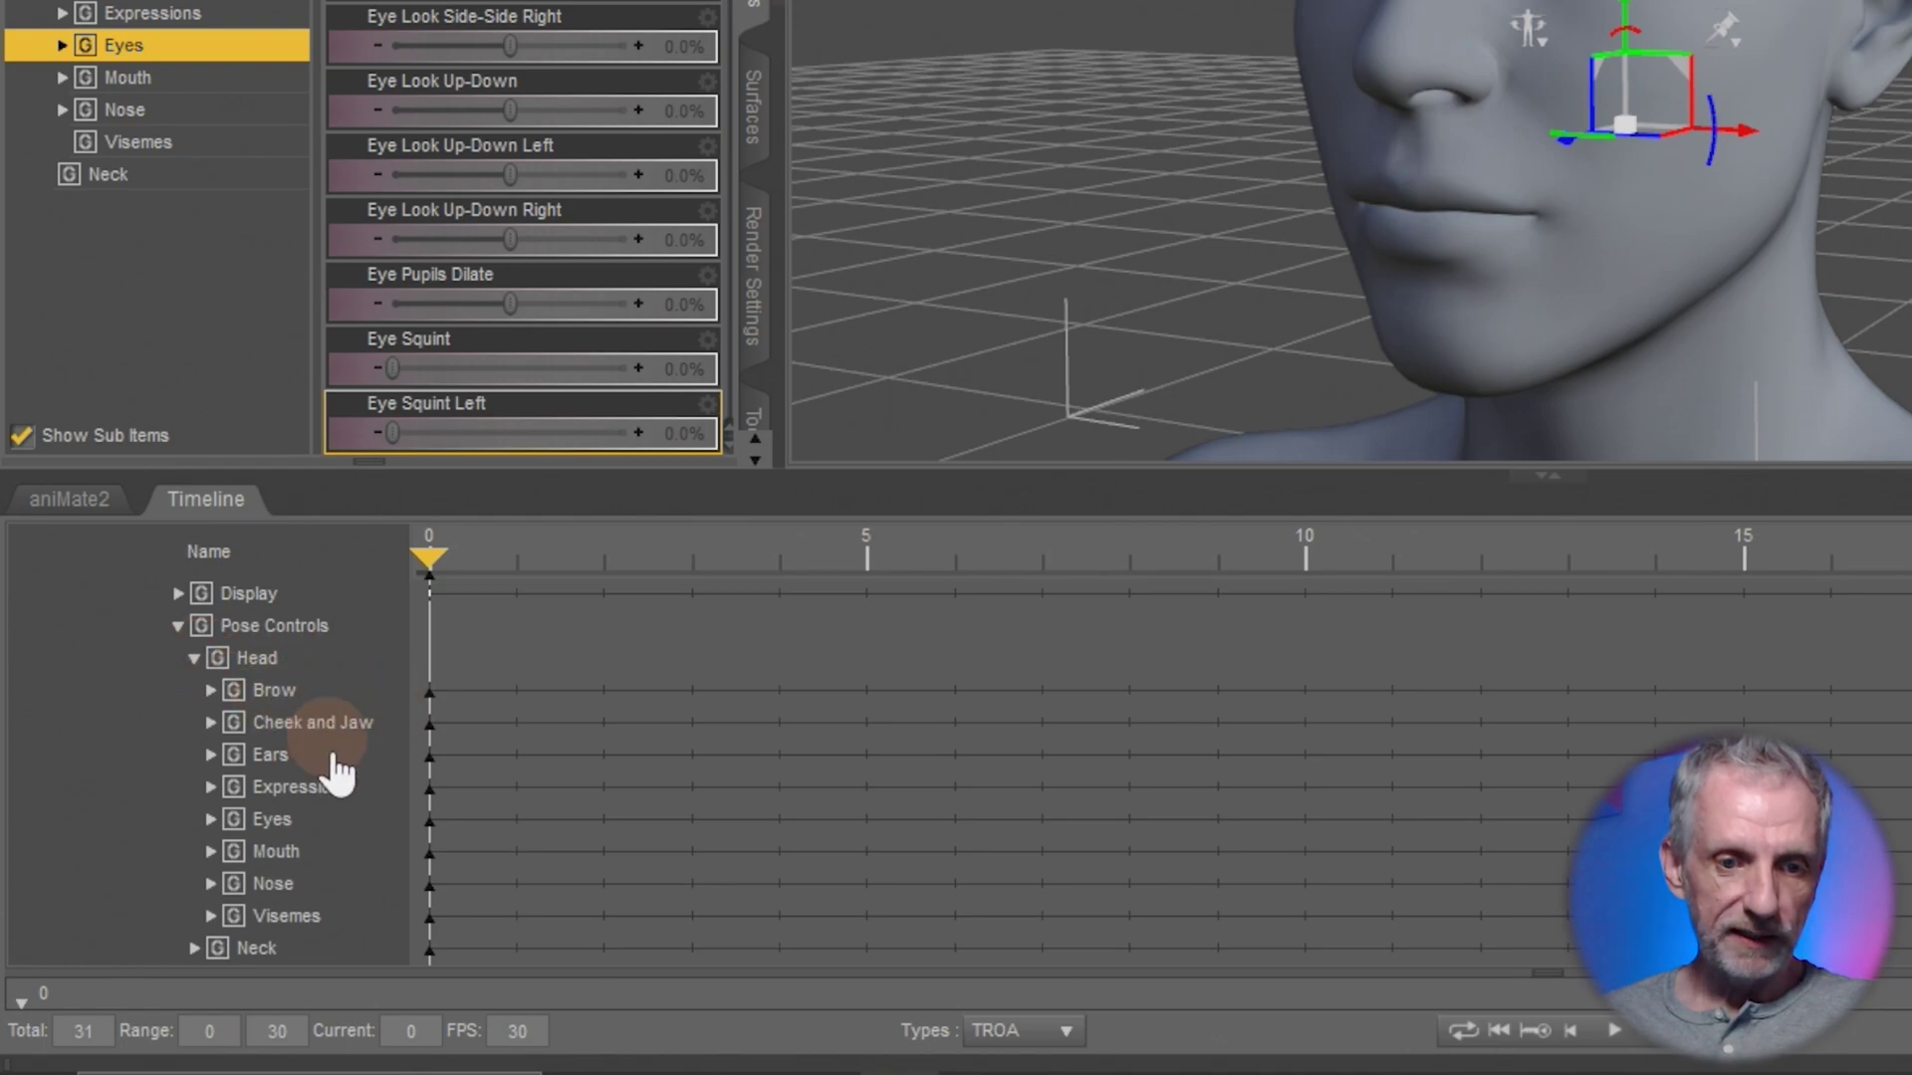
pyautogui.click(210, 814)
pyautogui.scroll(-2, 227, 841)
pyautogui.click(353, 675)
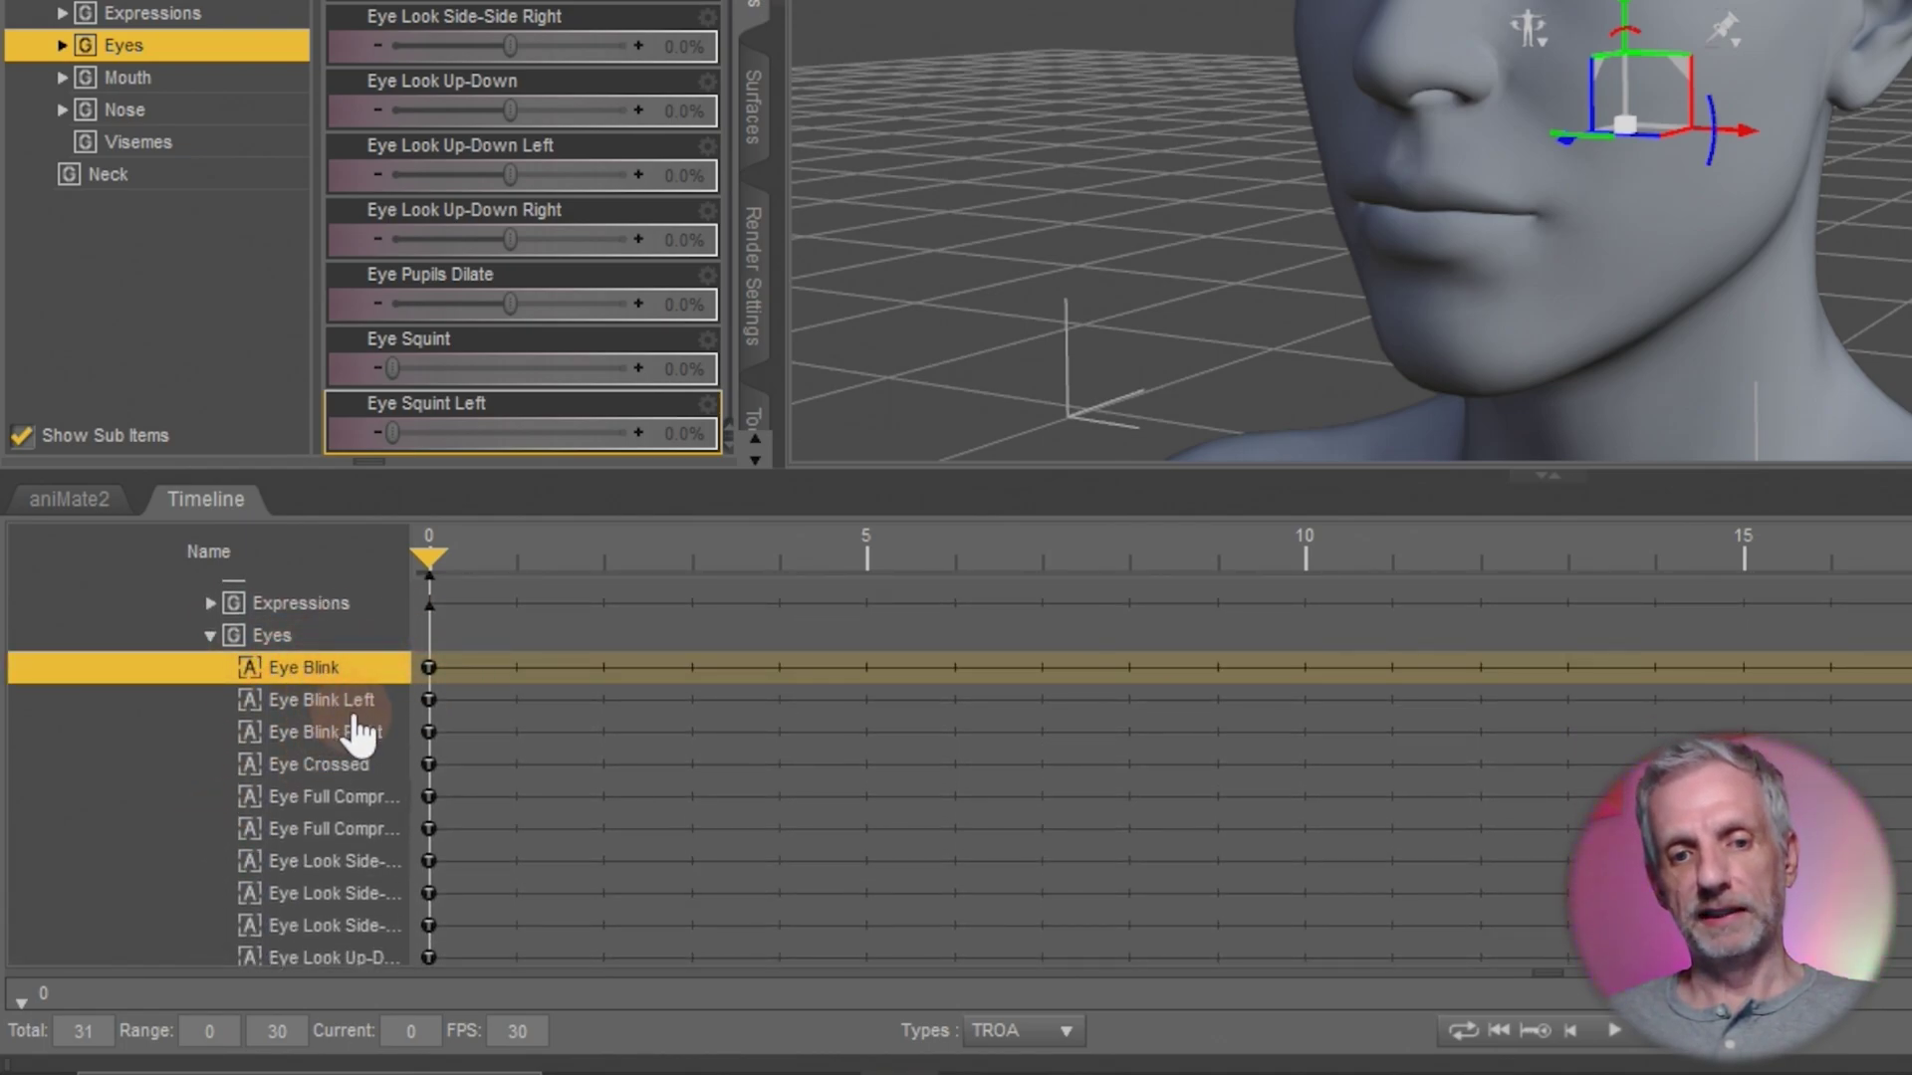
# - Change the Timeline's Total frames to 61 so the ruler spans frames 0–60
pyautogui.scroll(1, 364, 734)
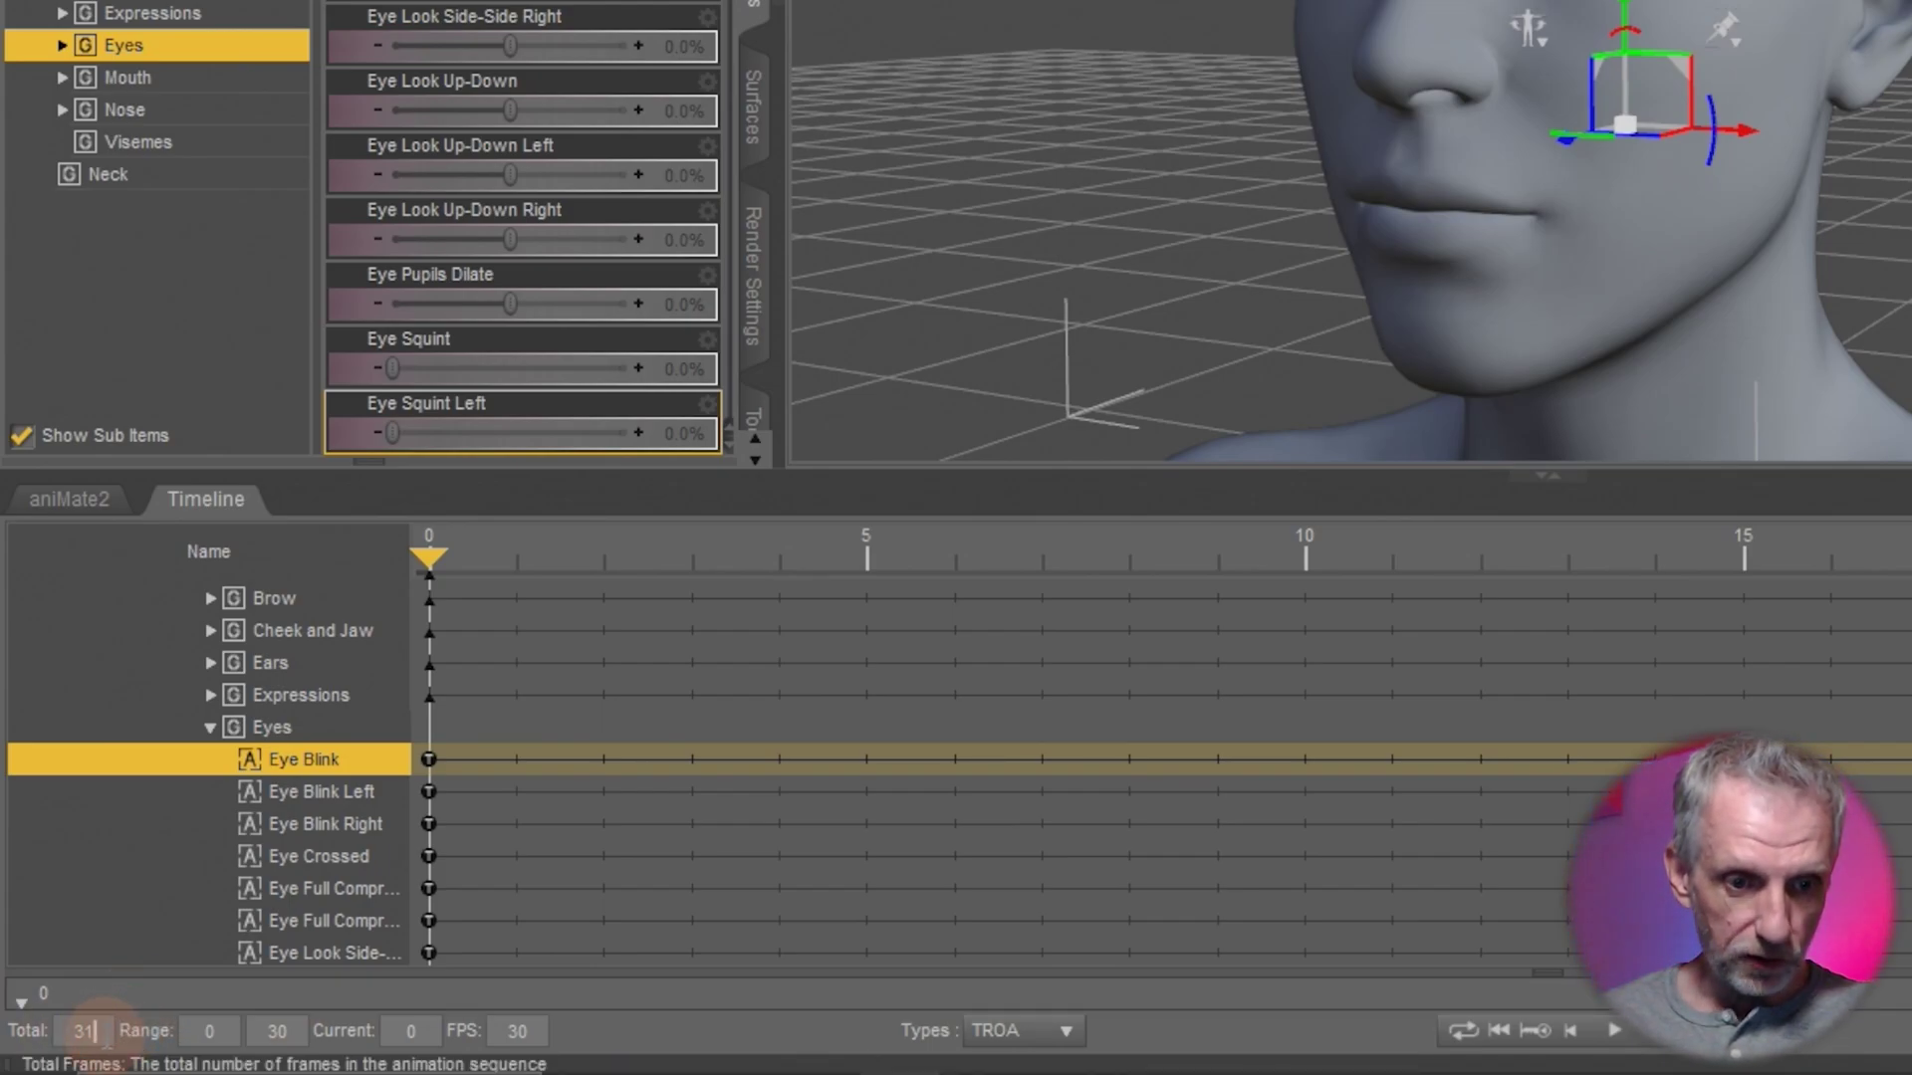
pyautogui.moveTo(94, 1031); pyautogui.dragTo(40, 1060)
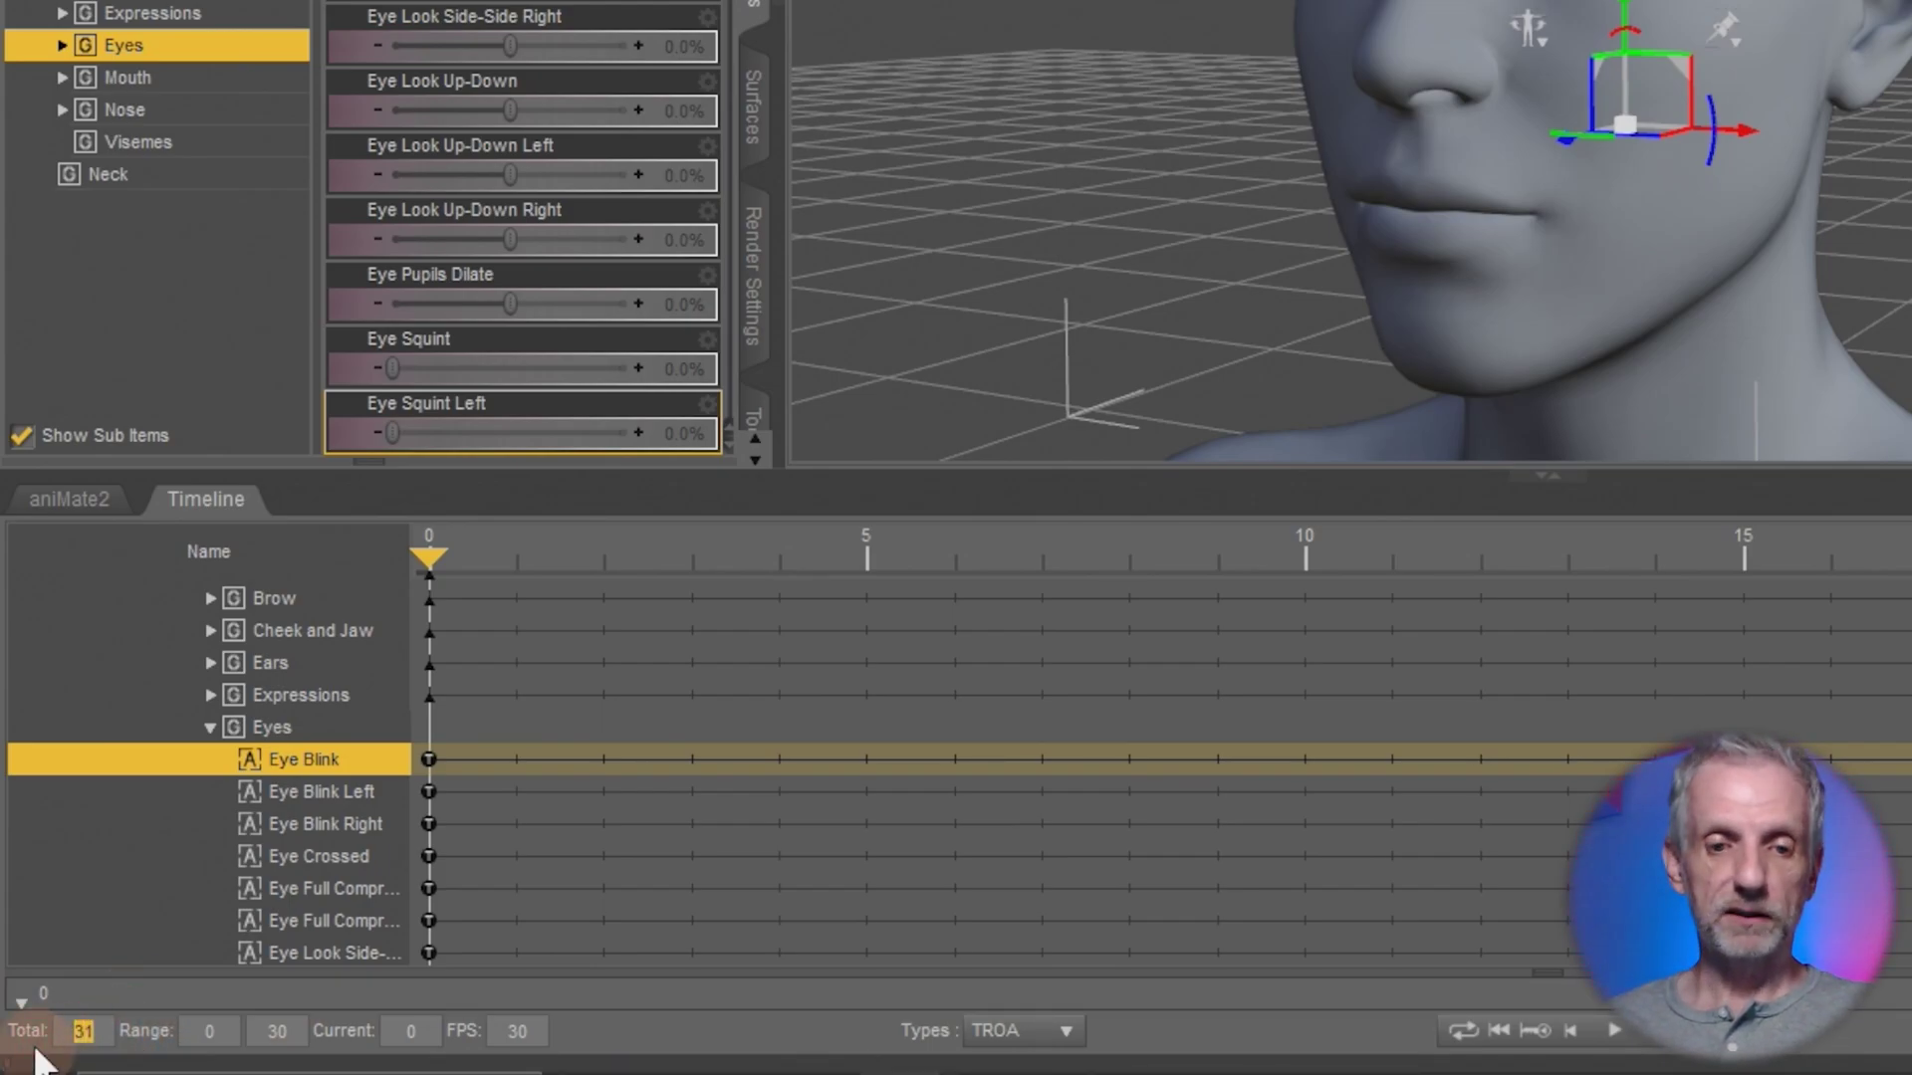
pyautogui.write('61')
pyautogui.press('Return')
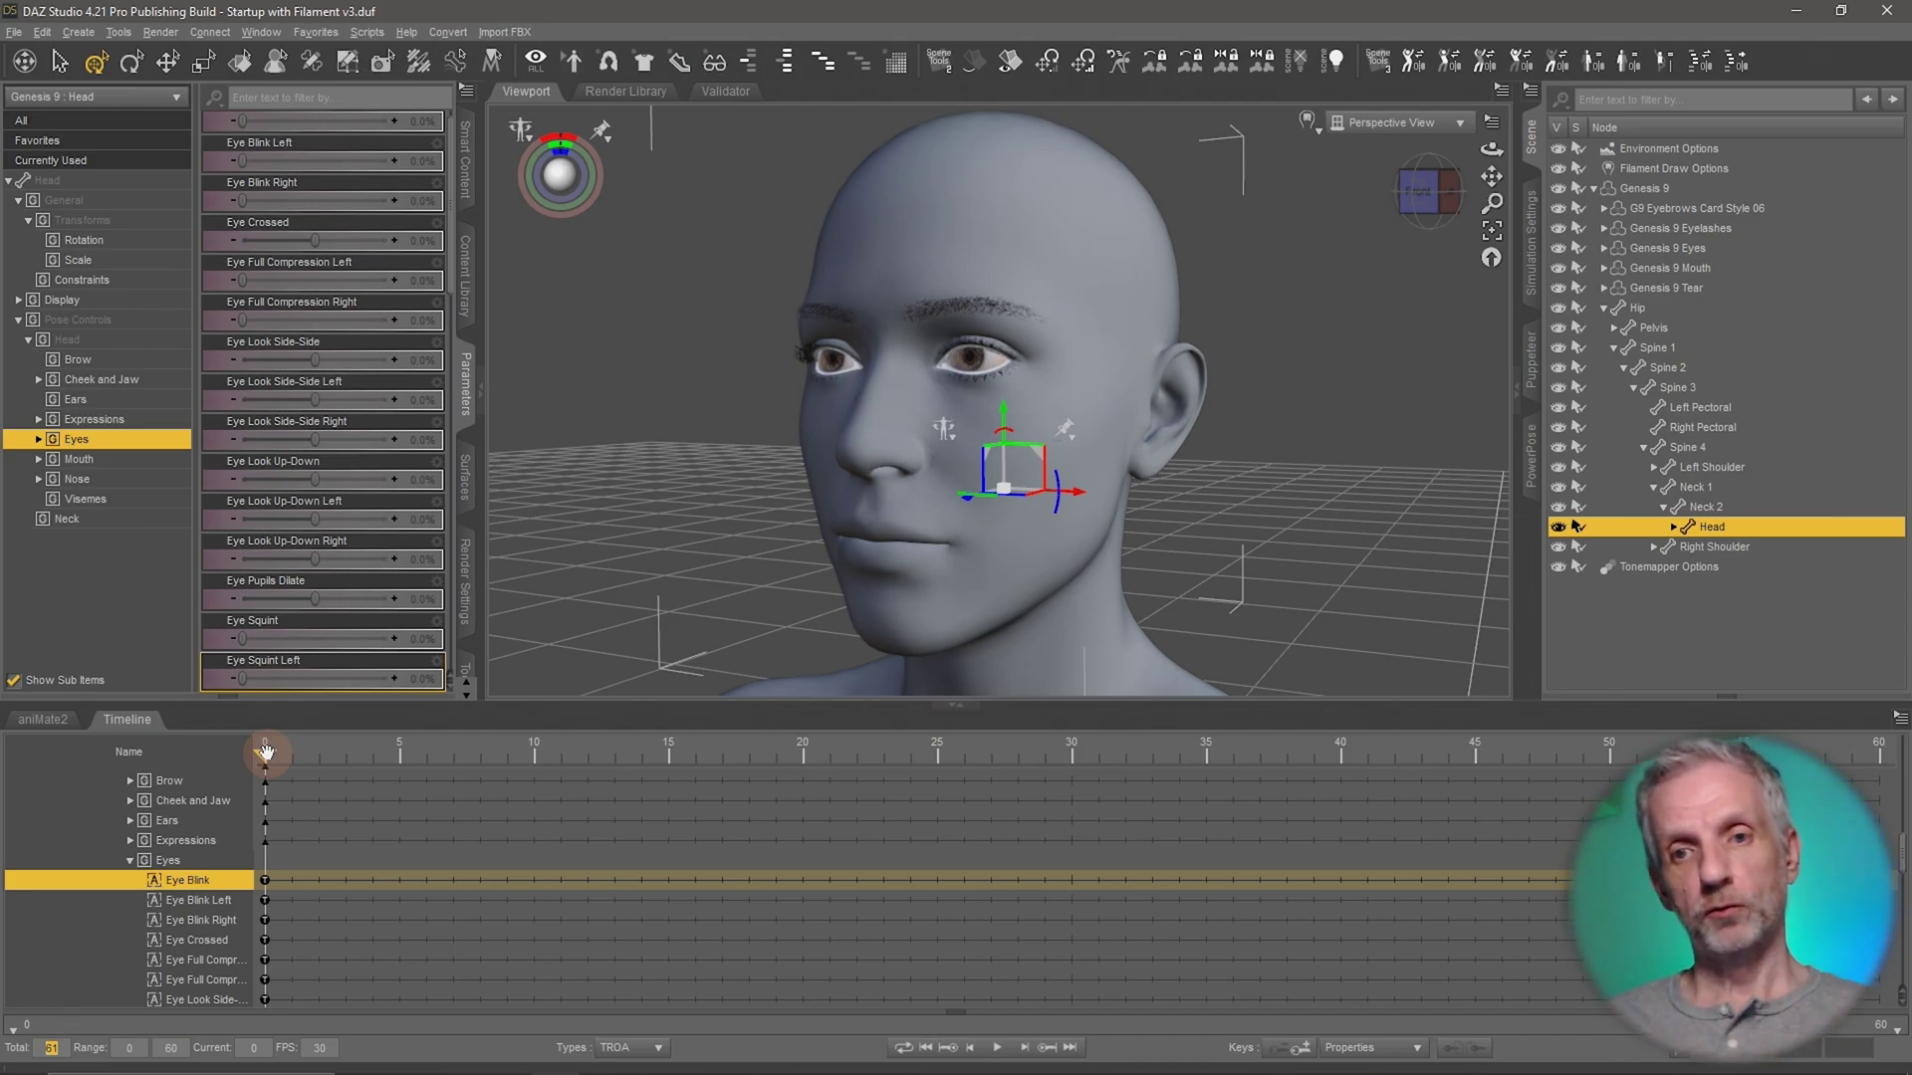
# - Limit key creation to Properties and create a key at frame 60
pyautogui.click(265, 751)
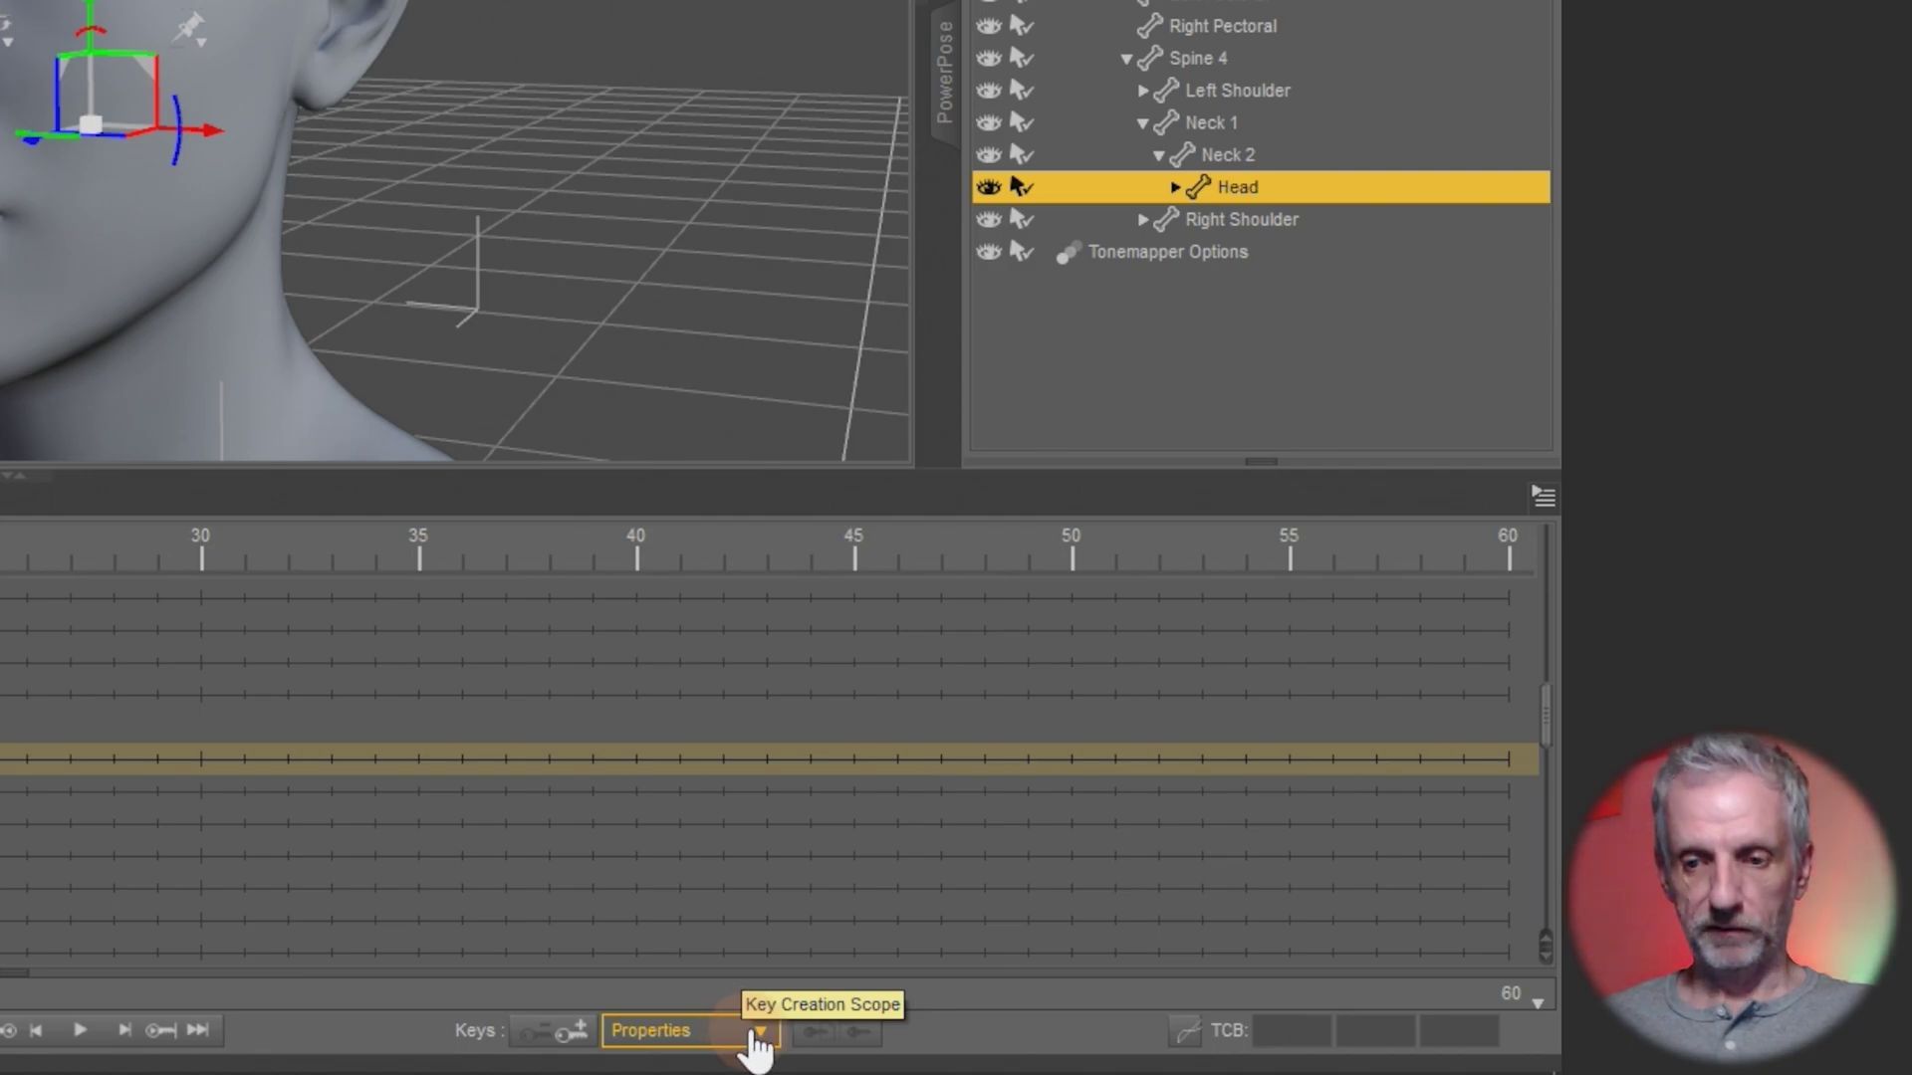
pyautogui.click(747, 1032)
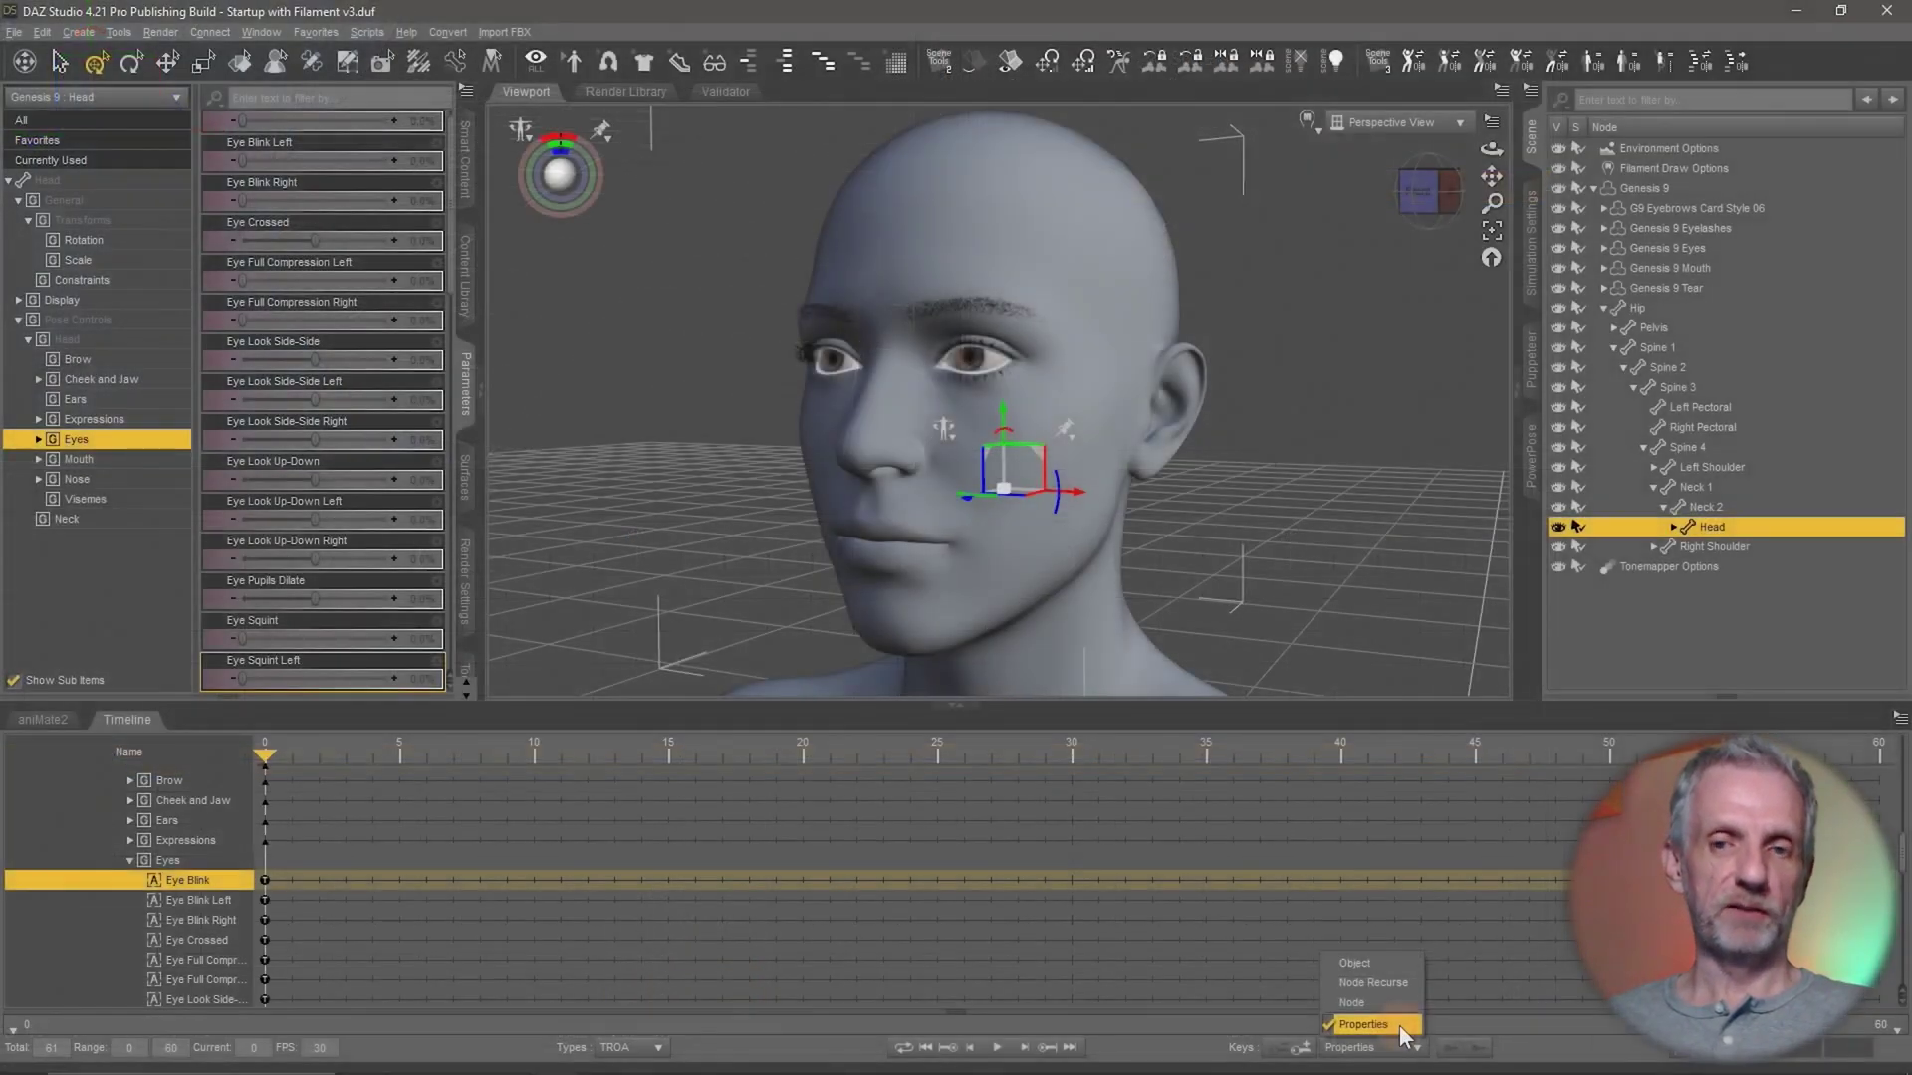
pyautogui.click(1394, 1025)
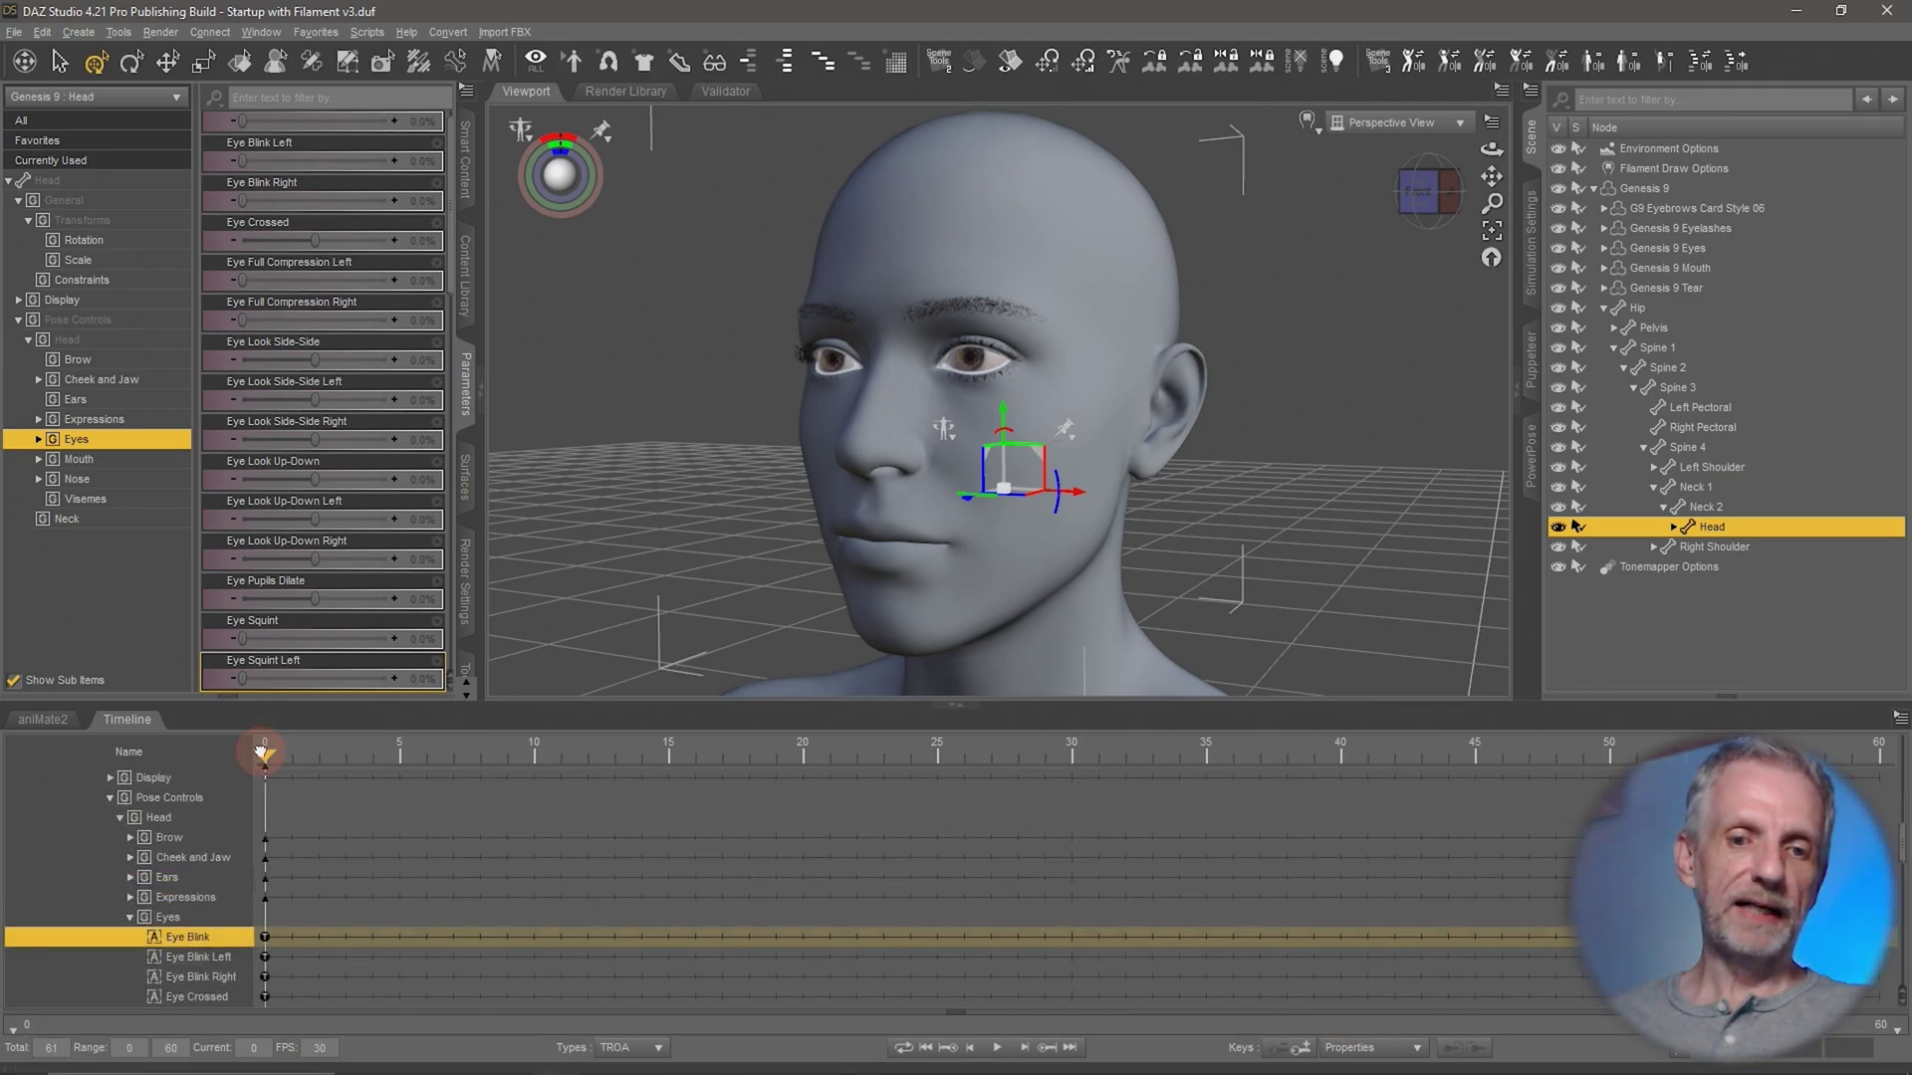
pyautogui.moveTo(263, 754); pyautogui.dragTo(1908, 808)
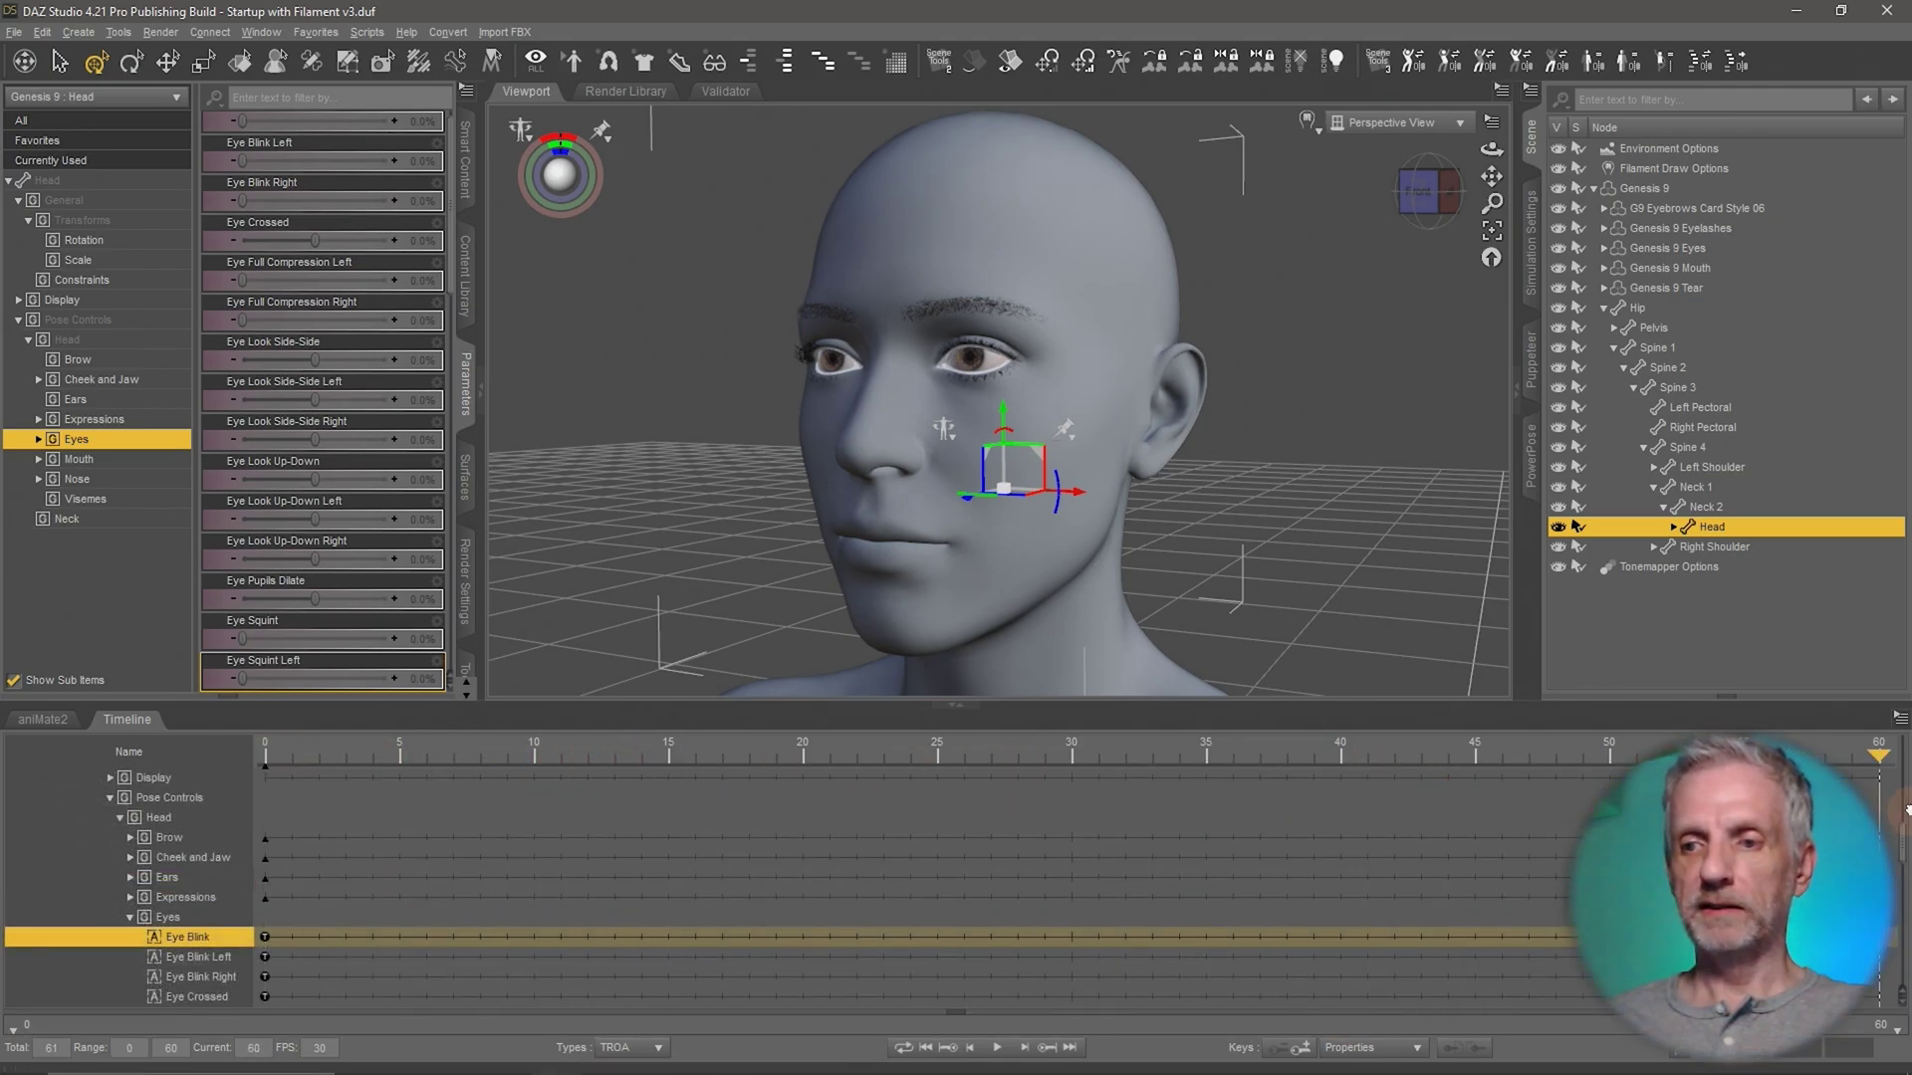
pyautogui.click(1305, 1050)
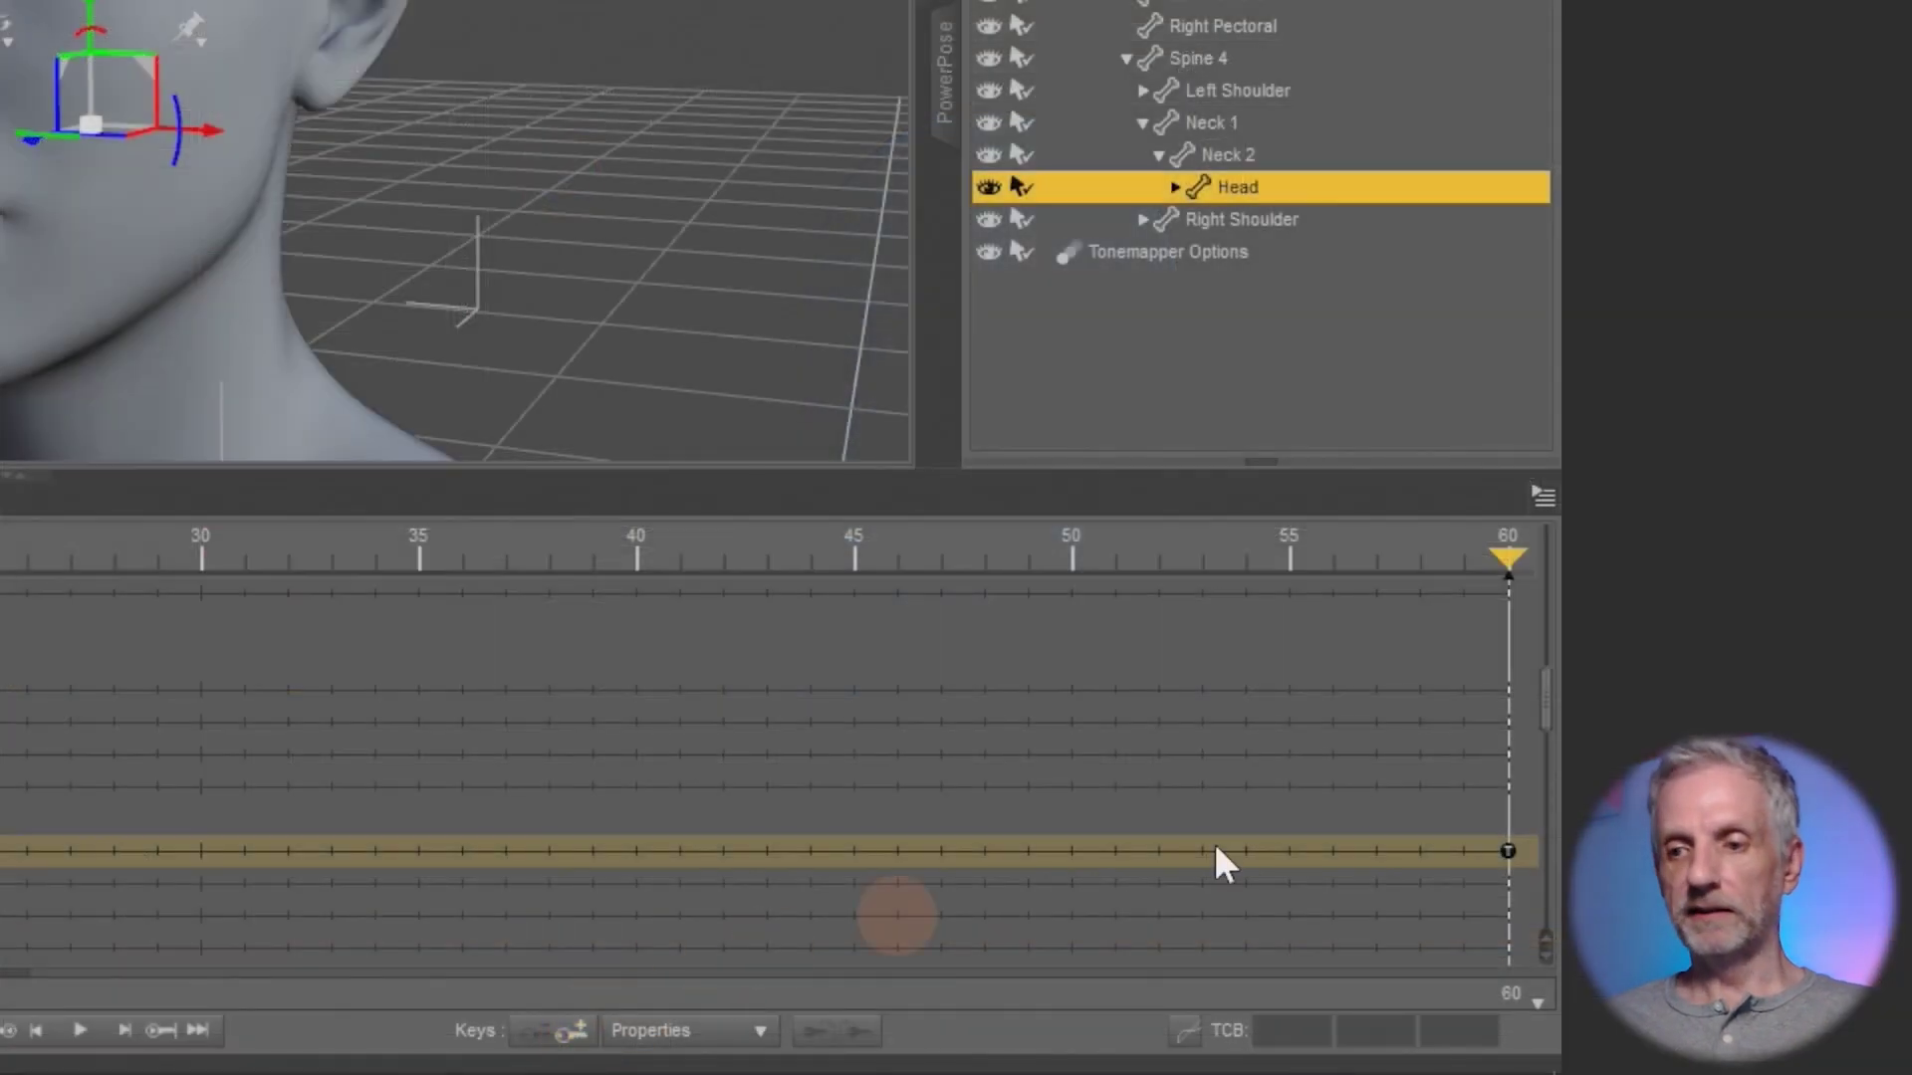
pyautogui.click(1501, 858)
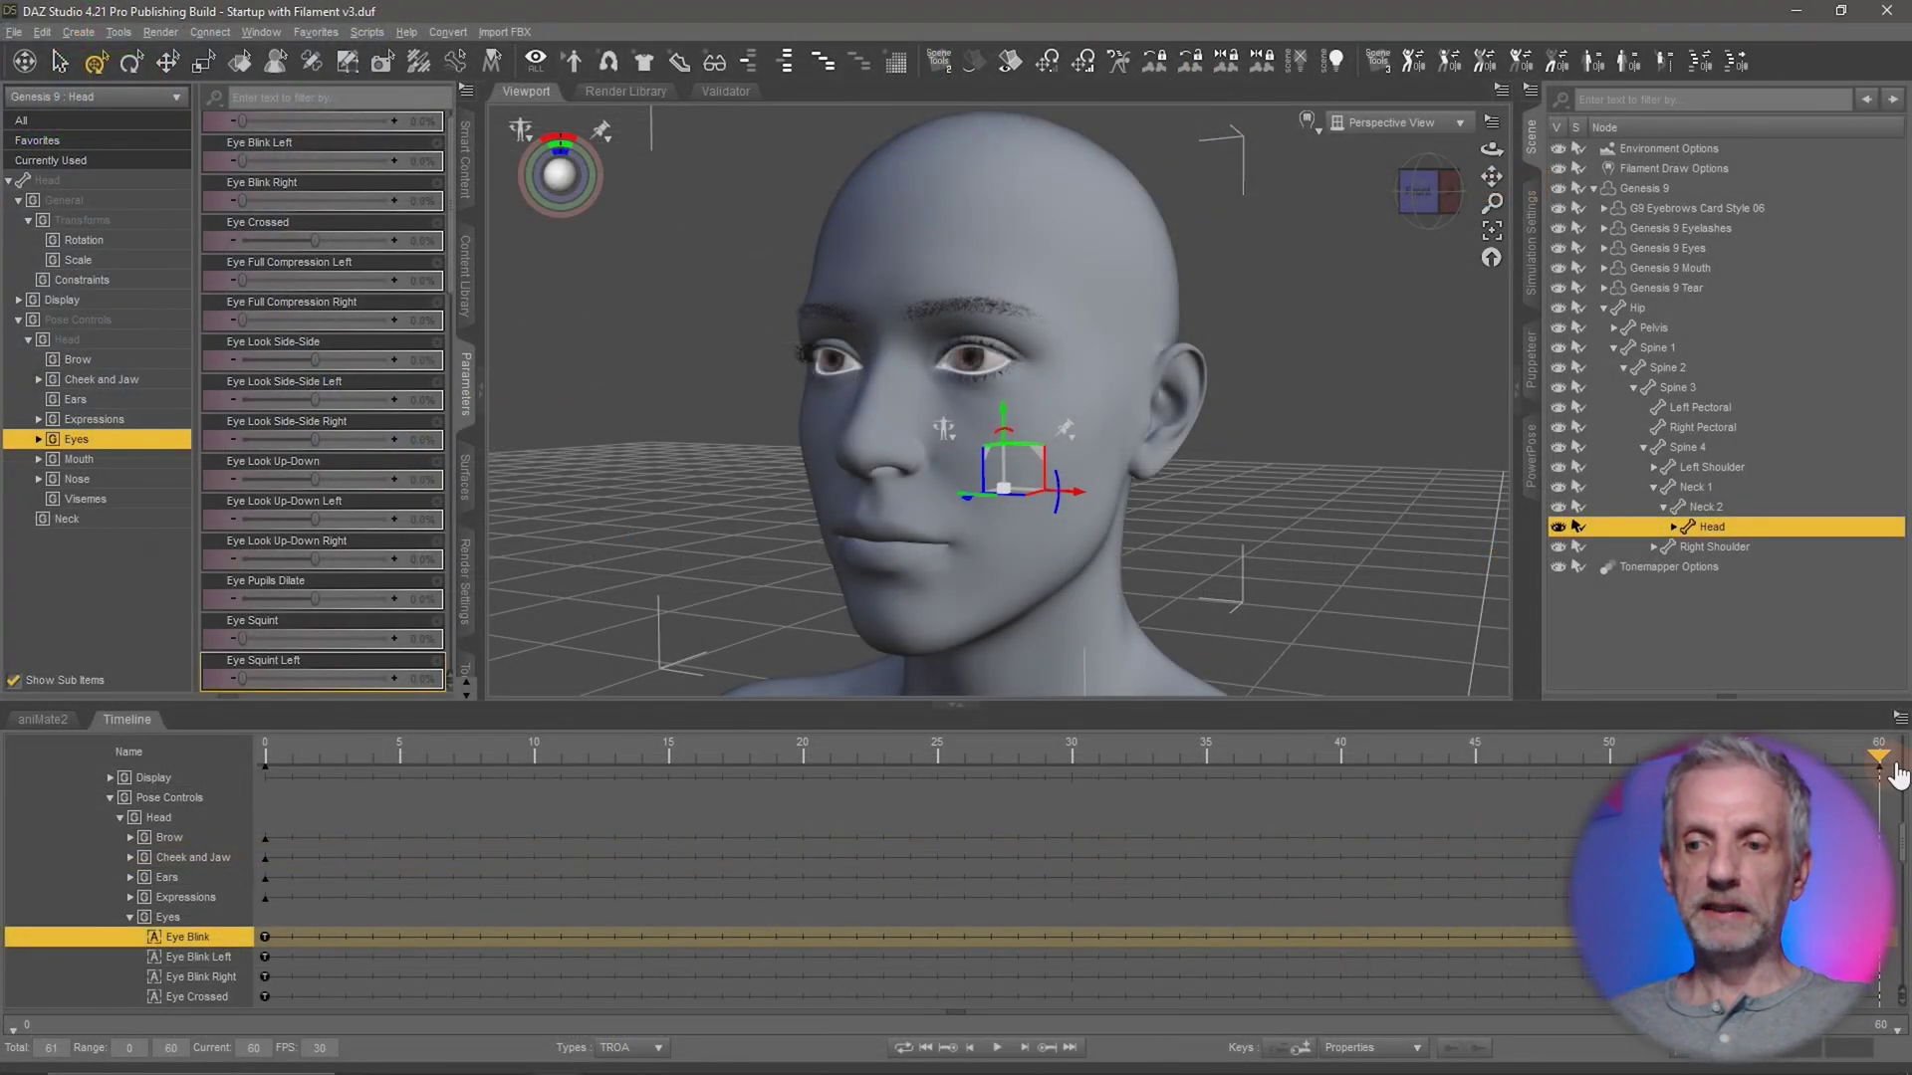
# - Pose Eye Blink closed near frame 0, then step to frame 10 with the eyes open
pyautogui.moveTo(1879, 757); pyautogui.dragTo(527, 766)
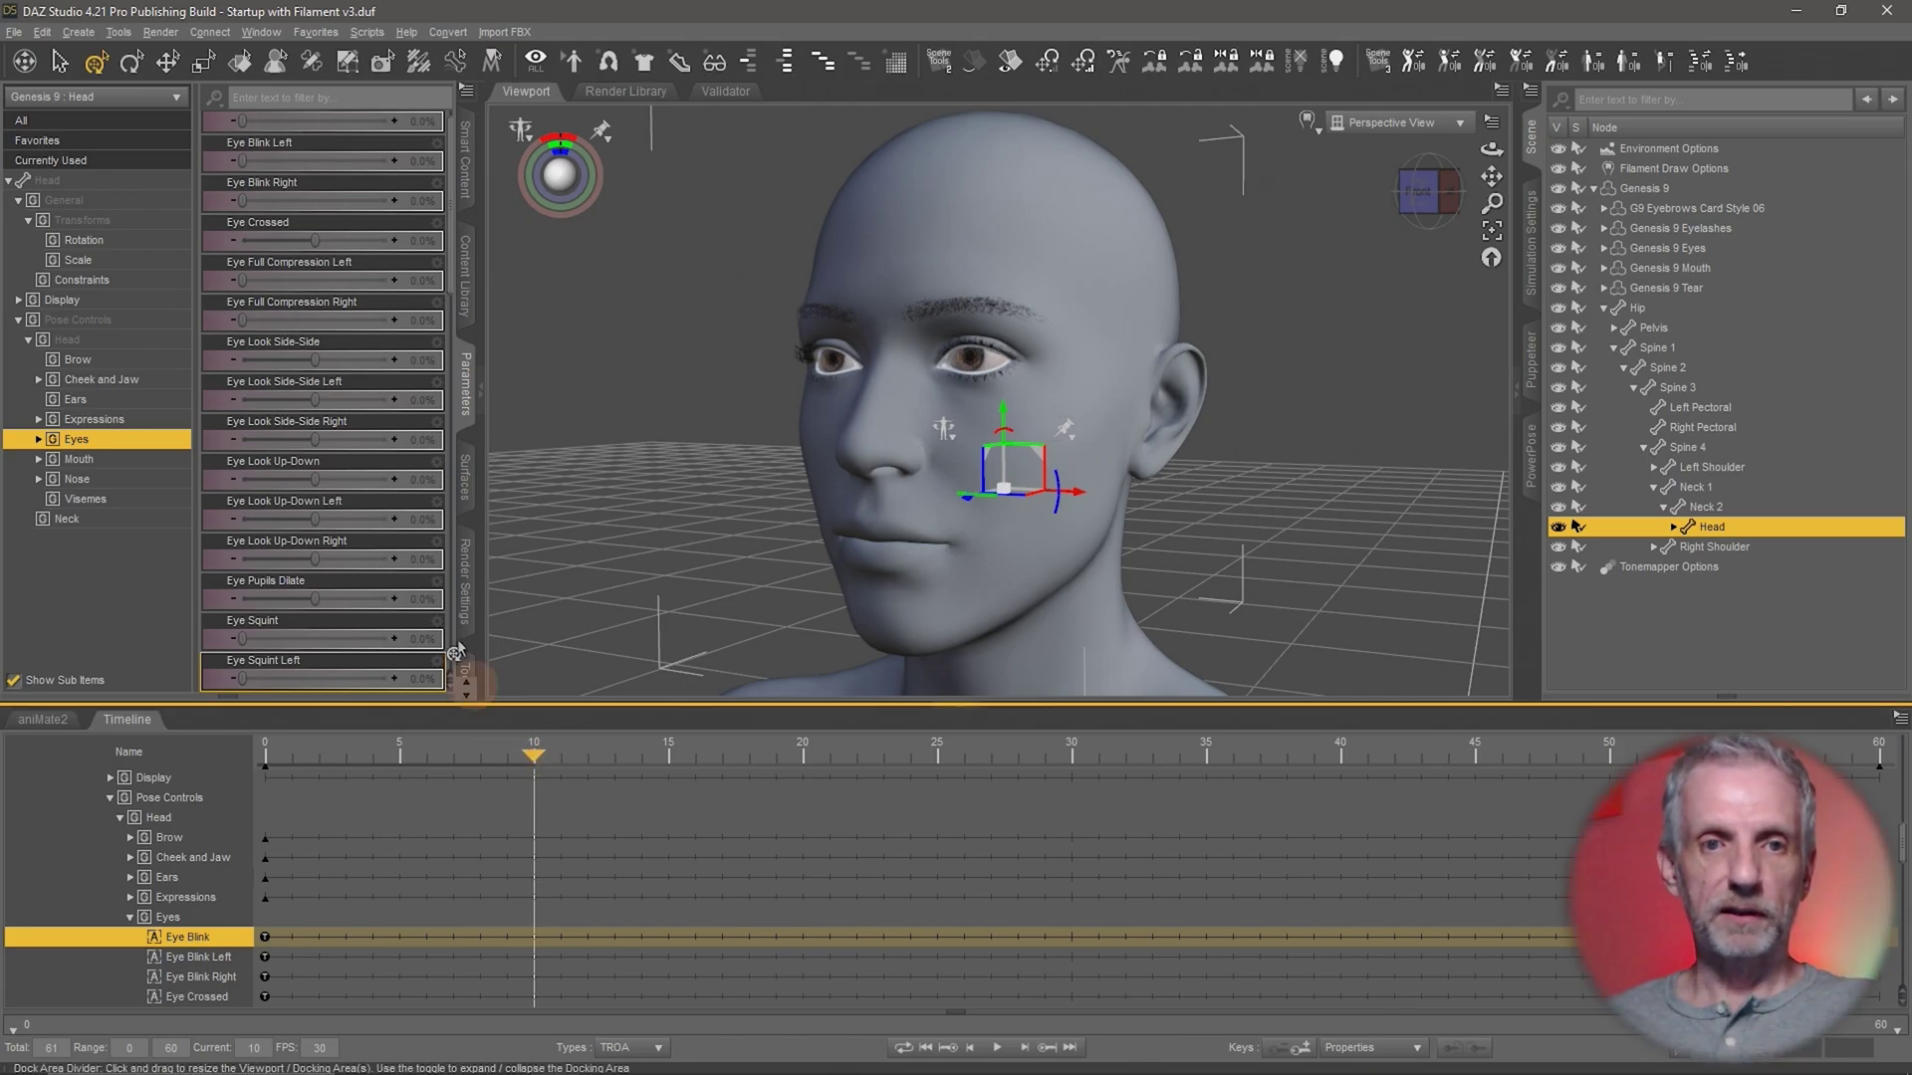
pyautogui.scroll(1, 418, 558)
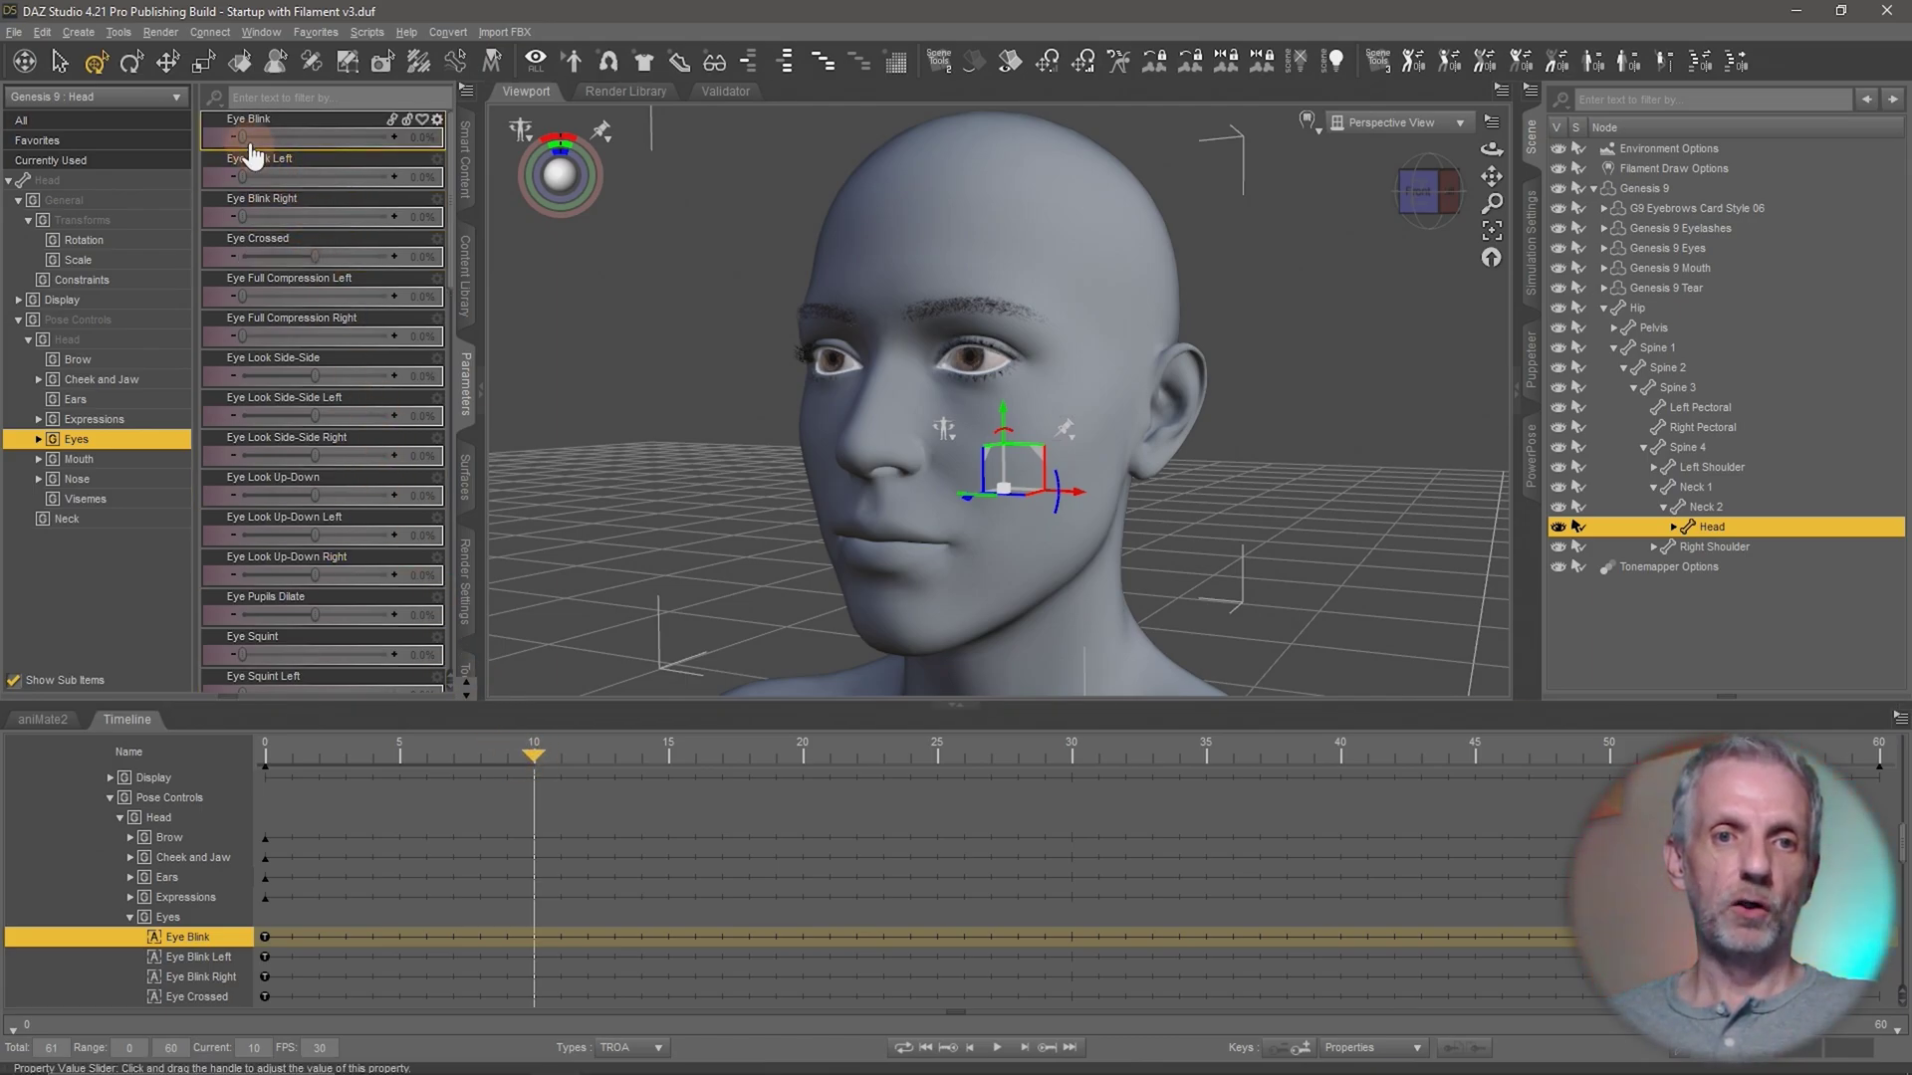
pyautogui.moveTo(242, 136); pyautogui.dragTo(391, 137)
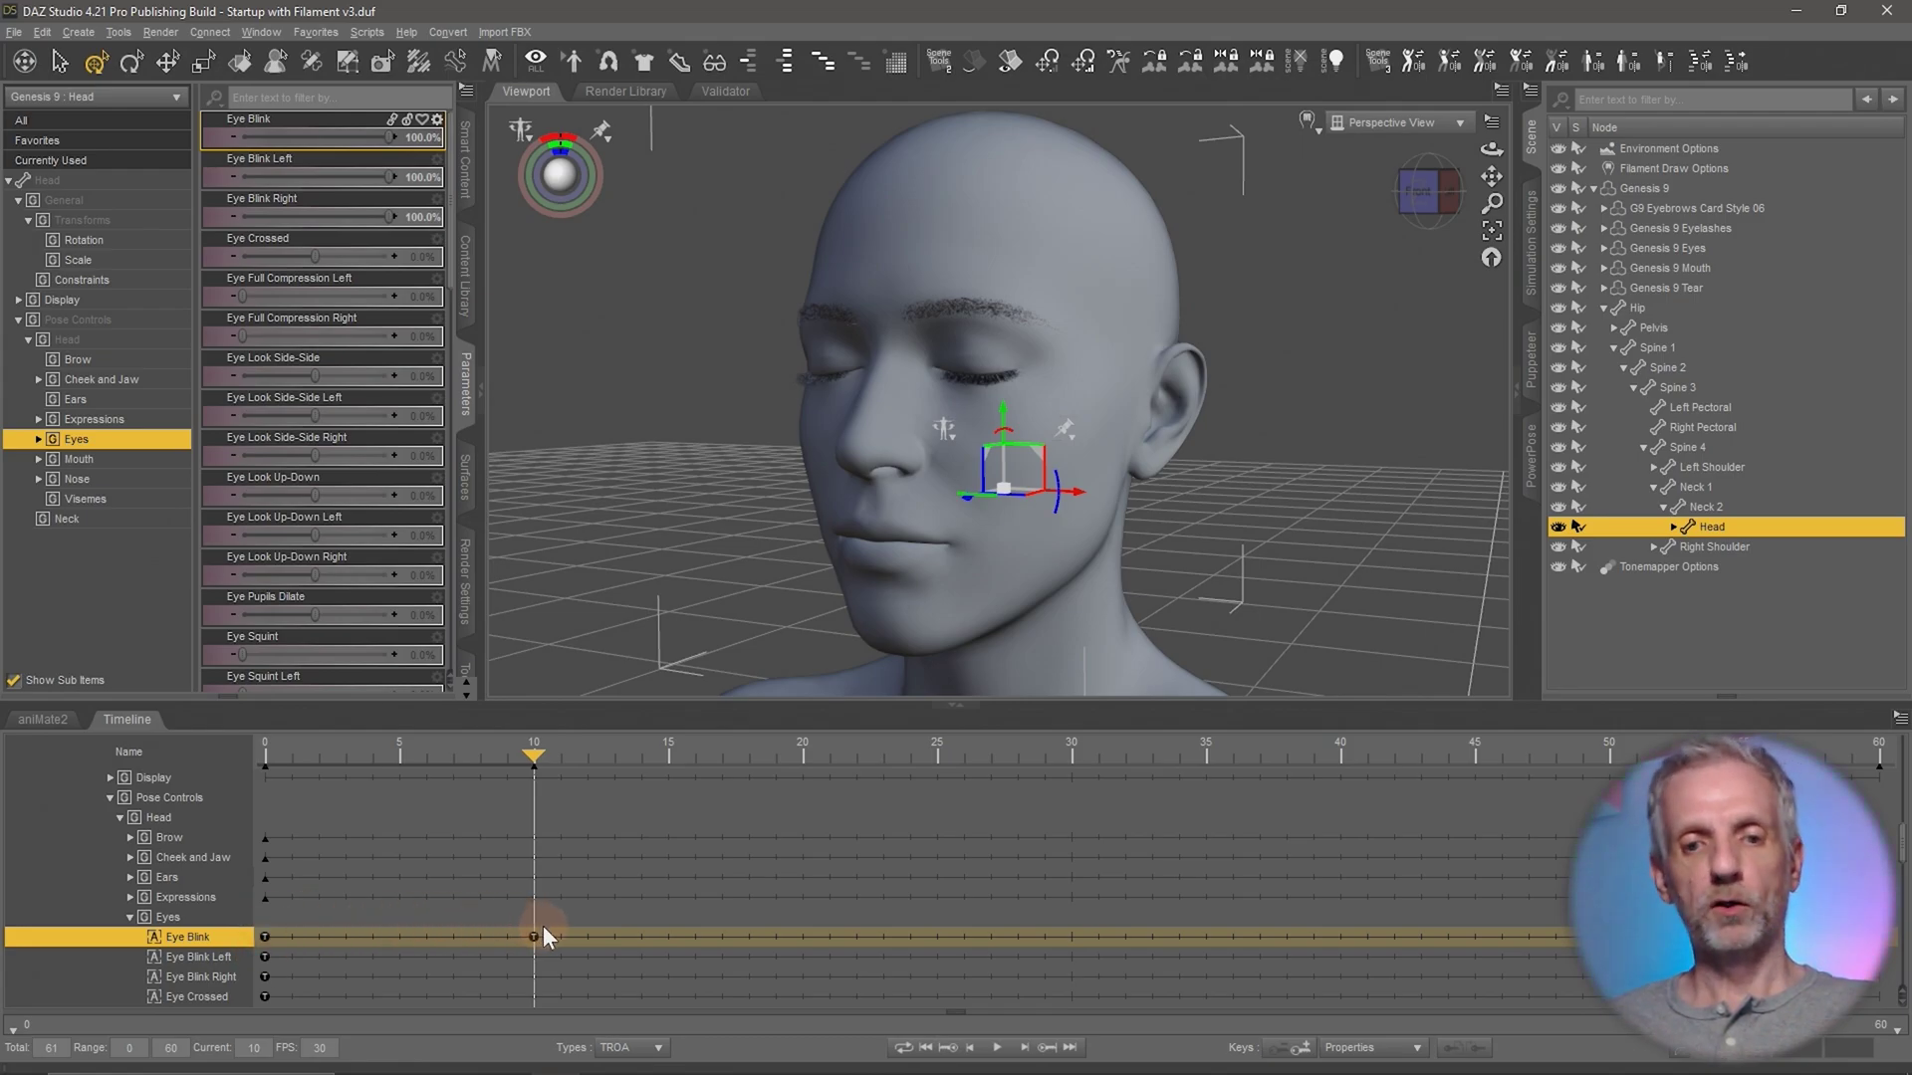
pyautogui.moveTo(533, 754); pyautogui.dragTo(487, 885)
pyautogui.press('Right')
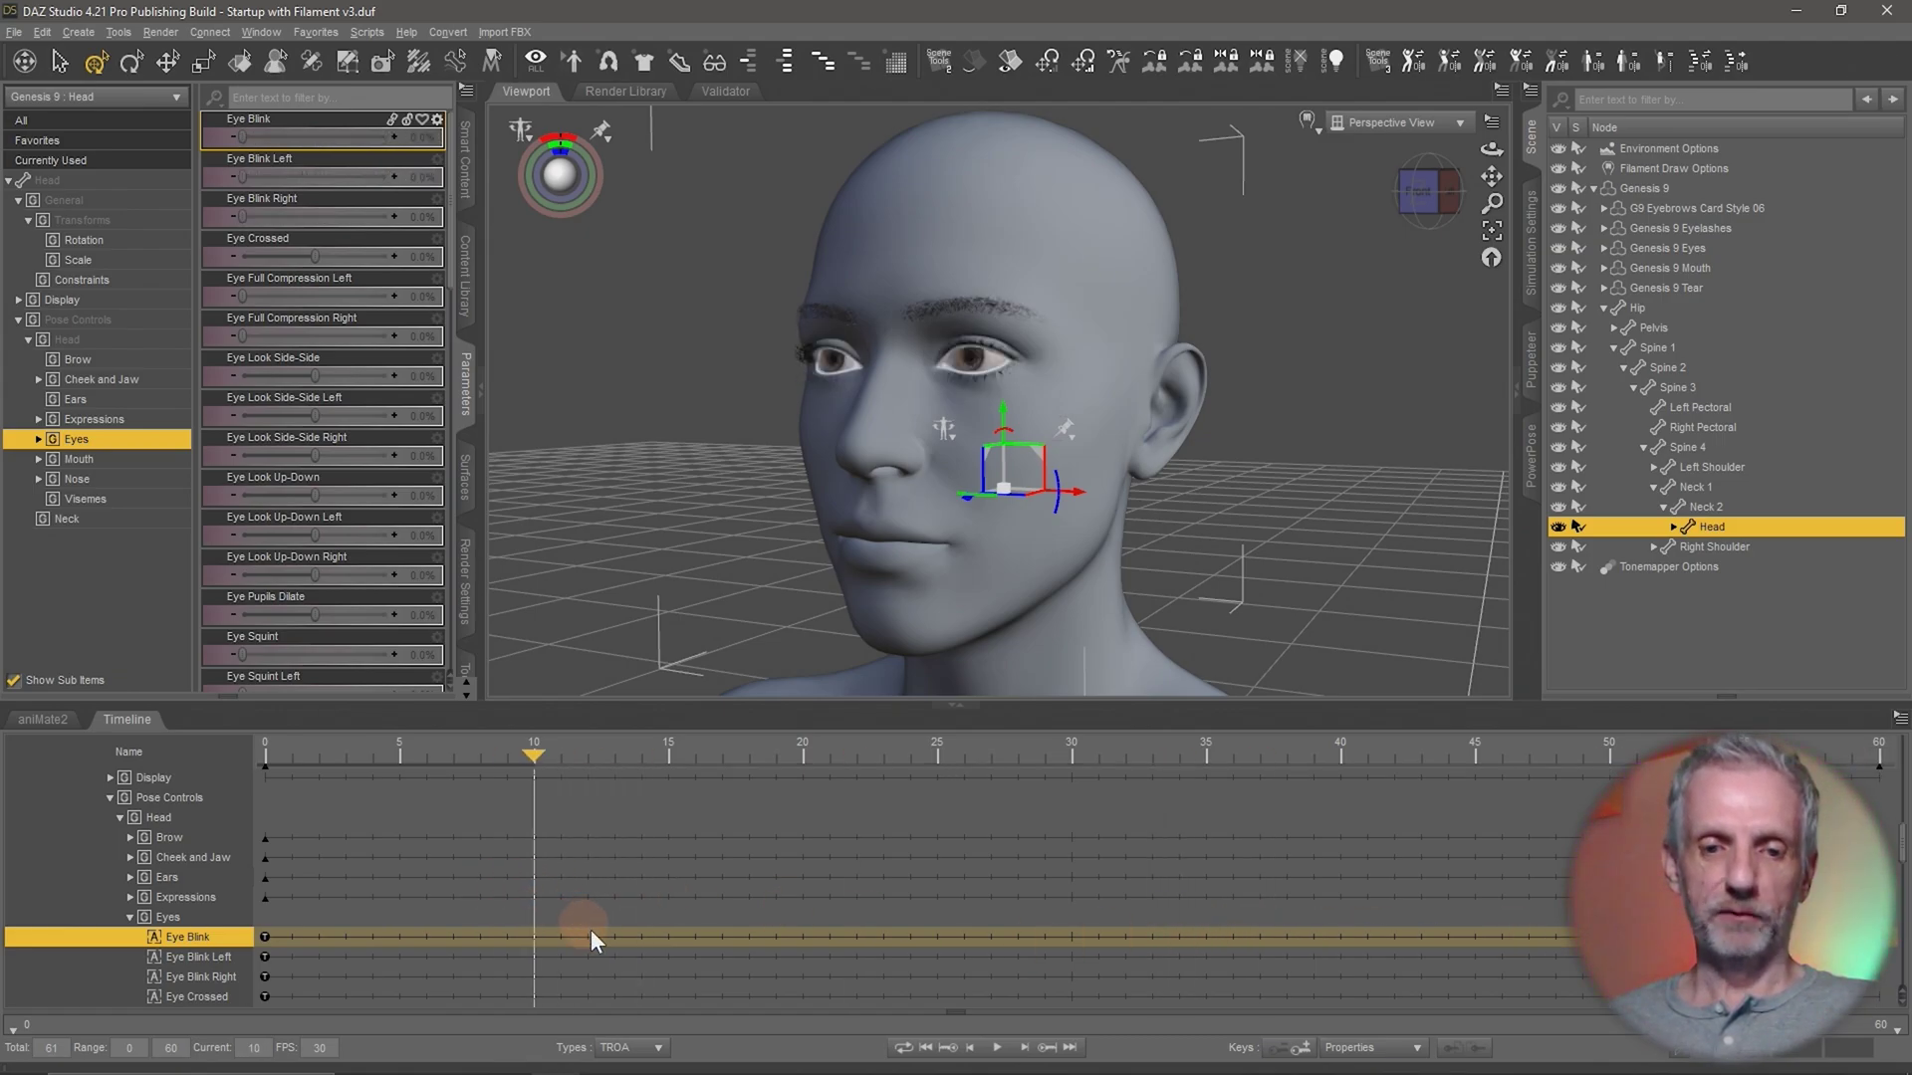
# - Key open eyes at frame 10, Eye Blink 100% at frame 12, and hold closed at frame 14
pyautogui.click(1307, 1061)
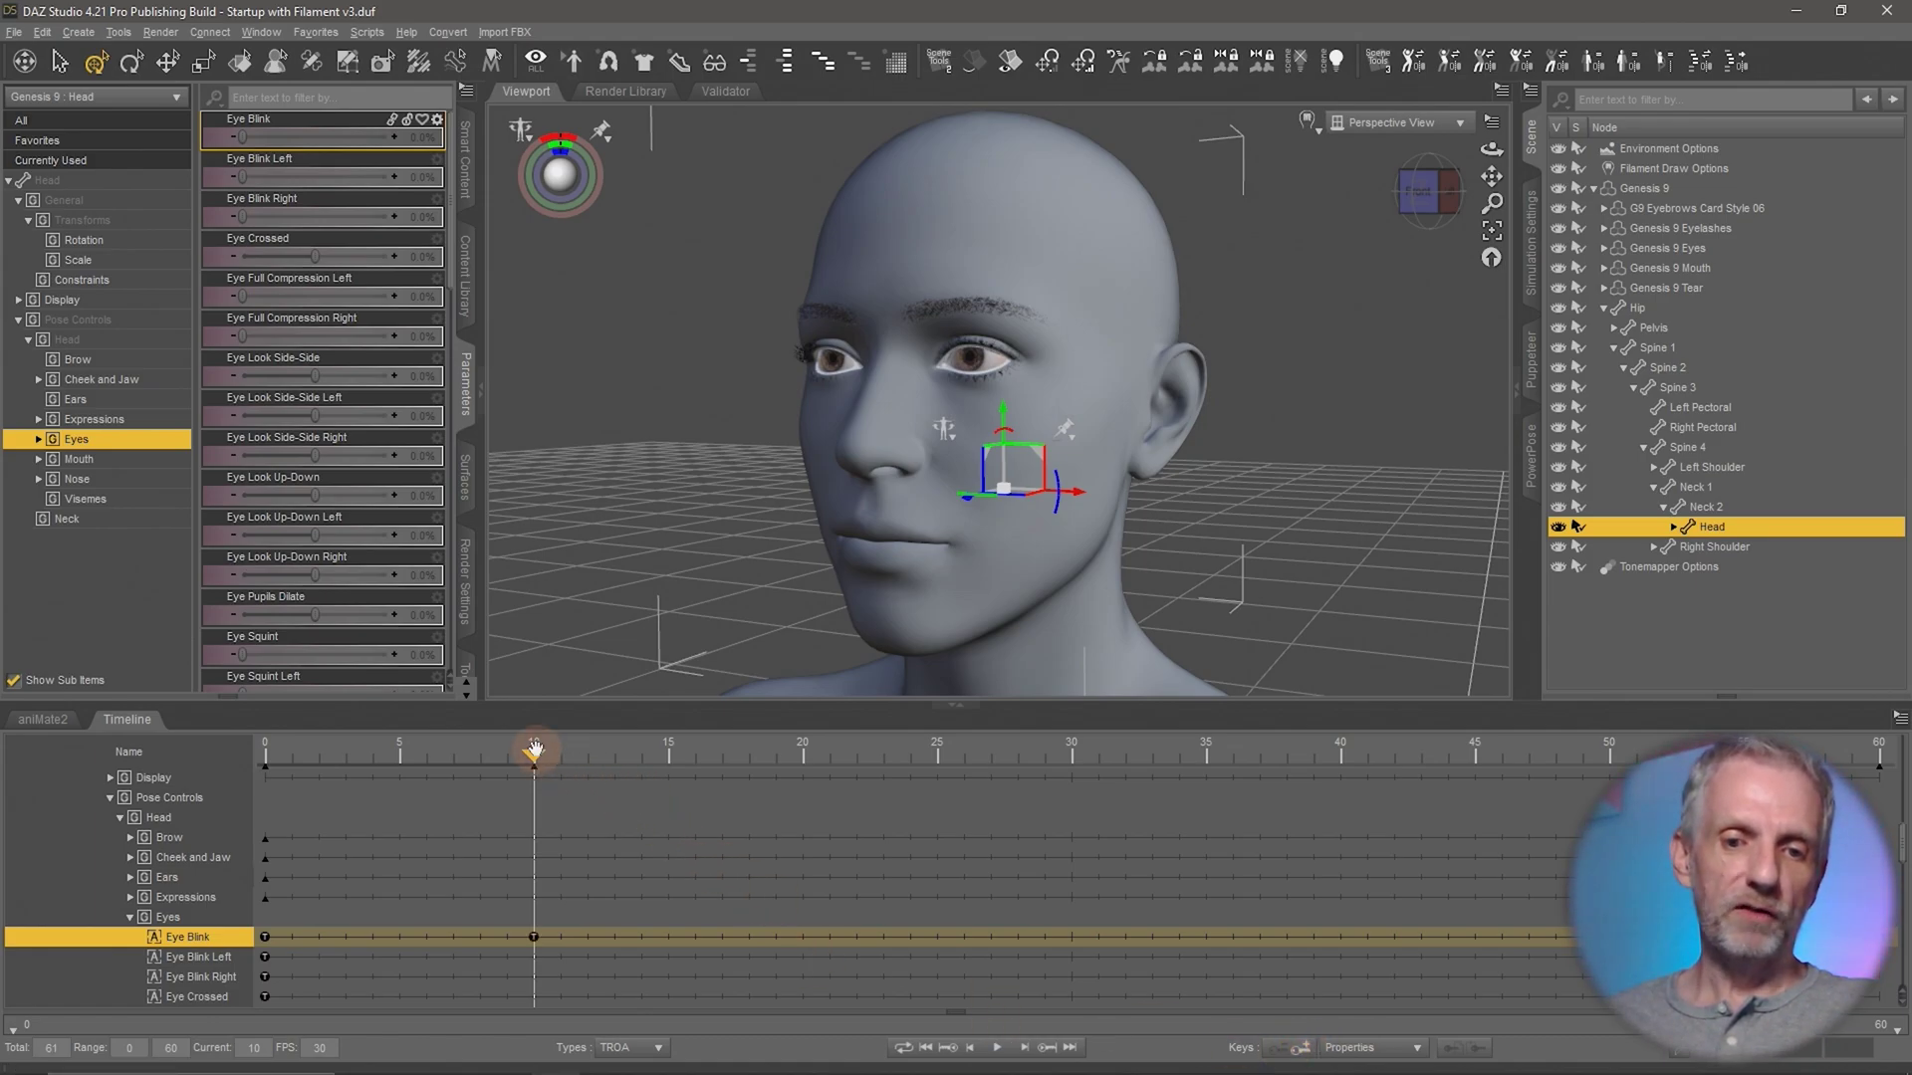
pyautogui.moveTo(534, 749); pyautogui.dragTo(584, 754)
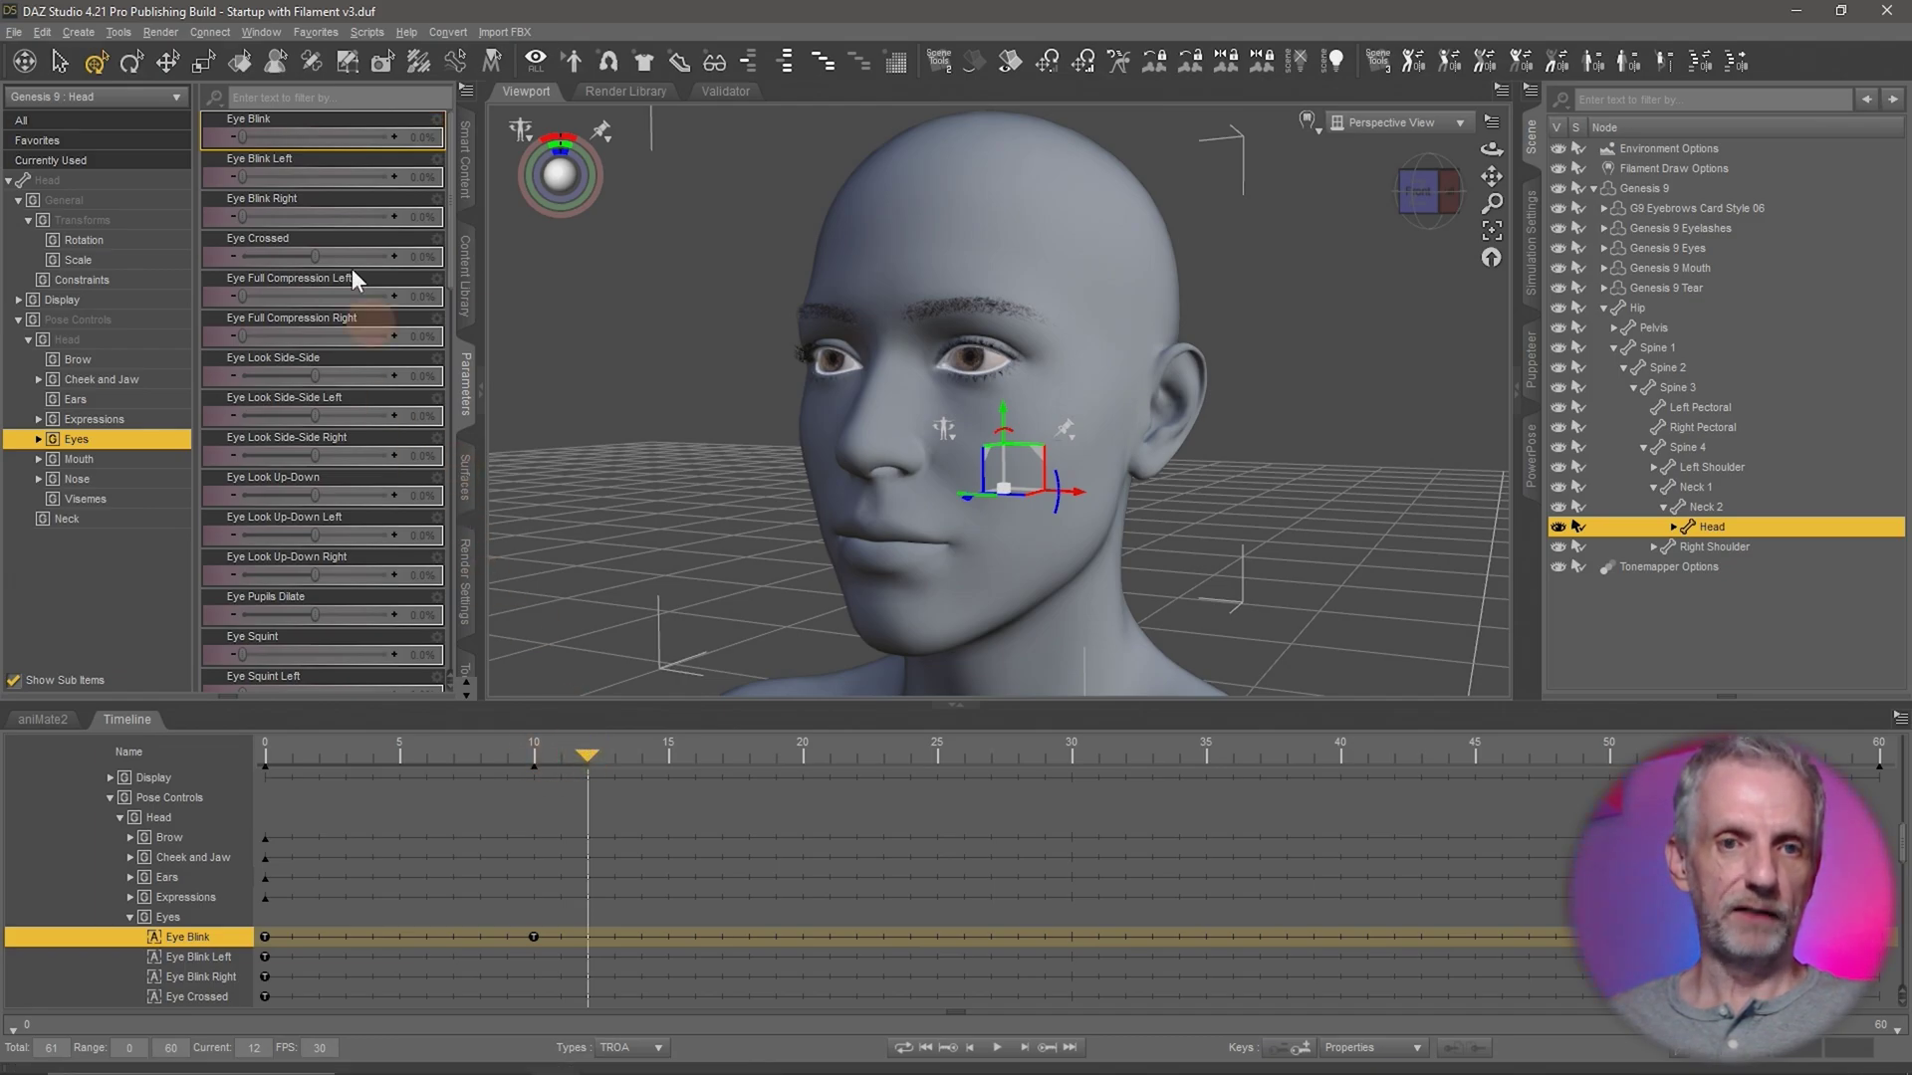
pyautogui.moveTo(244, 136); pyautogui.dragTo(428, 137)
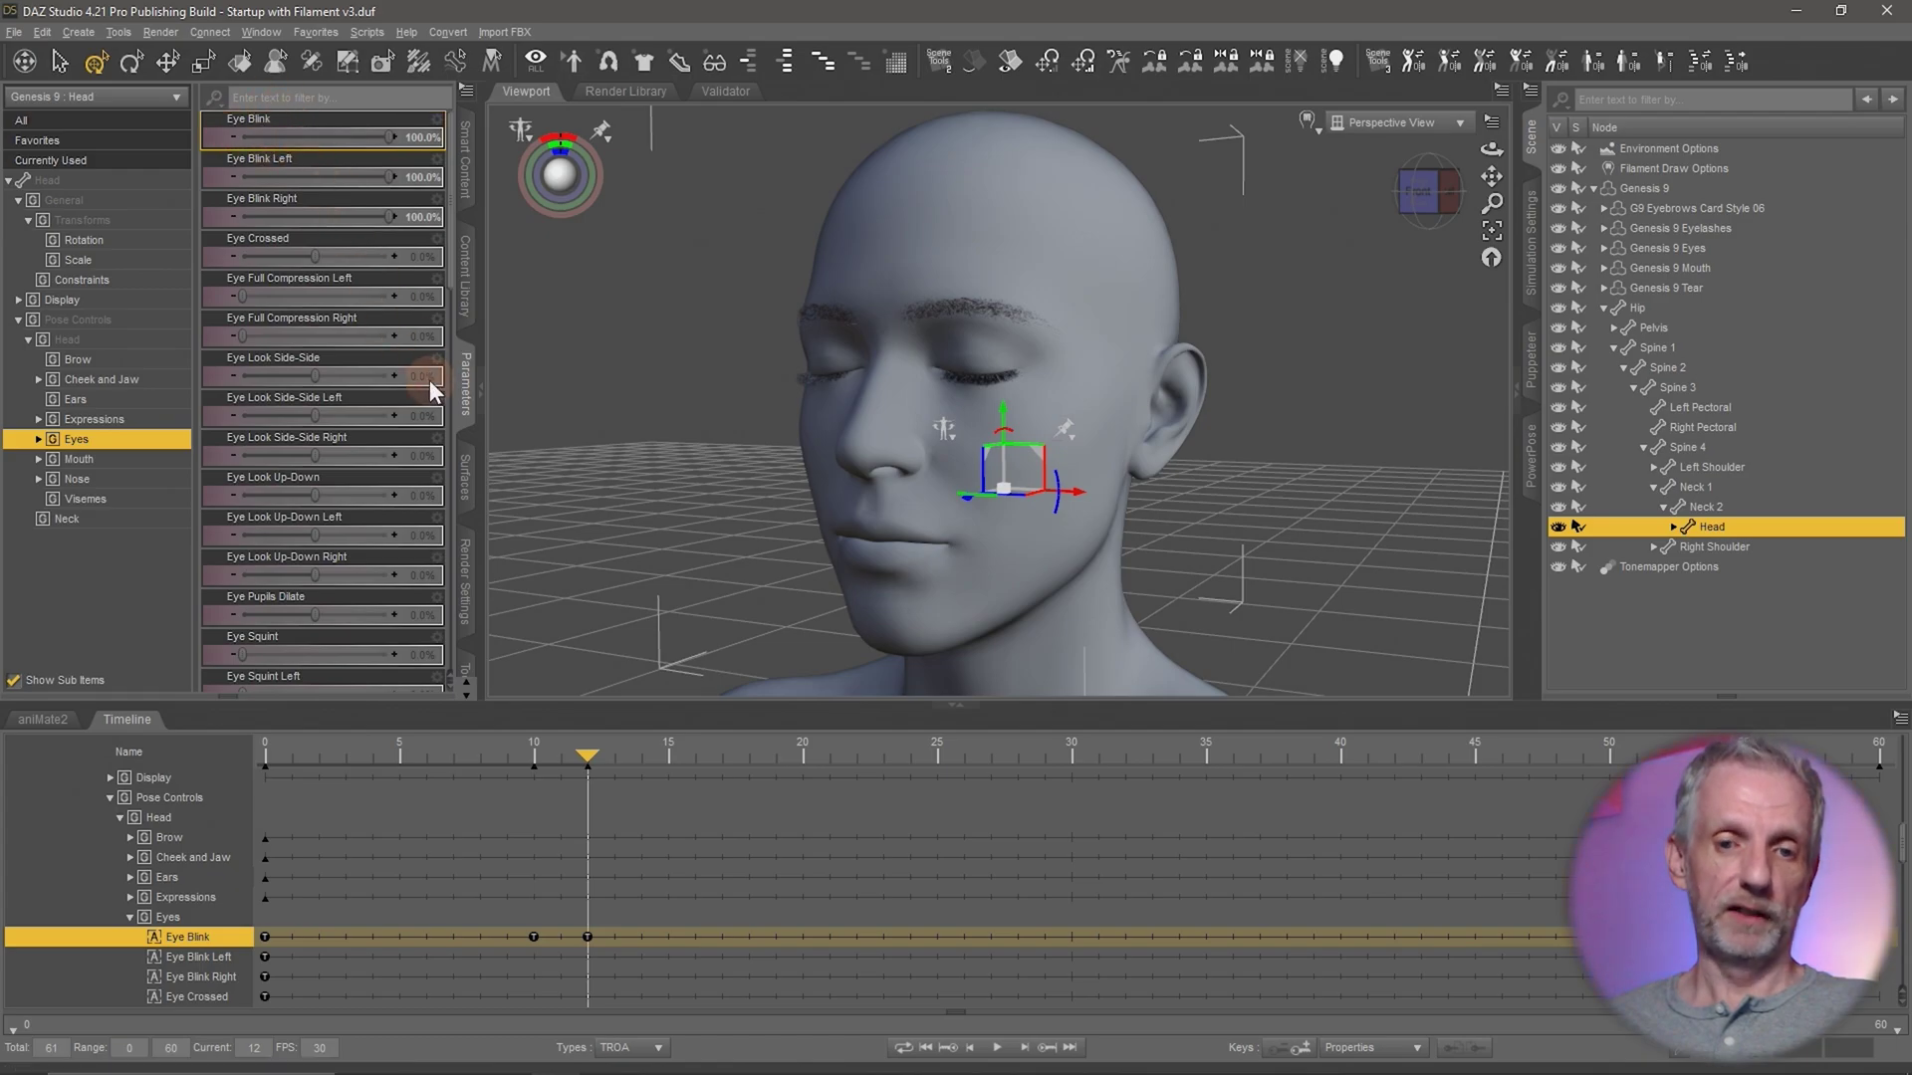
pyautogui.moveTo(589, 756); pyautogui.dragTo(638, 759)
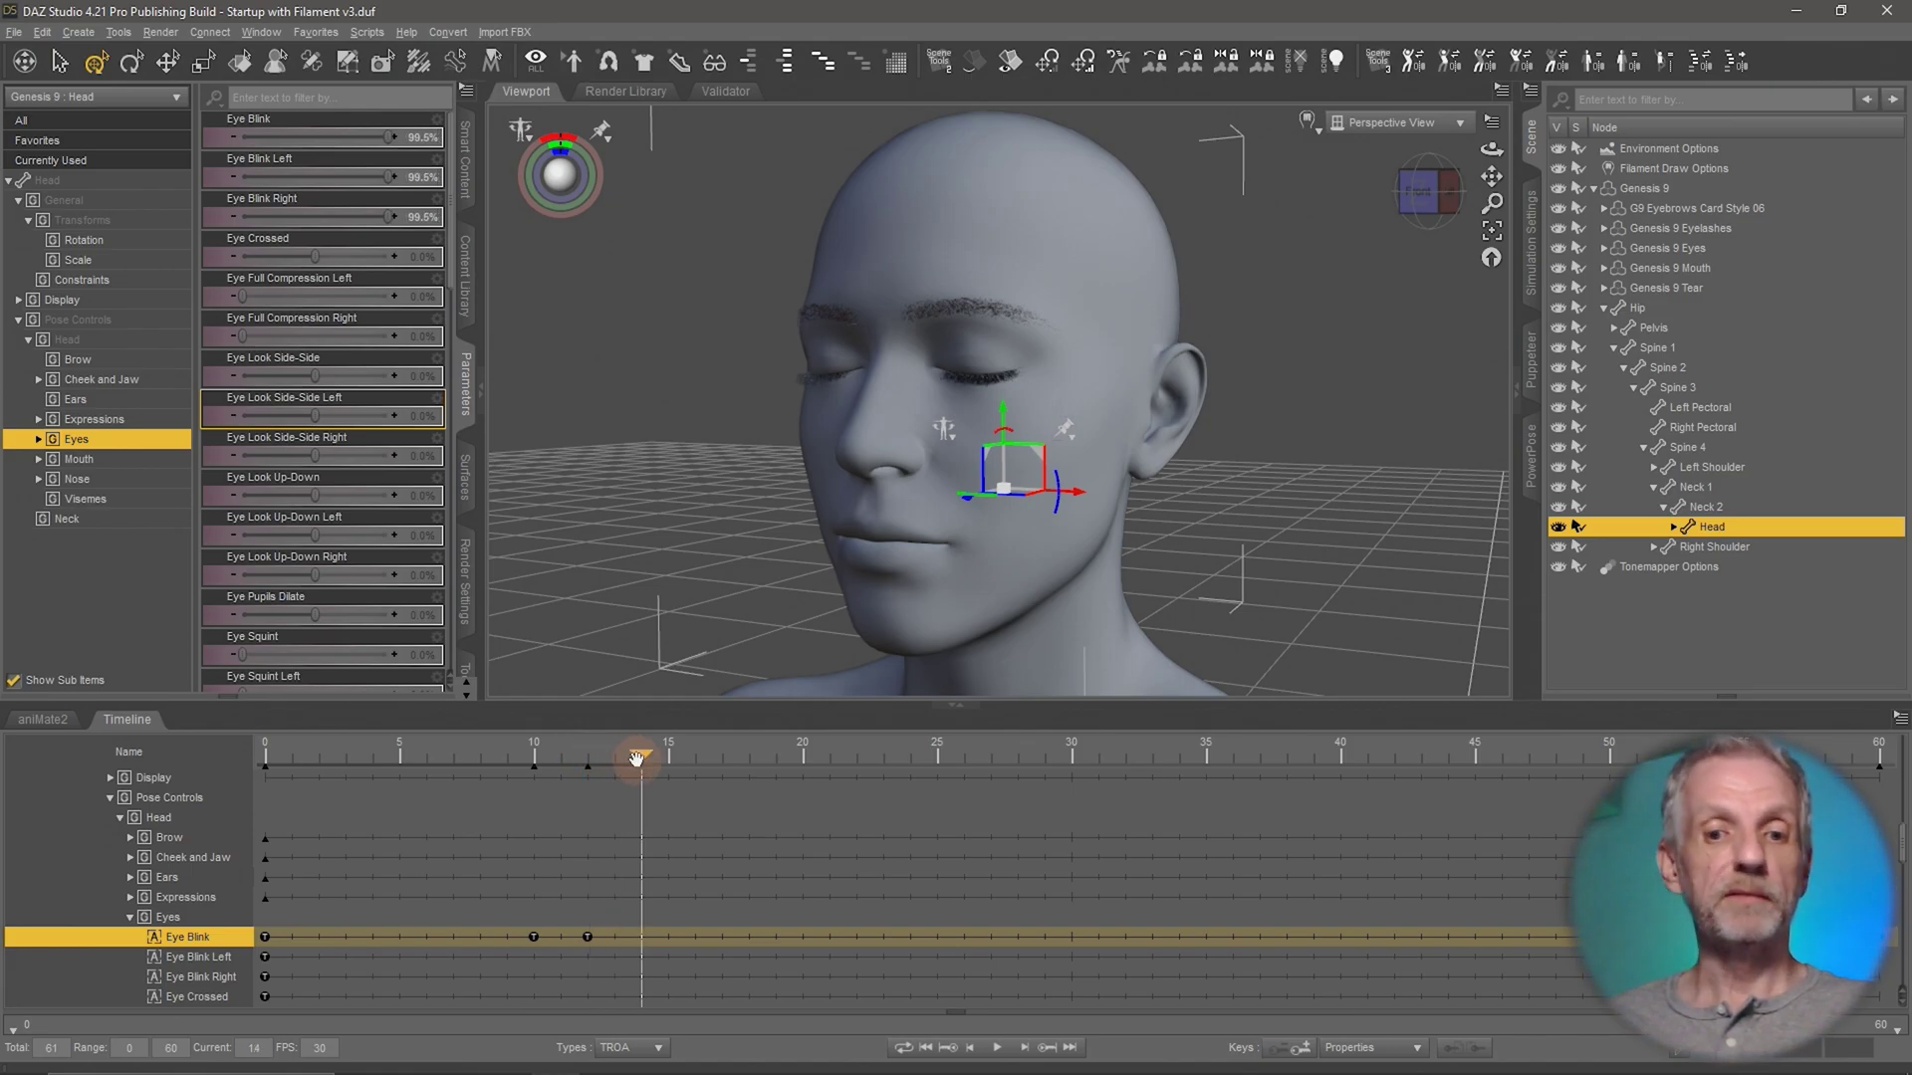
pyautogui.click(1304, 1050)
# - Set Eye Blink back to 0% at frame 17 and scrub through the blink
pyautogui.moveTo(640, 757); pyautogui.dragTo(710, 776)
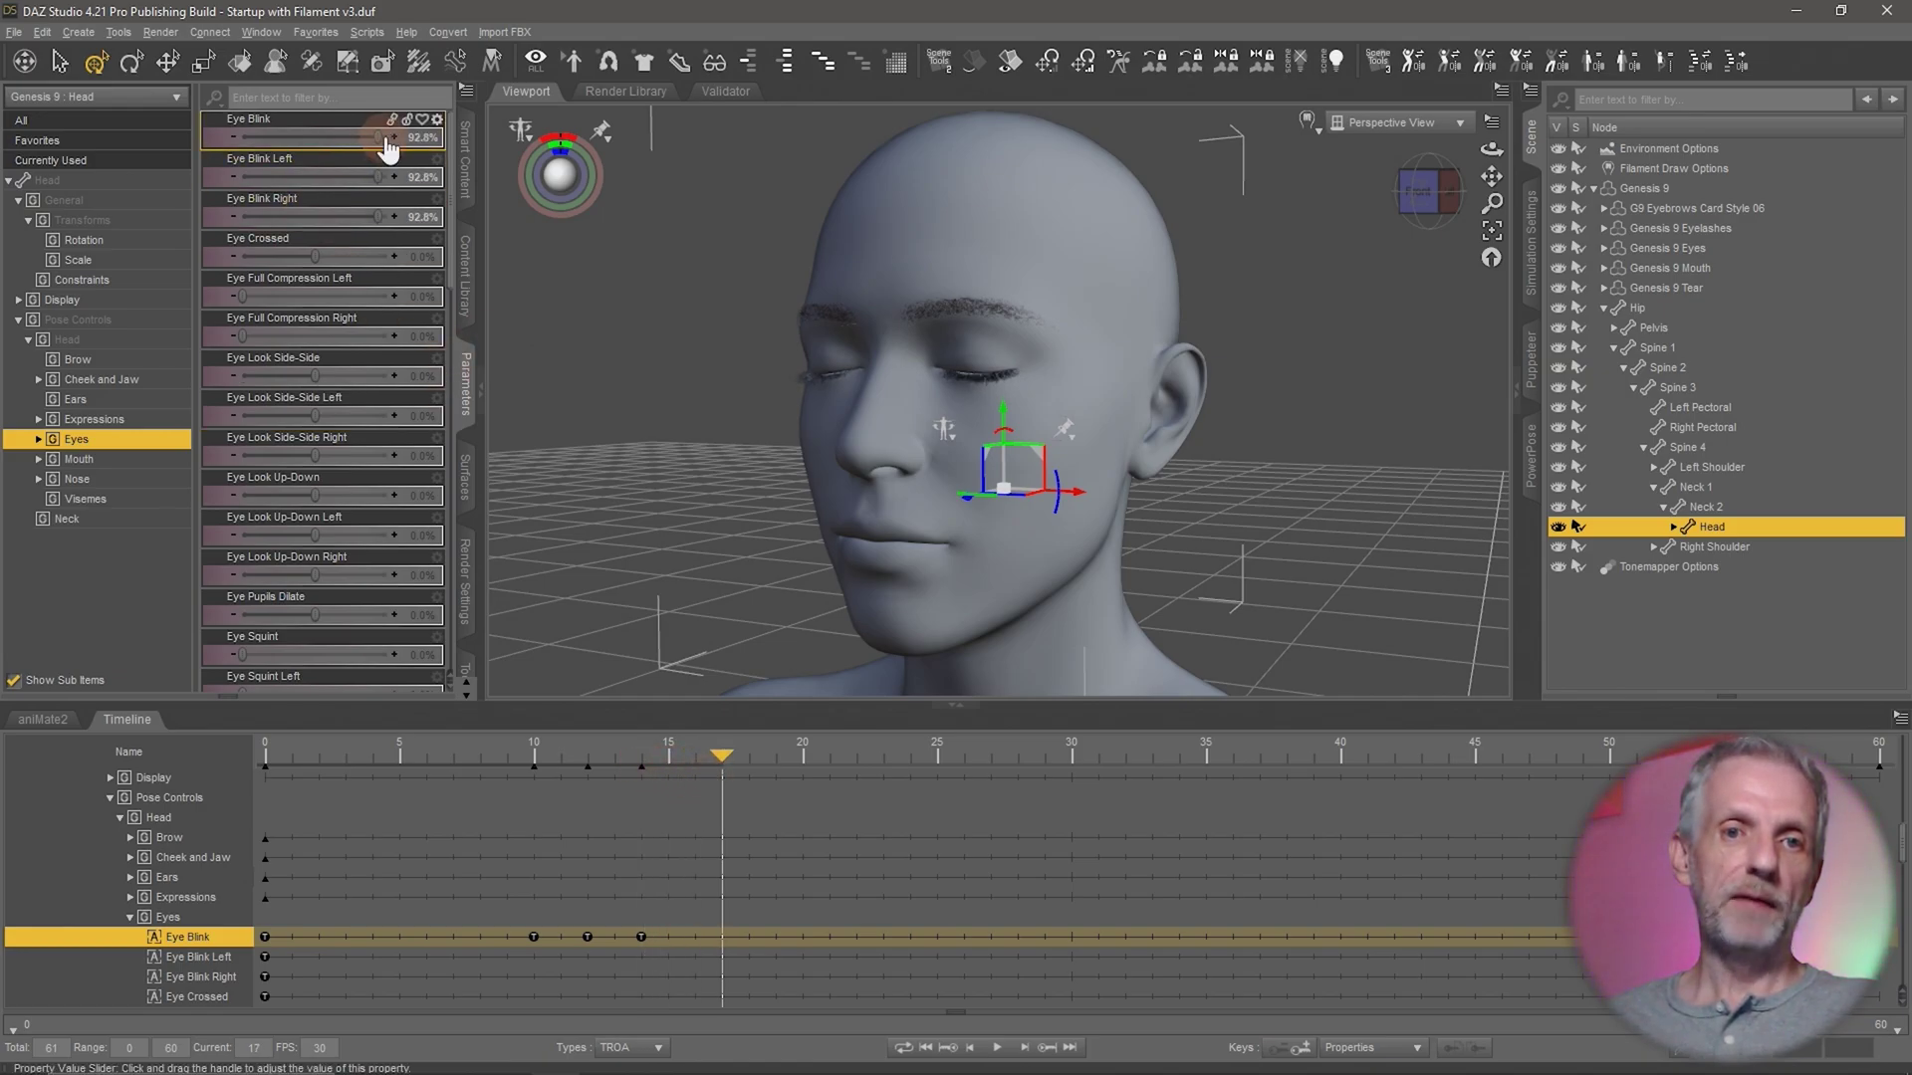
pyautogui.moveTo(377, 140); pyautogui.dragTo(201, 132)
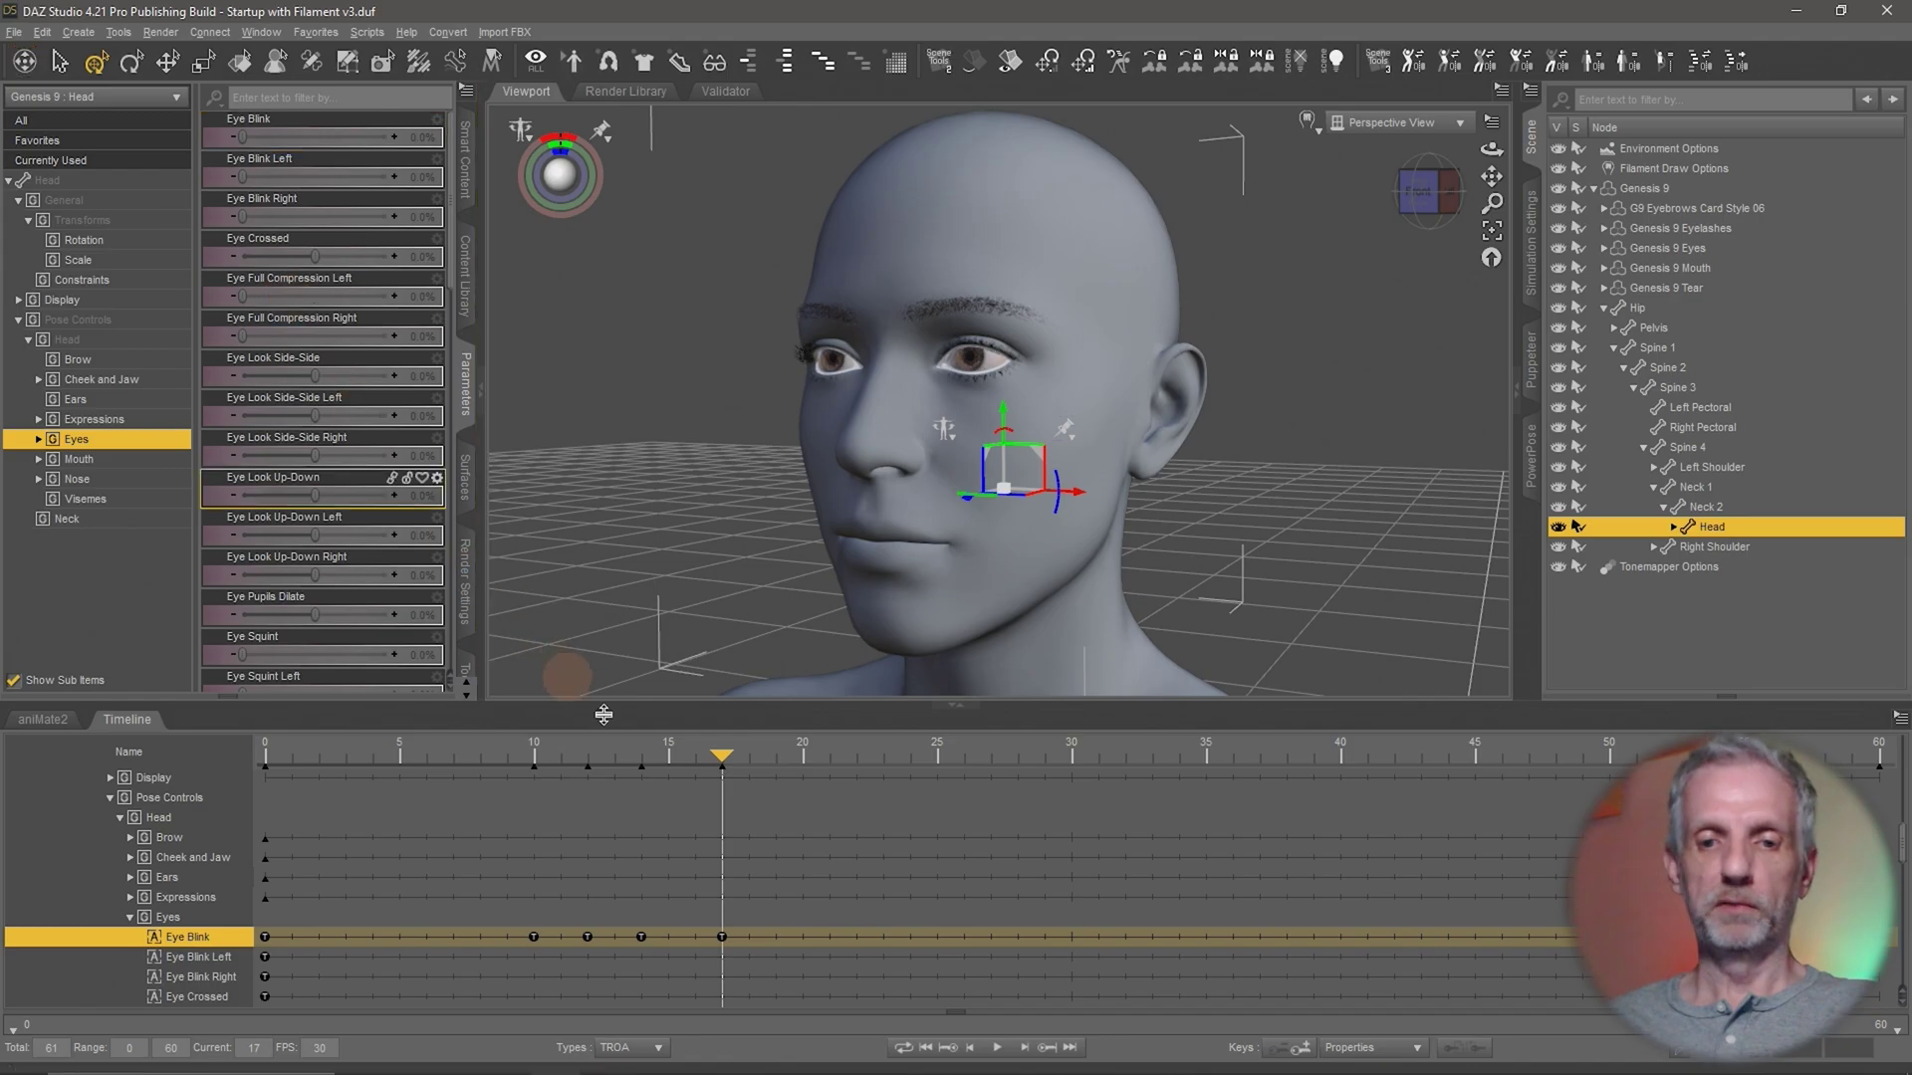
pyautogui.moveTo(722, 754); pyautogui.dragTo(97, 732)
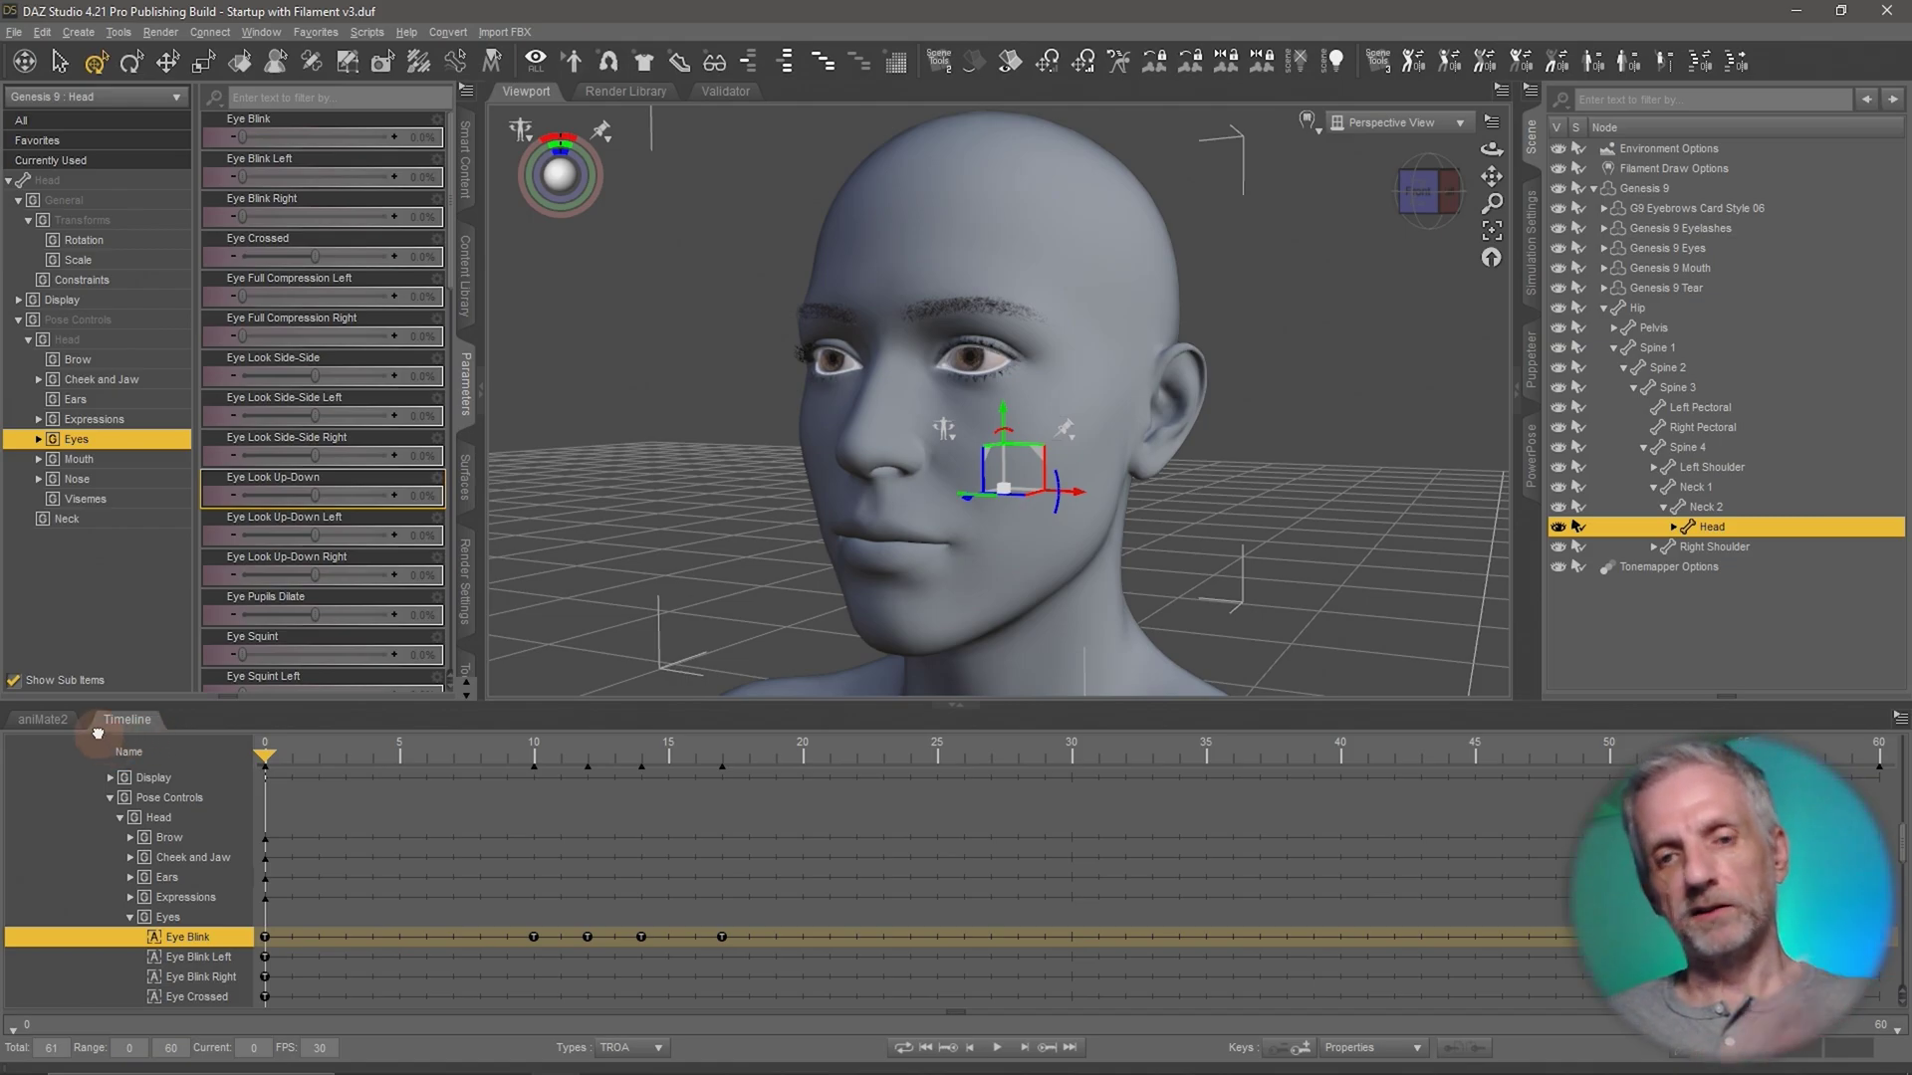
pyautogui.moveTo(263, 752); pyautogui.dragTo(709, 774)
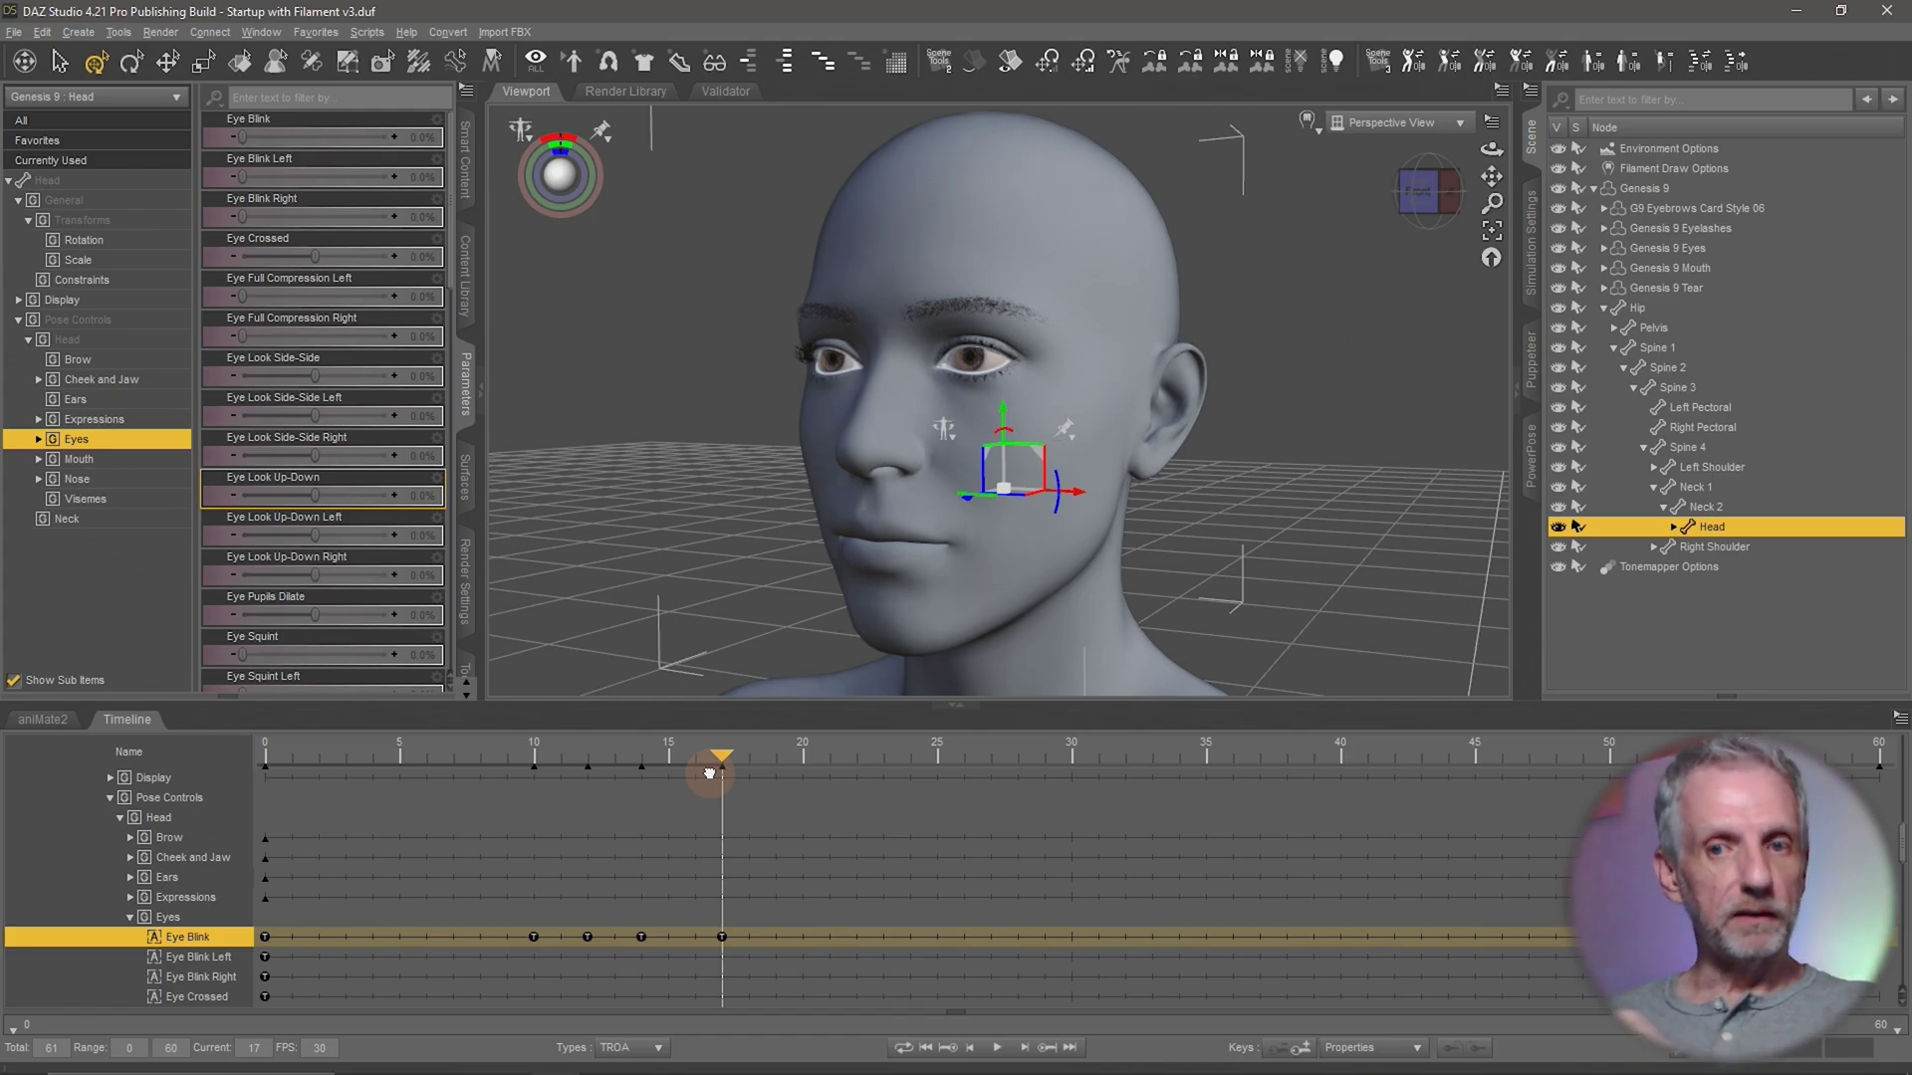
pyautogui.moveTo(709, 773); pyautogui.dragTo(937, 834)
# - Move the Eye Blink key at 17 to frame 15 and the key at 10 to frame 11, then play it back
pyautogui.click(996, 1047)
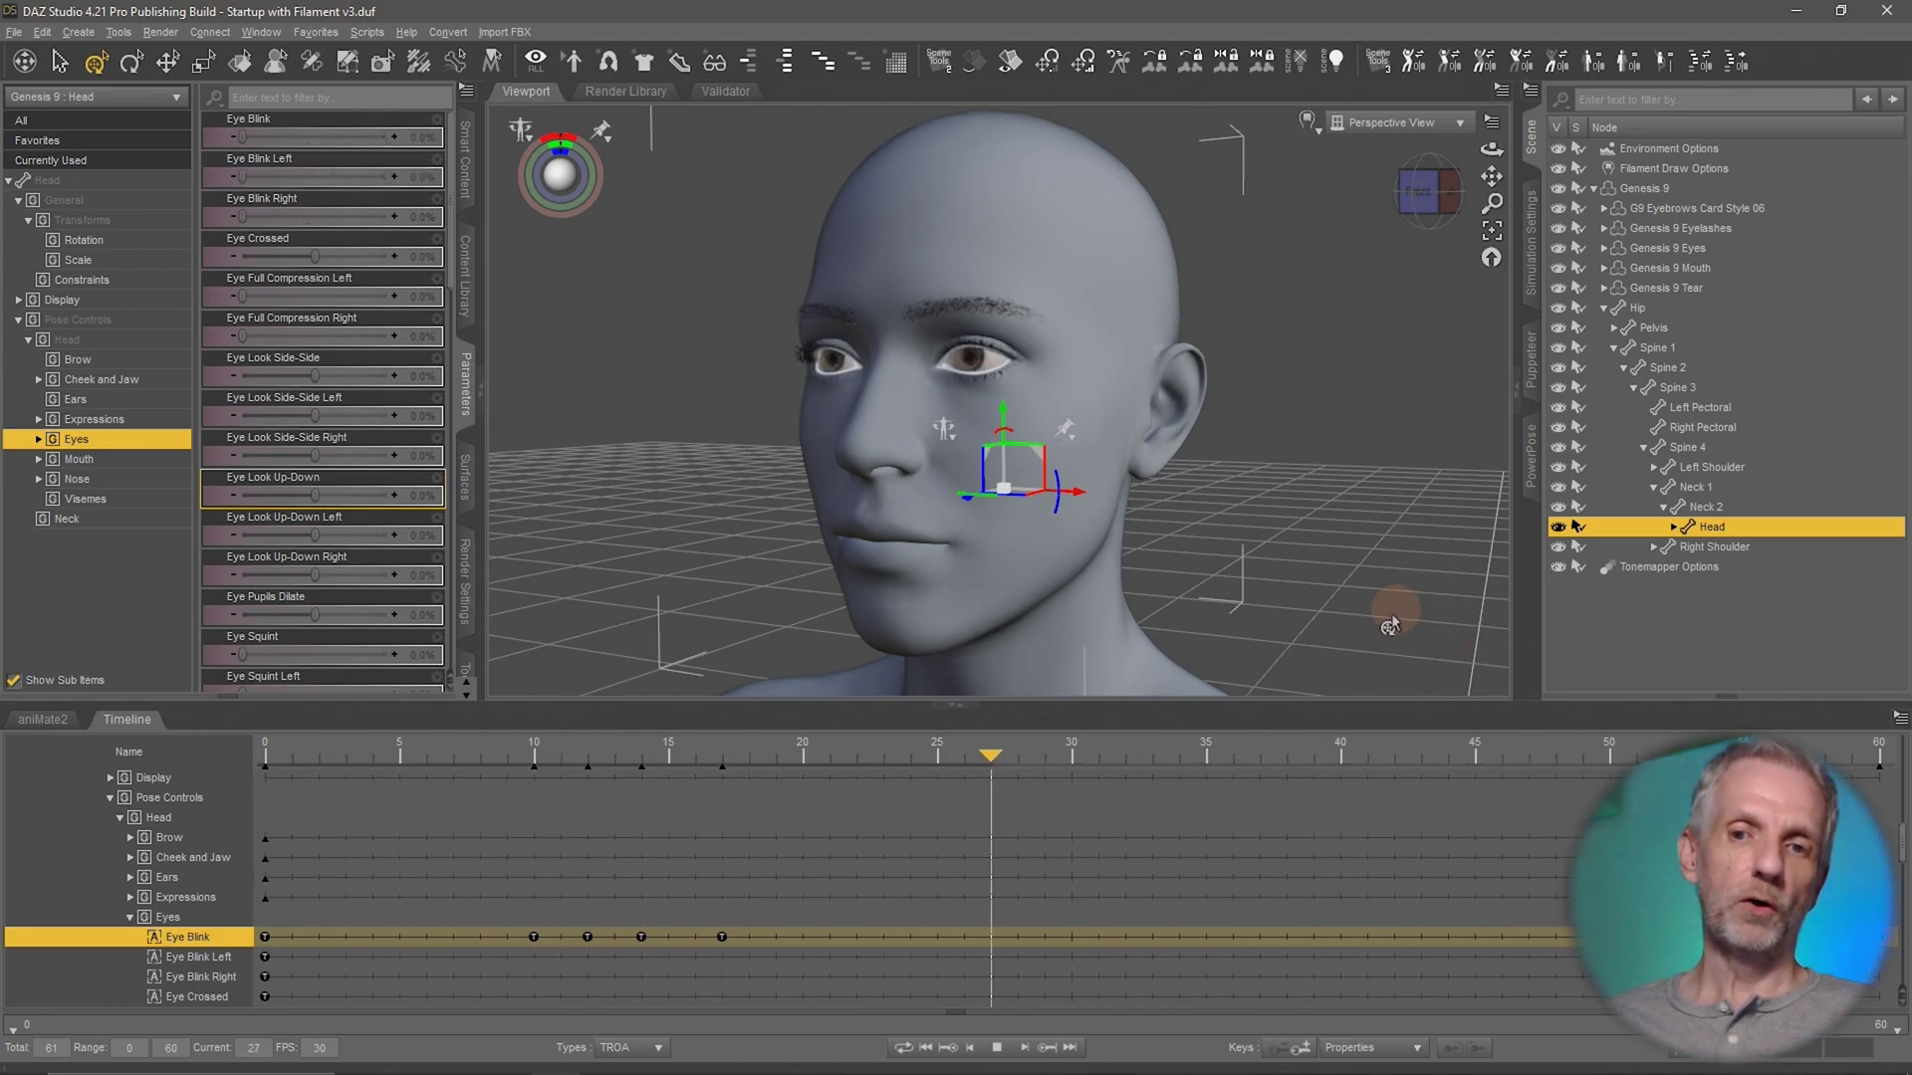
pyautogui.click(997, 1048)
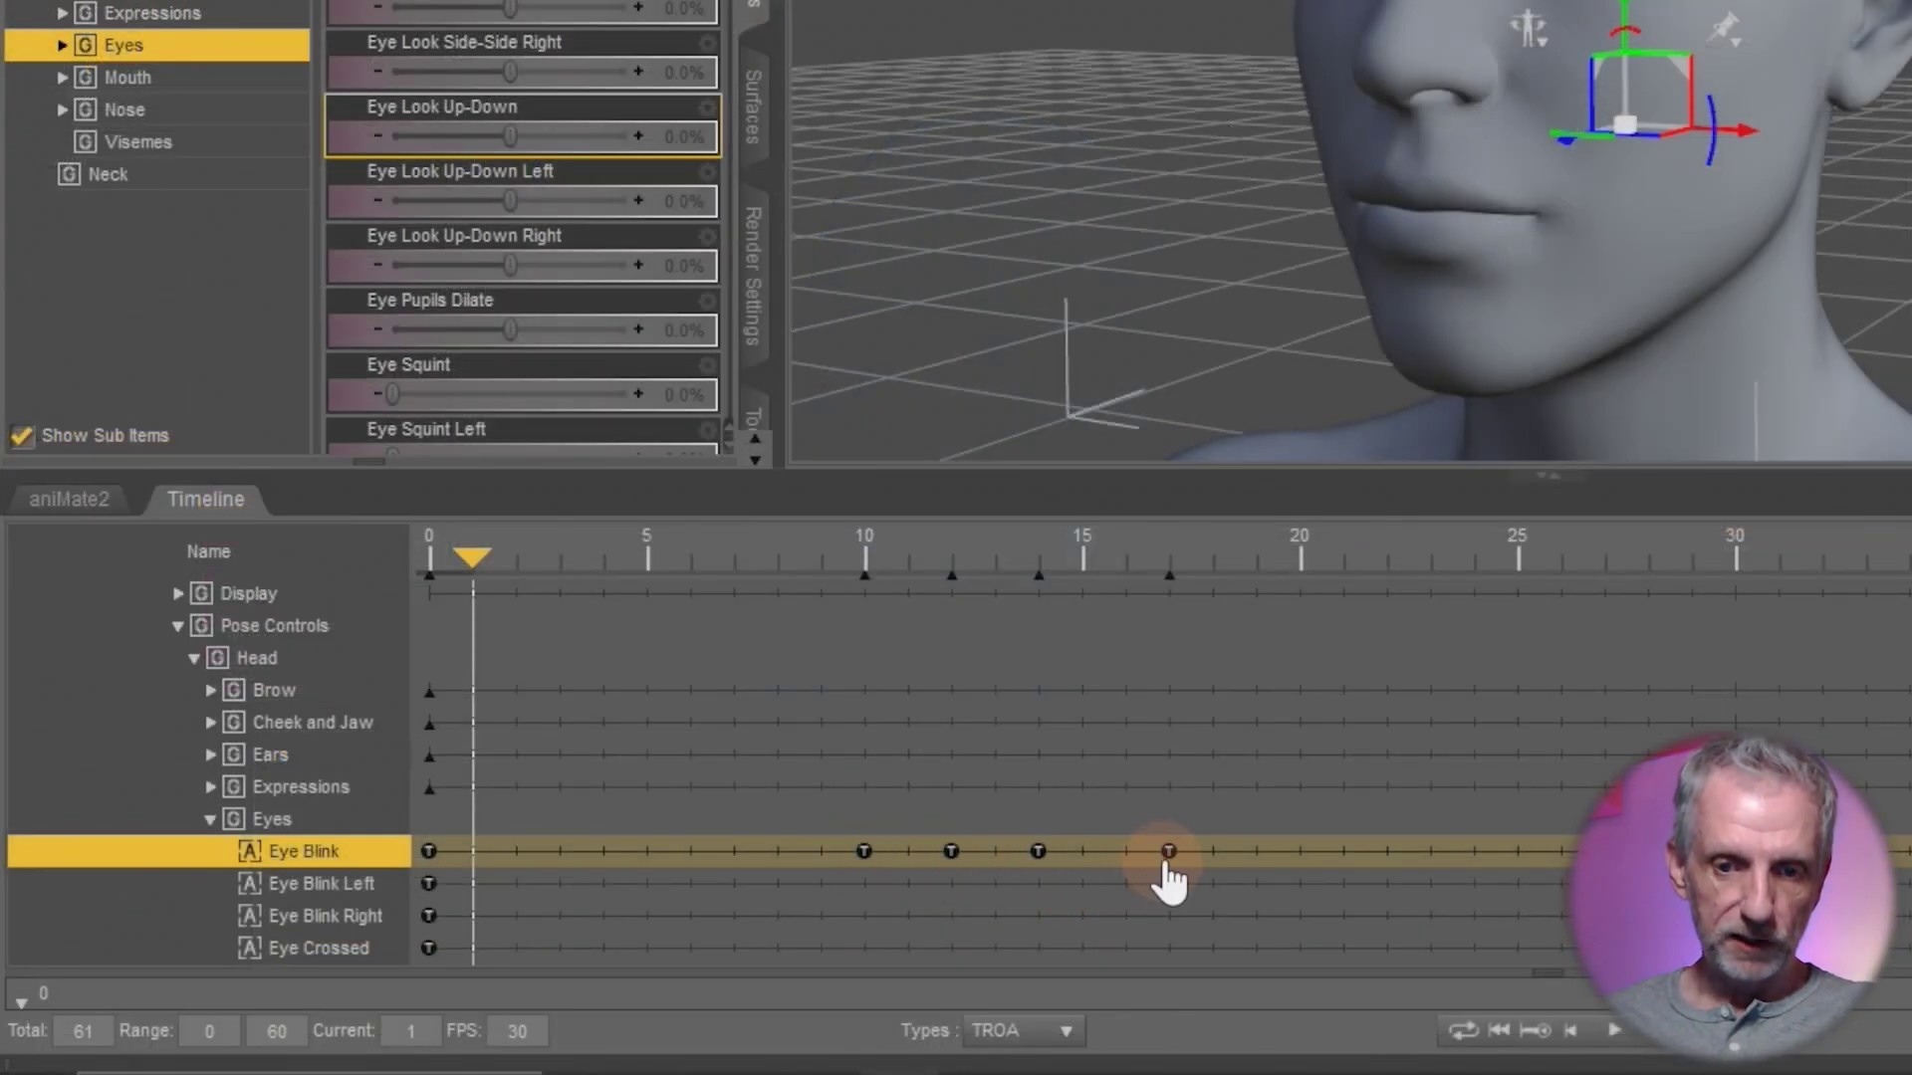
pyautogui.click(1170, 858)
pyautogui.moveTo(1170, 858); pyautogui.dragTo(1080, 858)
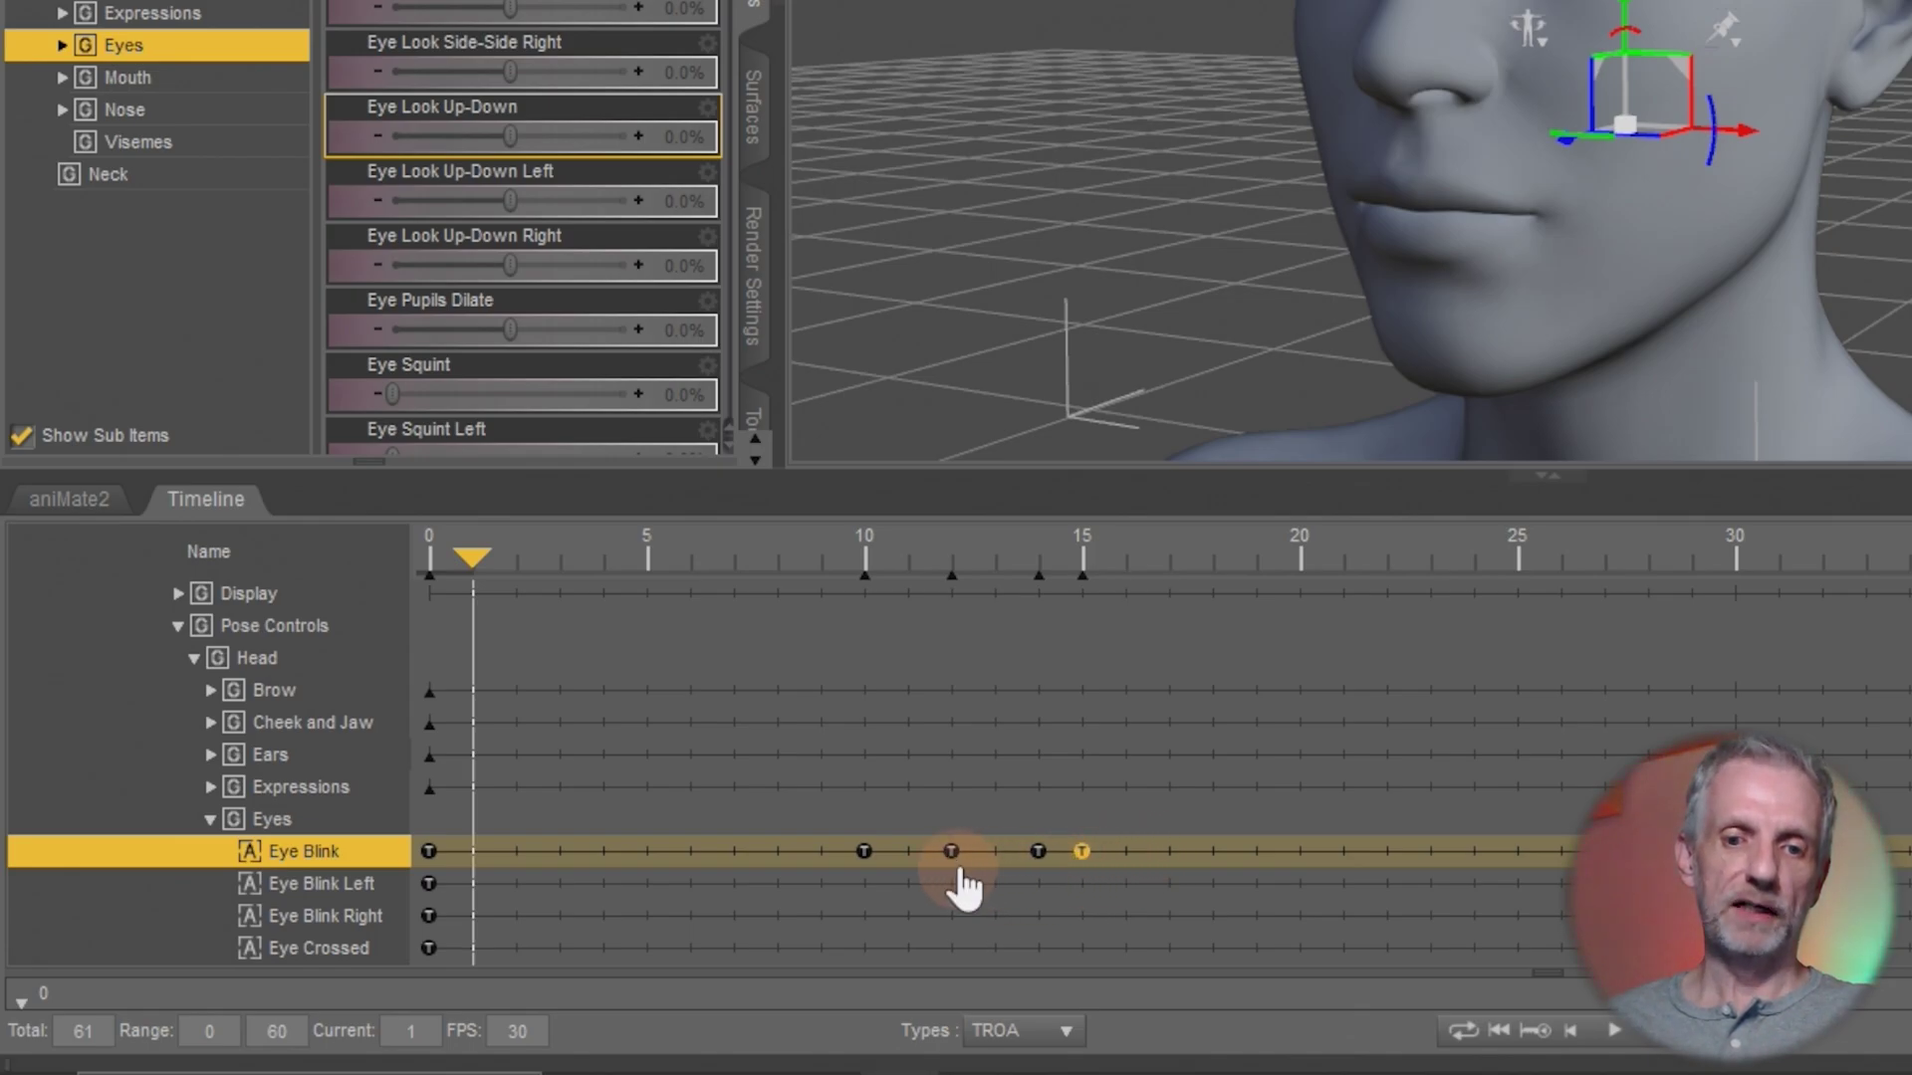
pyautogui.click(862, 854)
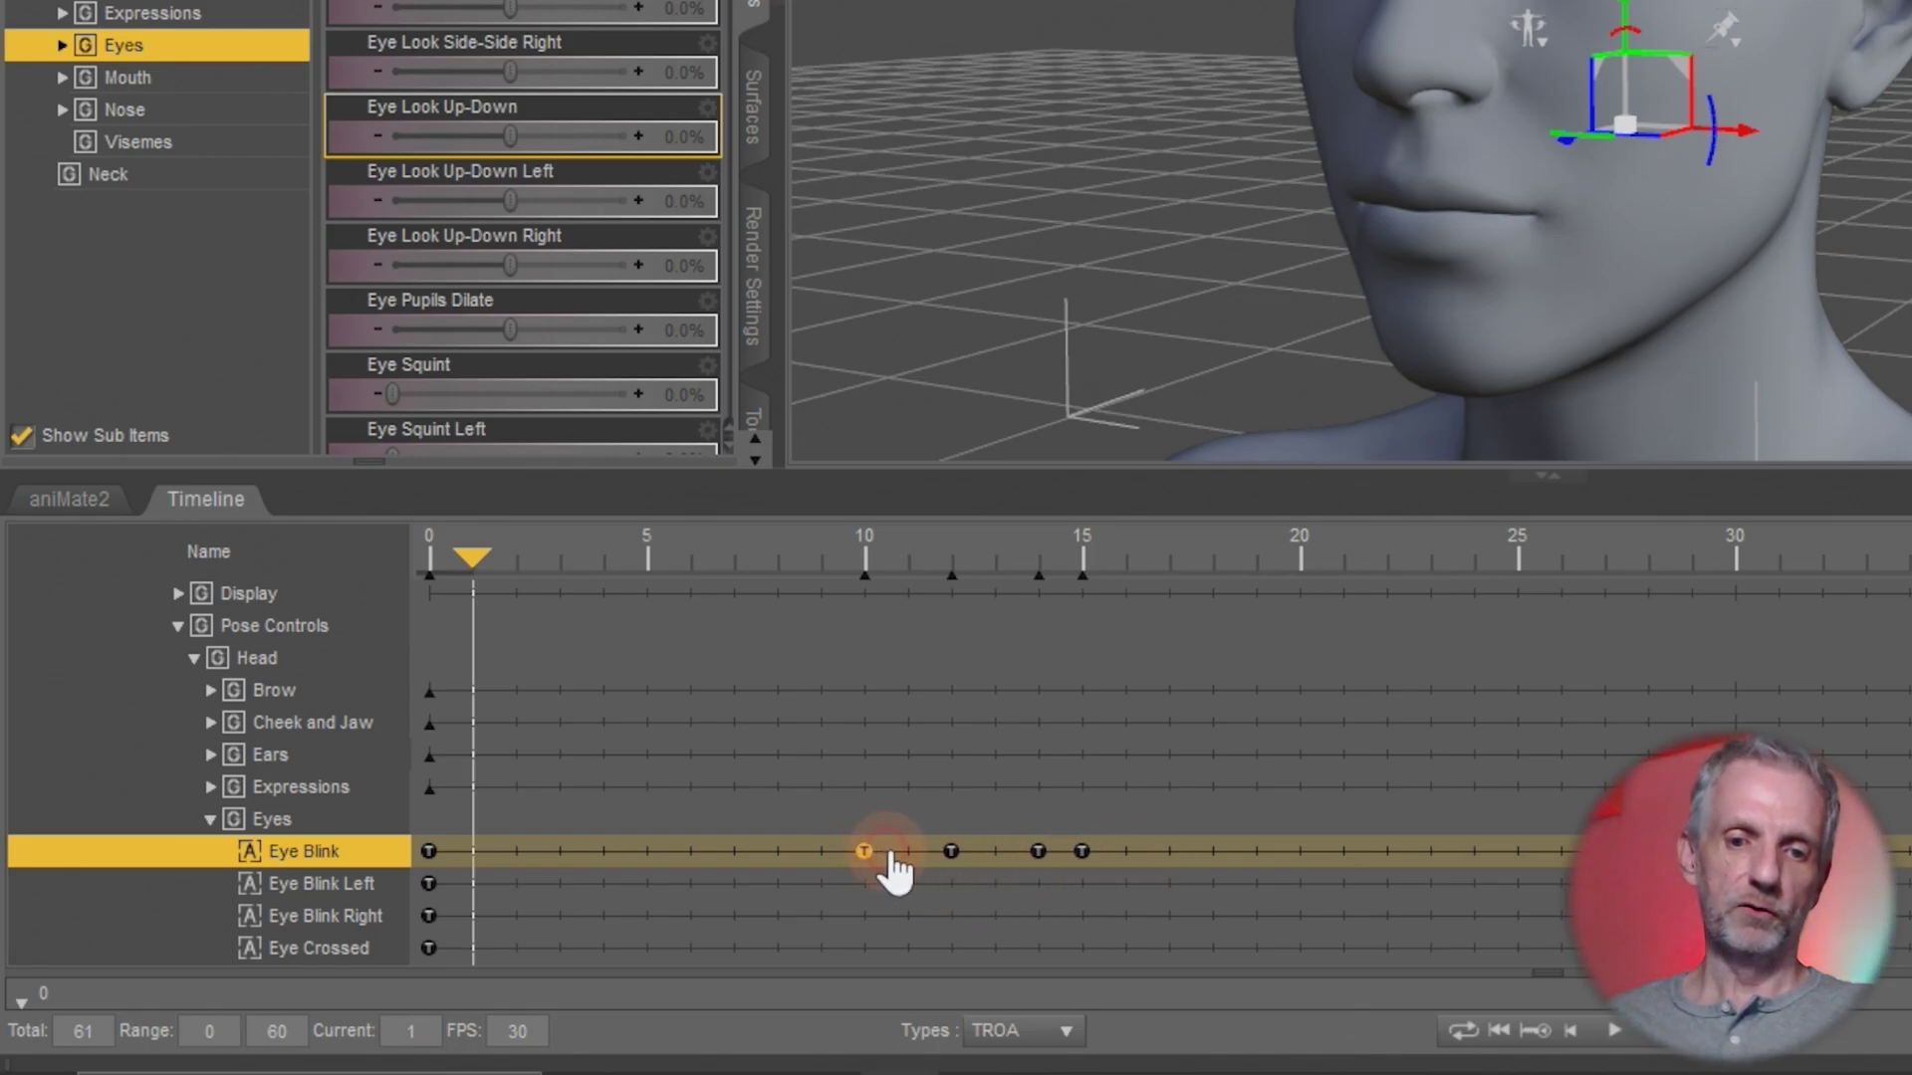
pyautogui.moveTo(891, 854); pyautogui.dragTo(907, 855)
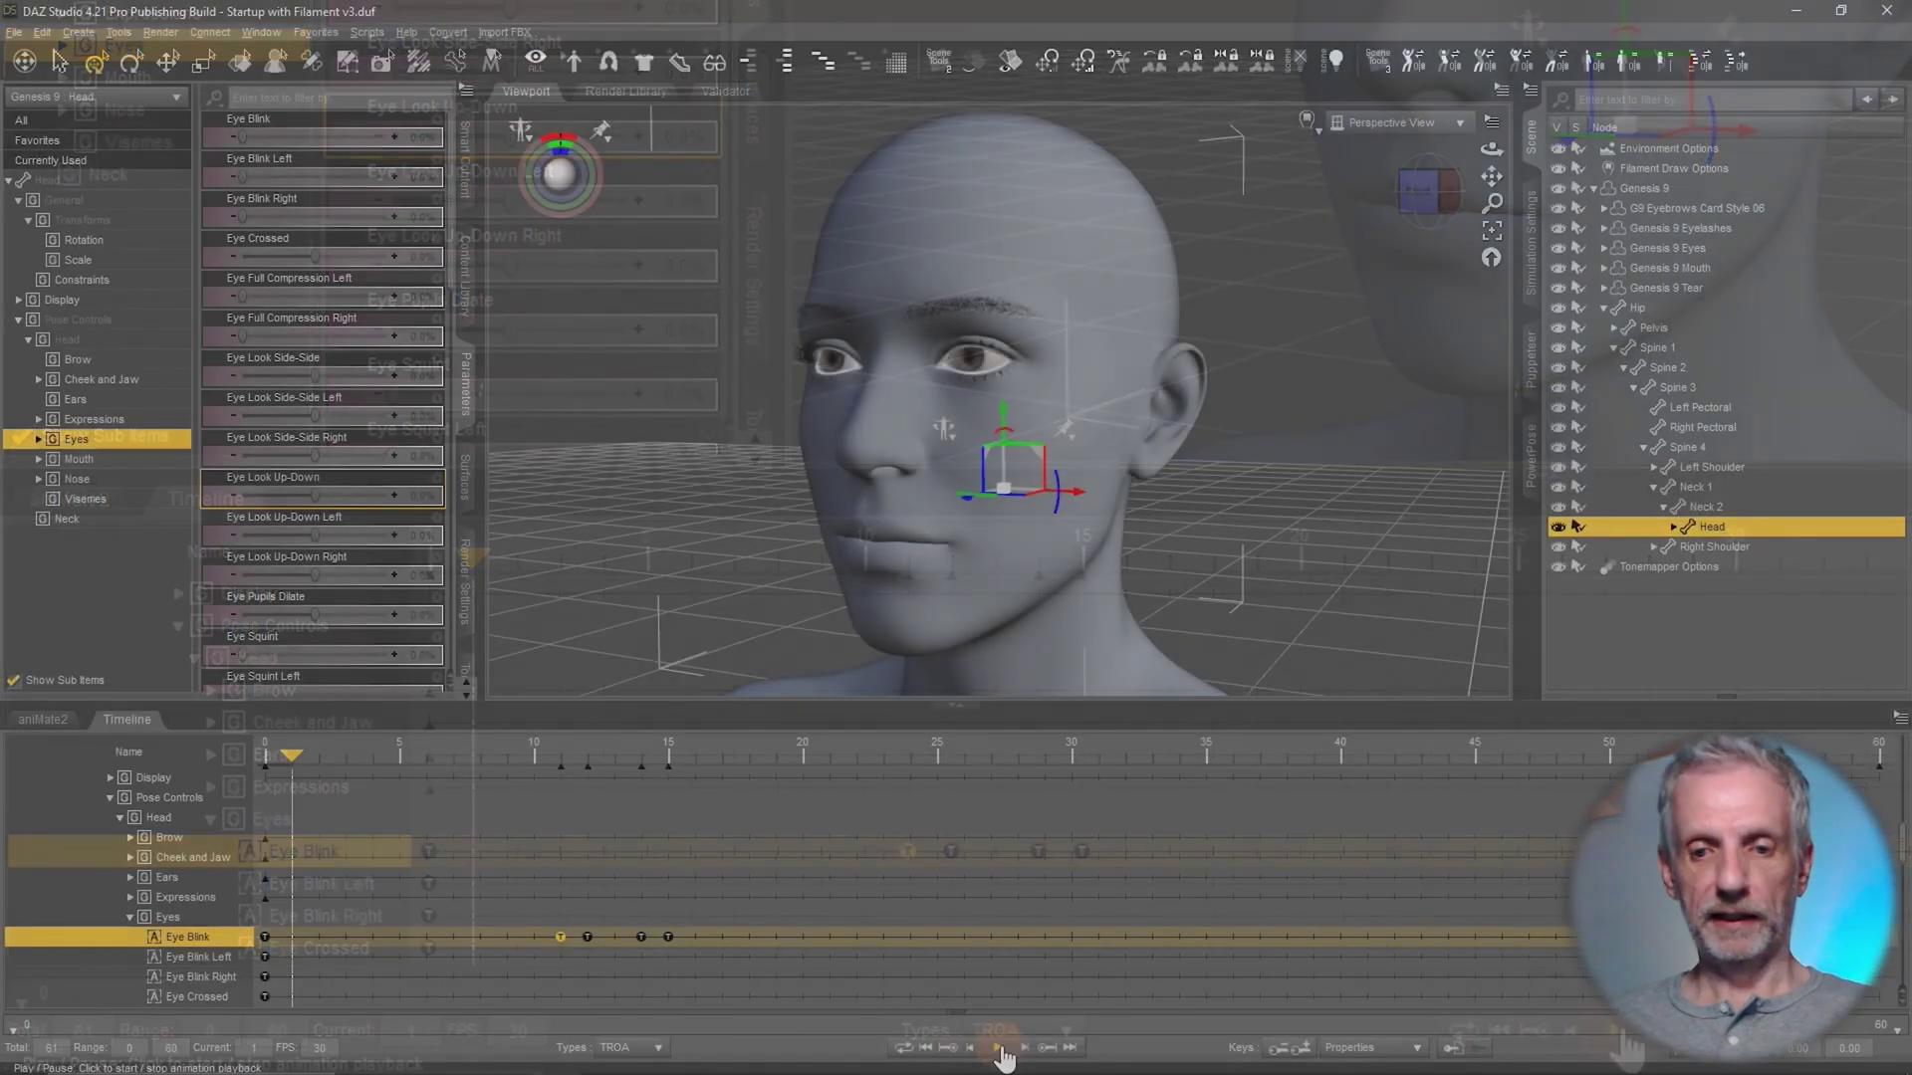
pyautogui.click(1614, 1031)
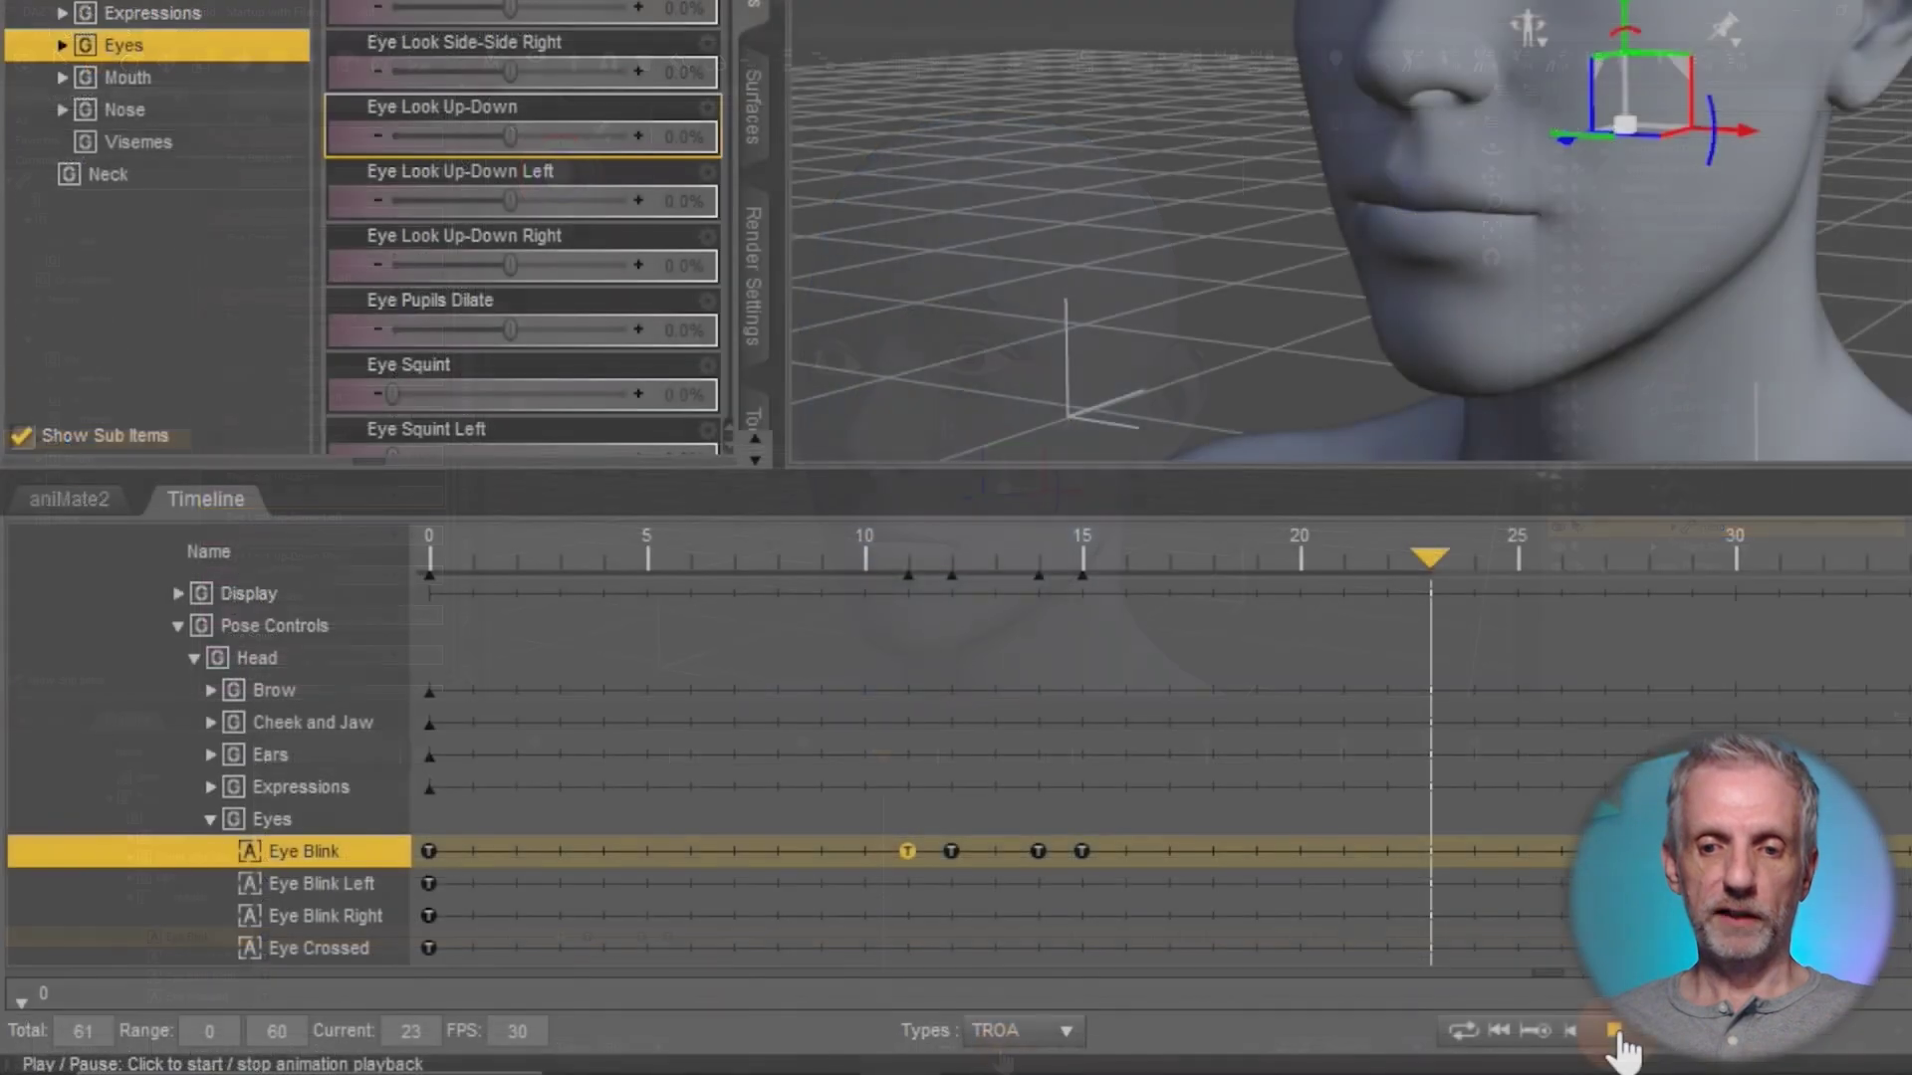
pyautogui.click(997, 1047)
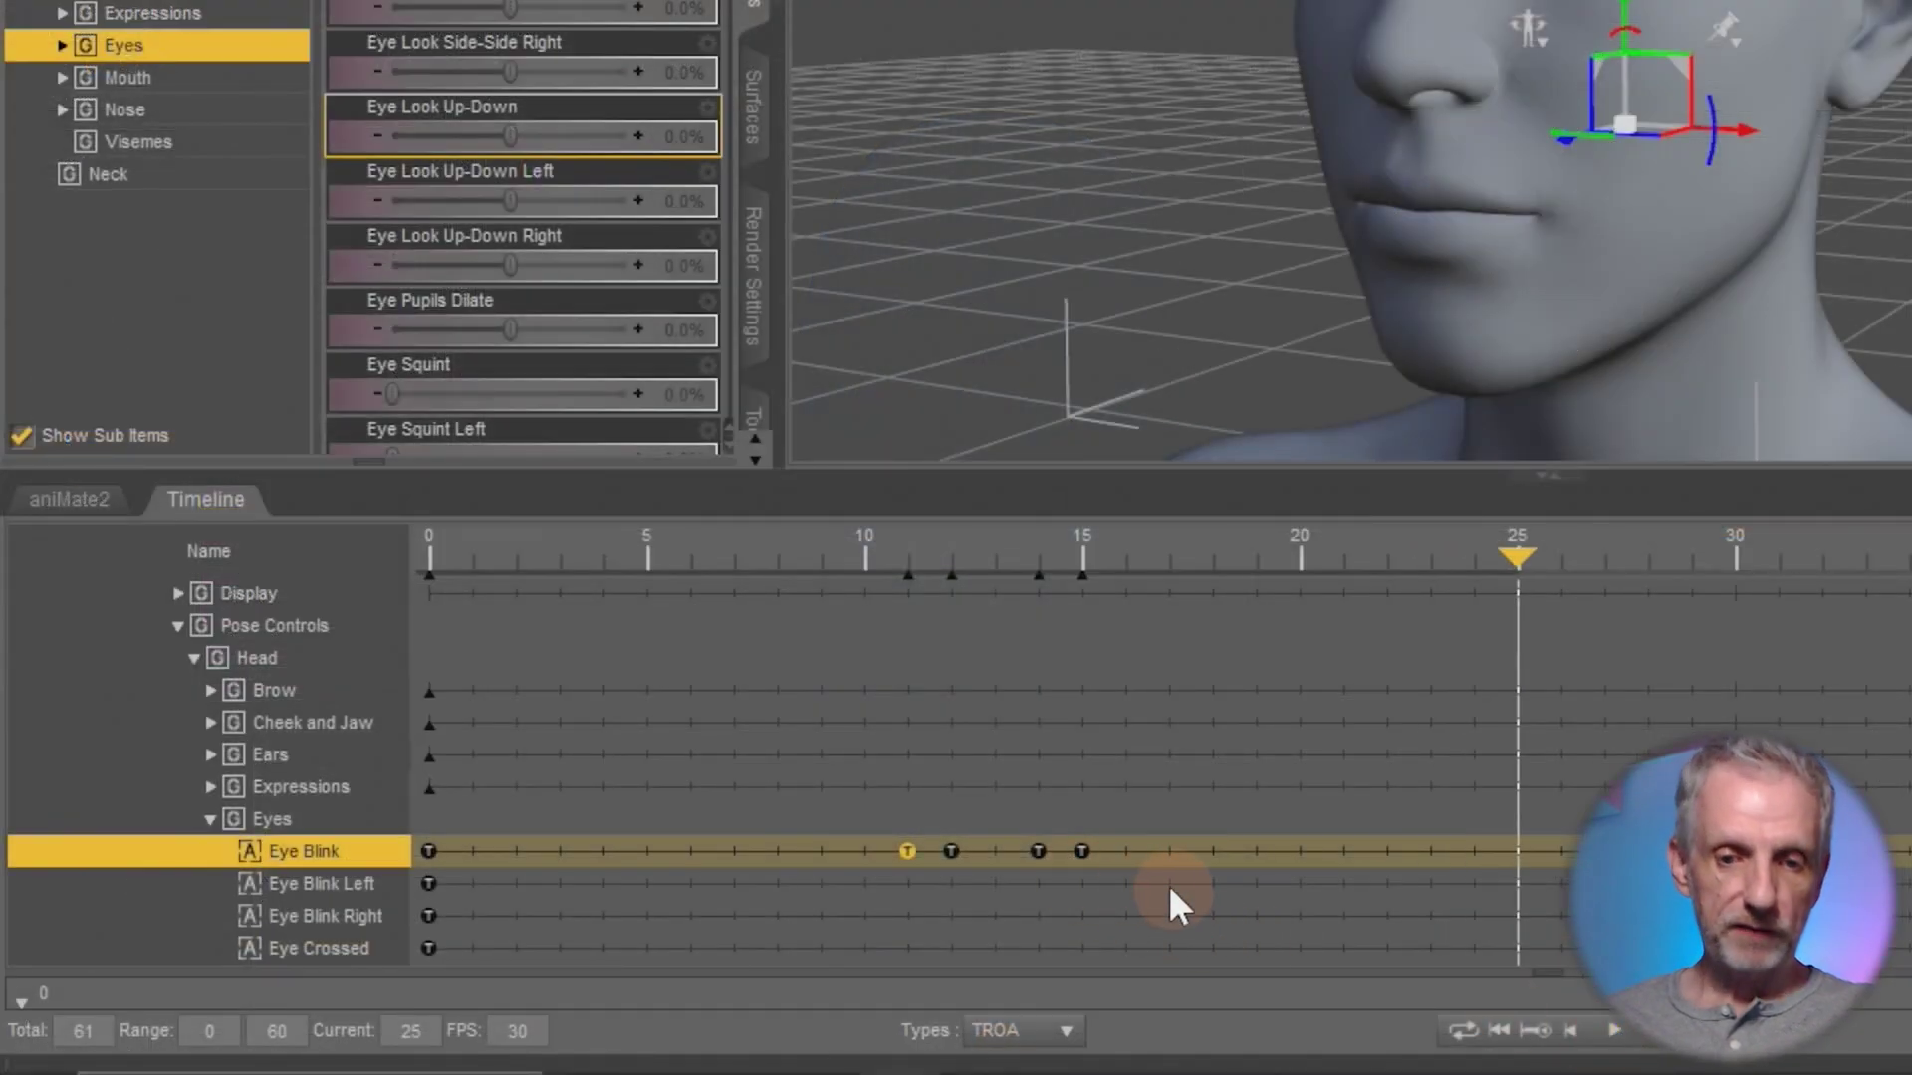
# - Shift the Eye Blink keys at frames 14–15 to 16–17 and replay the blink
pyautogui.moveTo(1164, 883); pyautogui.dragTo(990, 819)
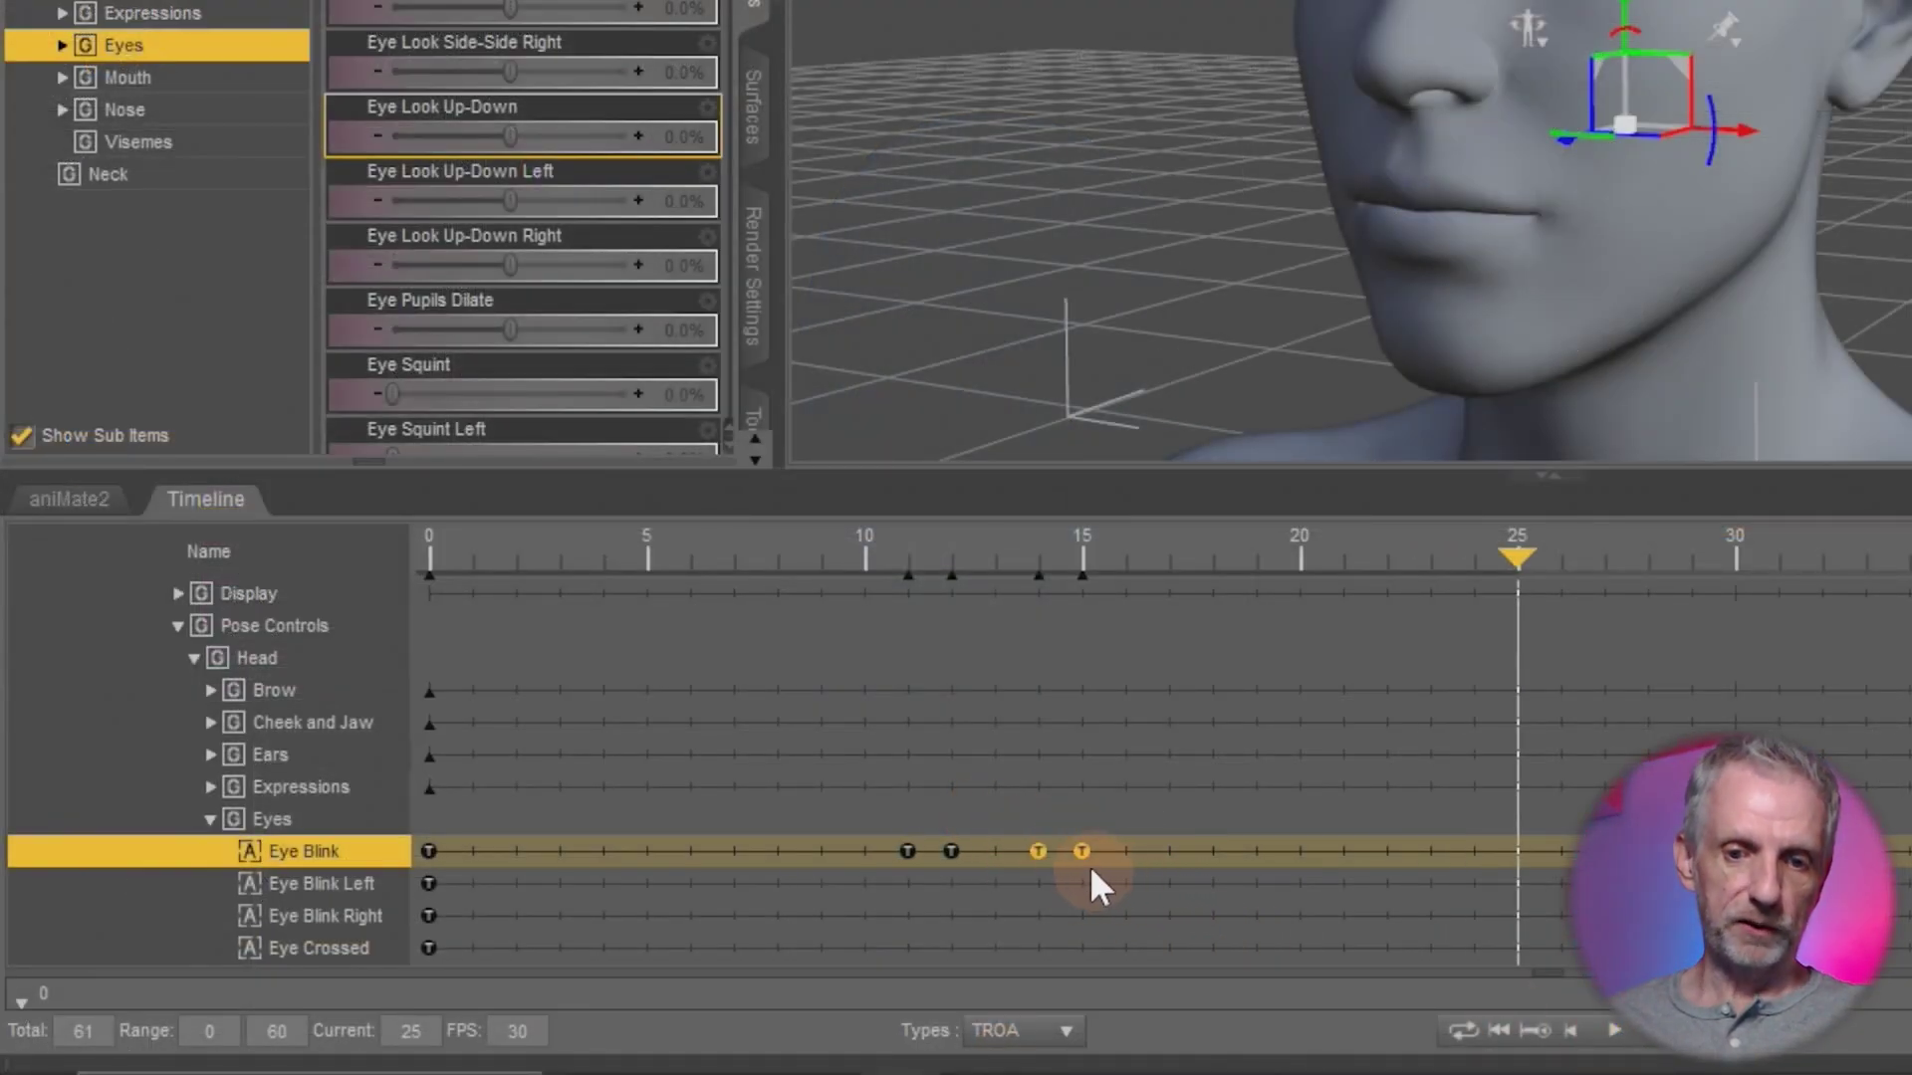
pyautogui.moveTo(1088, 872); pyautogui.dragTo(1175, 884)
pyautogui.click(1615, 1032)
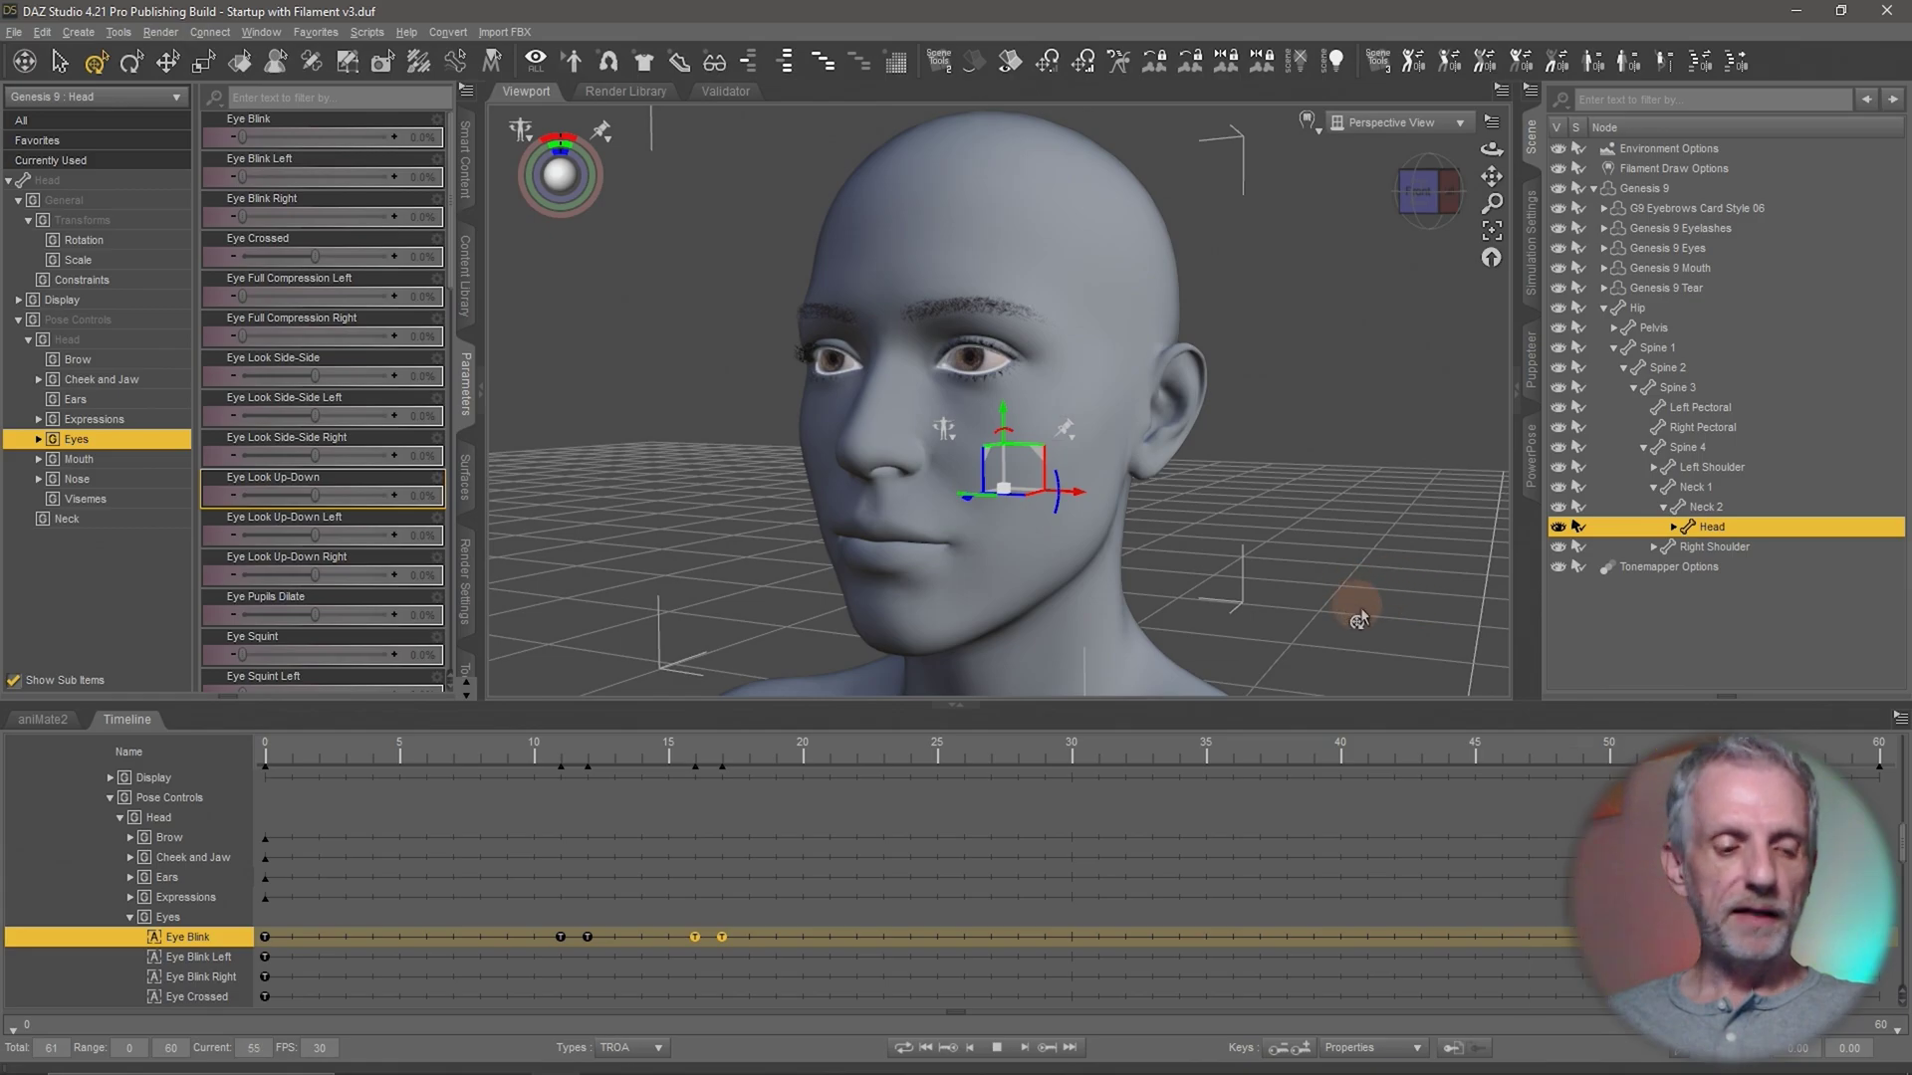
# - Pull the Eye Blink keys earlier to start at frame 10, replay, and rewind to frame 0
pyautogui.click(996, 1047)
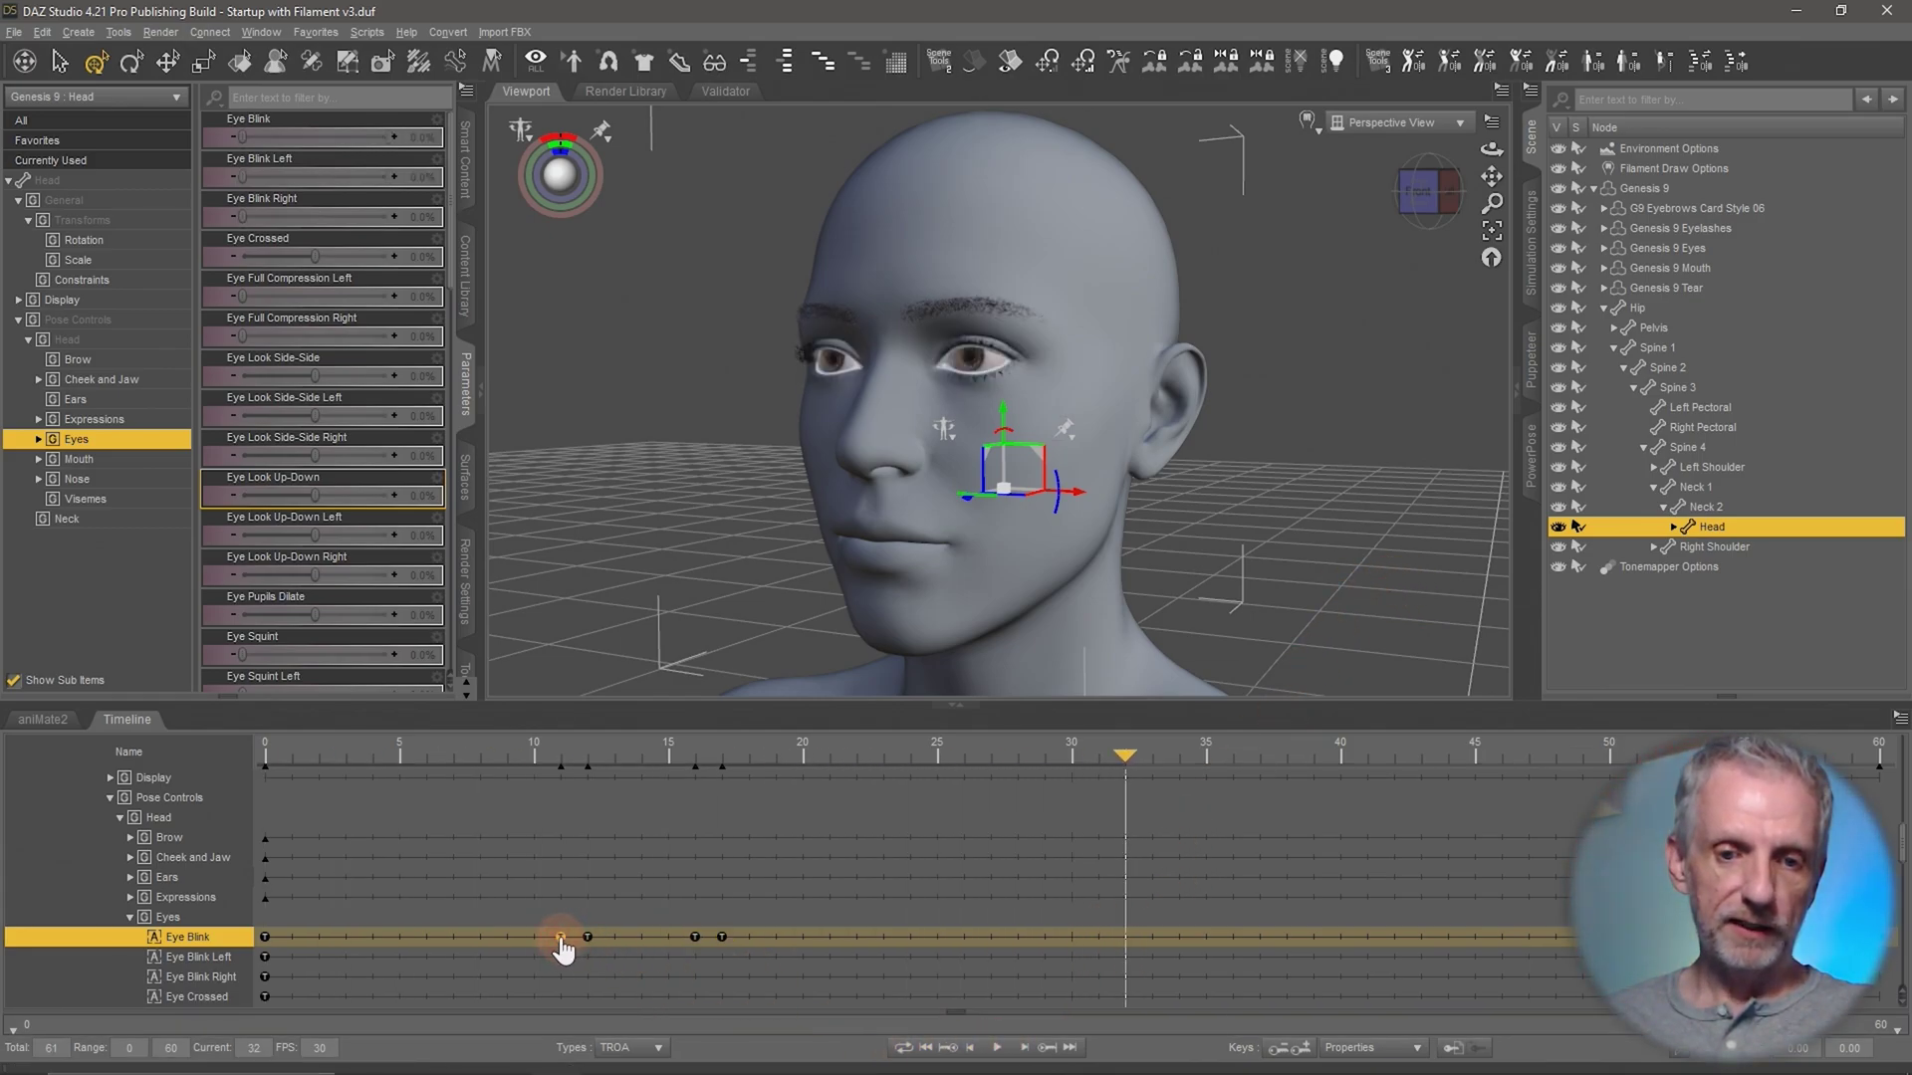
pyautogui.moveTo(560, 940); pyautogui.dragTo(535, 942)
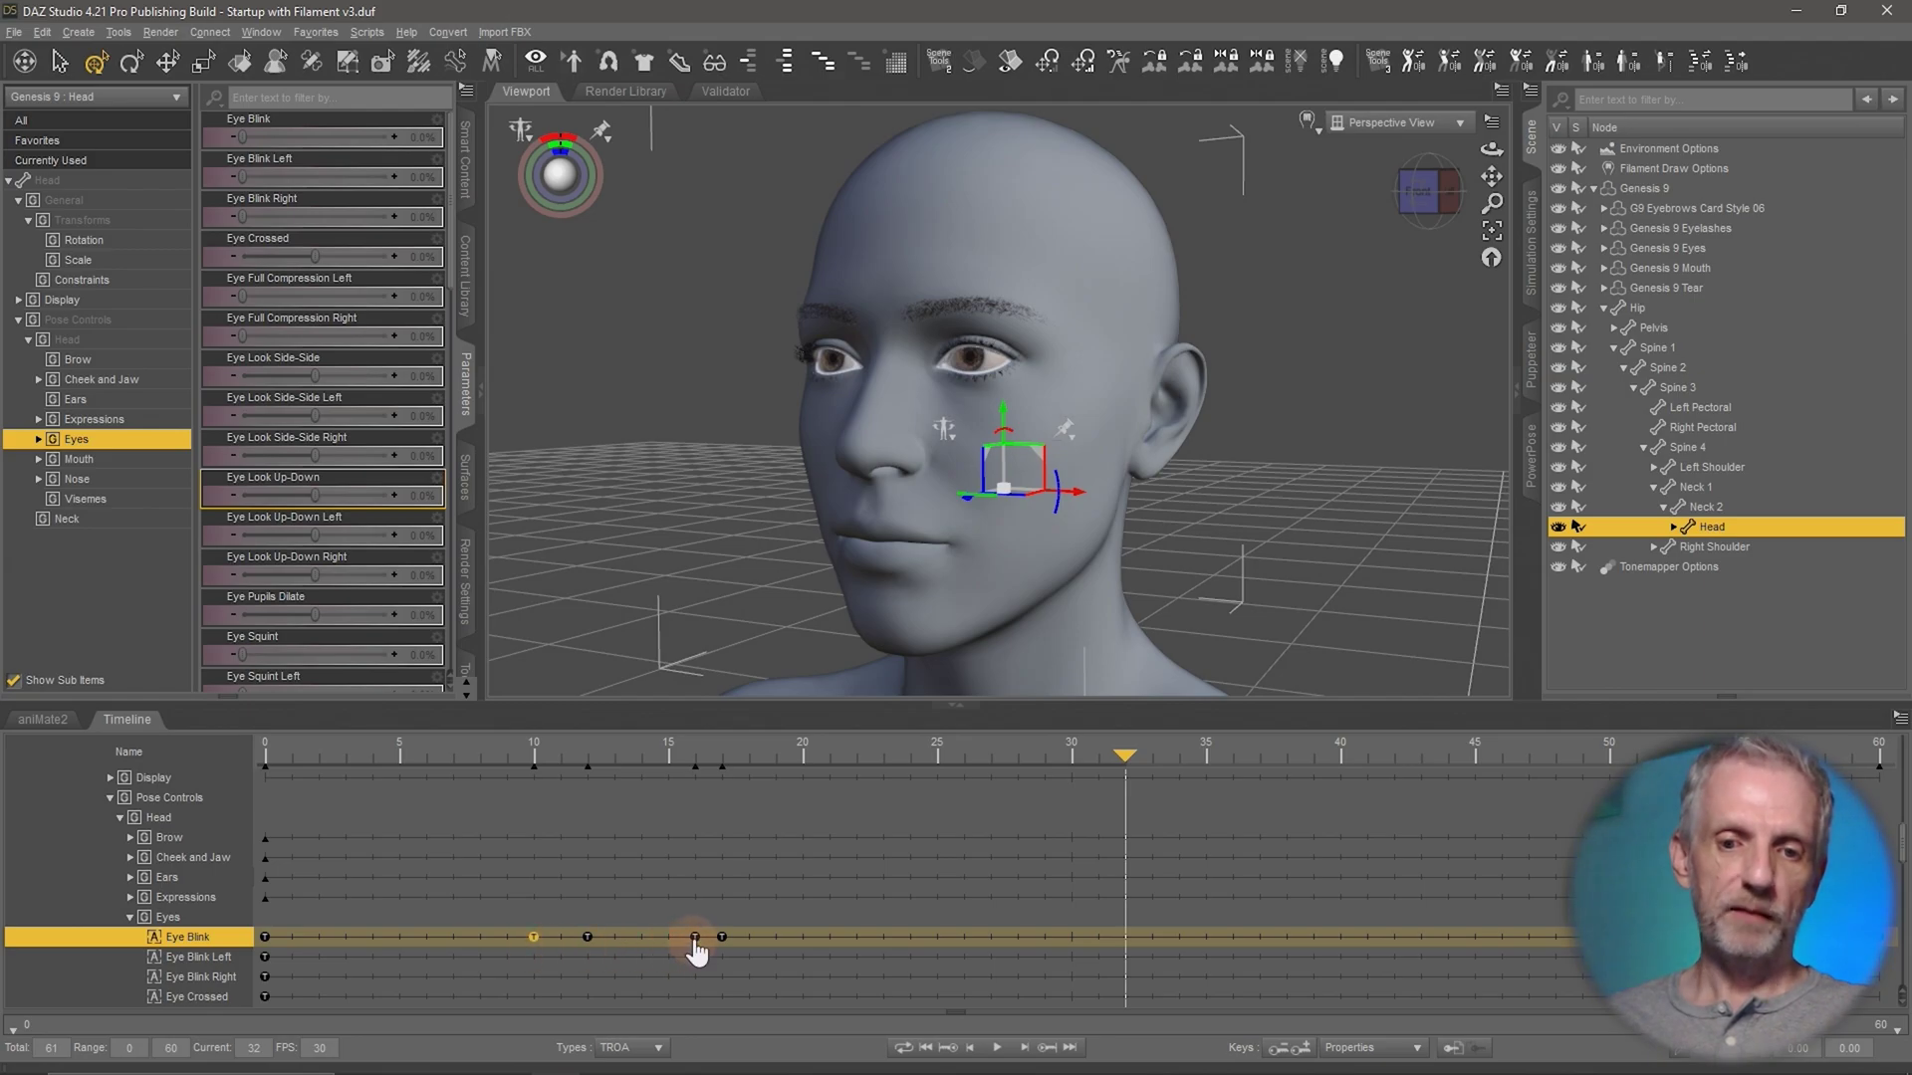
pyautogui.moveTo(695, 939); pyautogui.dragTo(645, 964)
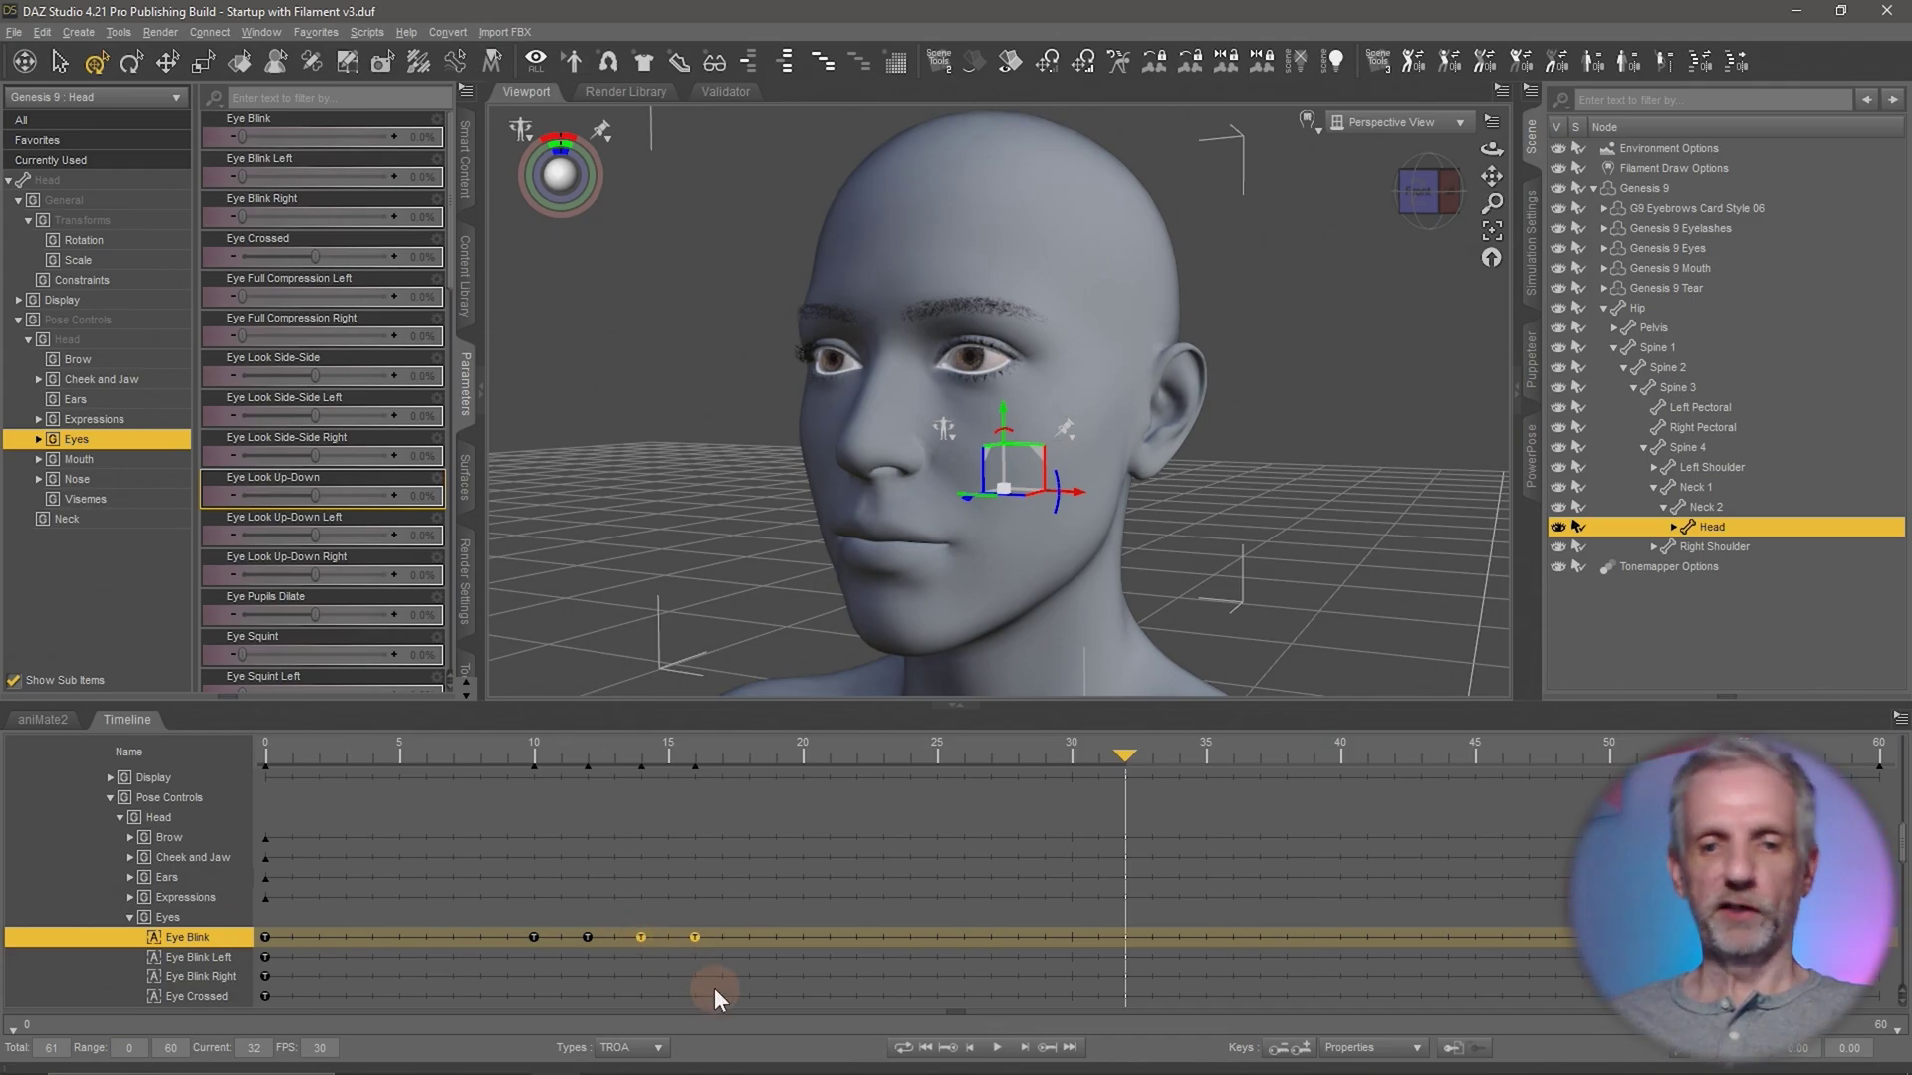
pyautogui.click(997, 1047)
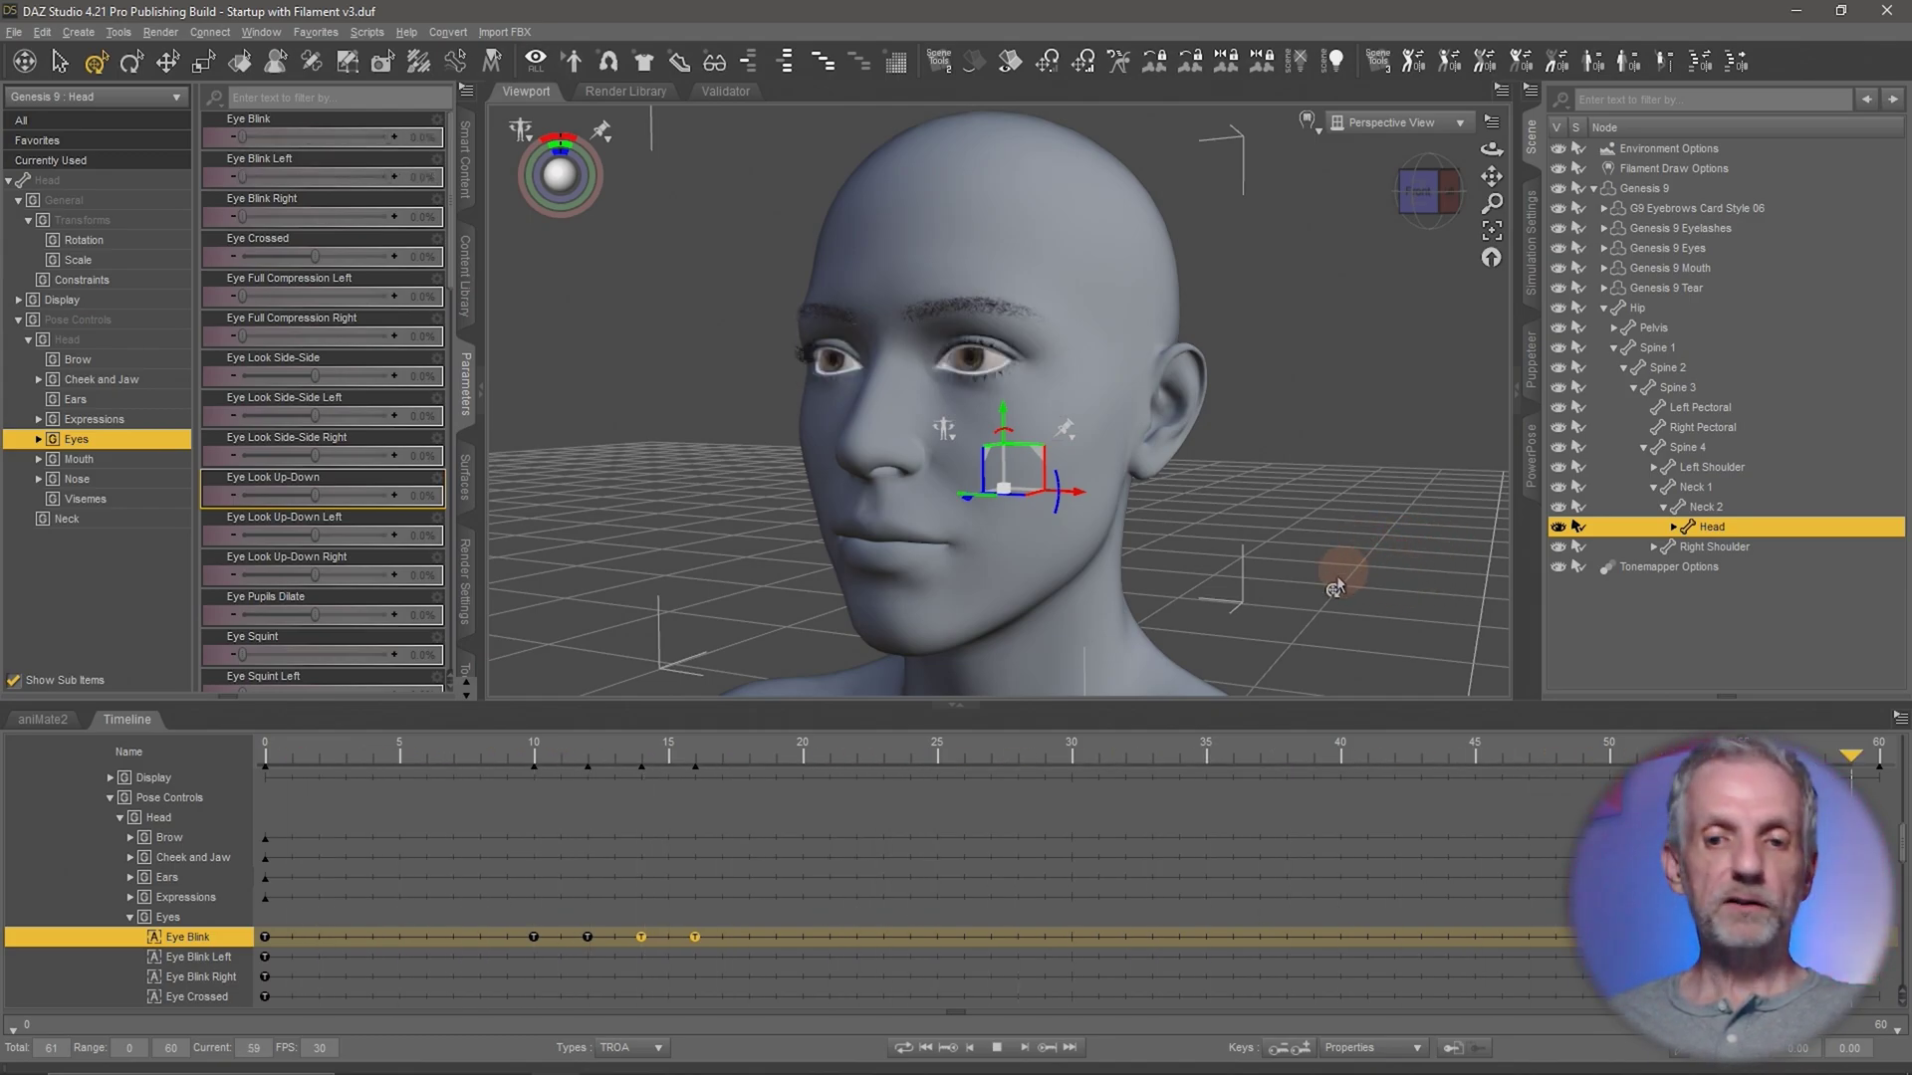
pyautogui.click(999, 1048)
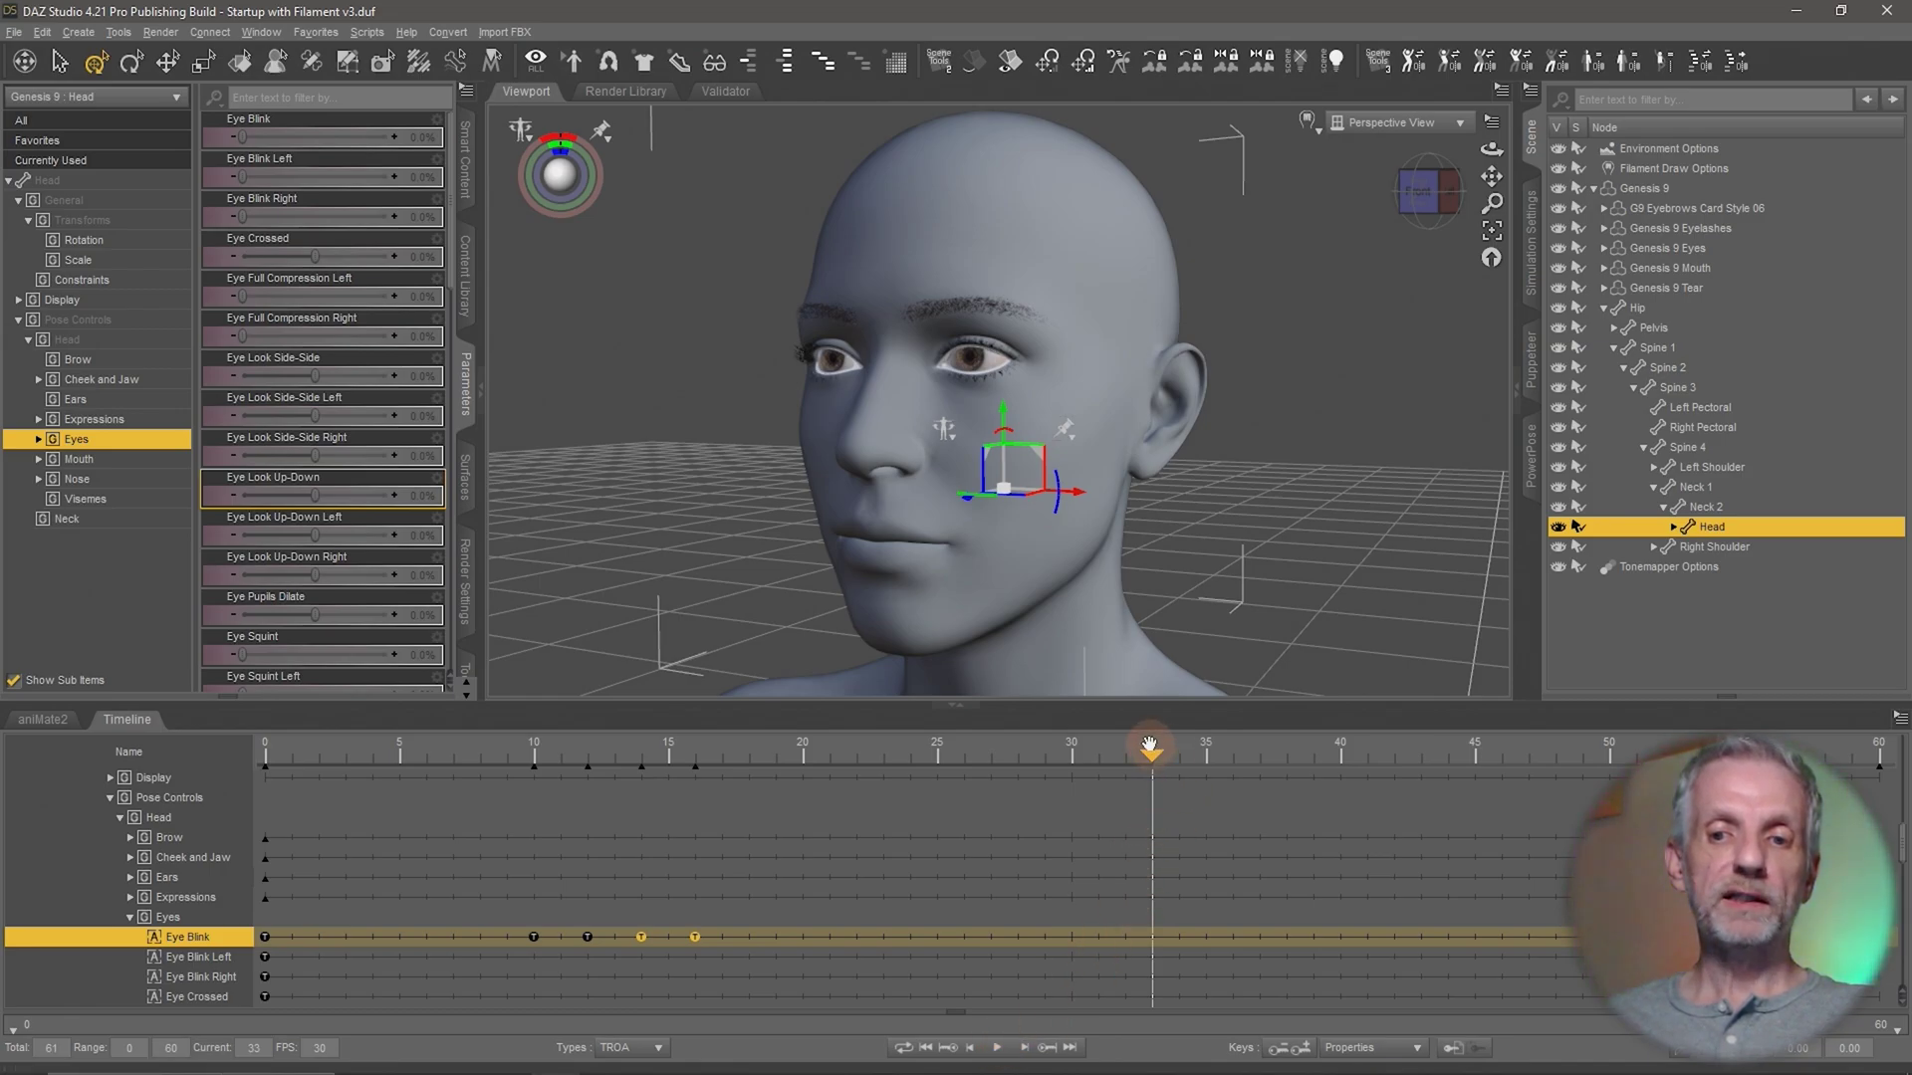
pyautogui.moveTo(1150, 747); pyautogui.dragTo(123, 767)
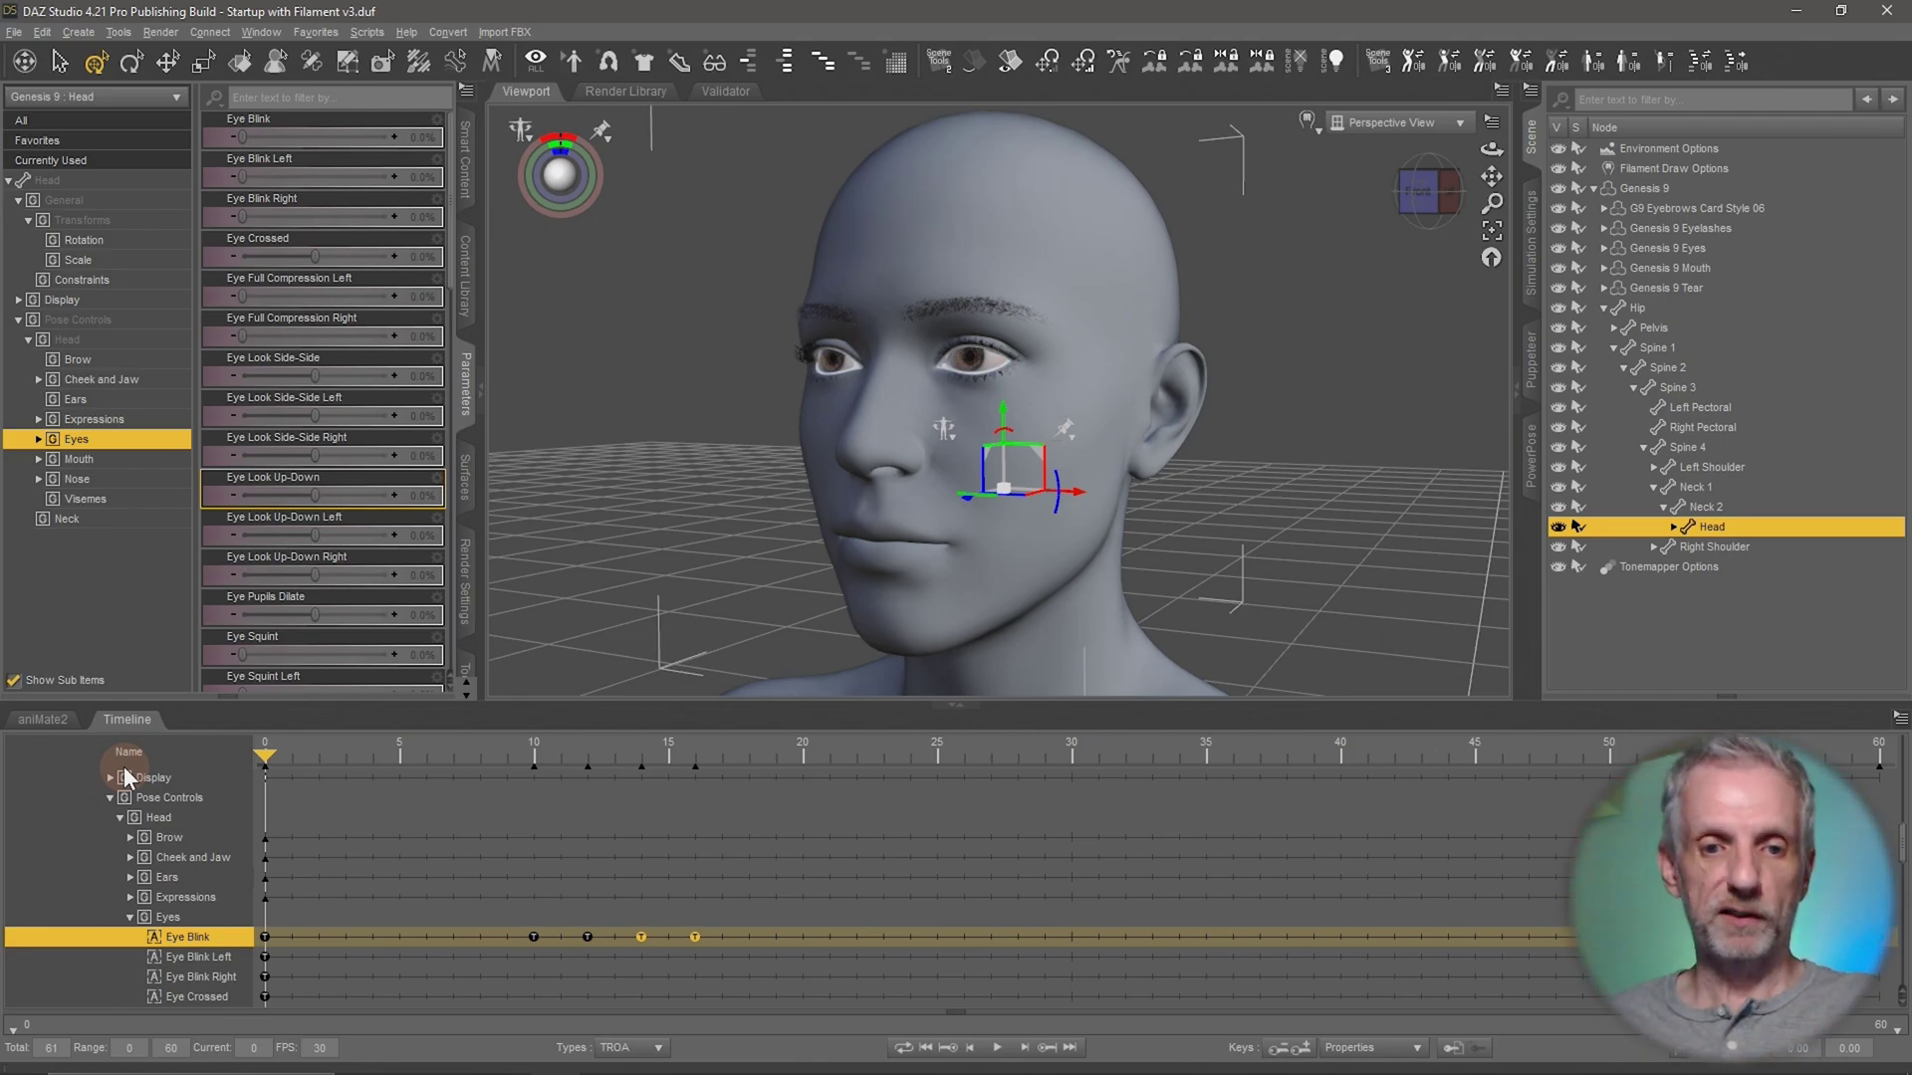
# - From the Content Library, save Genesis 9 as a pose preset named 'G9 Eye'
pyautogui.click(465, 284)
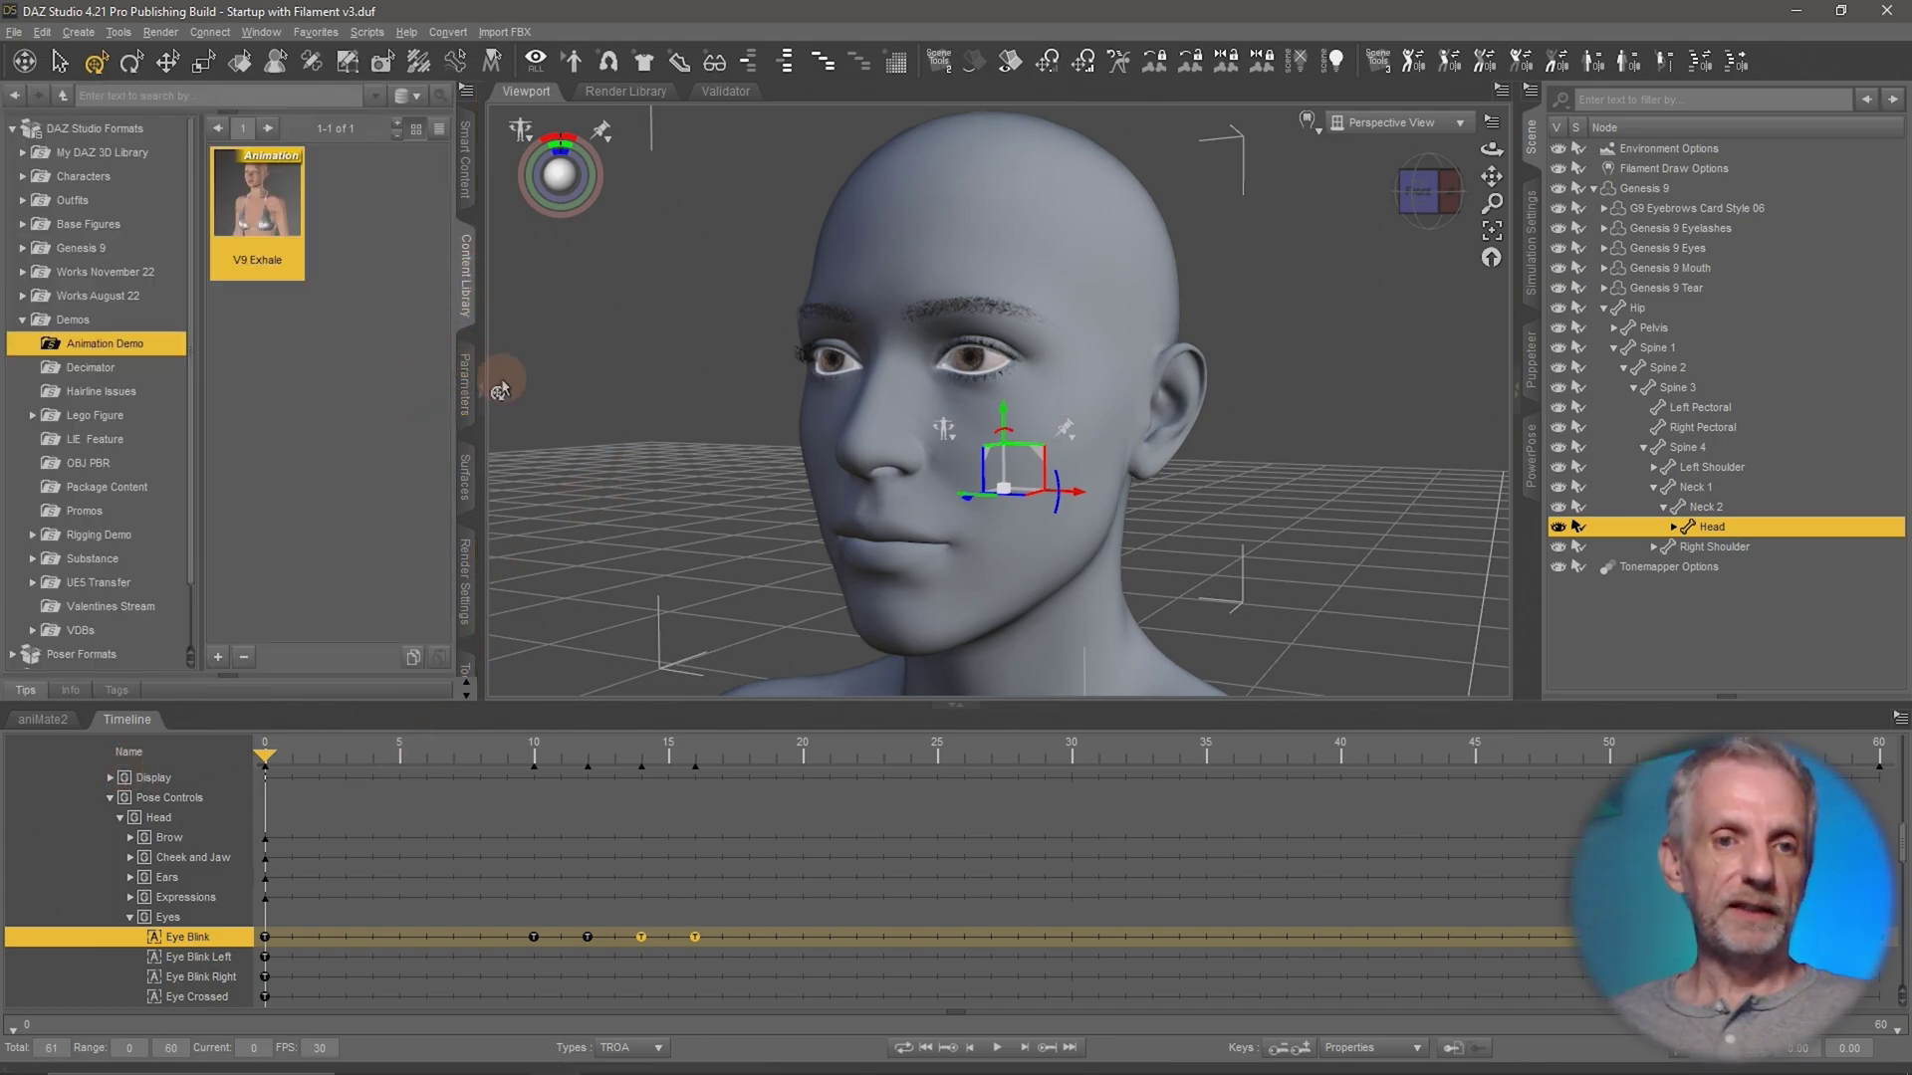
pyautogui.click(901, 483)
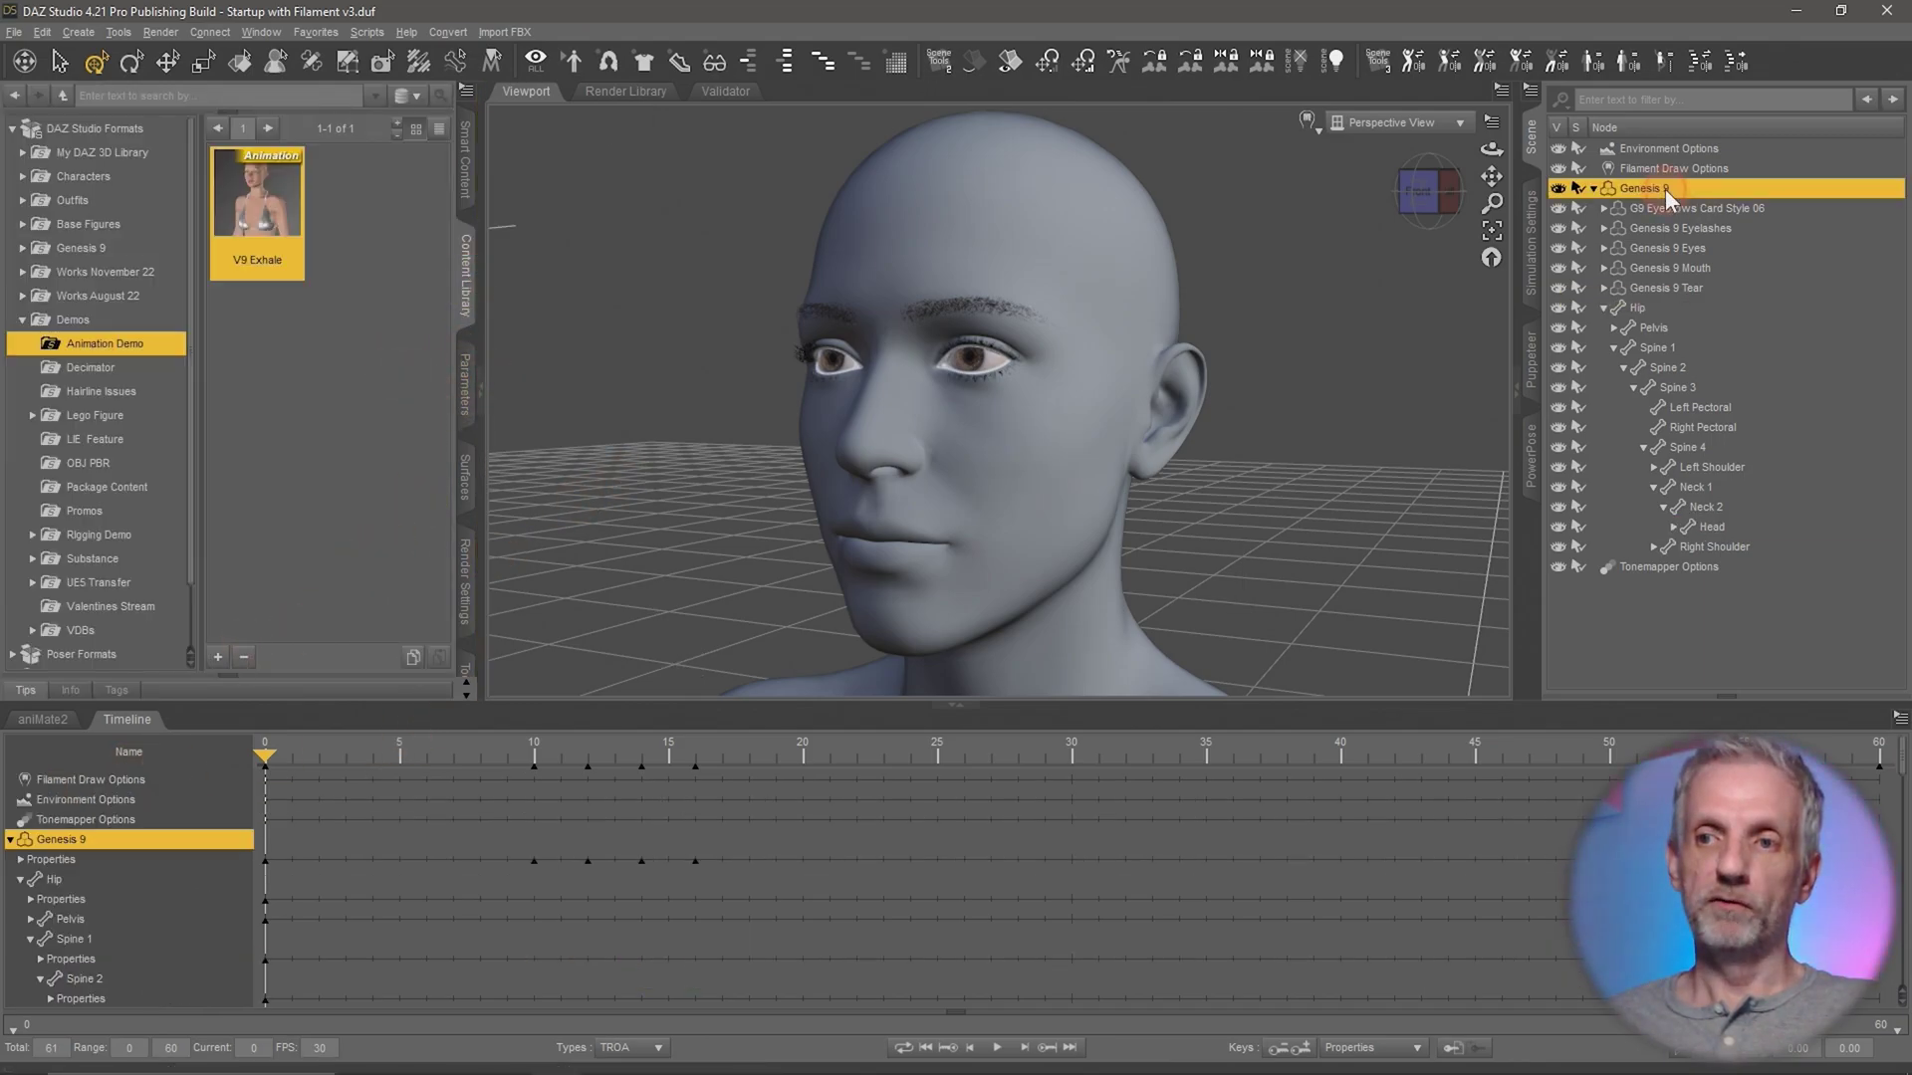
pyautogui.click(218, 657)
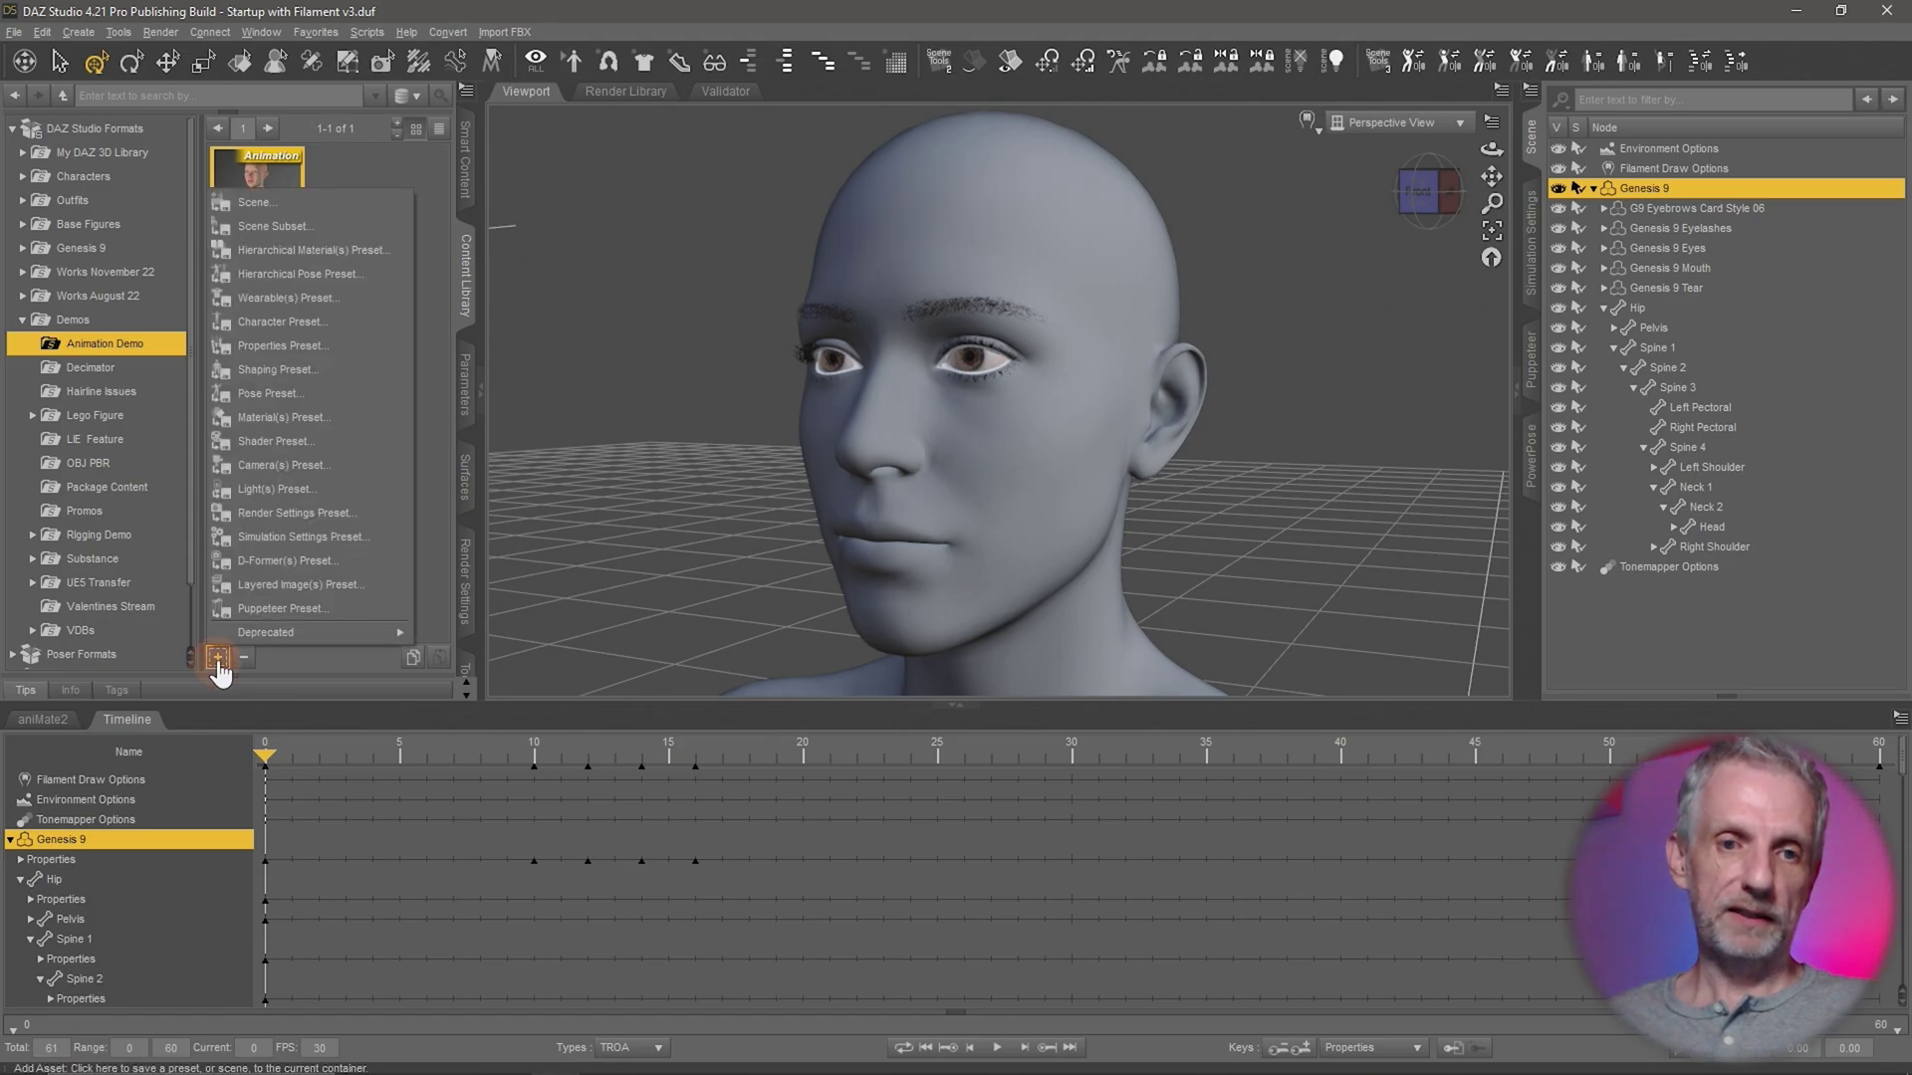
pyautogui.click(376, 392)
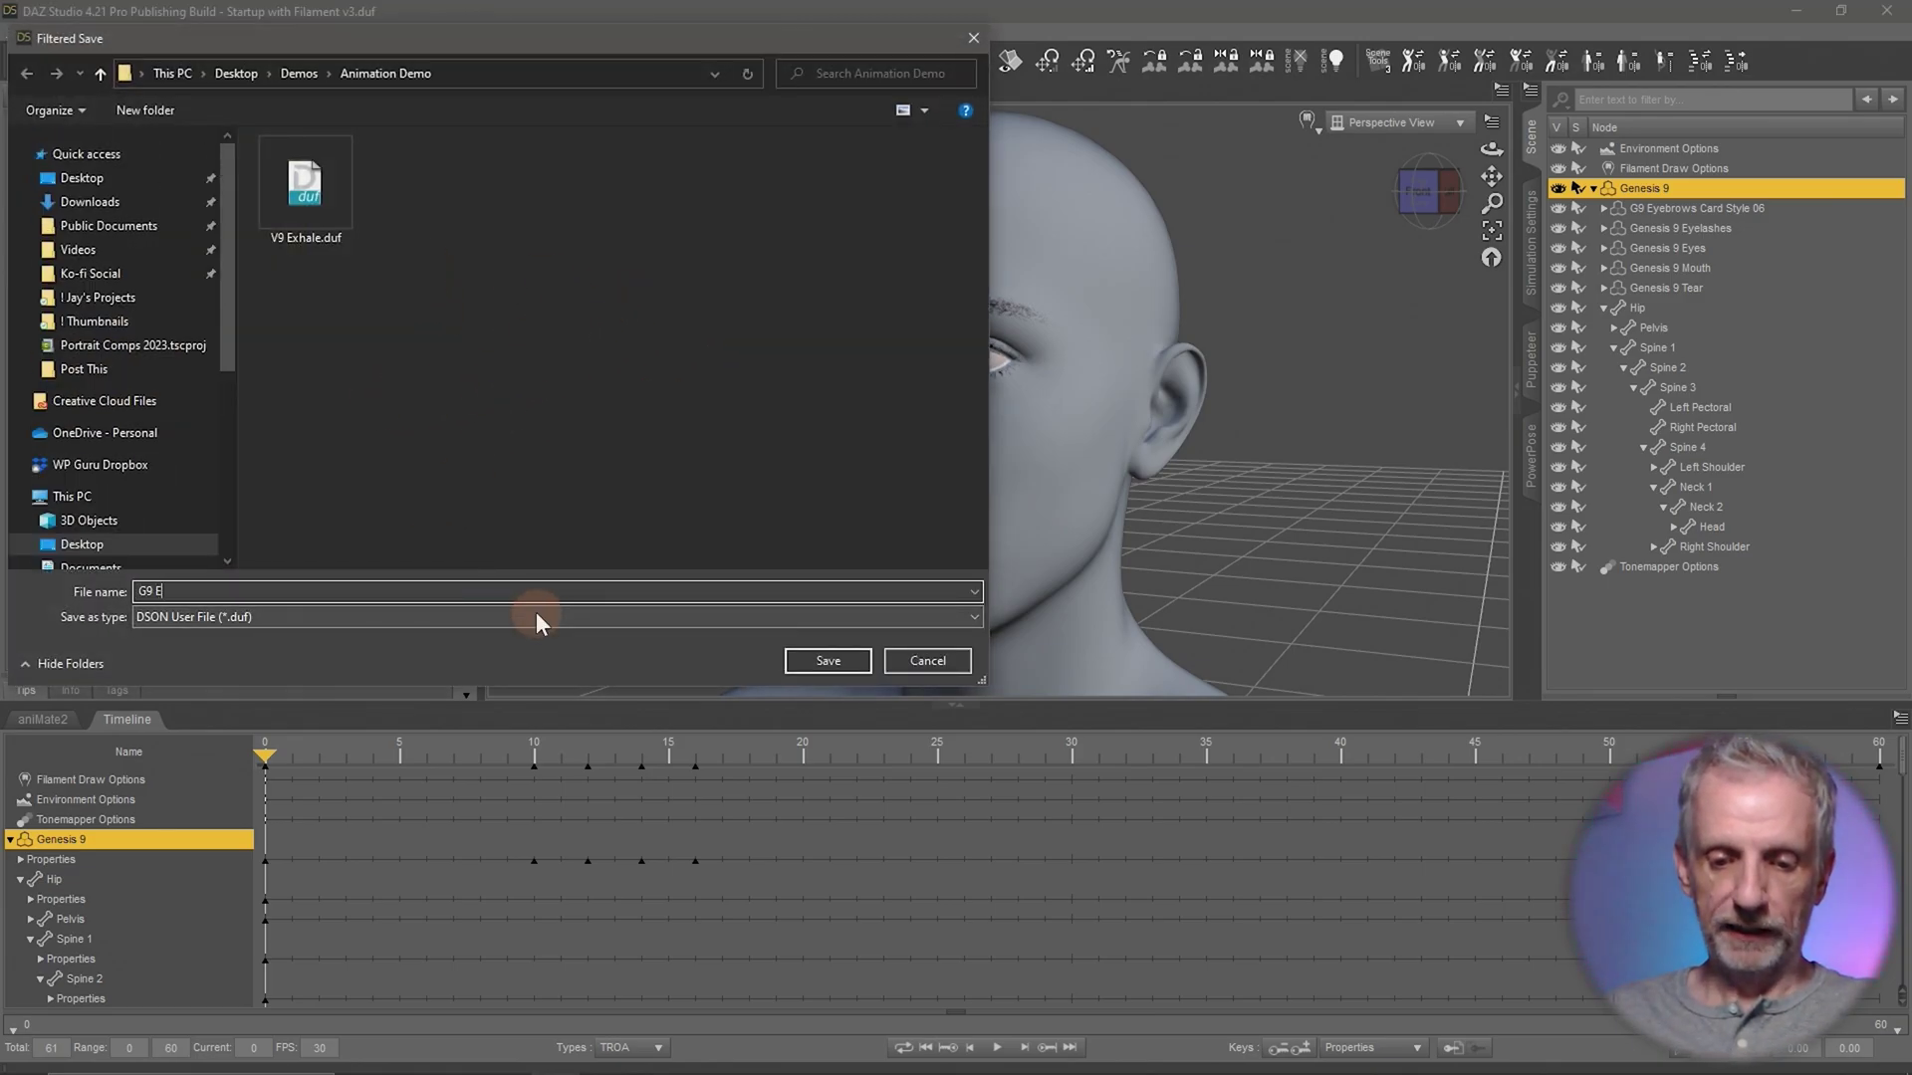
pyautogui.write('G9 Eye Bli')
pyautogui.press('Return')
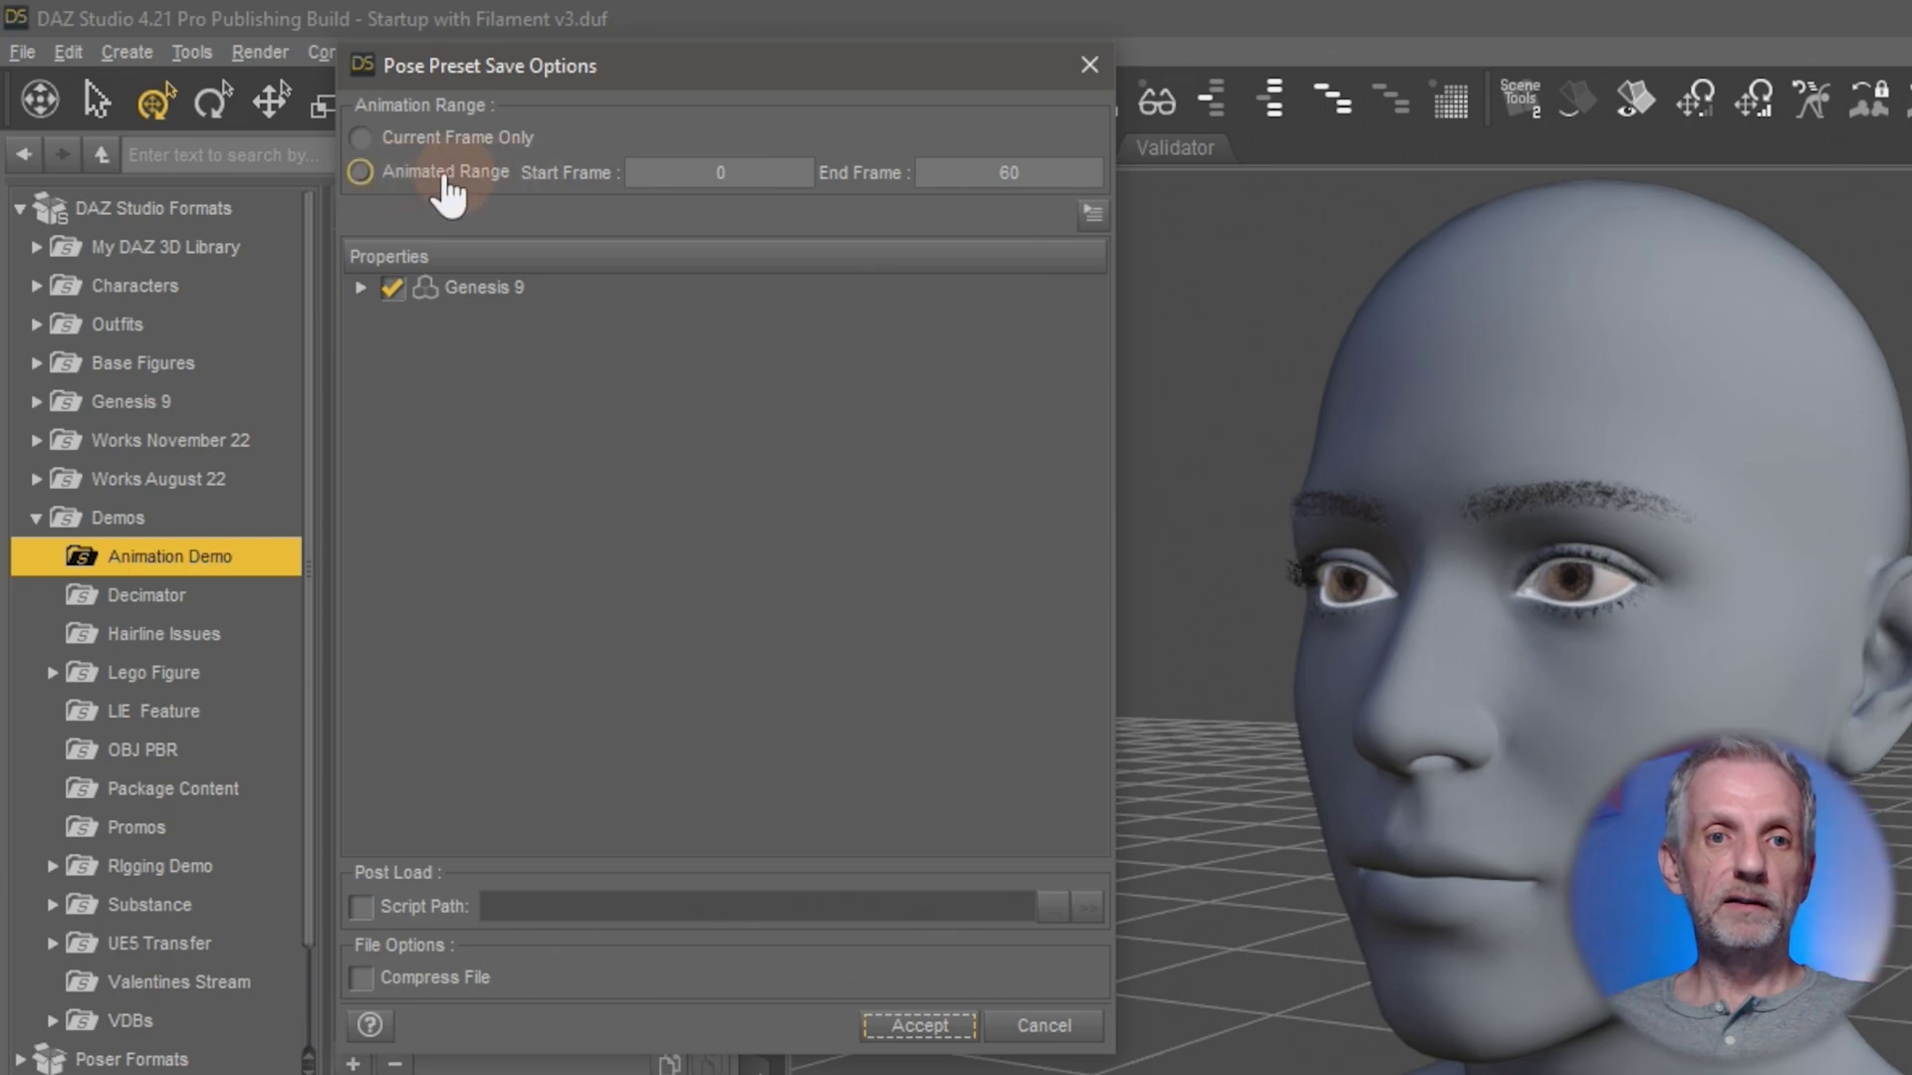
# - Set the pose preset to save the Animated Range, frames 0–60
pyautogui.click(509, 179)
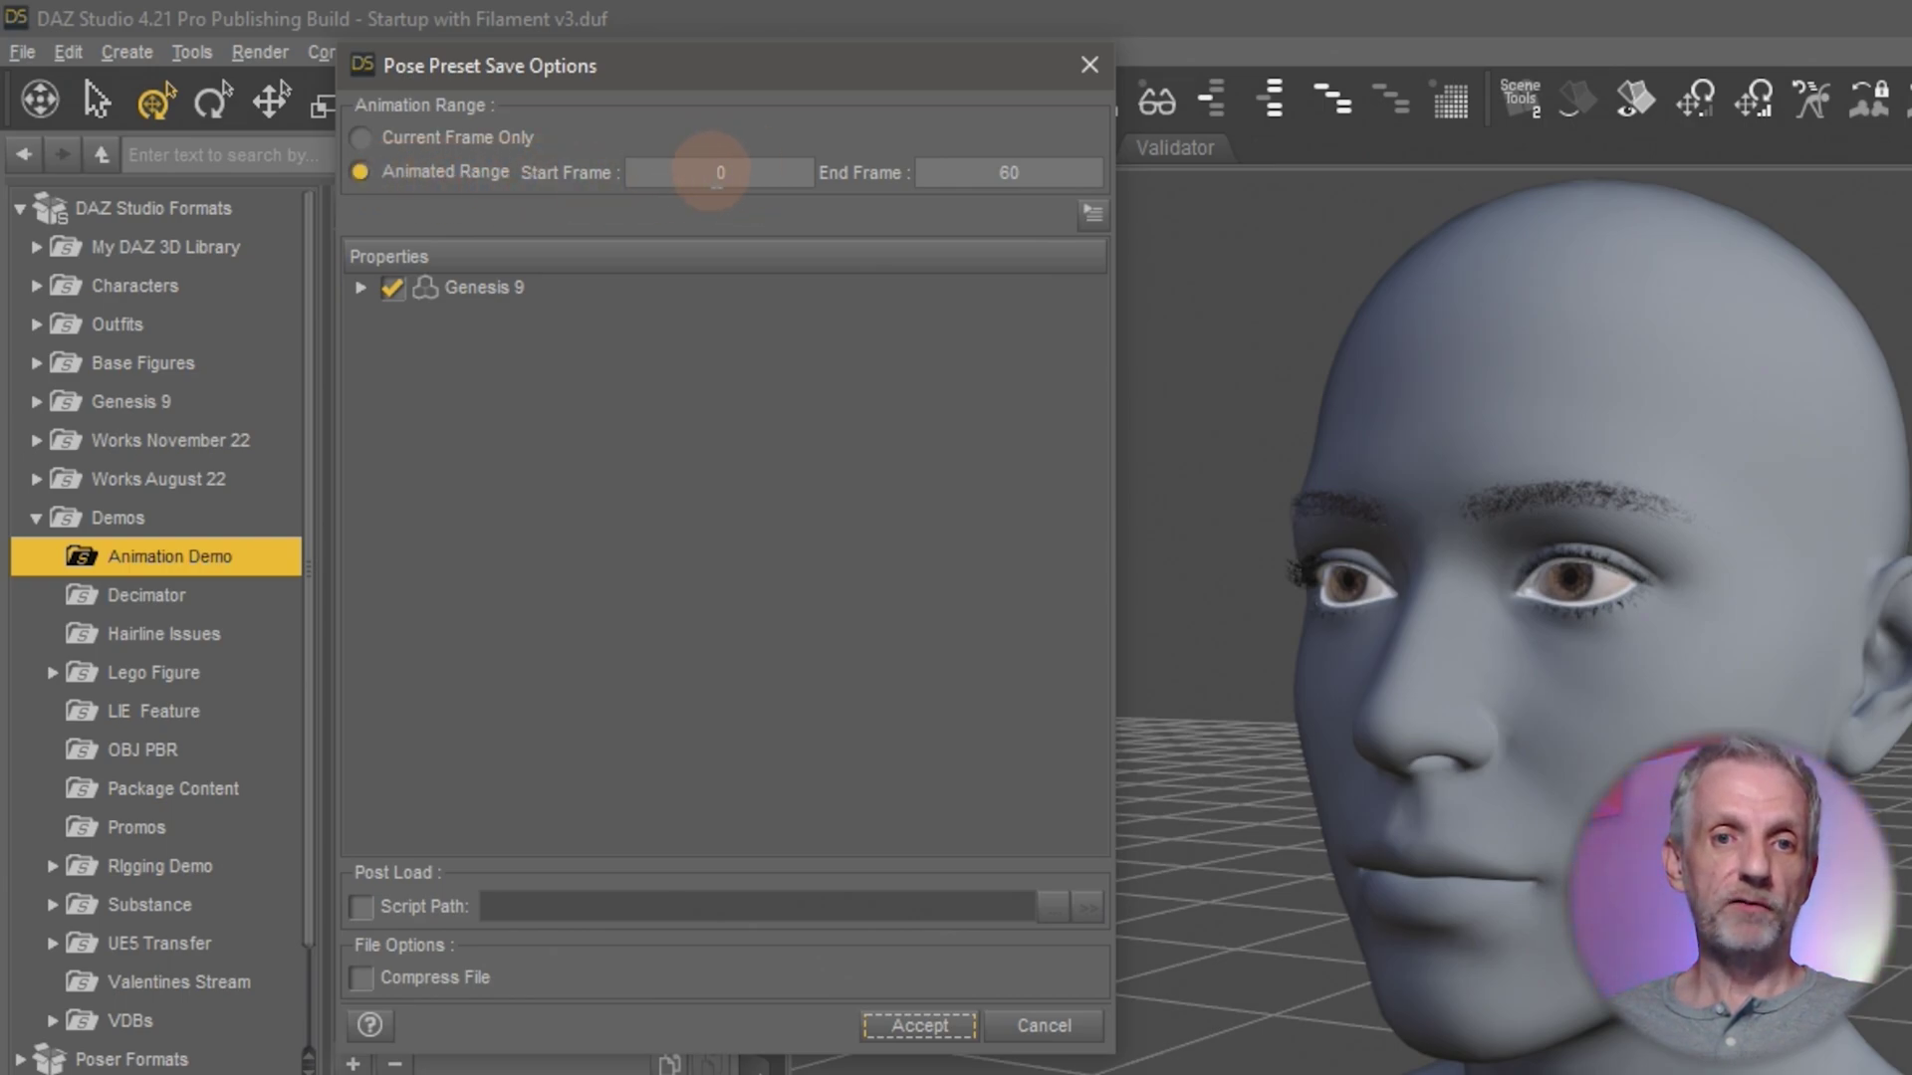
pyautogui.click(1021, 169)
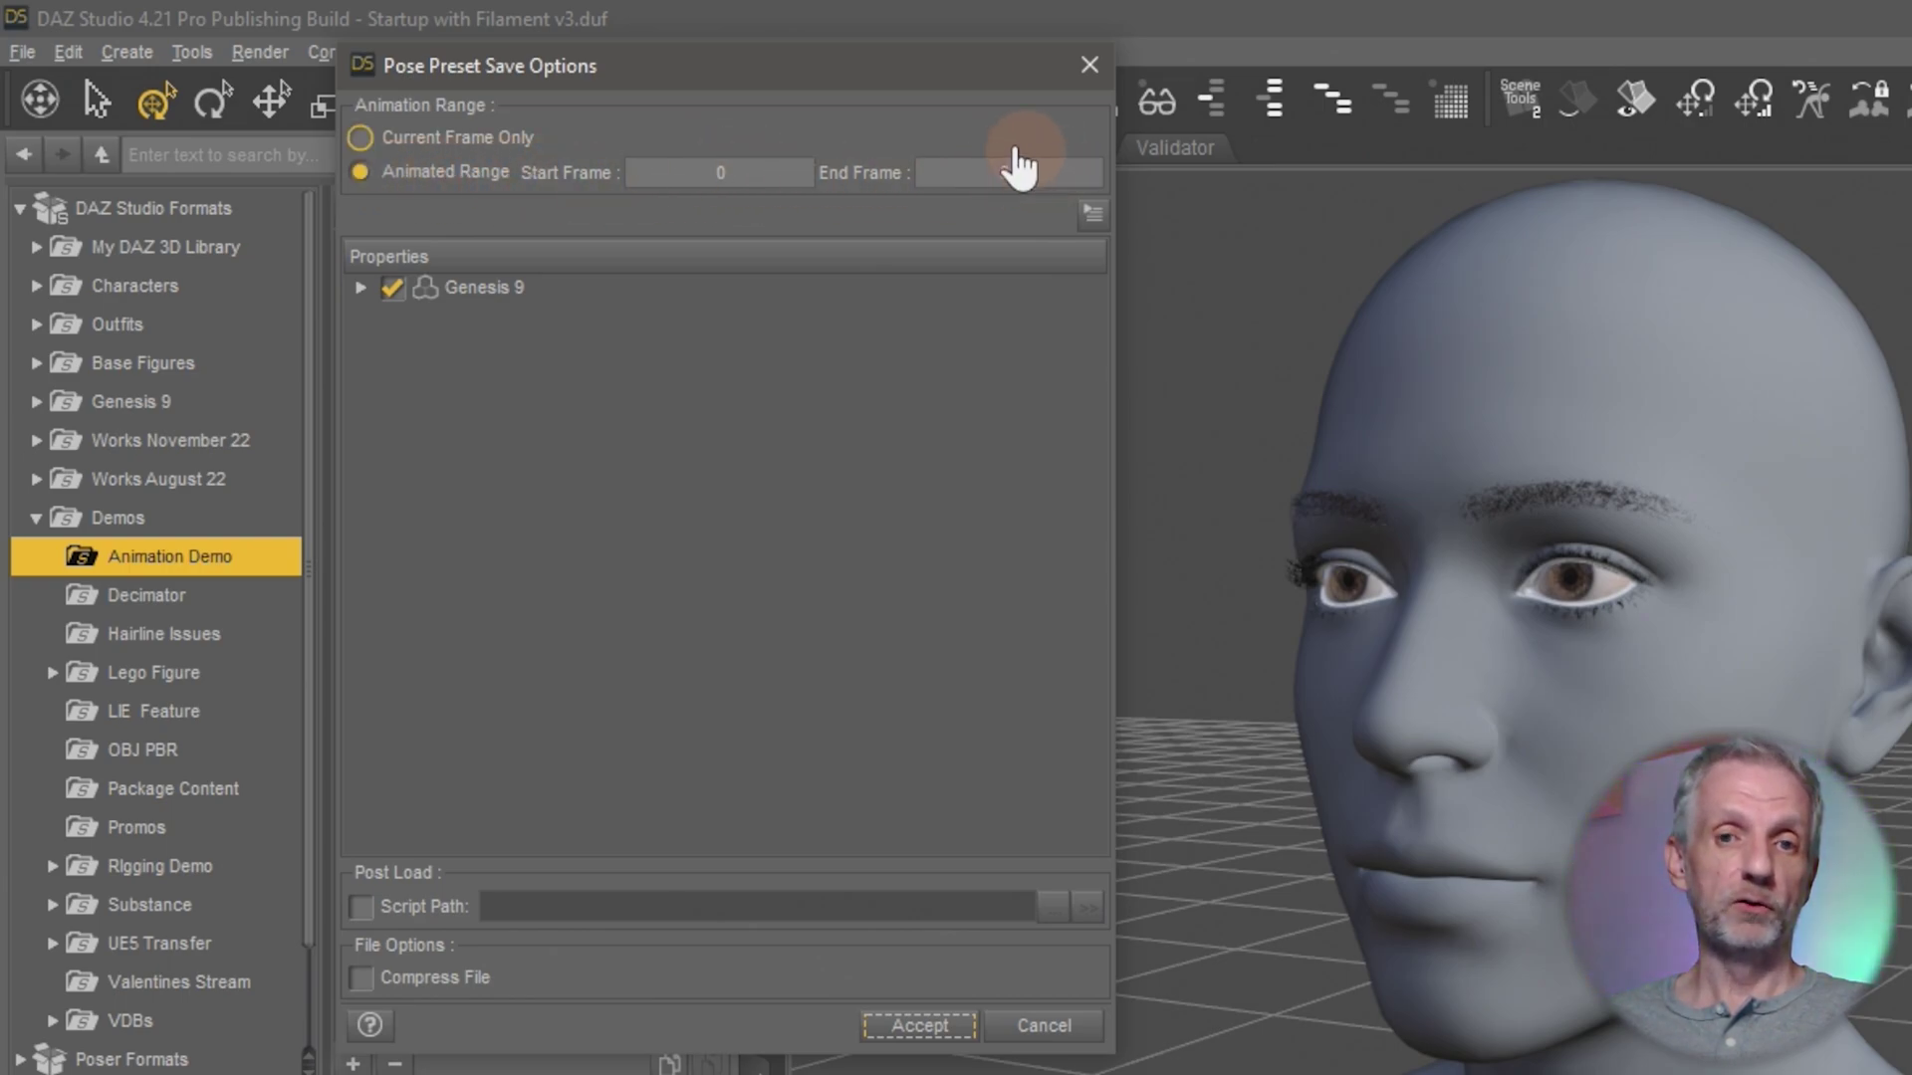
pyautogui.click(453, 139)
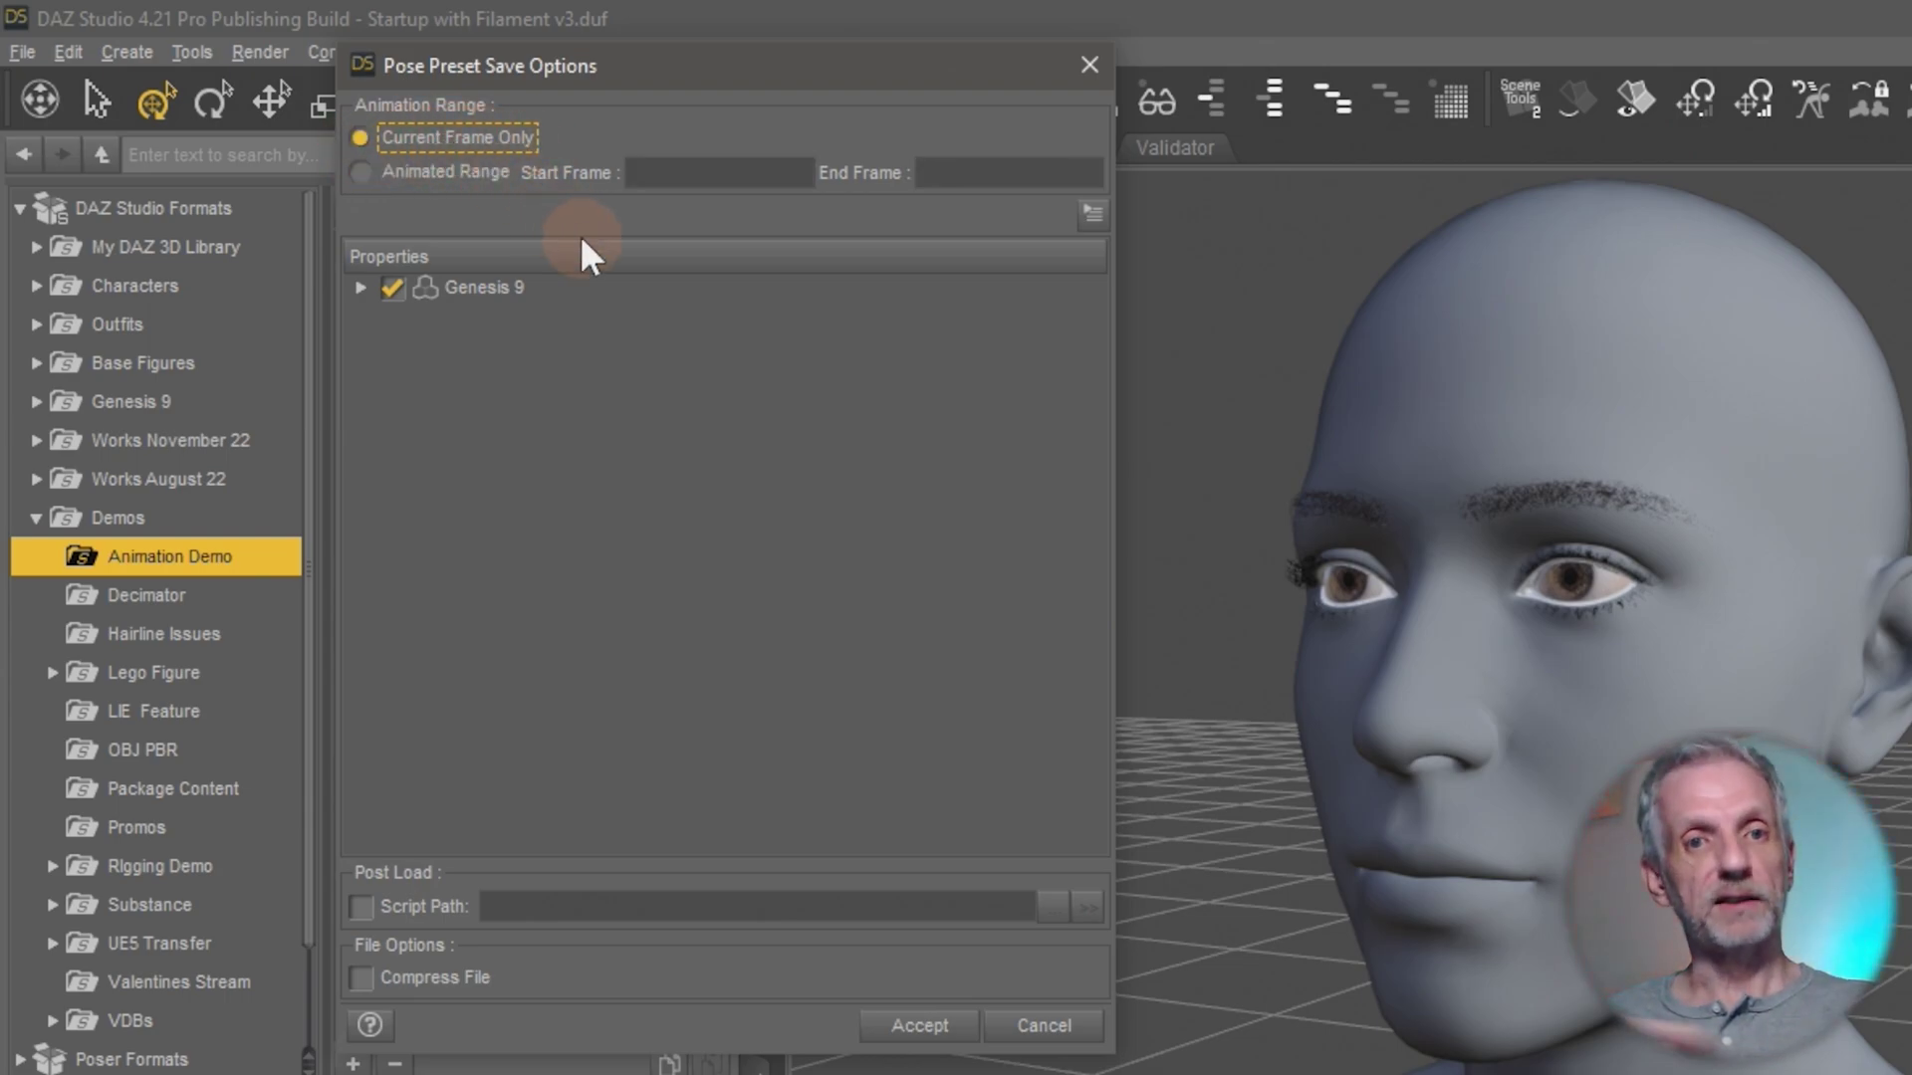
pyautogui.click(457, 184)
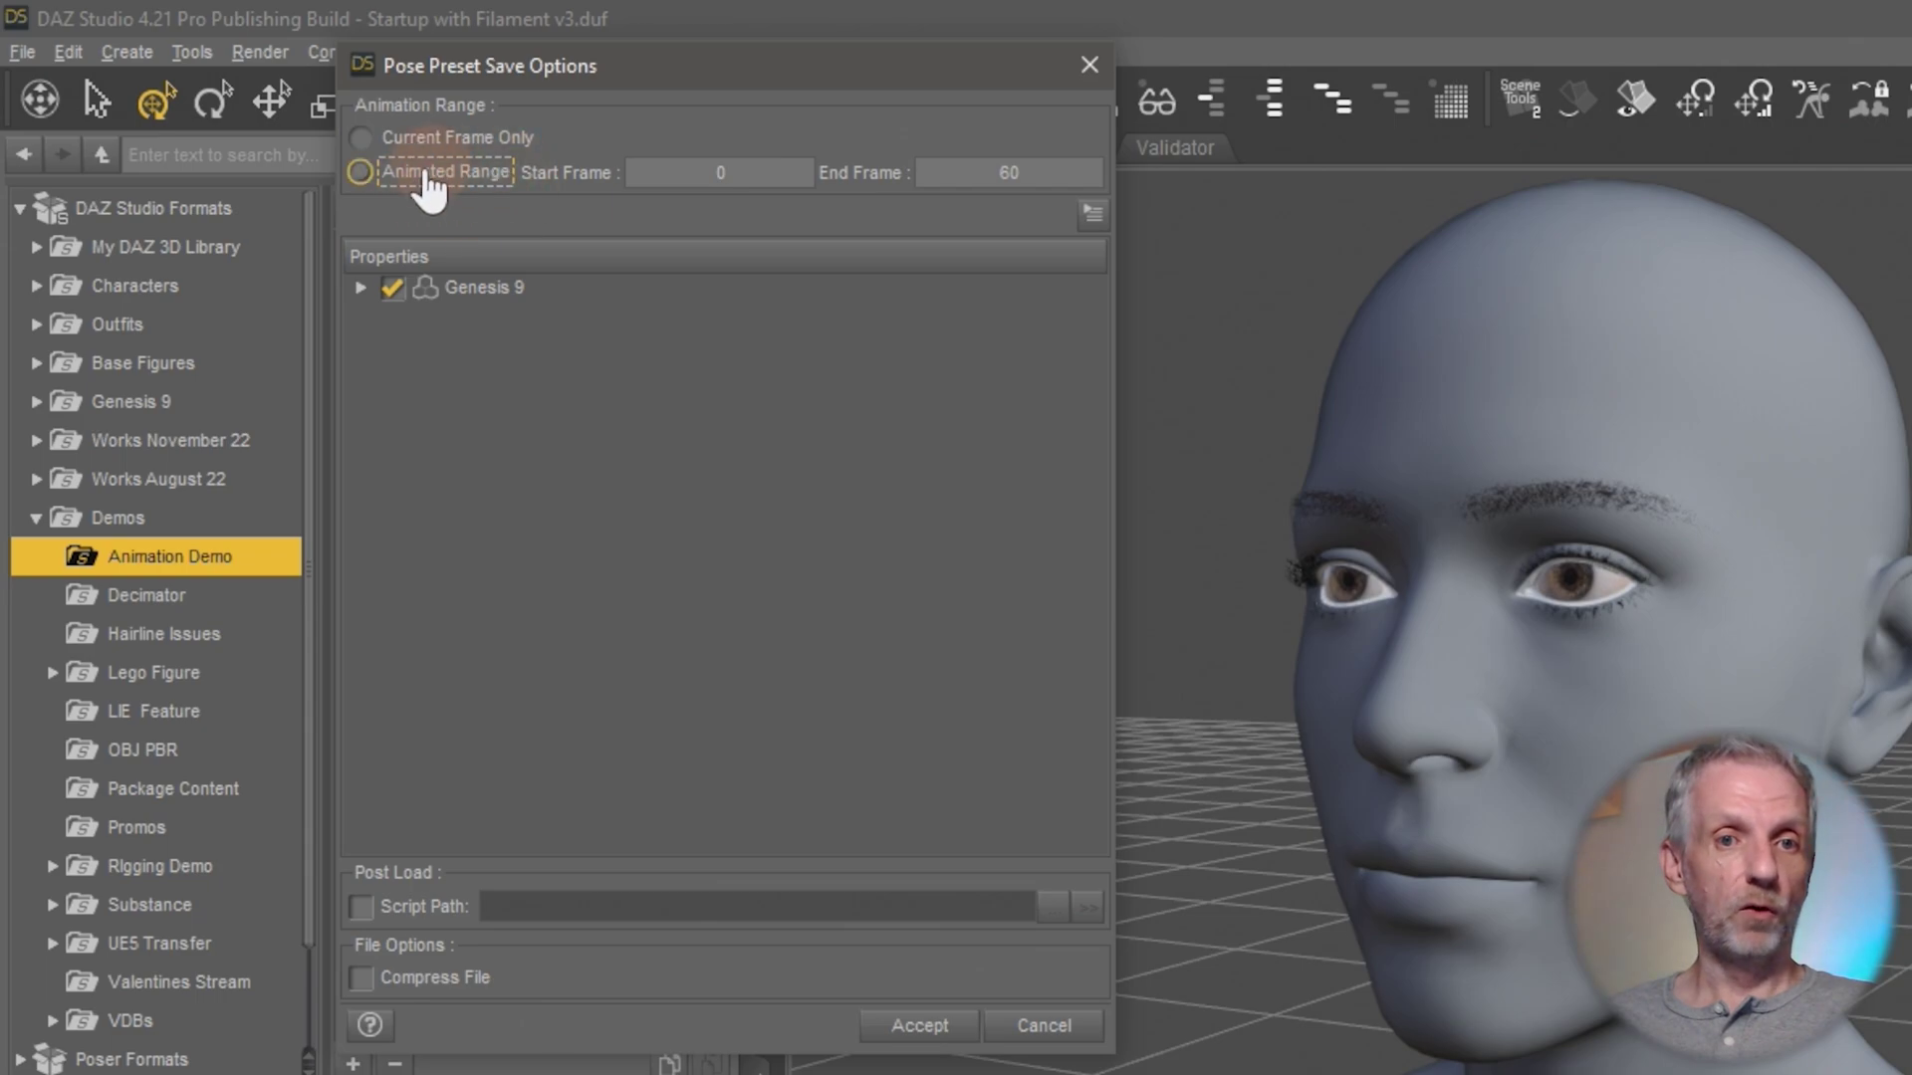
# - Exclude all Genesis 9 properties except Pose Controls › Head › Eyes › Eye Blink
pyautogui.click(358, 288)
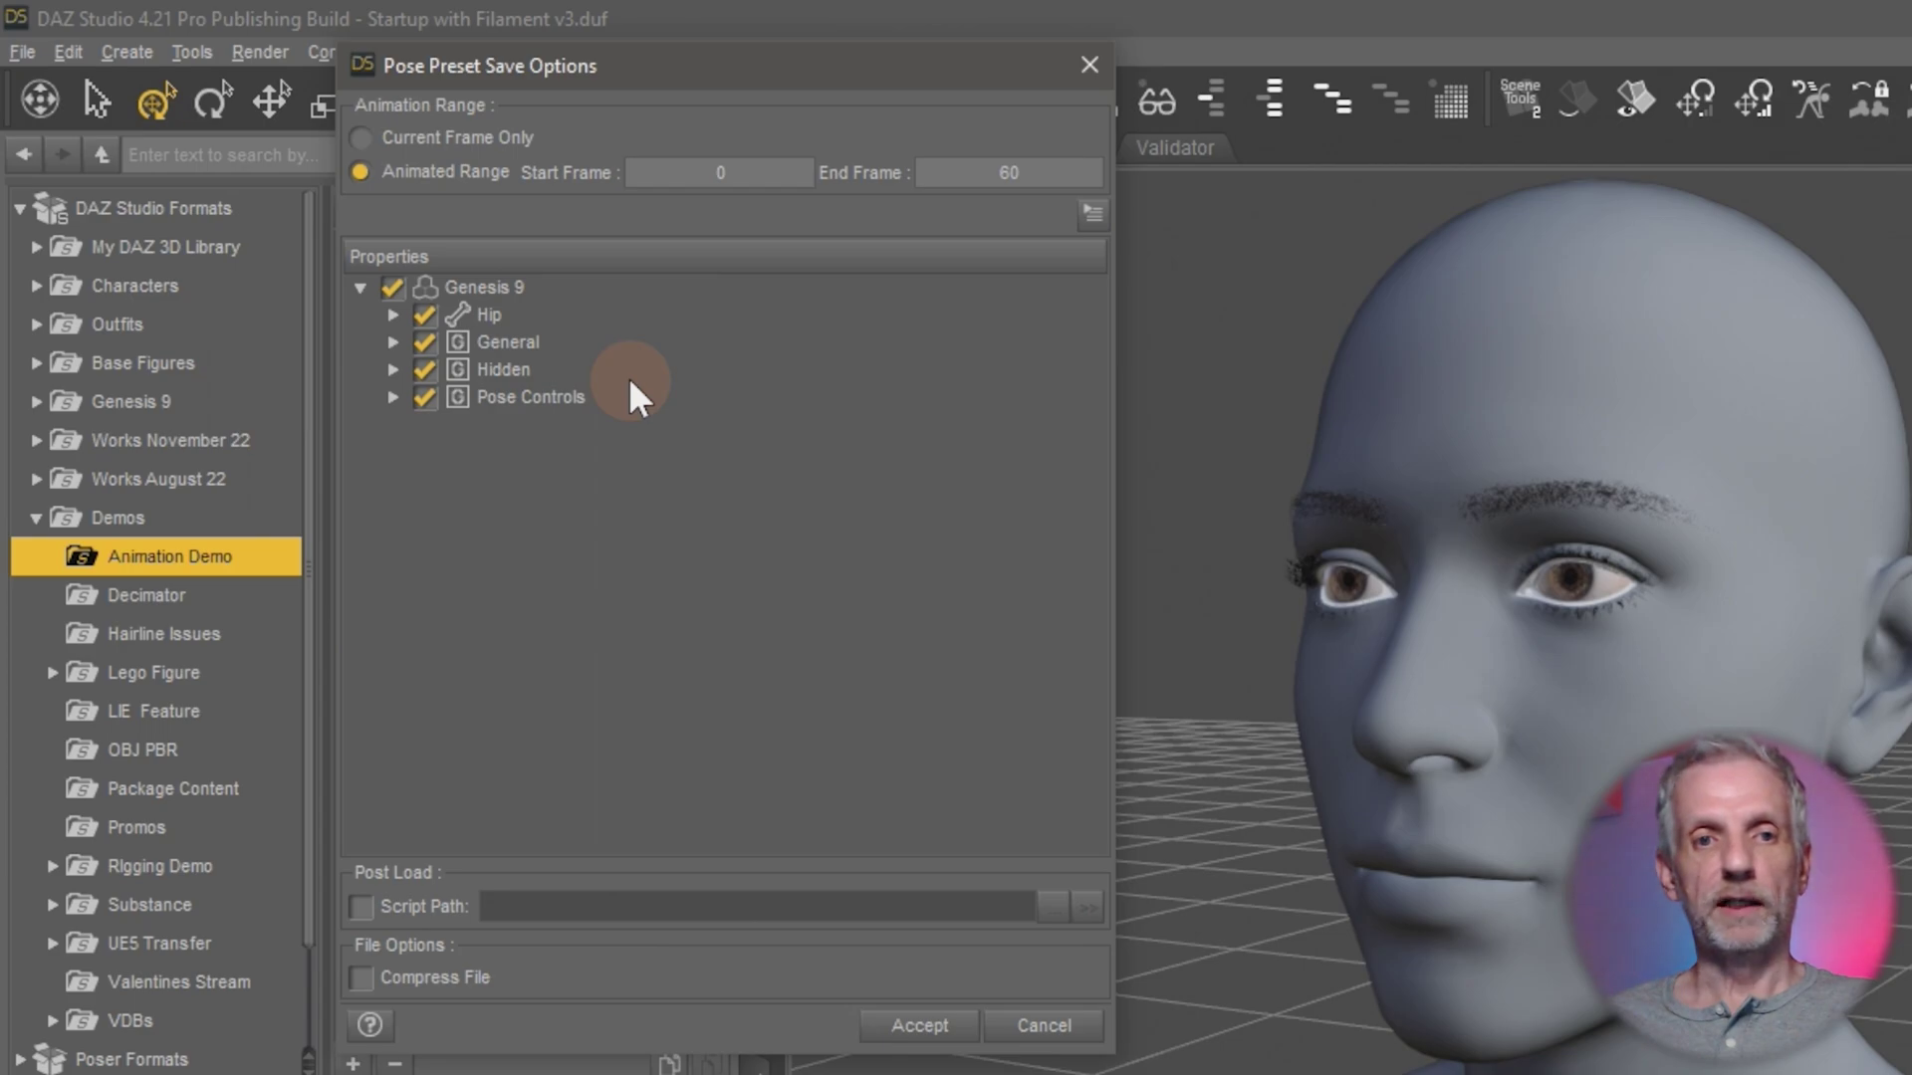
pyautogui.click(391, 288)
pyautogui.click(393, 397)
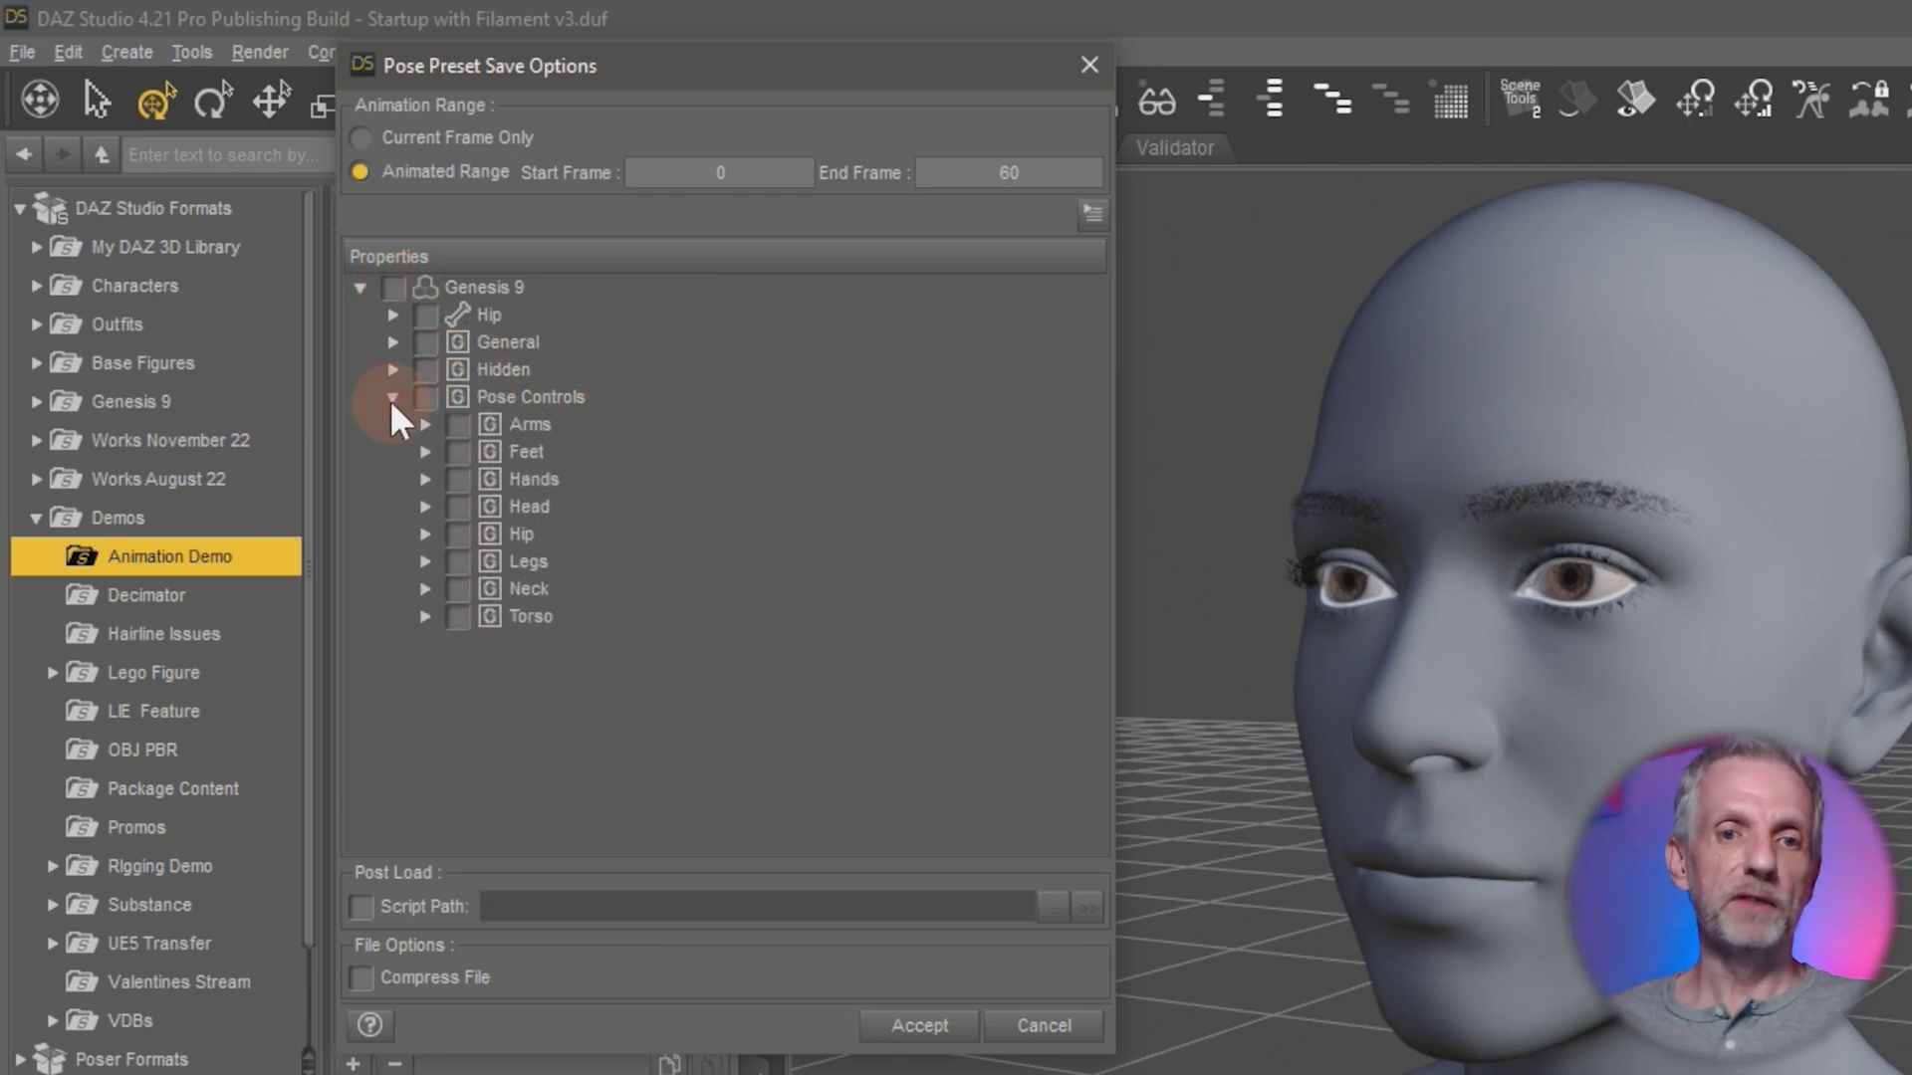
pyautogui.click(427, 507)
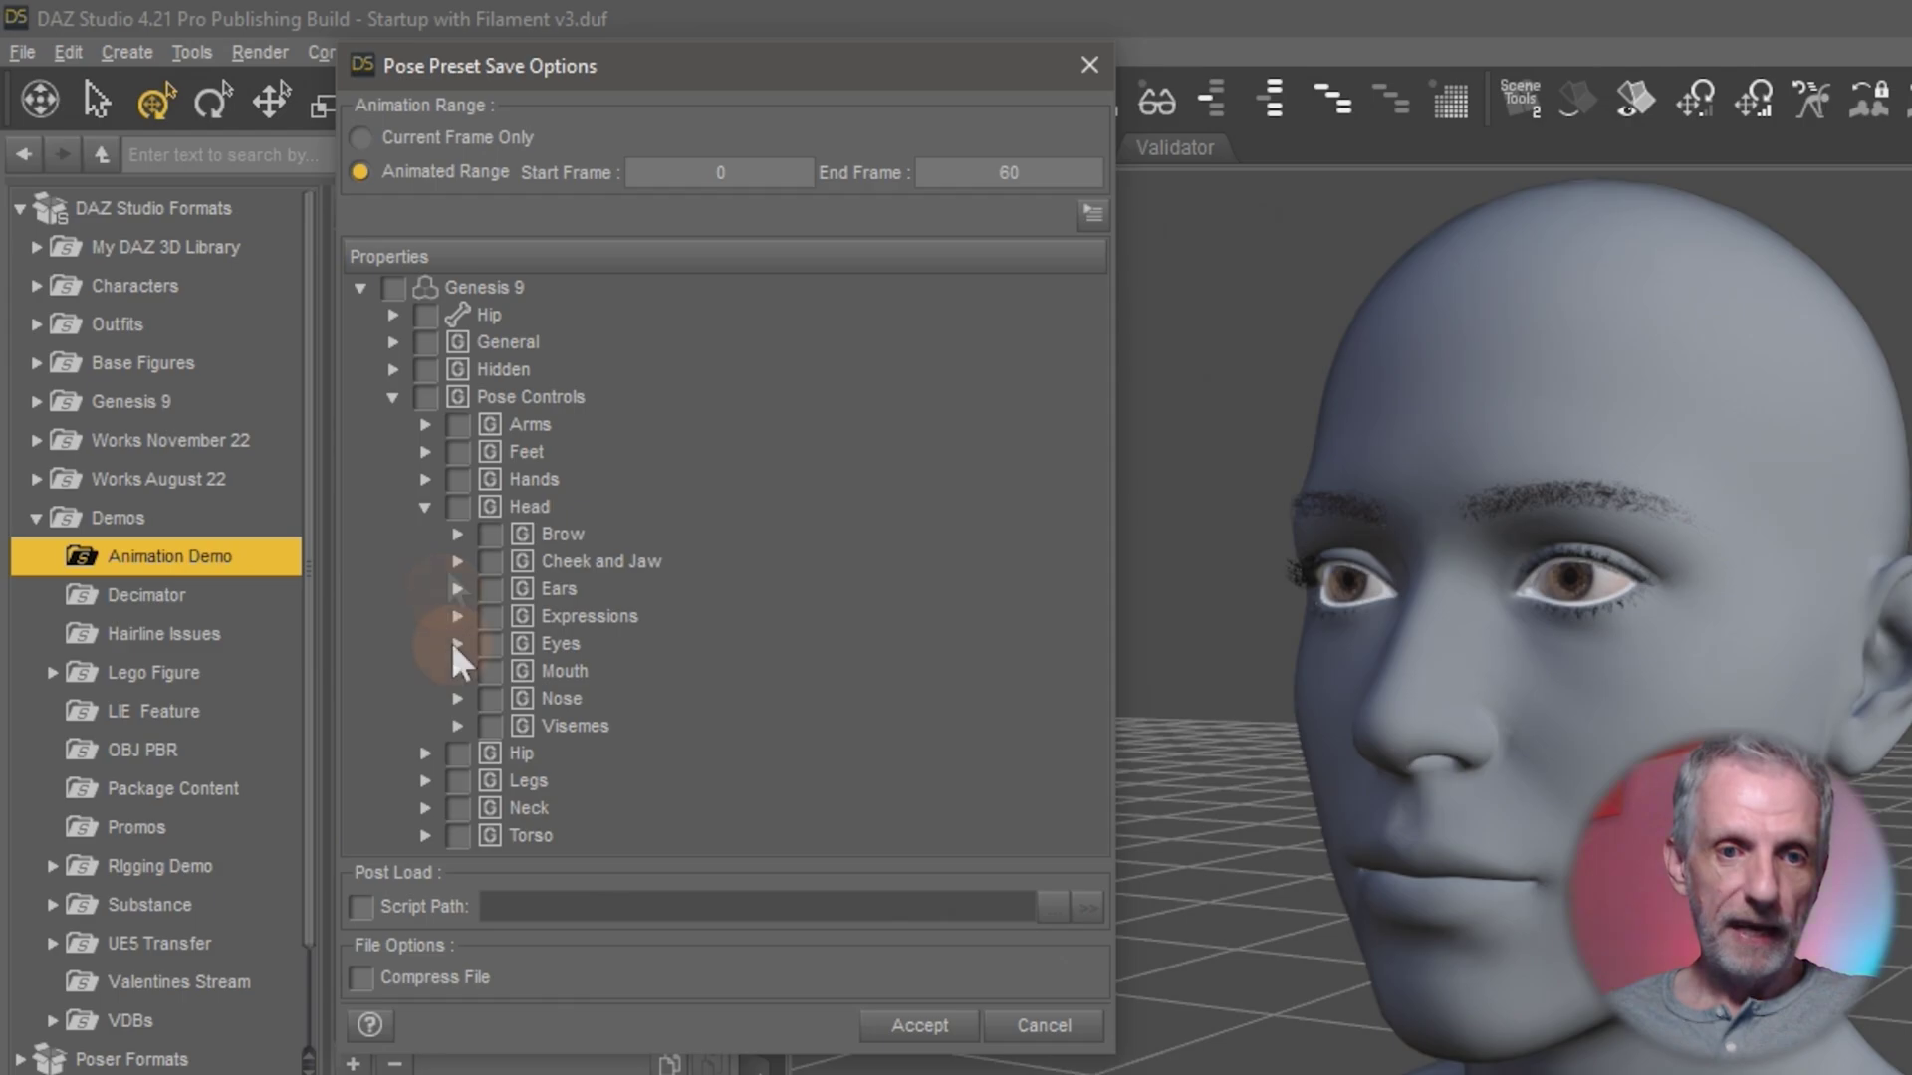
pyautogui.click(455, 644)
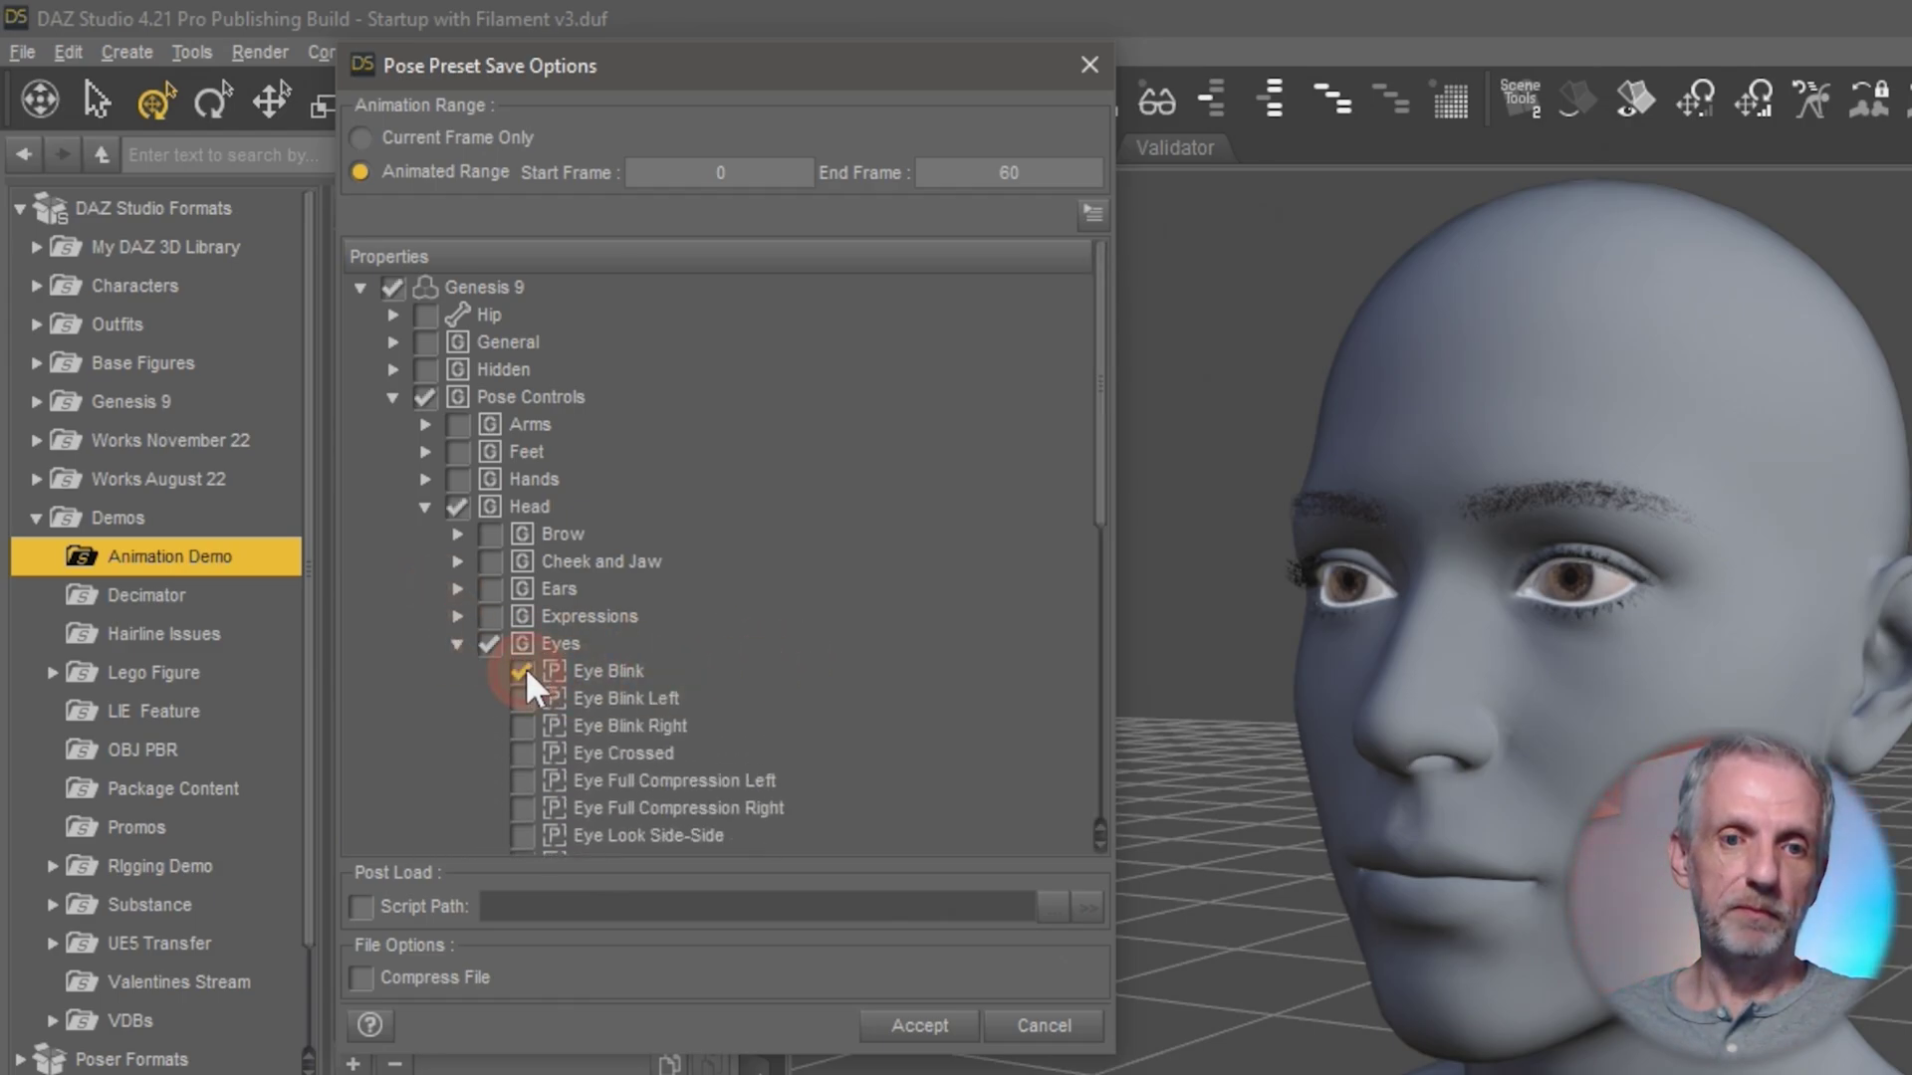
pyautogui.scroll(-7, 833, 668)
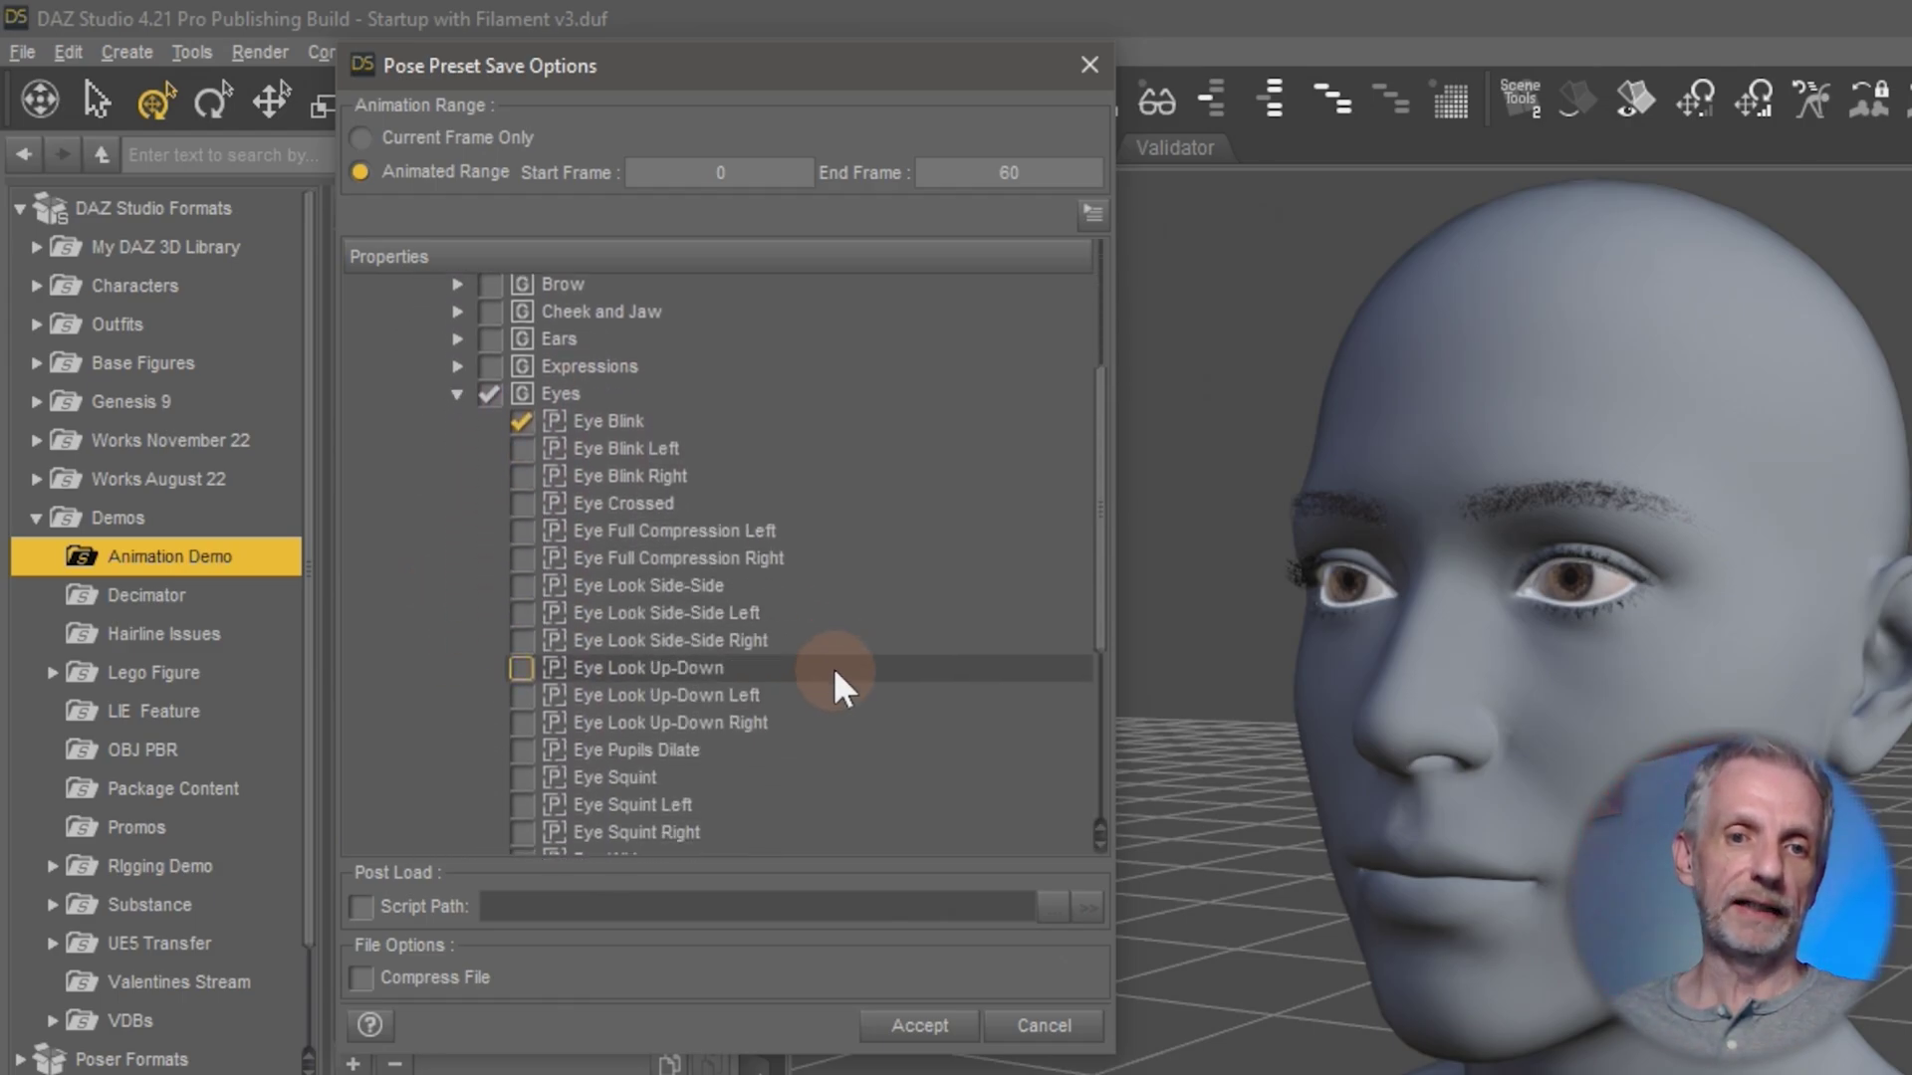
pyautogui.scroll(7, 833, 667)
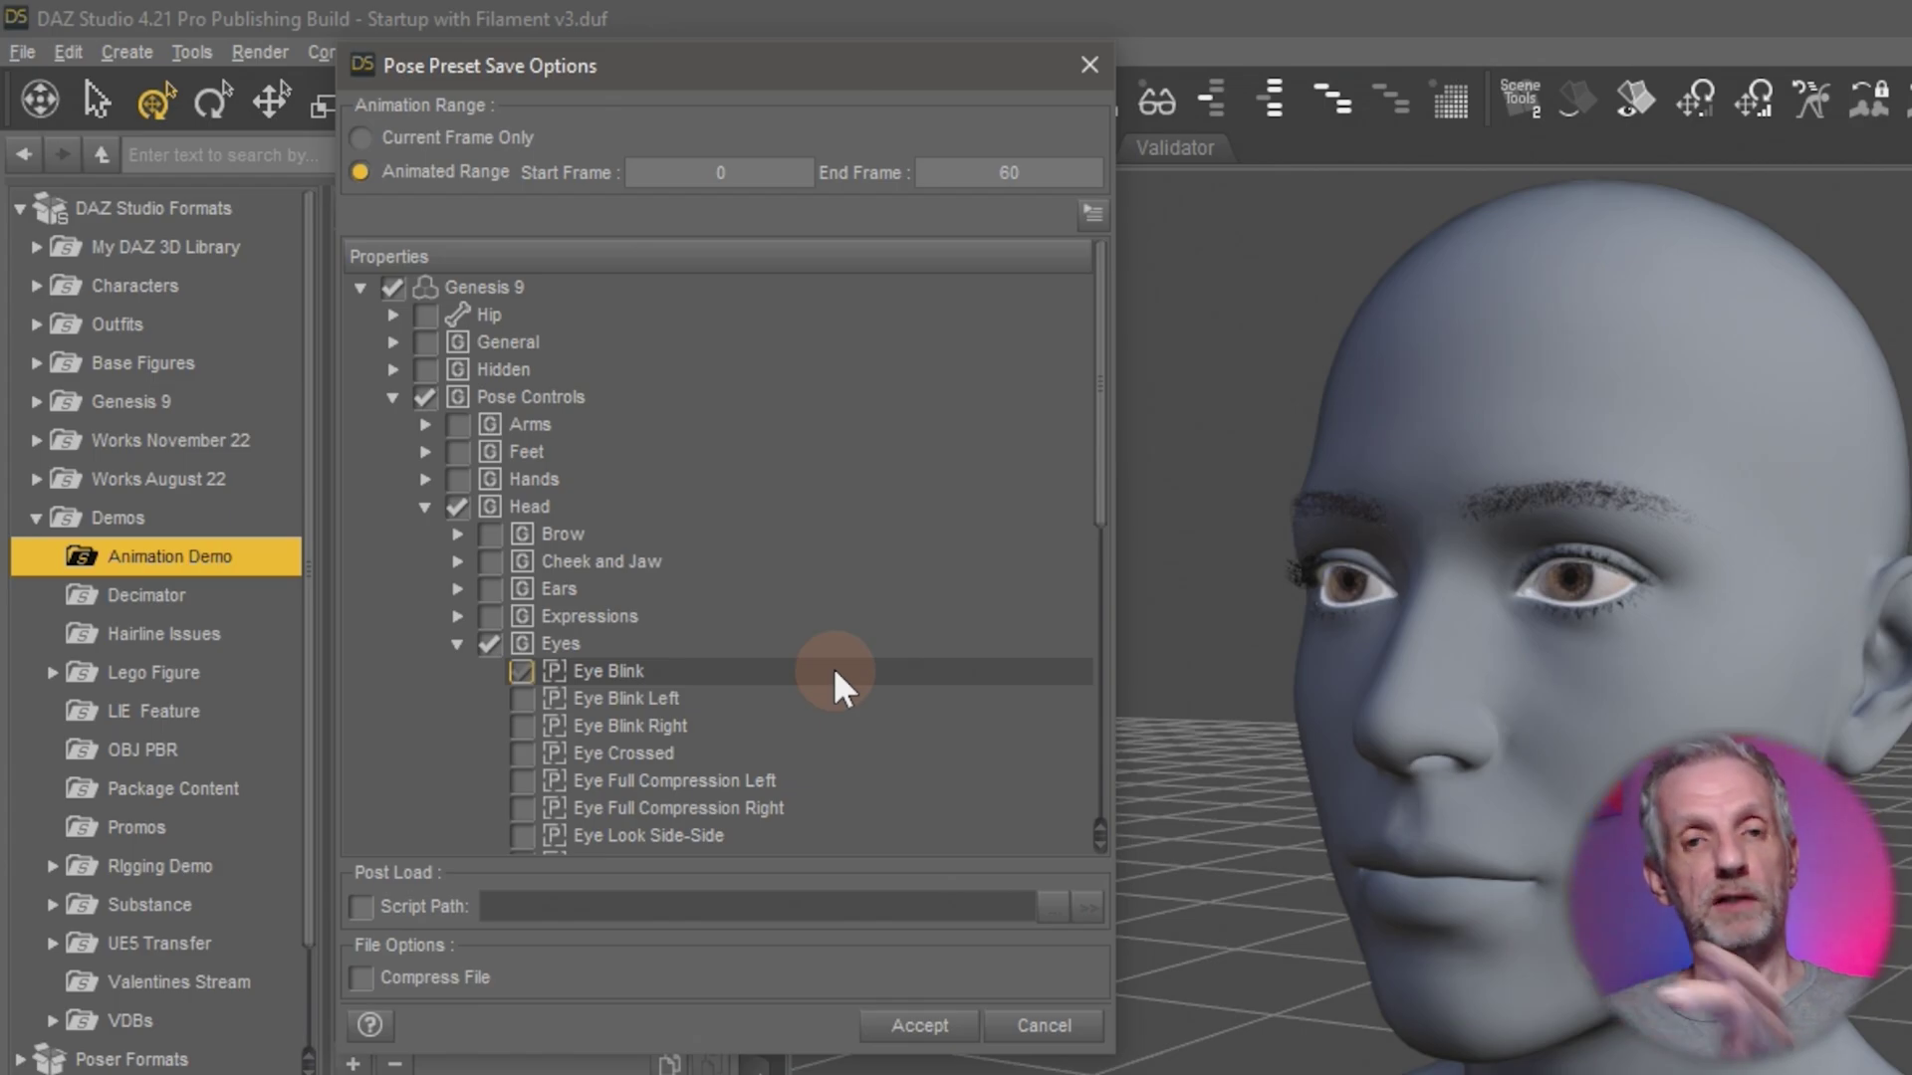
# - Accept the G9 Eye Blink preset, set the timeline Total to 181 frames, and go to frame 70
pyautogui.click(941, 1026)
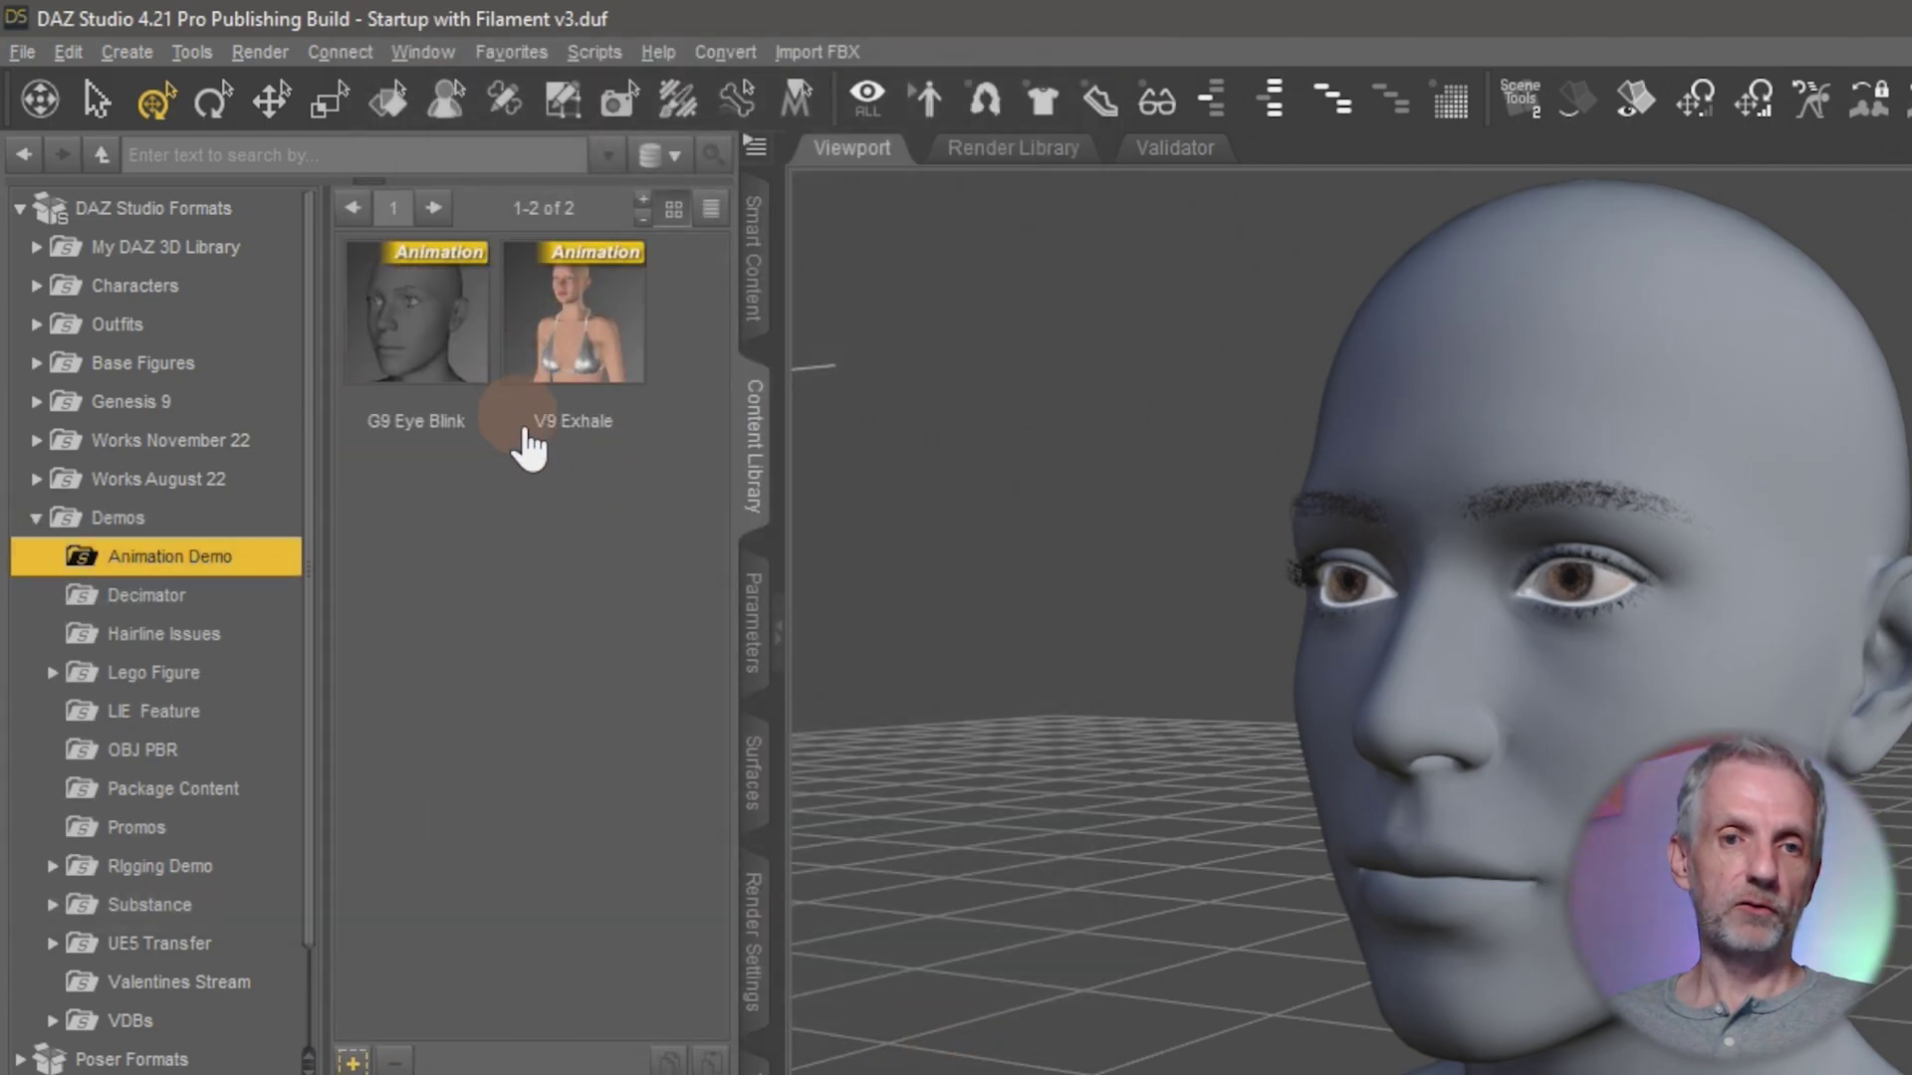
pyautogui.click(426, 320)
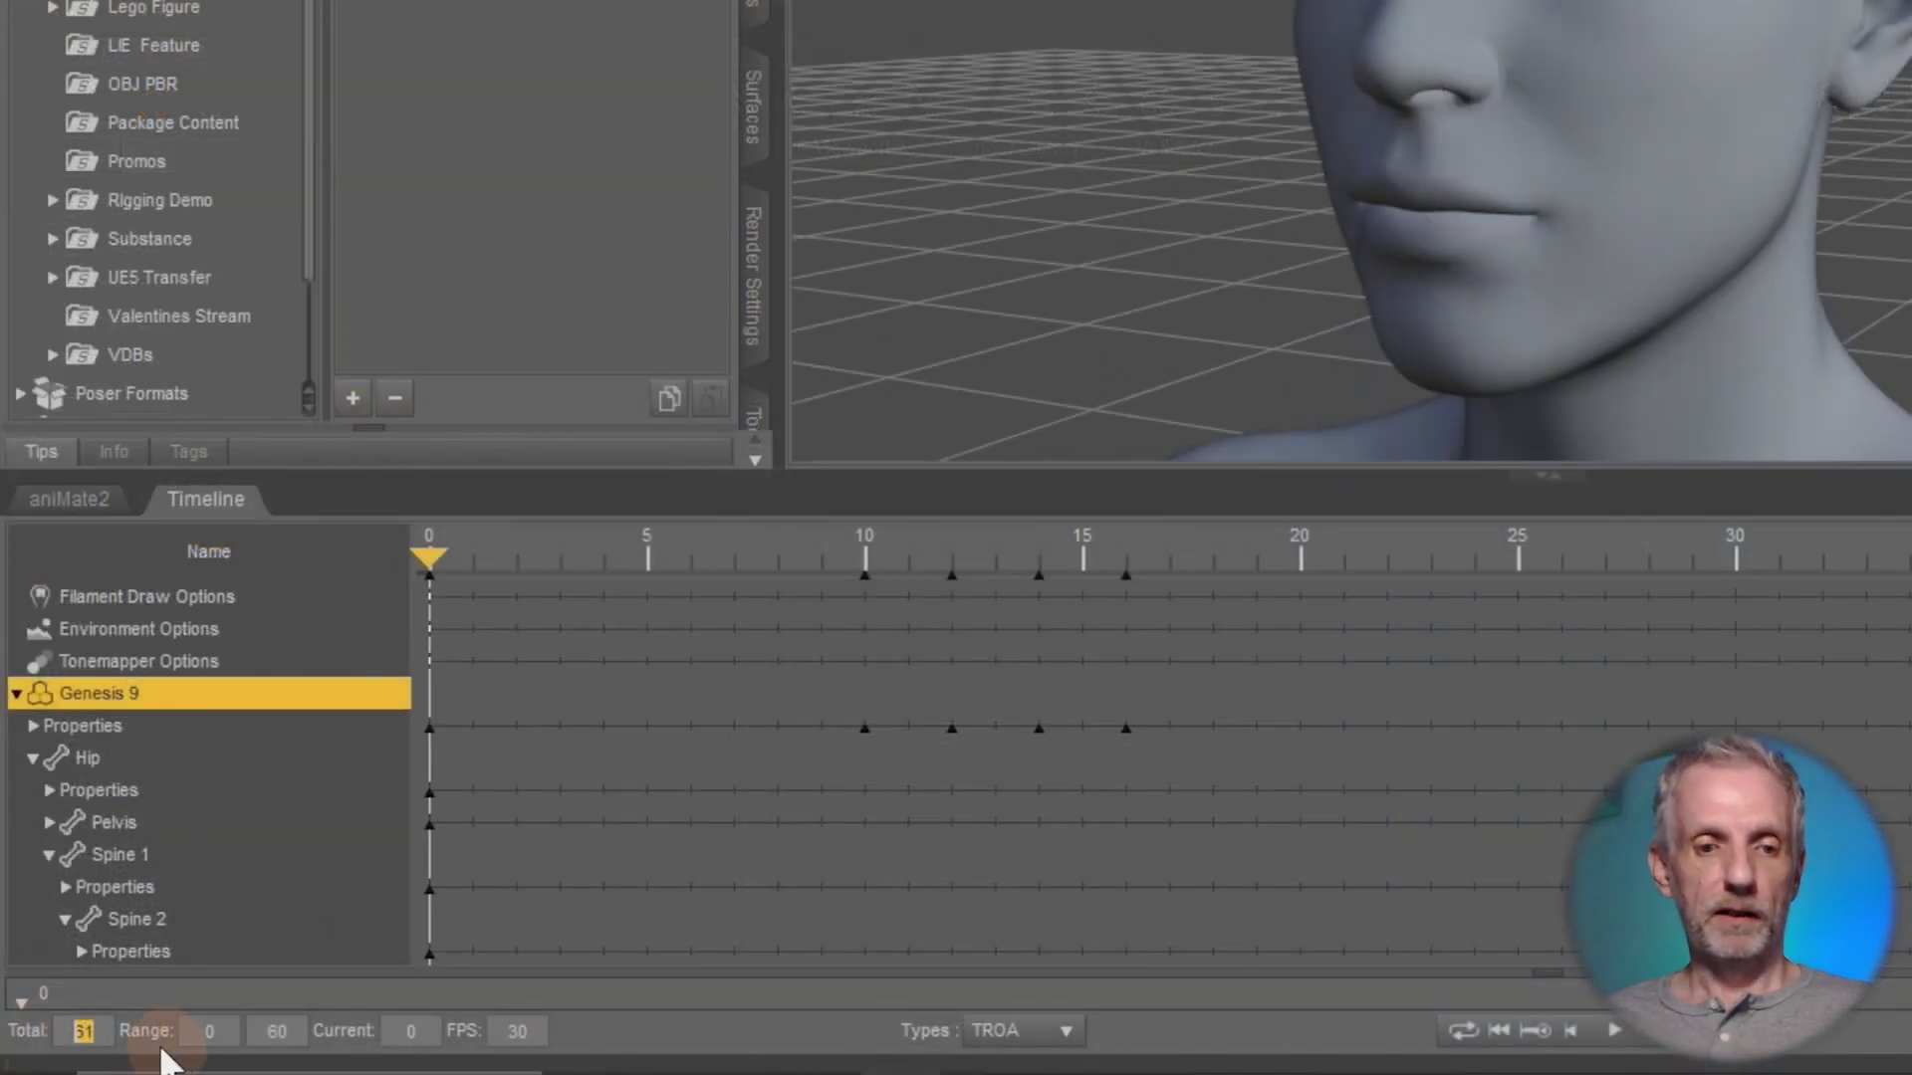
pyautogui.click(82, 1030)
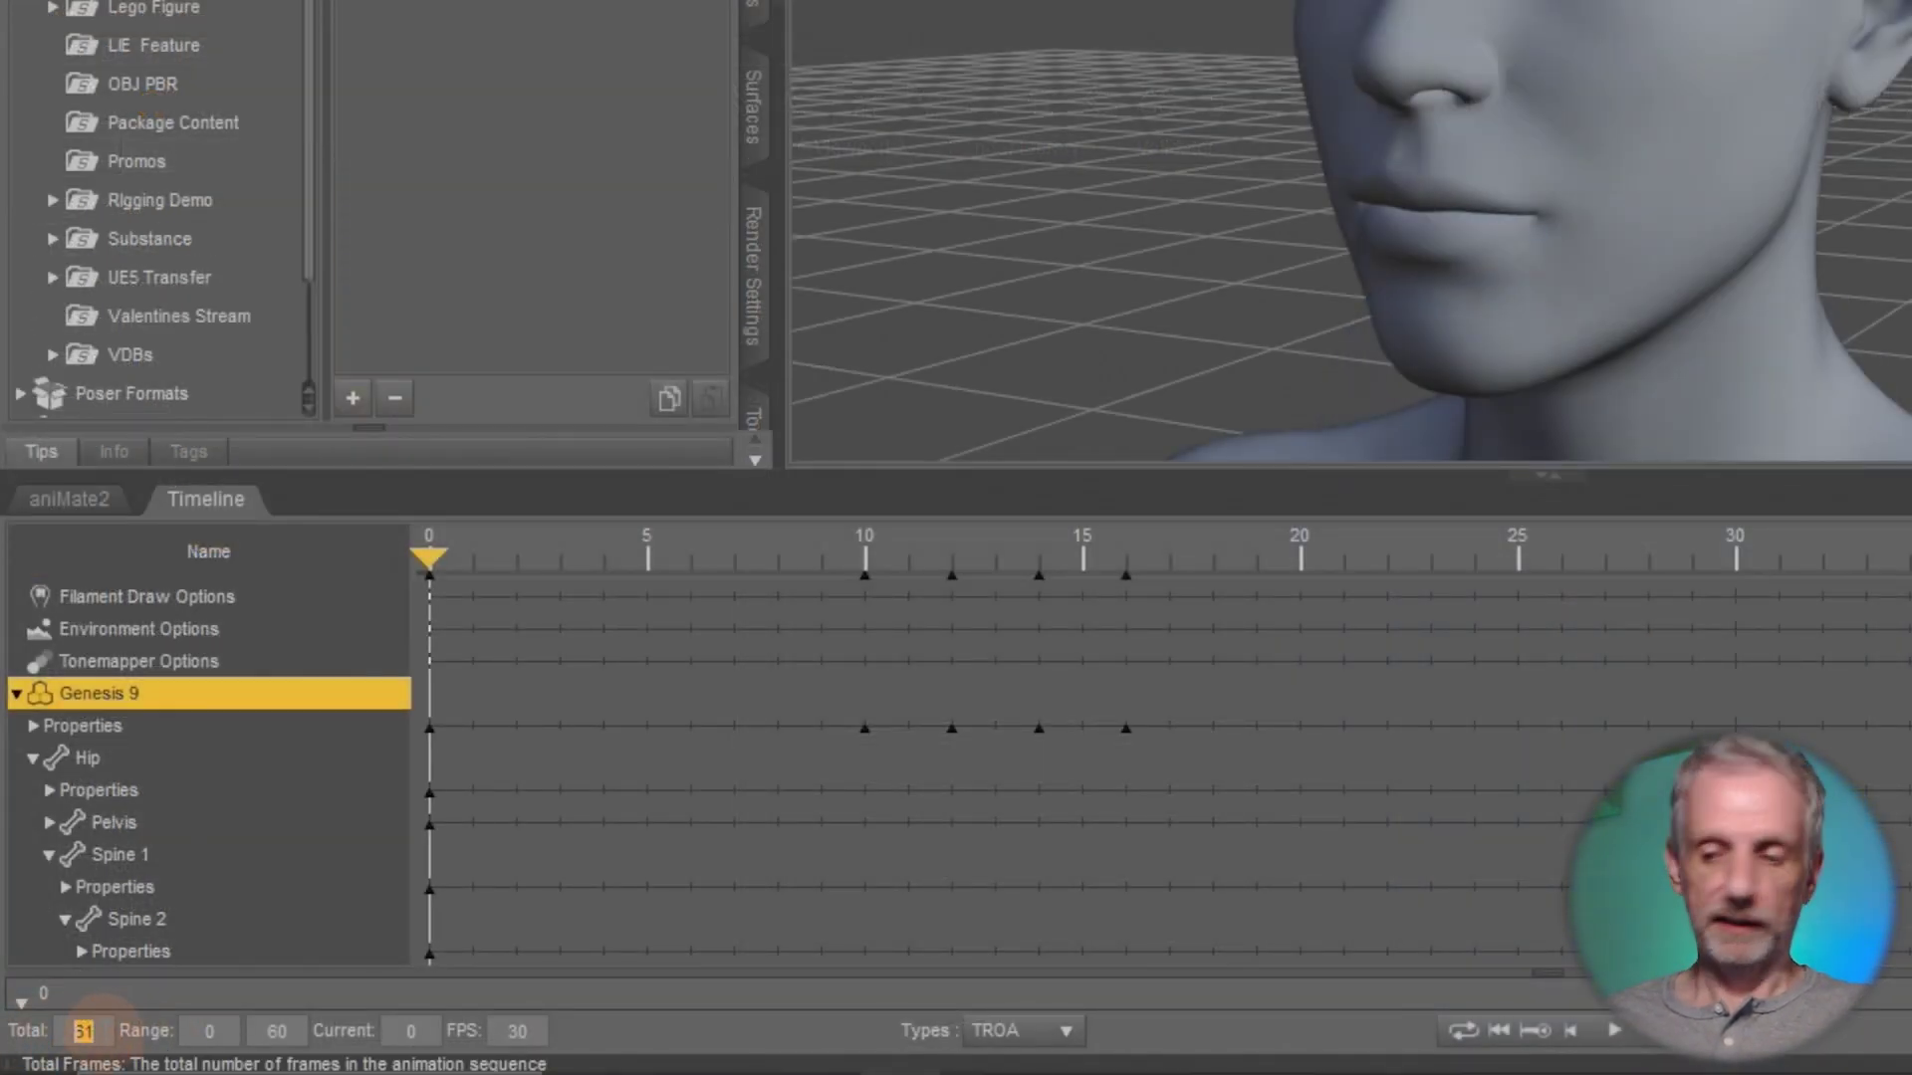
pyautogui.write('18')
pyautogui.press('Return')
pyautogui.write('1')
pyautogui.press('Return')
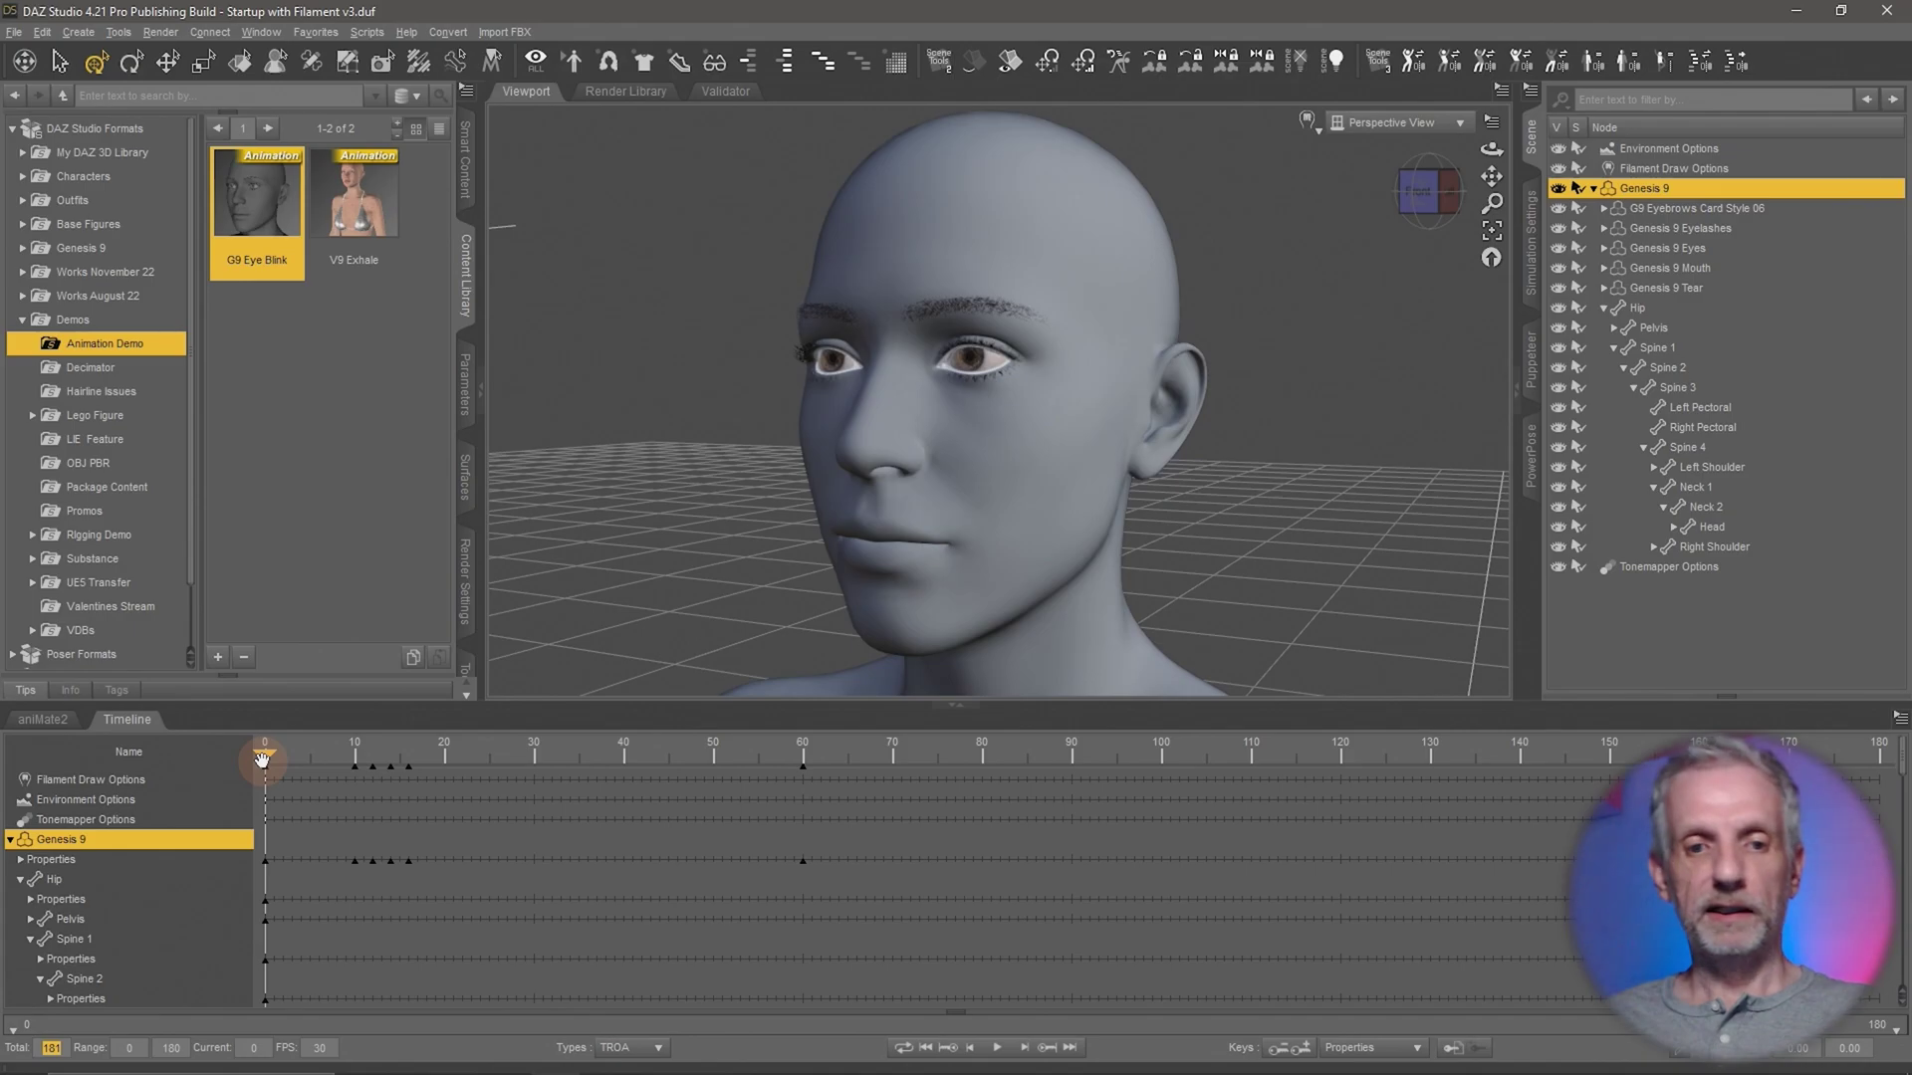
pyautogui.moveTo(262, 758); pyautogui.dragTo(880, 777)
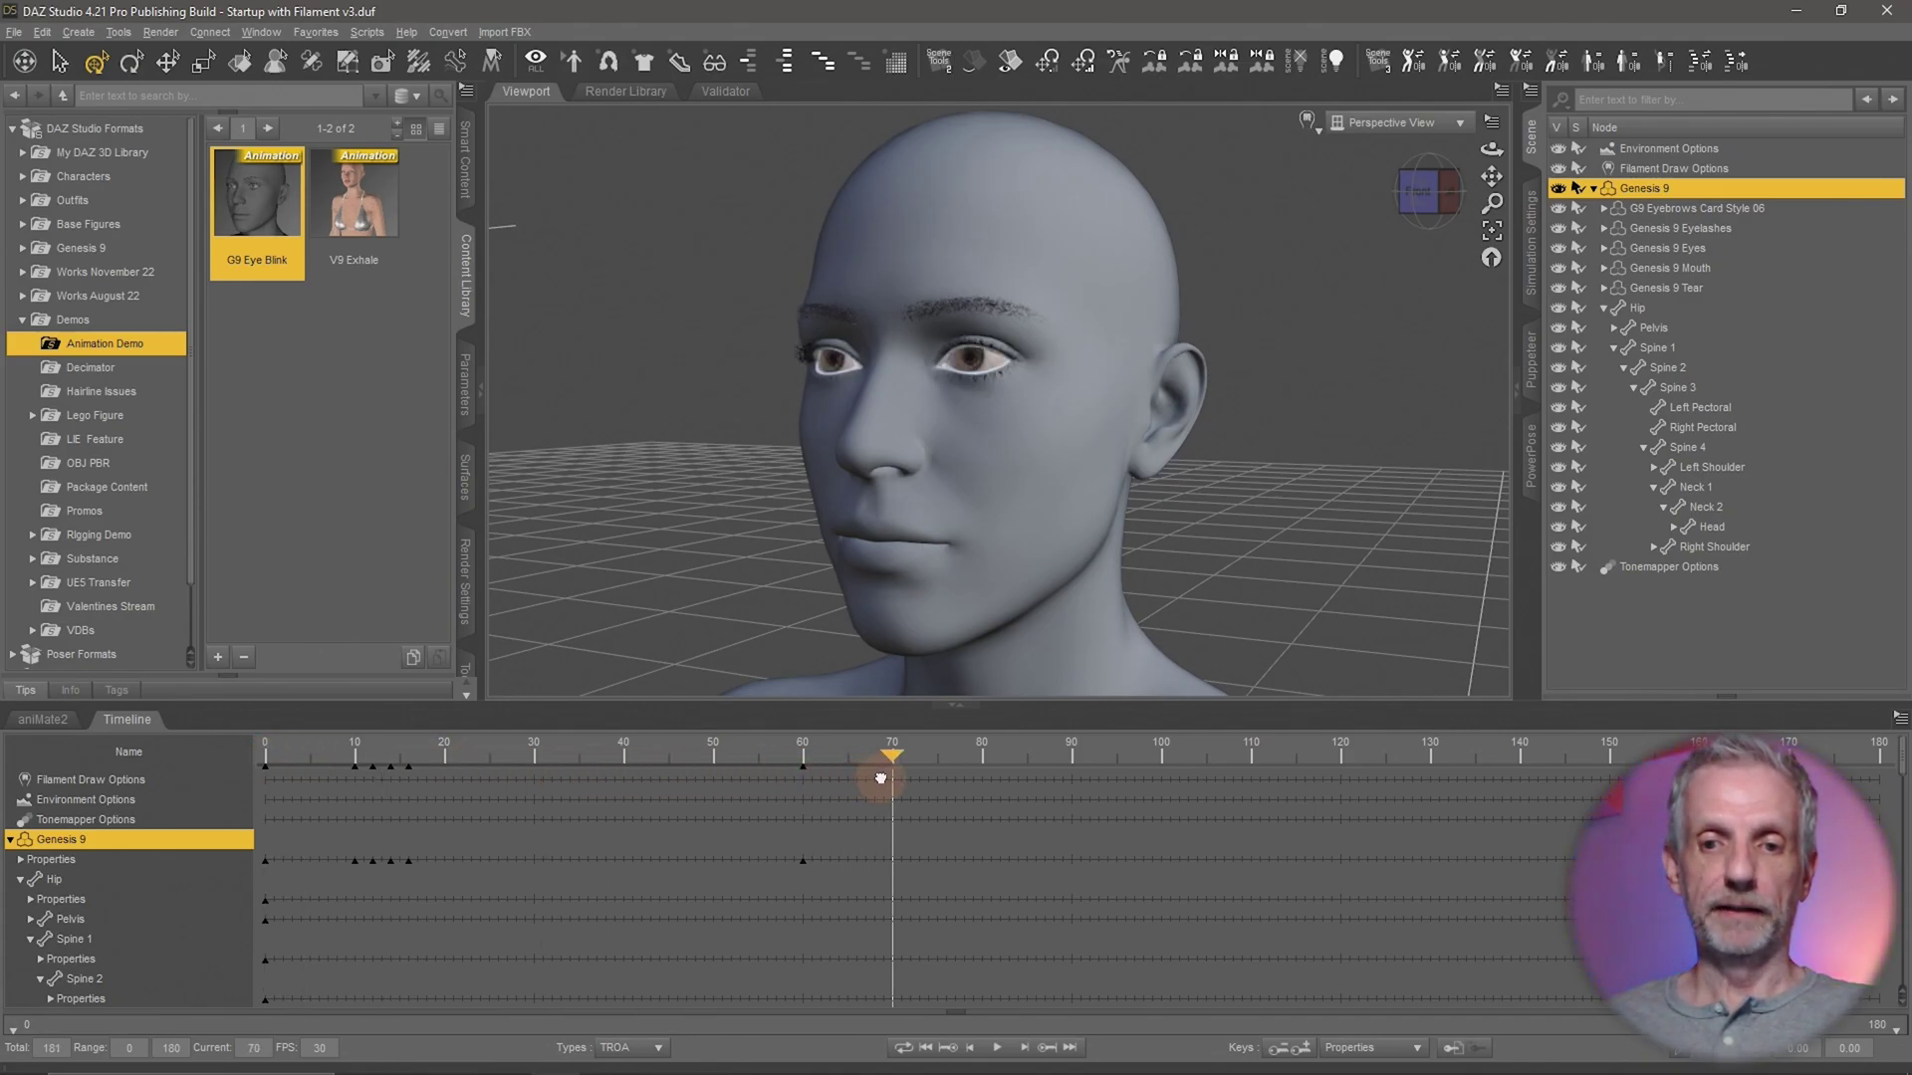
# - Apply G9 Eye Blink at frame 70, drop it again at frame 120, and select keys 80–86
pyautogui.doubleClick(272, 215)
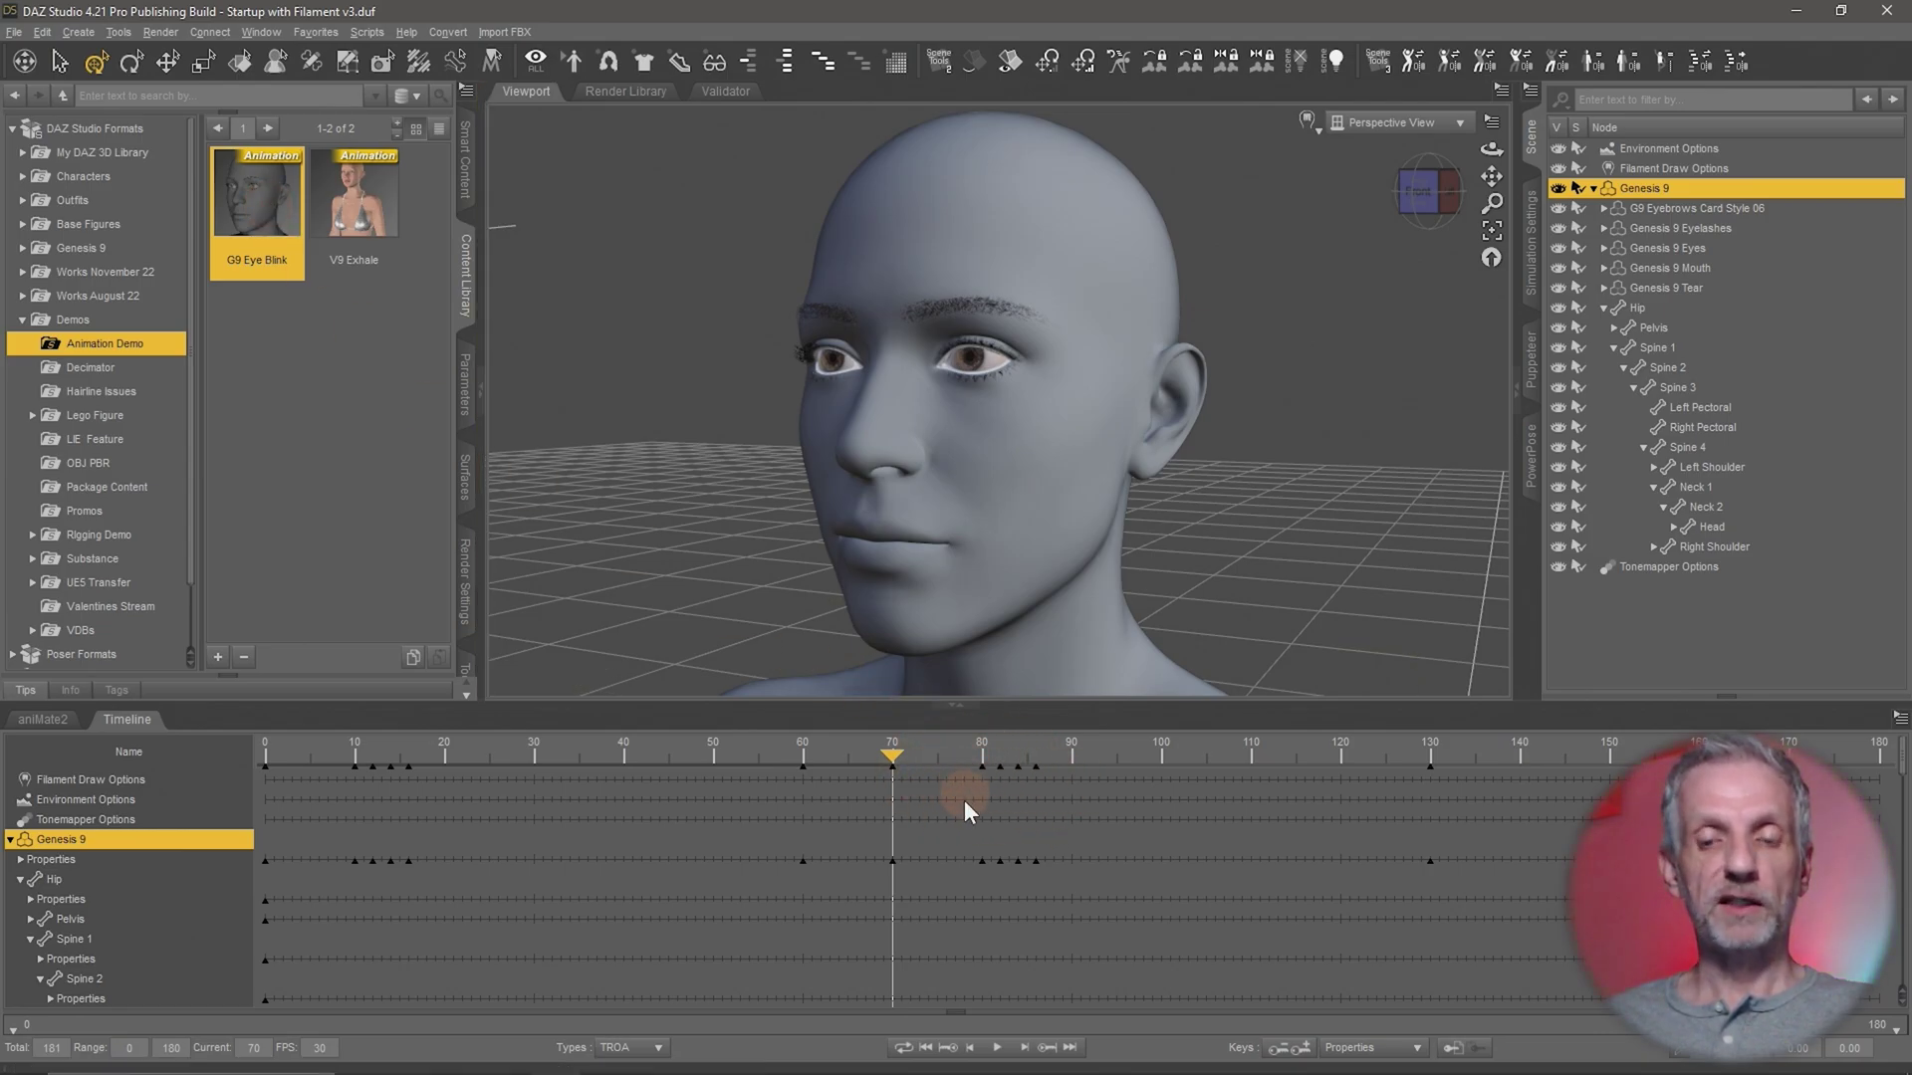
pyautogui.moveTo(892, 777); pyautogui.dragTo(1326, 815)
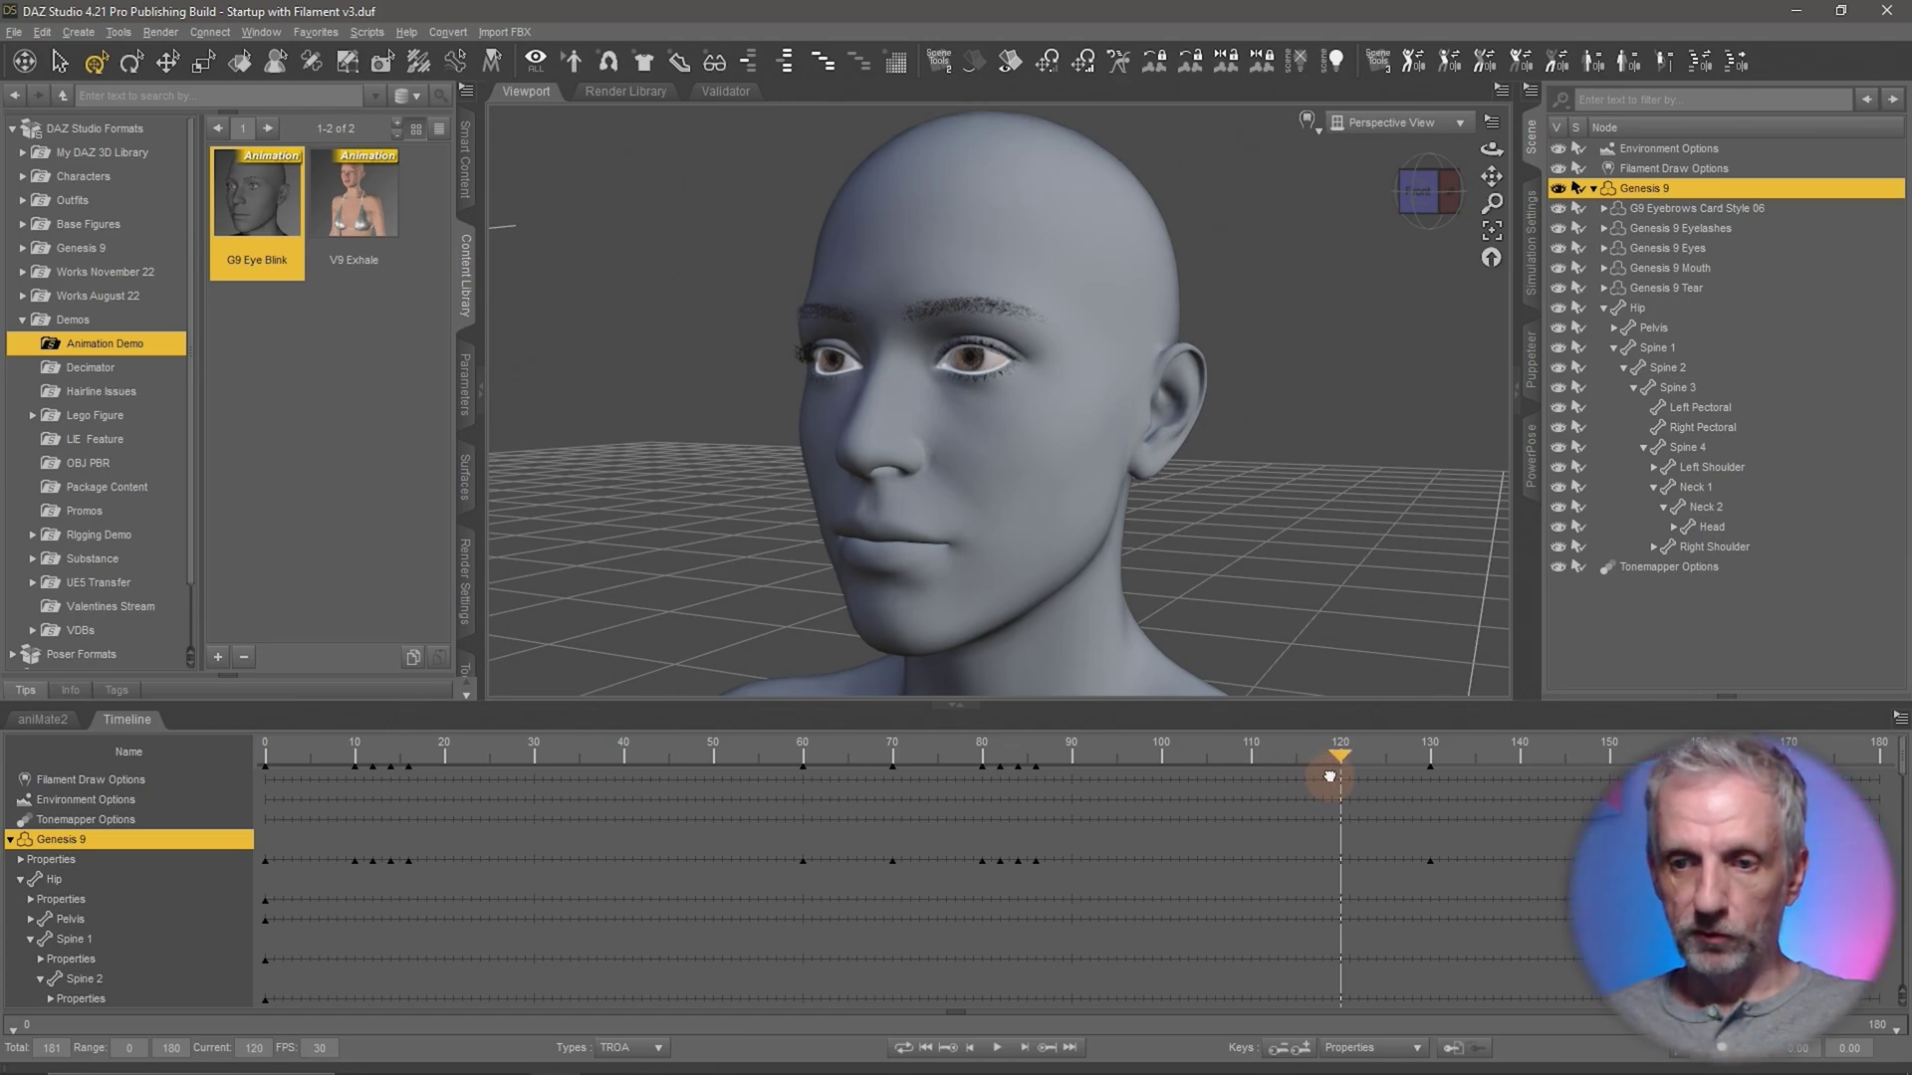
pyautogui.moveTo(289, 262); pyautogui.dragTo(265, 757)
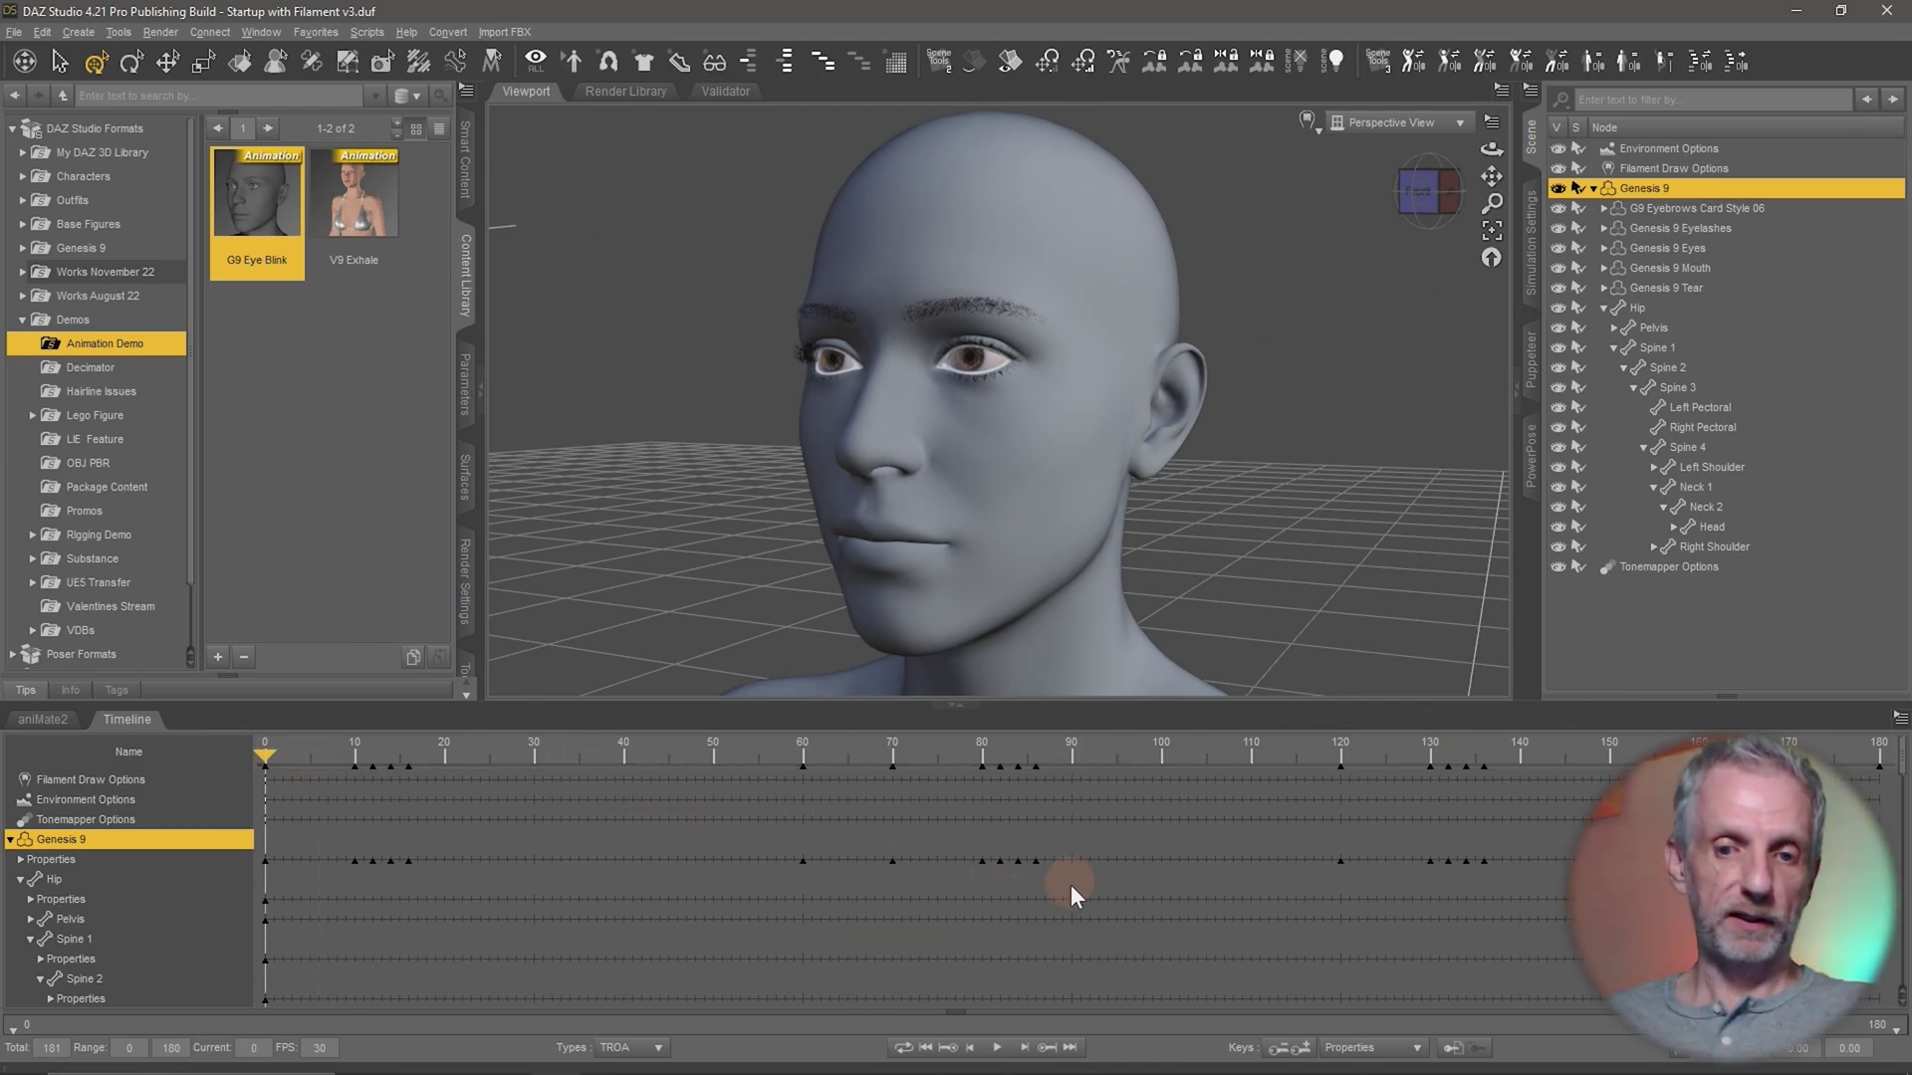
pyautogui.moveTo(954, 832); pyautogui.dragTo(1089, 898)
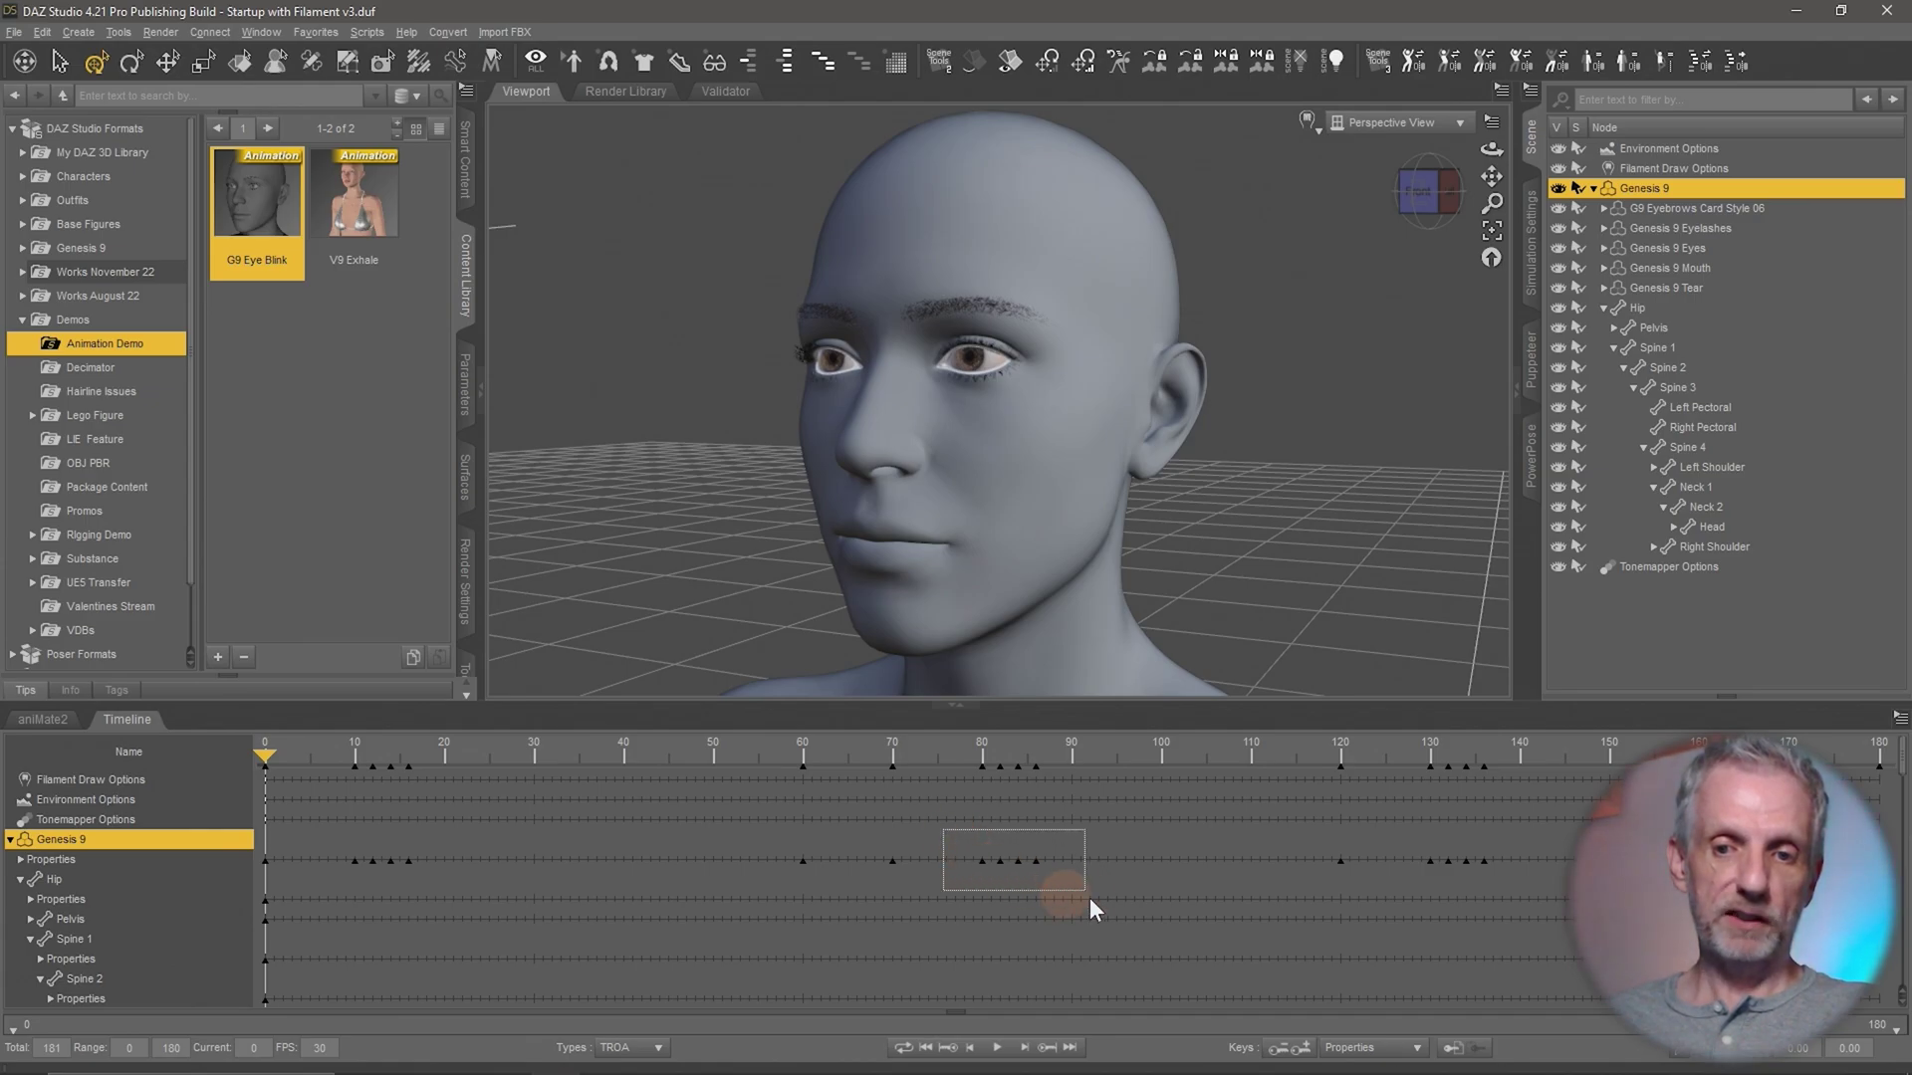
# - Copy the blink keys from frames 80–86 and paste them at frame 40
pyautogui.rightClick(1037, 862)
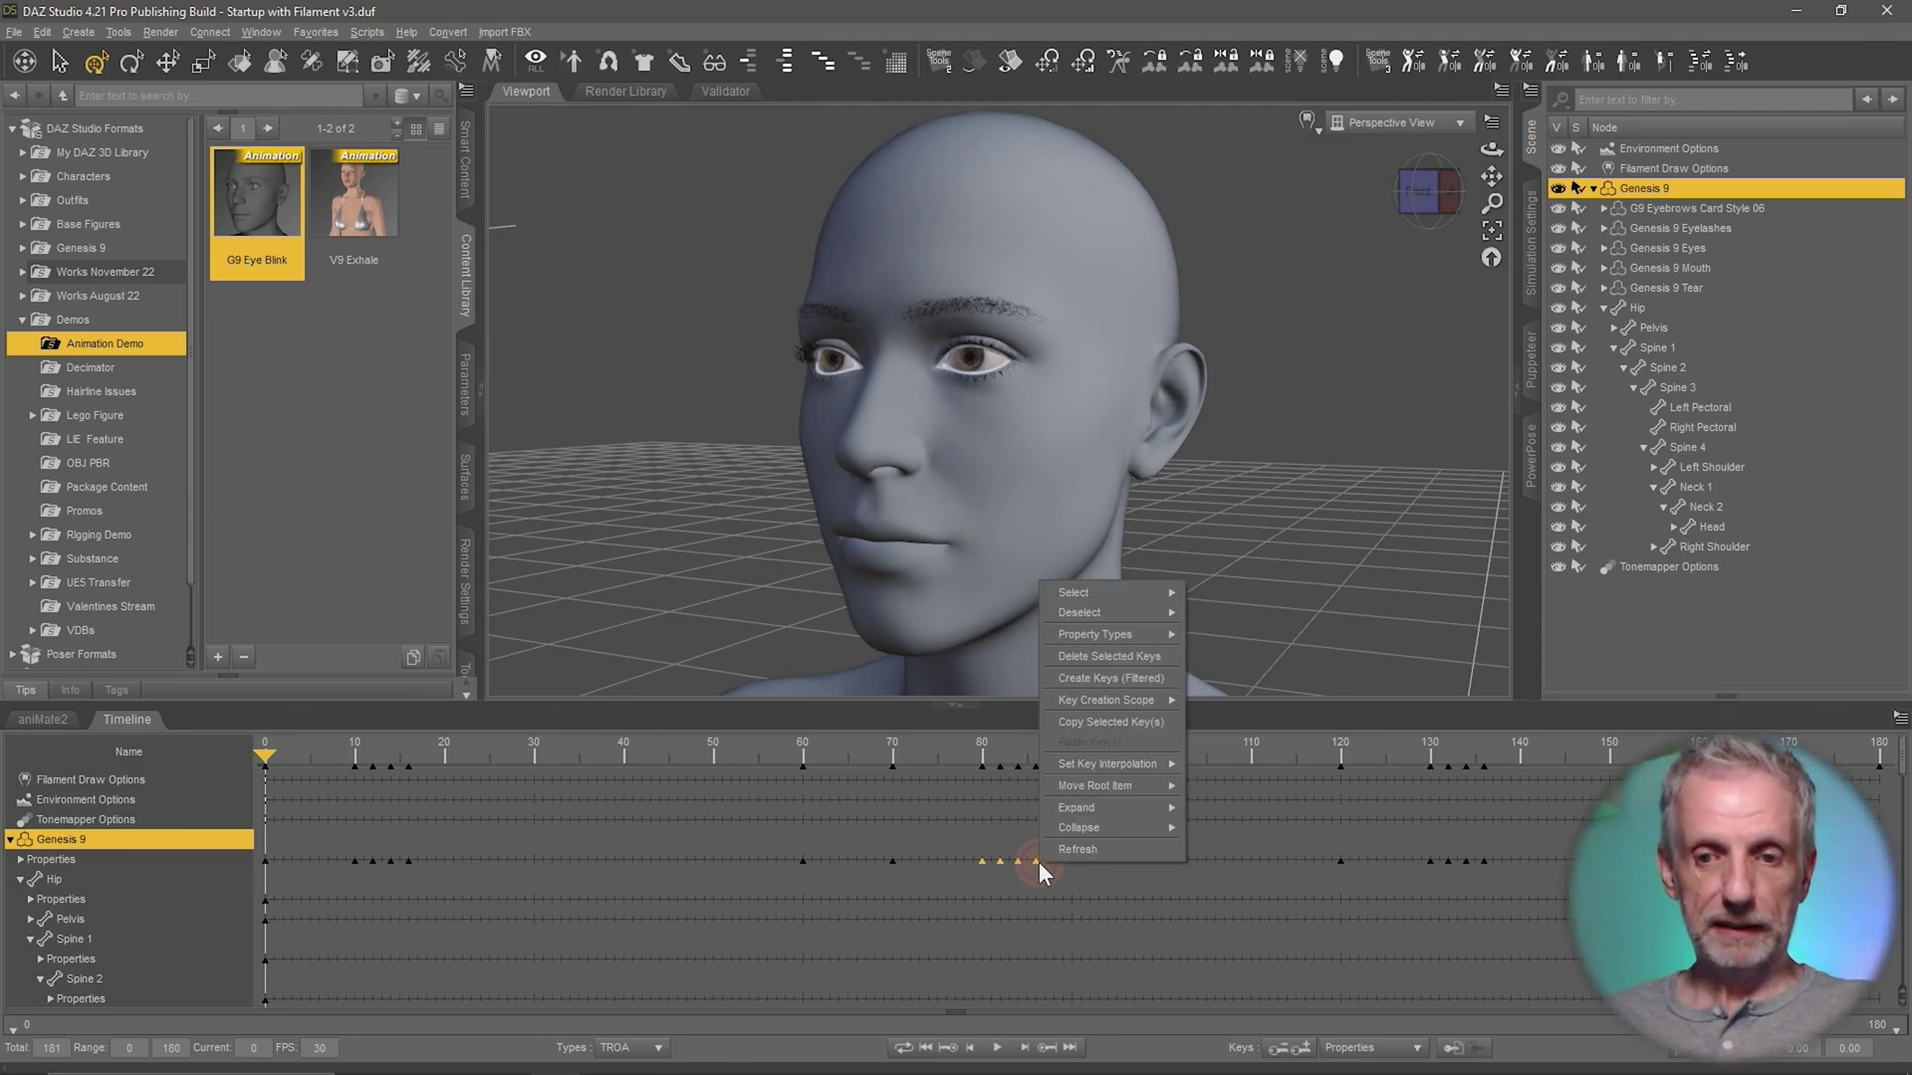
pyautogui.click(1161, 720)
pyautogui.moveTo(265, 755); pyautogui.dragTo(612, 755)
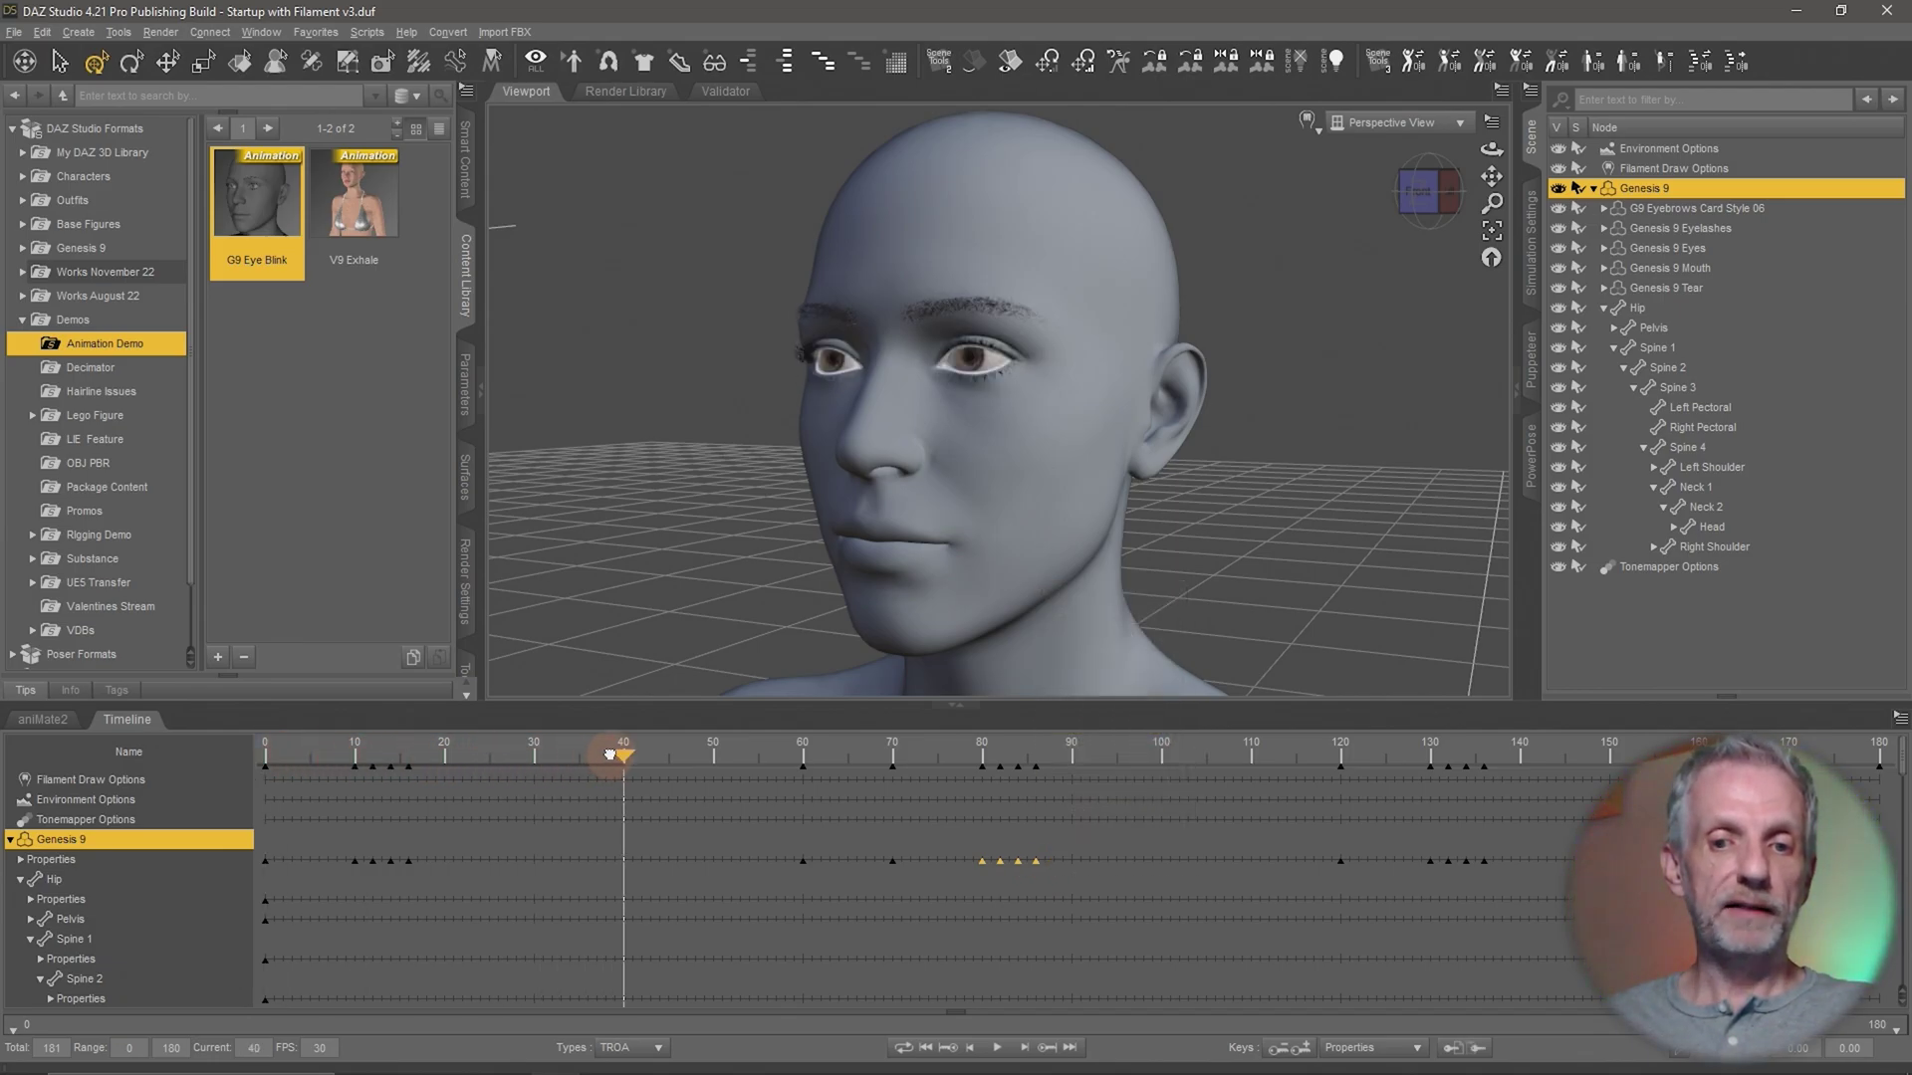
pyautogui.rightClick(626, 866)
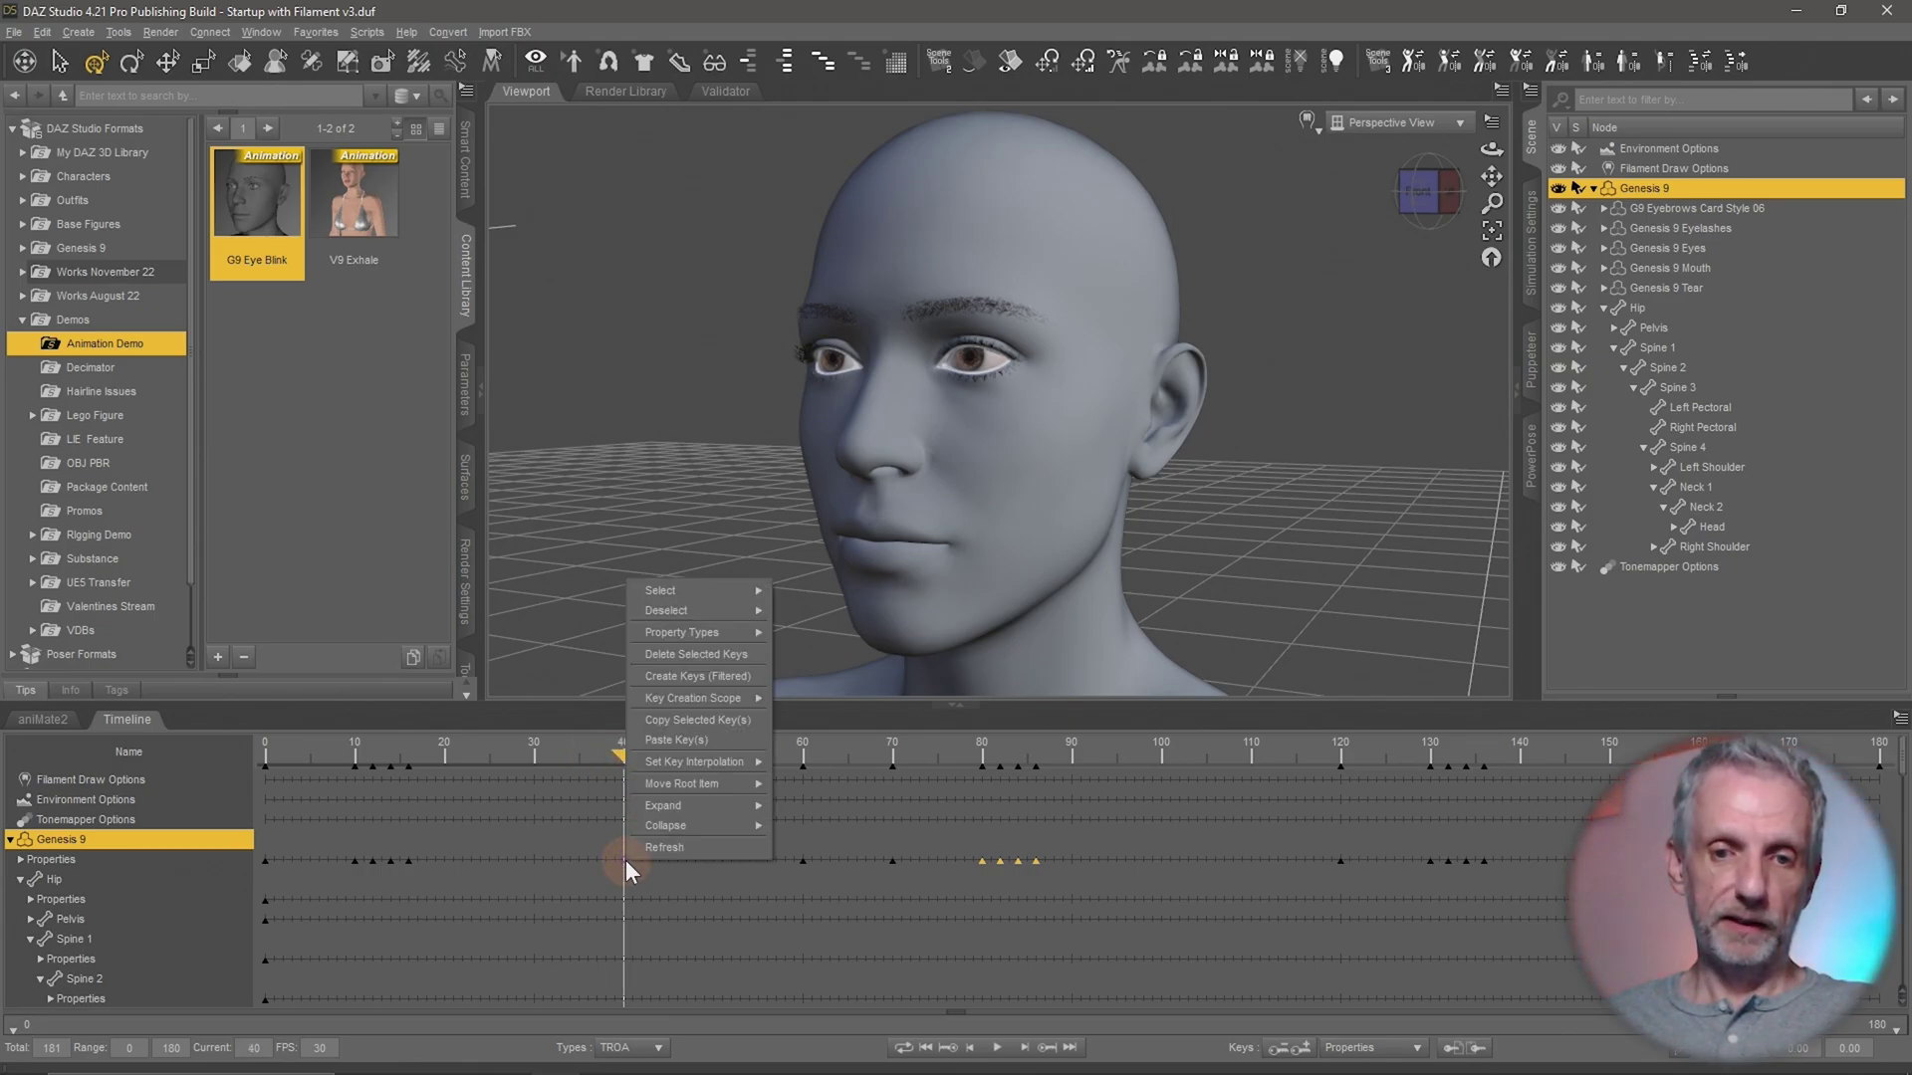
pyautogui.click(715, 740)
pyautogui.moveTo(622, 754); pyautogui.dragTo(1091, 797)
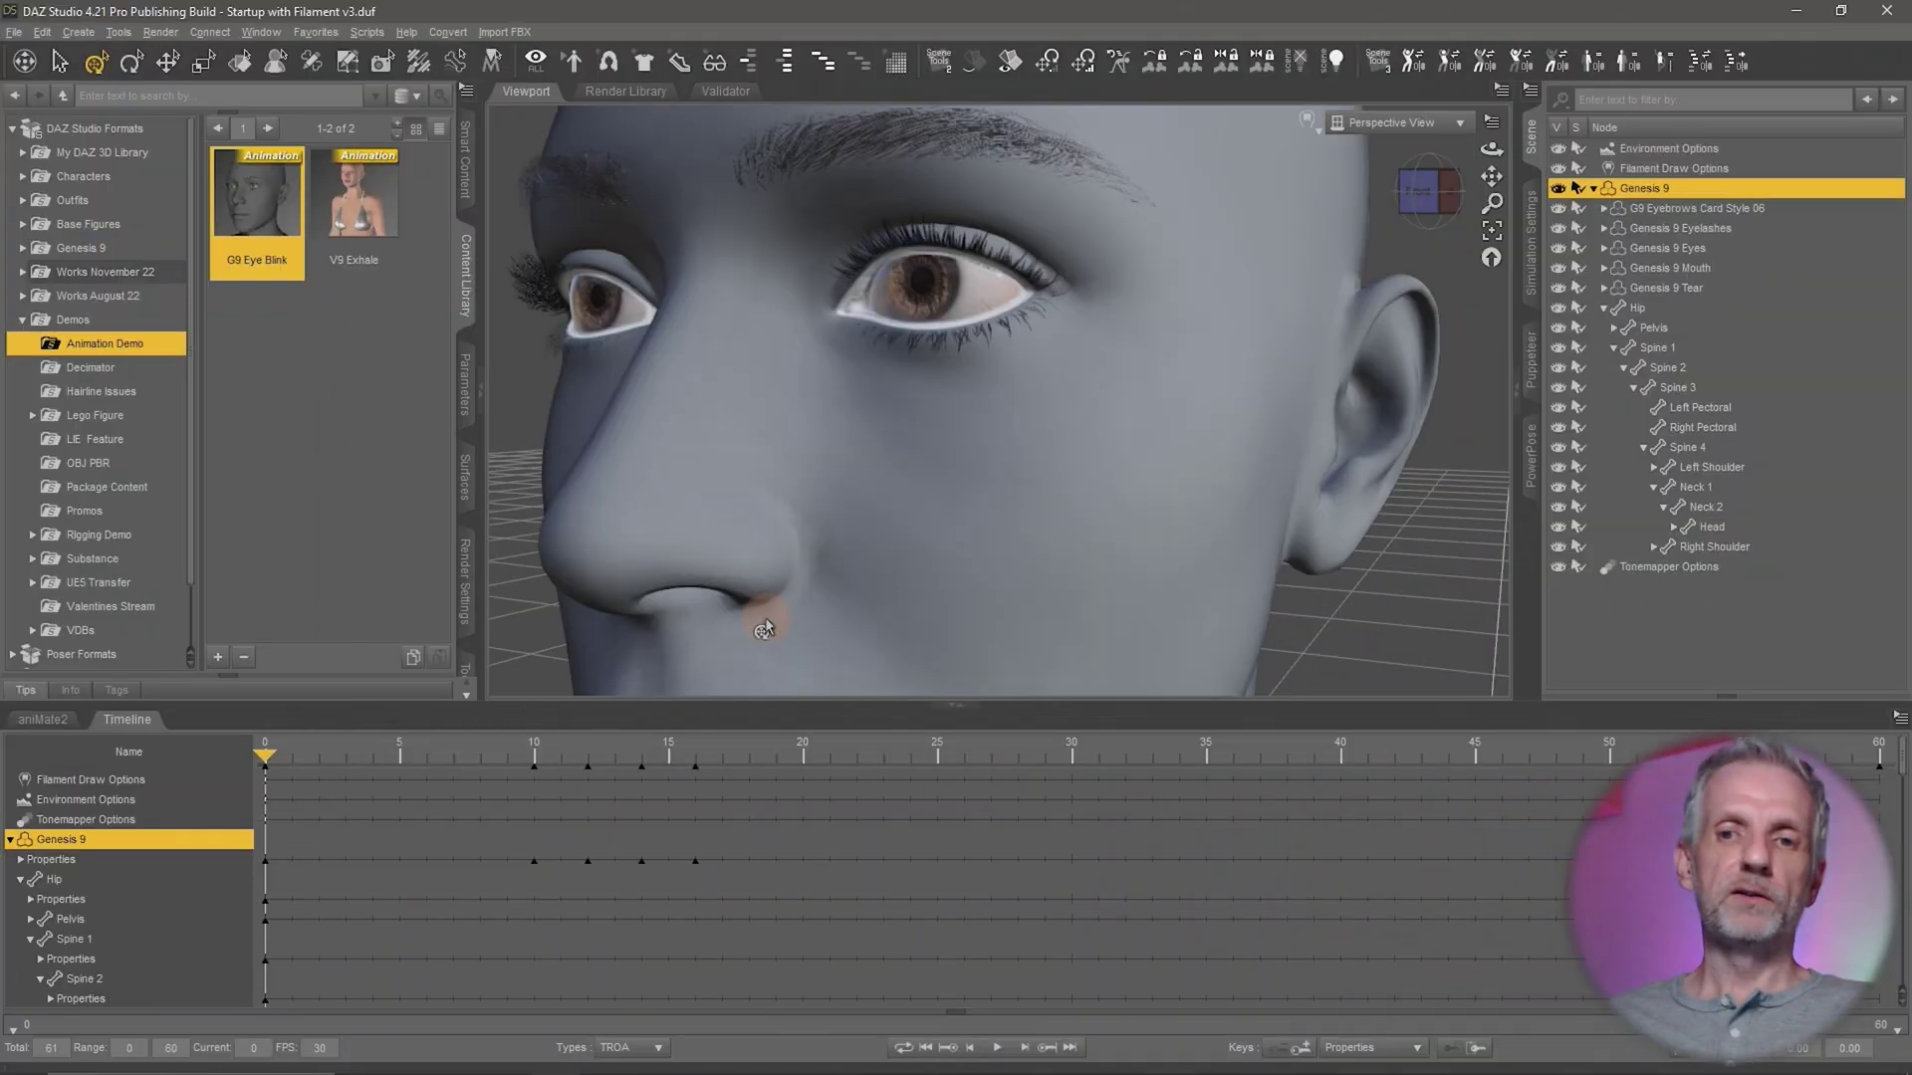
# - Frame the figure's head and shoulders in the viewport and show the aniMate2 pane
pyautogui.scroll(-3, 760, 625)
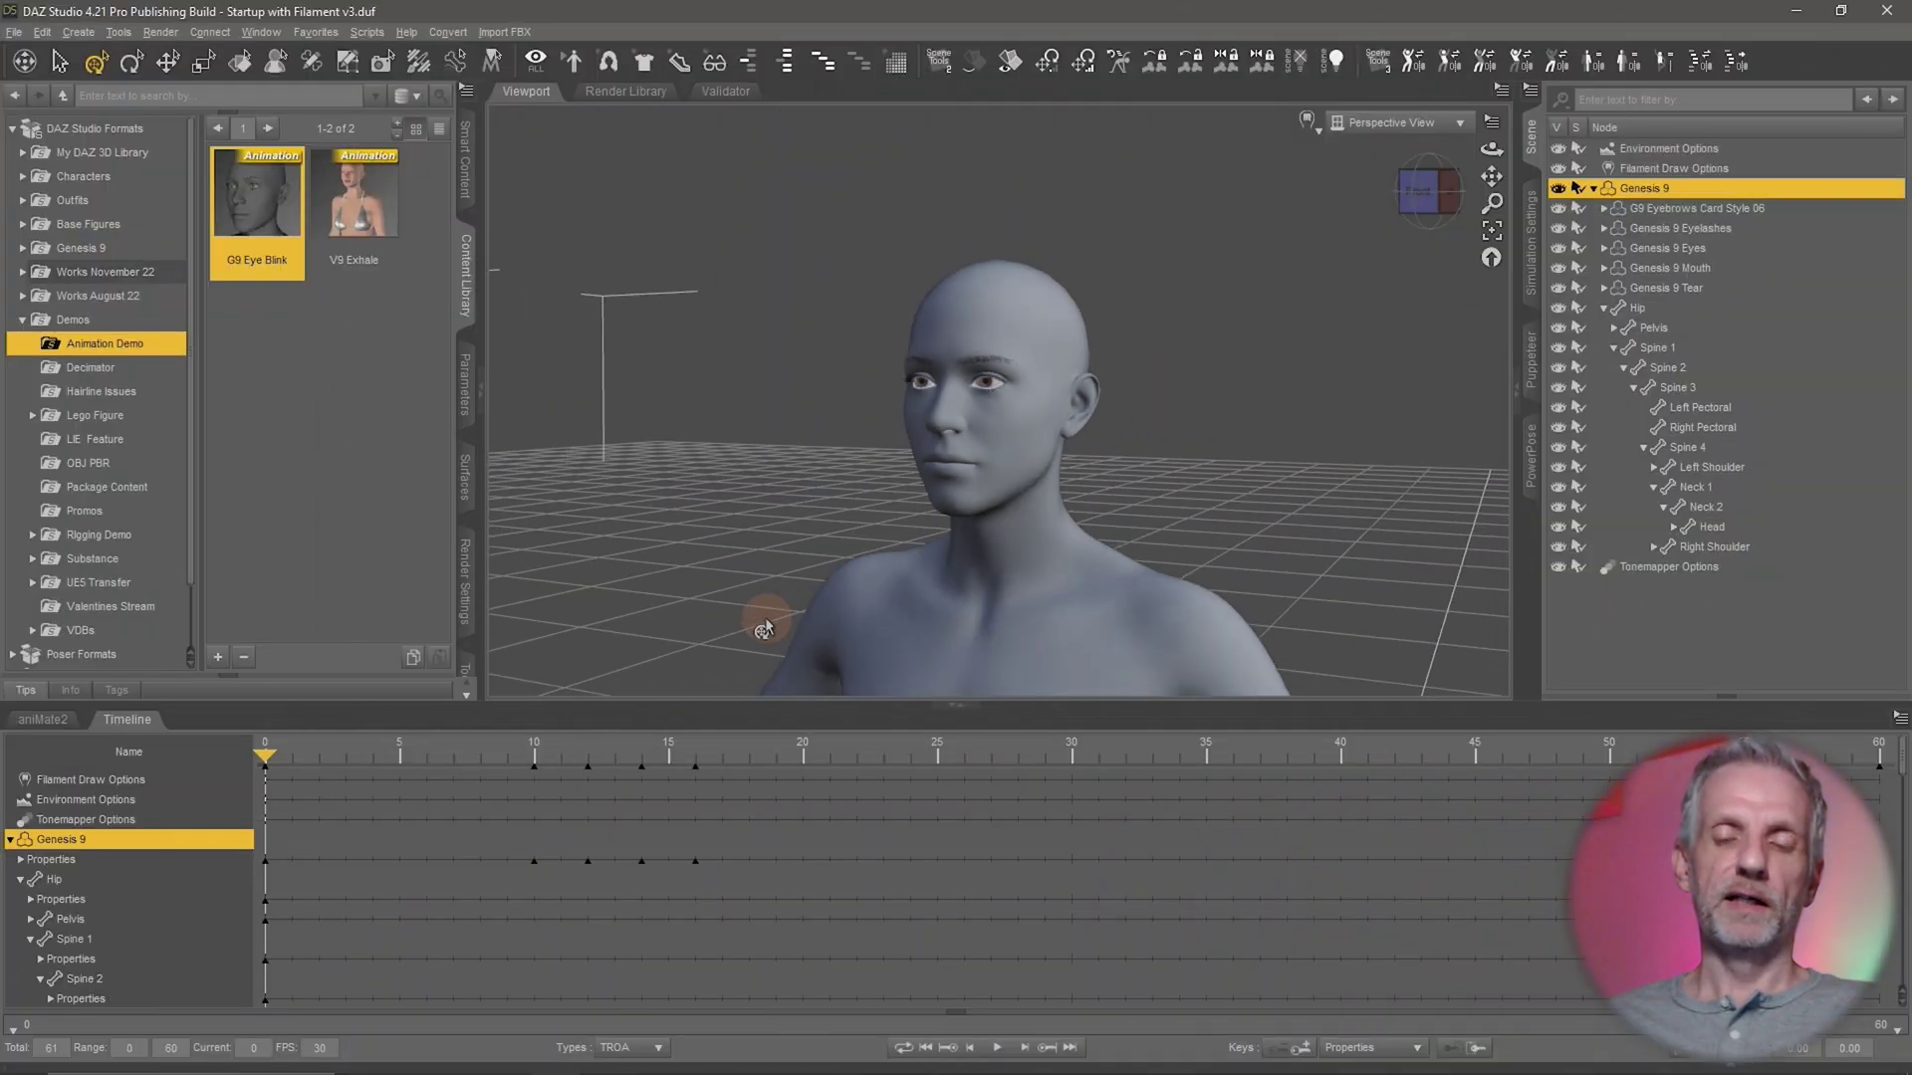
pyautogui.scroll(2, 763, 627)
pyautogui.moveTo(760, 624); pyautogui.dragTo(765, 645)
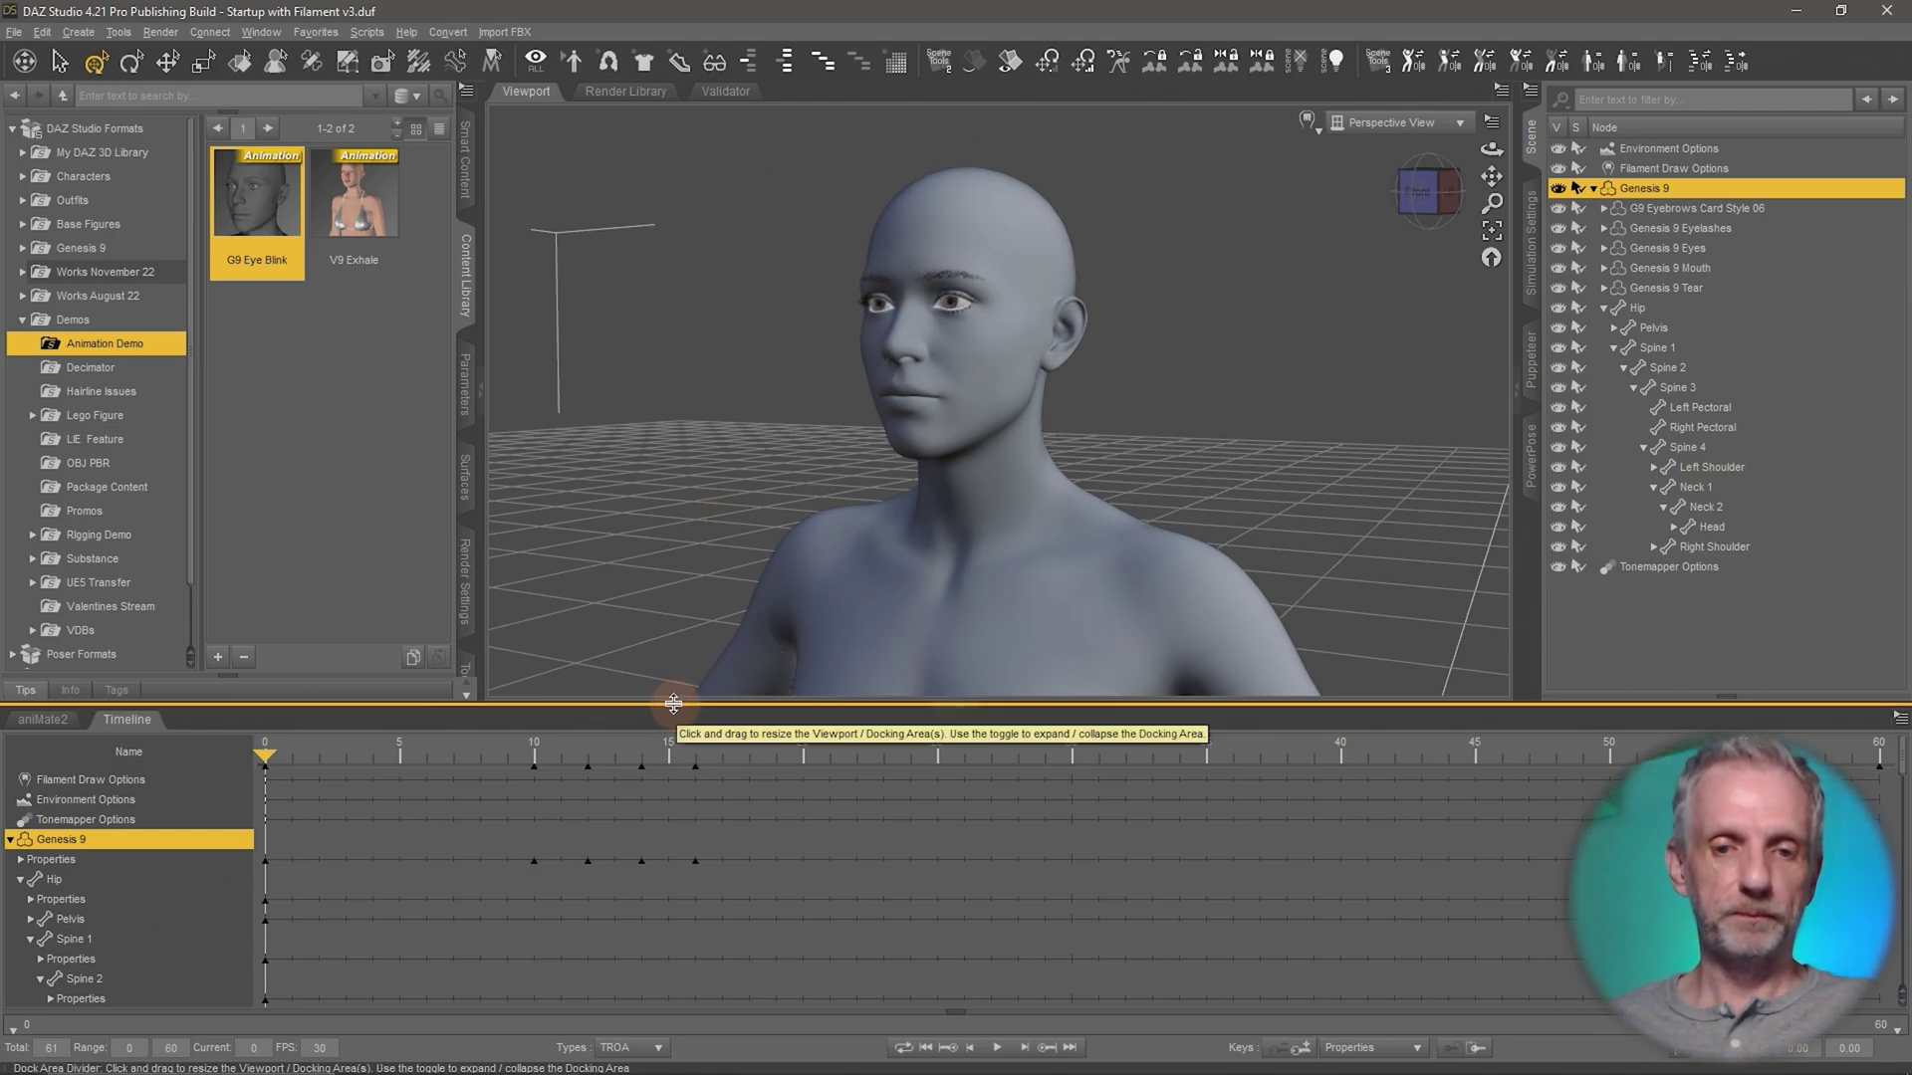
pyautogui.click(43, 719)
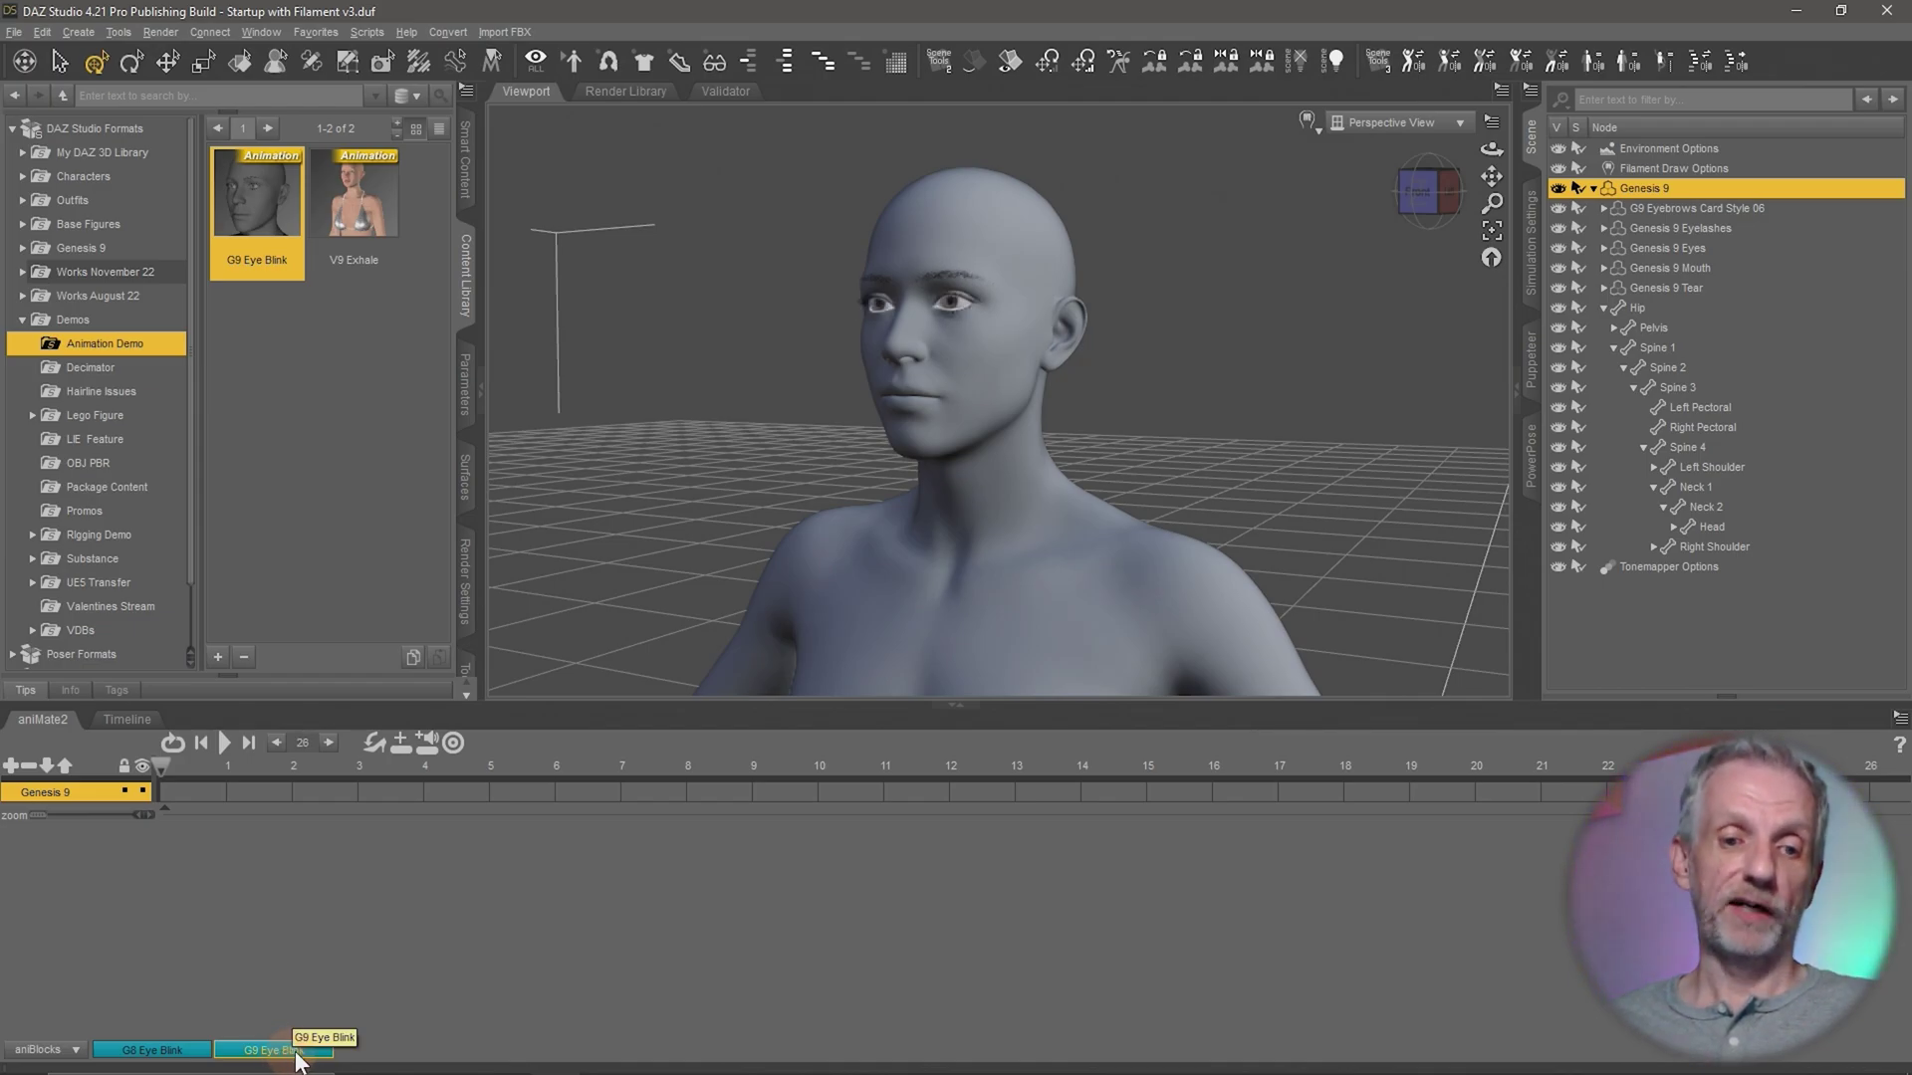
pyautogui.click(346, 921)
pyautogui.click(127, 719)
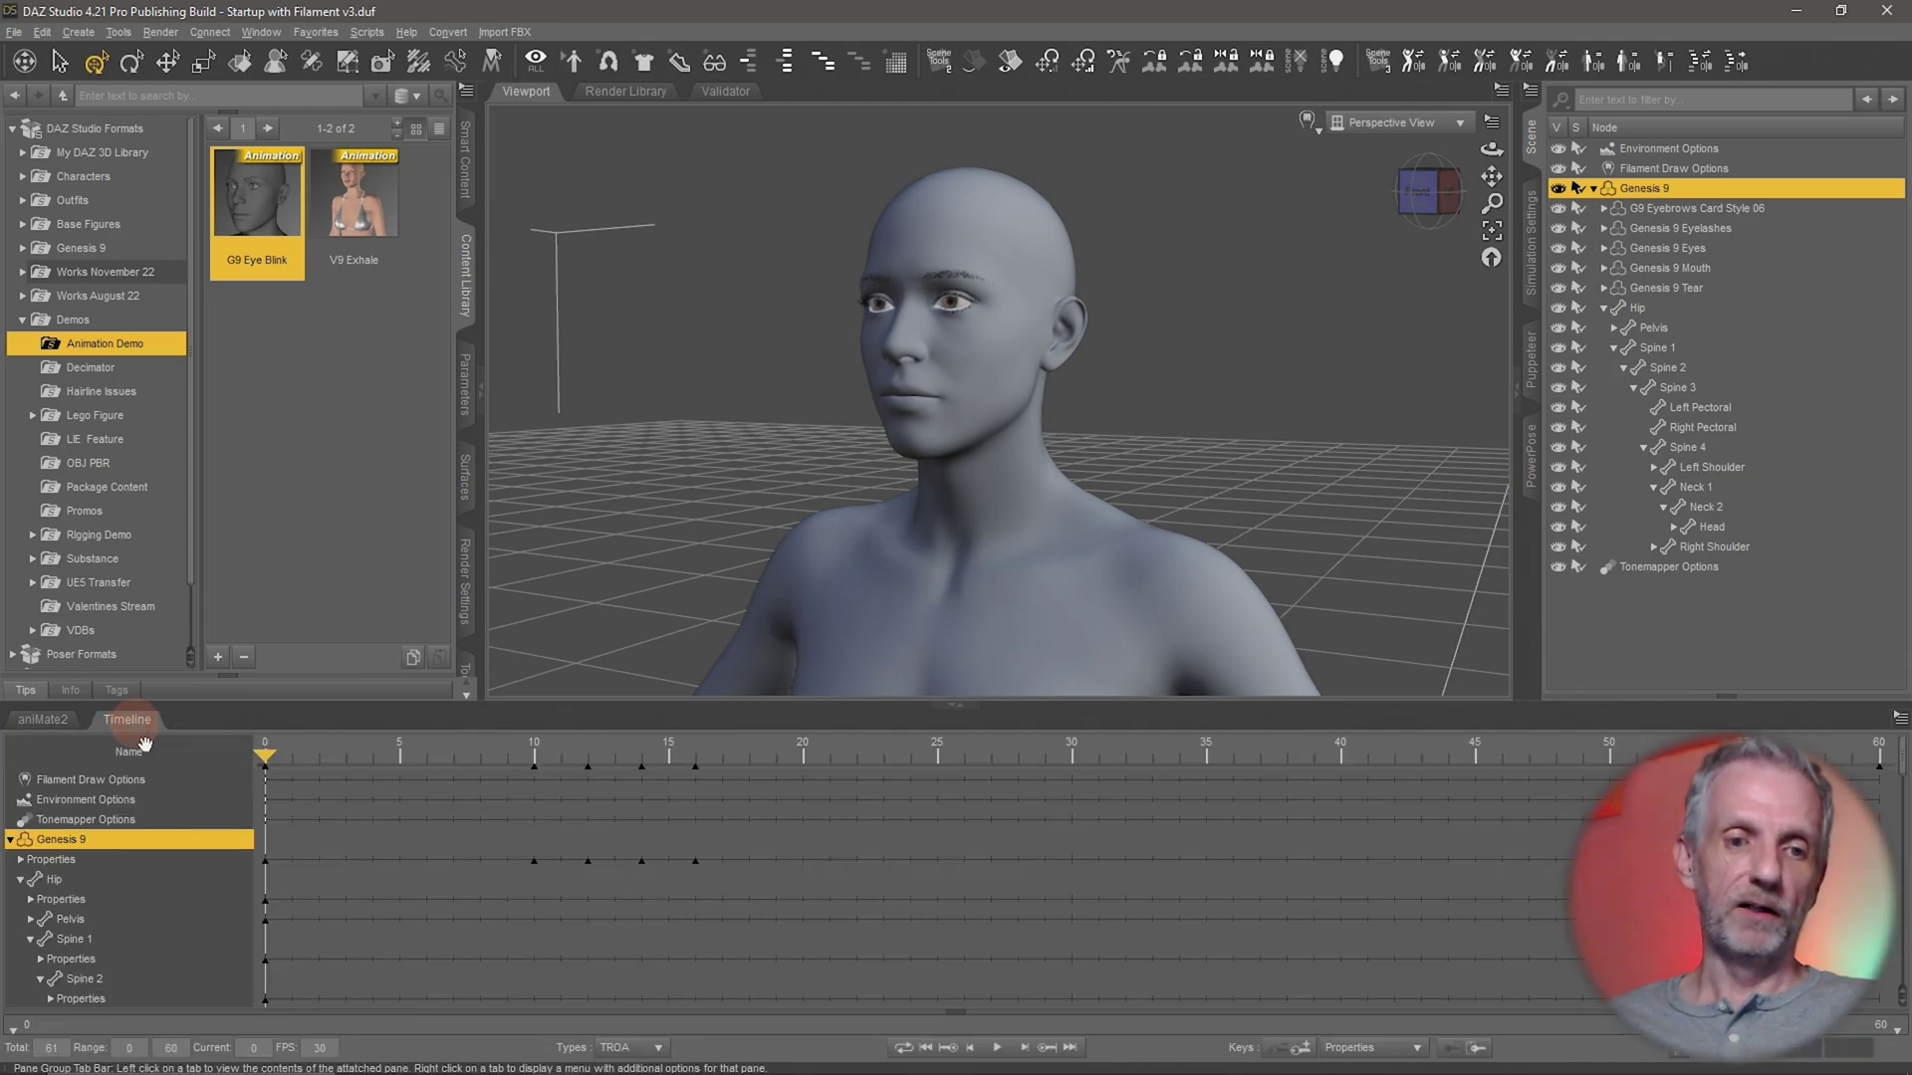
pyautogui.click(43, 718)
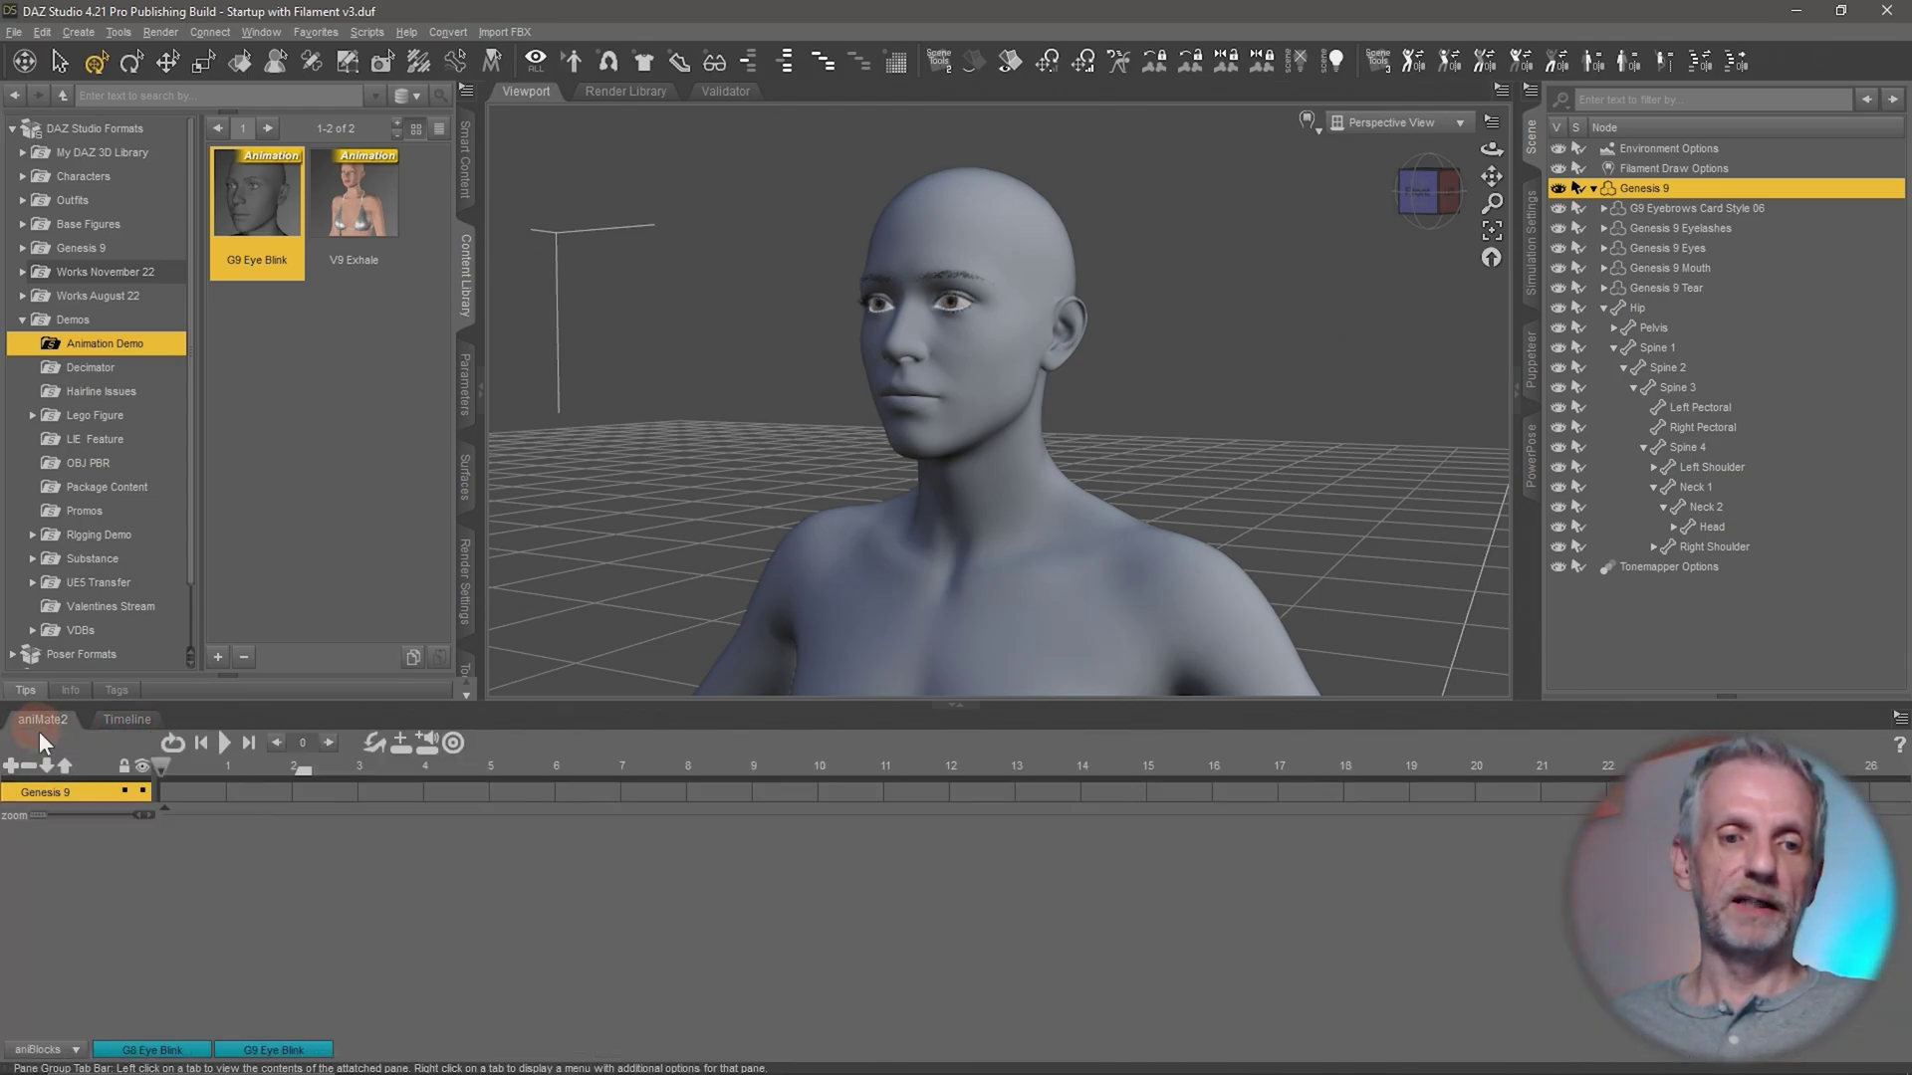
# - Create an aniBlock from Studio keyframes with Translation and Rotation off and Morphs/Values on
pyautogui.click(142, 768)
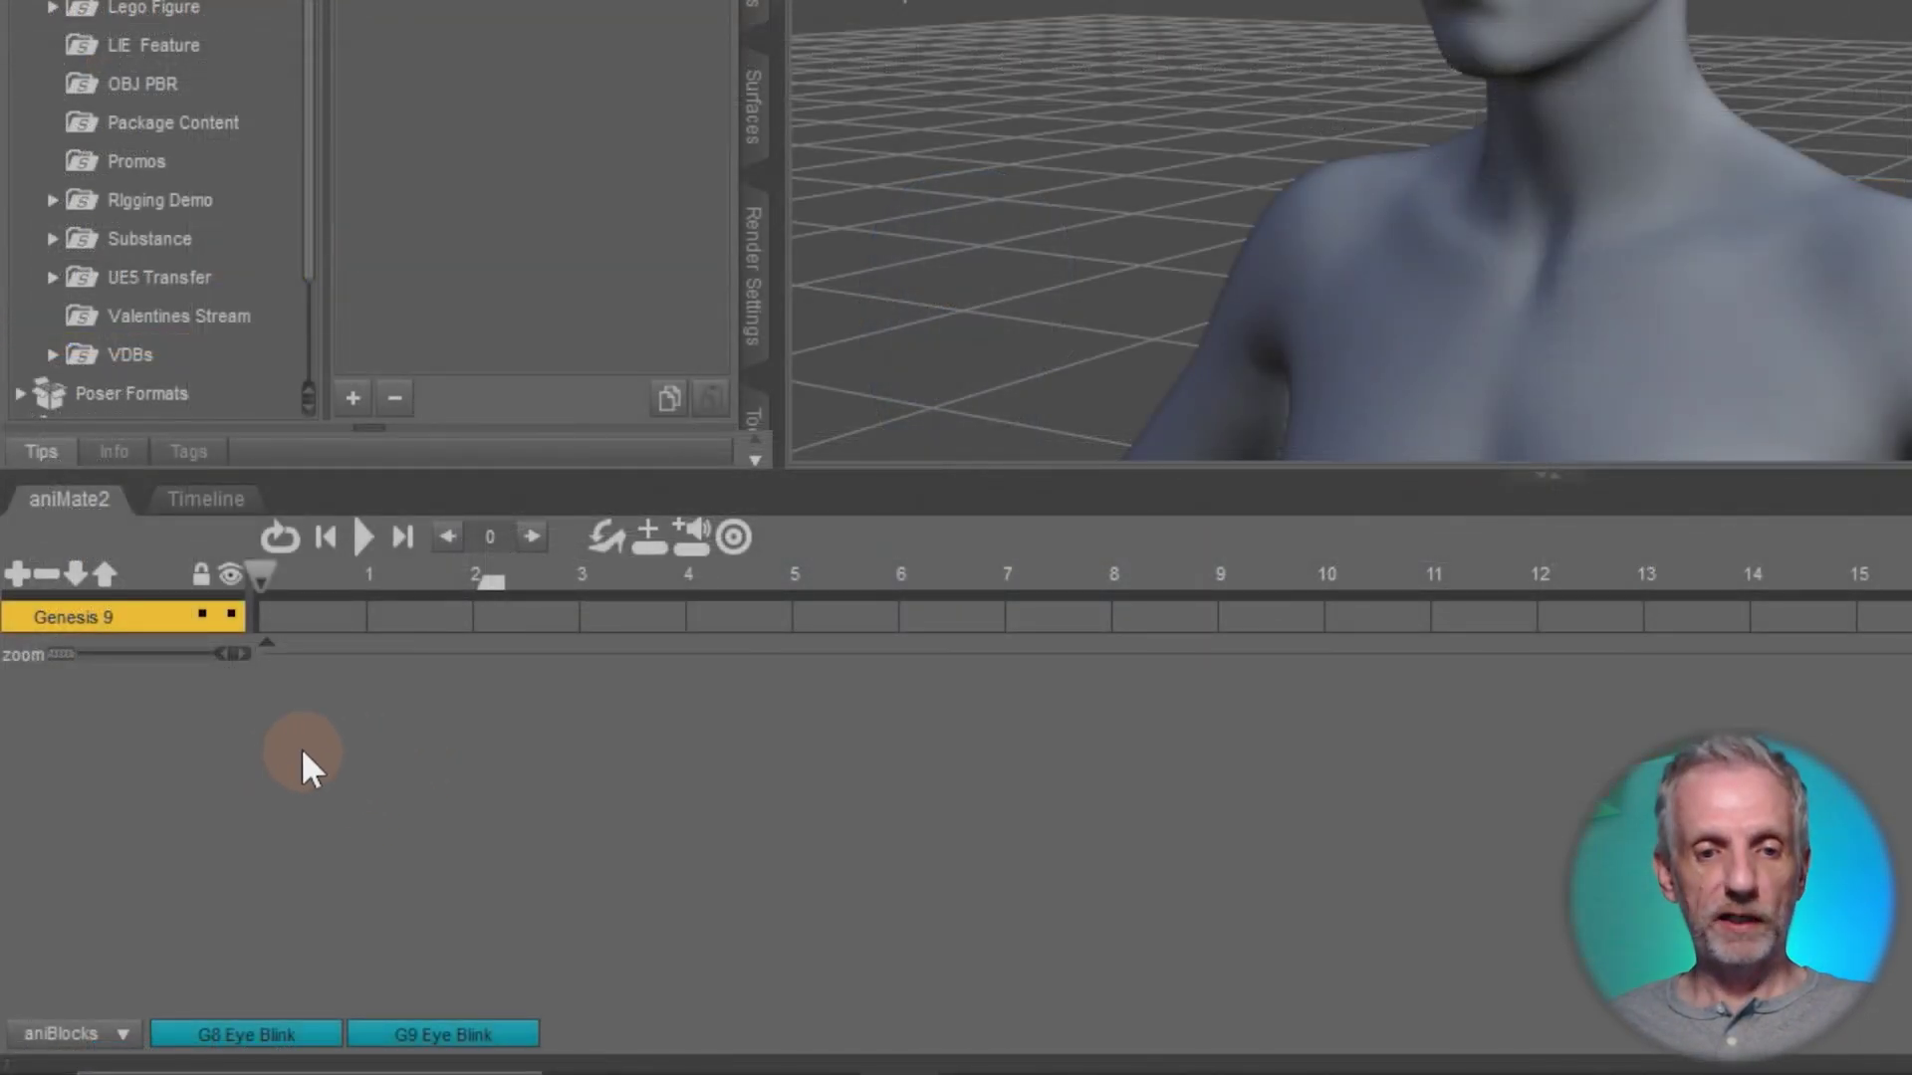
pyautogui.rightClick(187, 872)
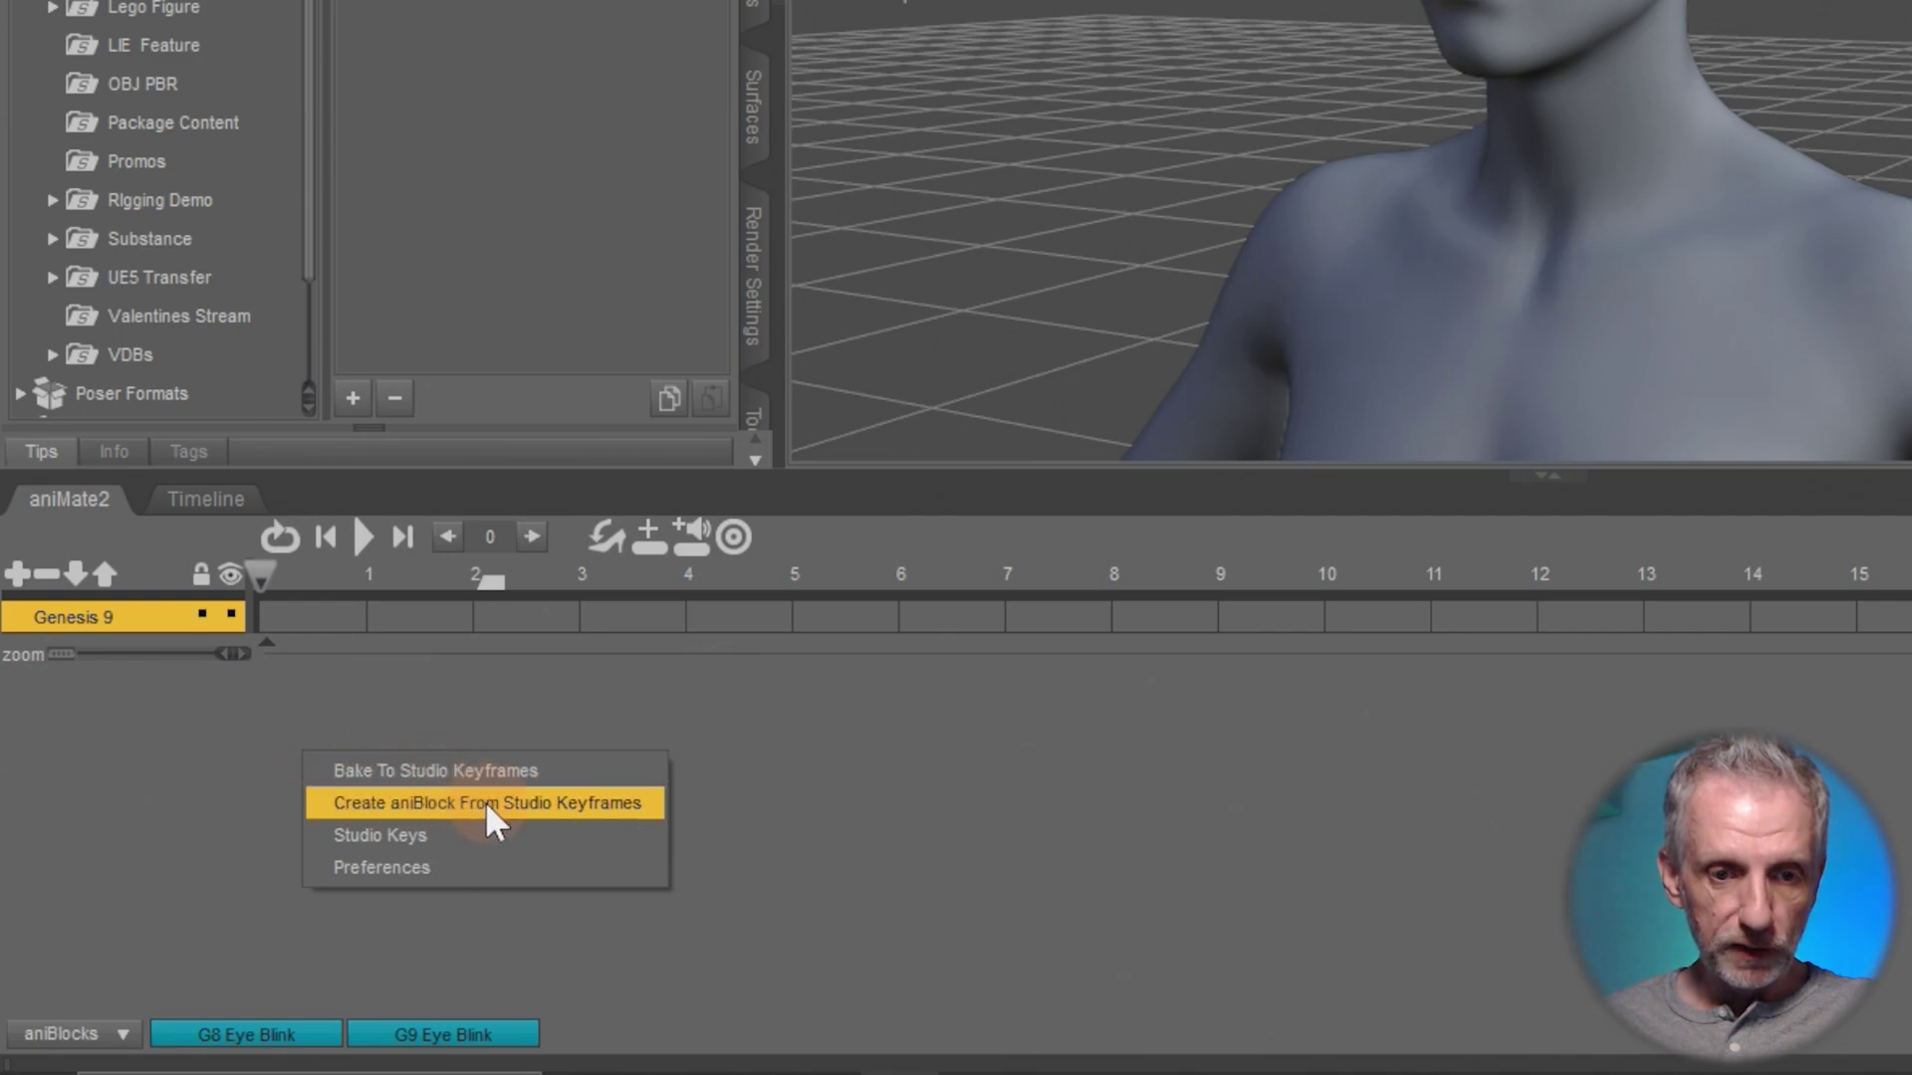
pyautogui.click(576, 804)
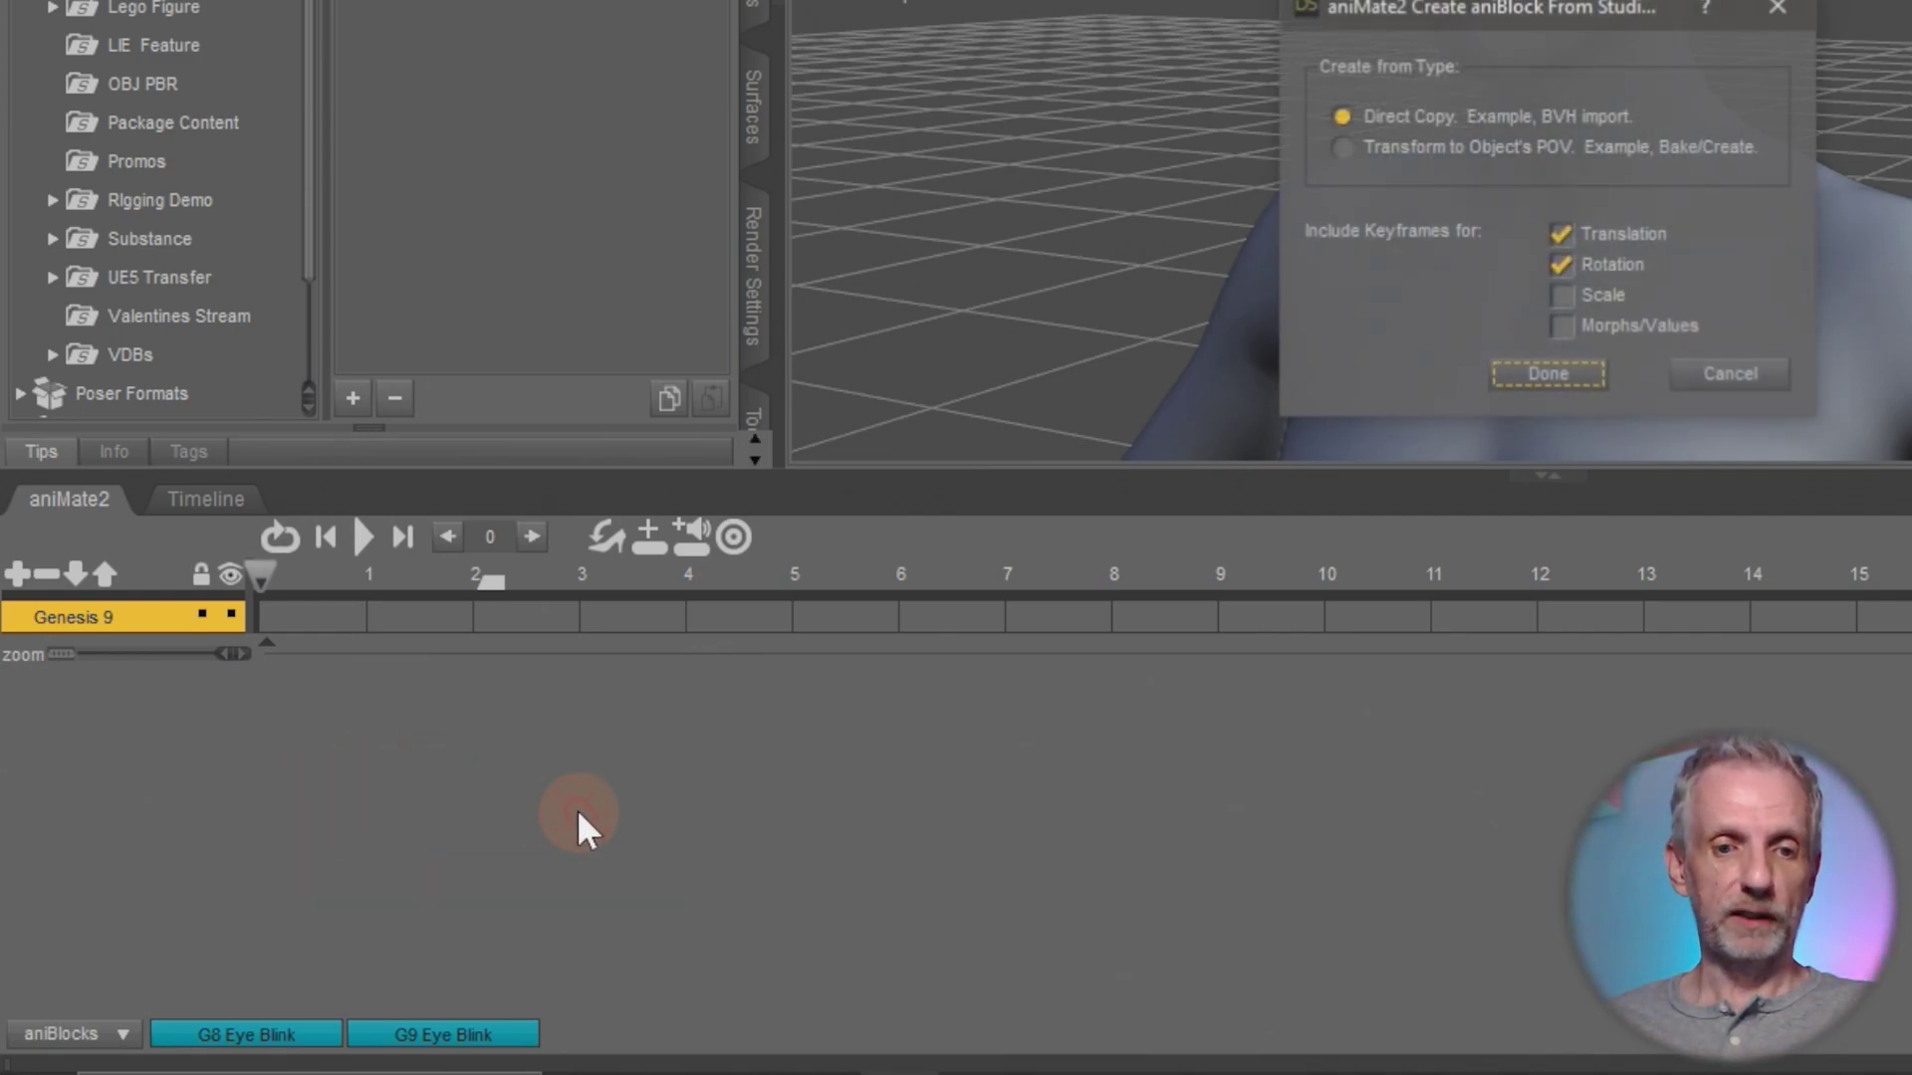
pyautogui.moveTo(1542, 2); pyautogui.dragTo(960, 275)
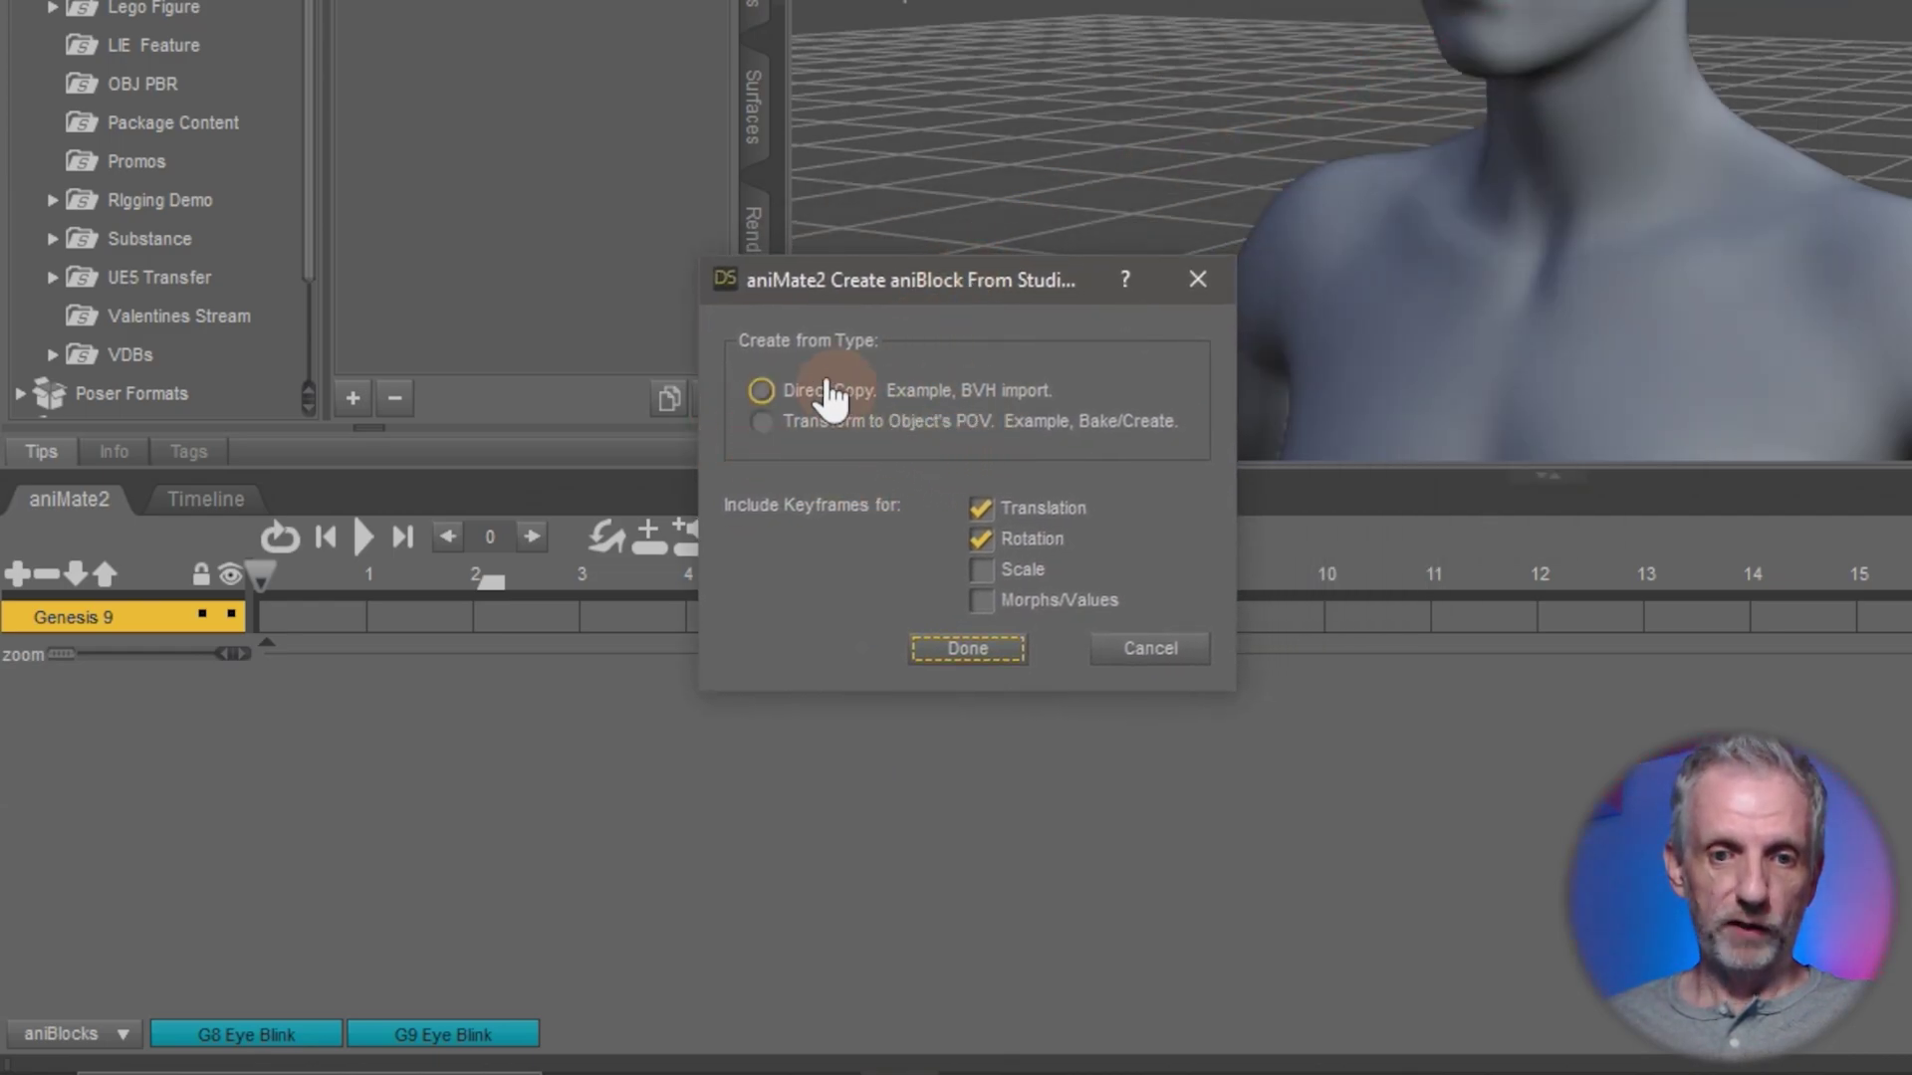
pyautogui.moveTo(978, 277); pyautogui.dragTo(846, 294)
pyautogui.click(852, 523)
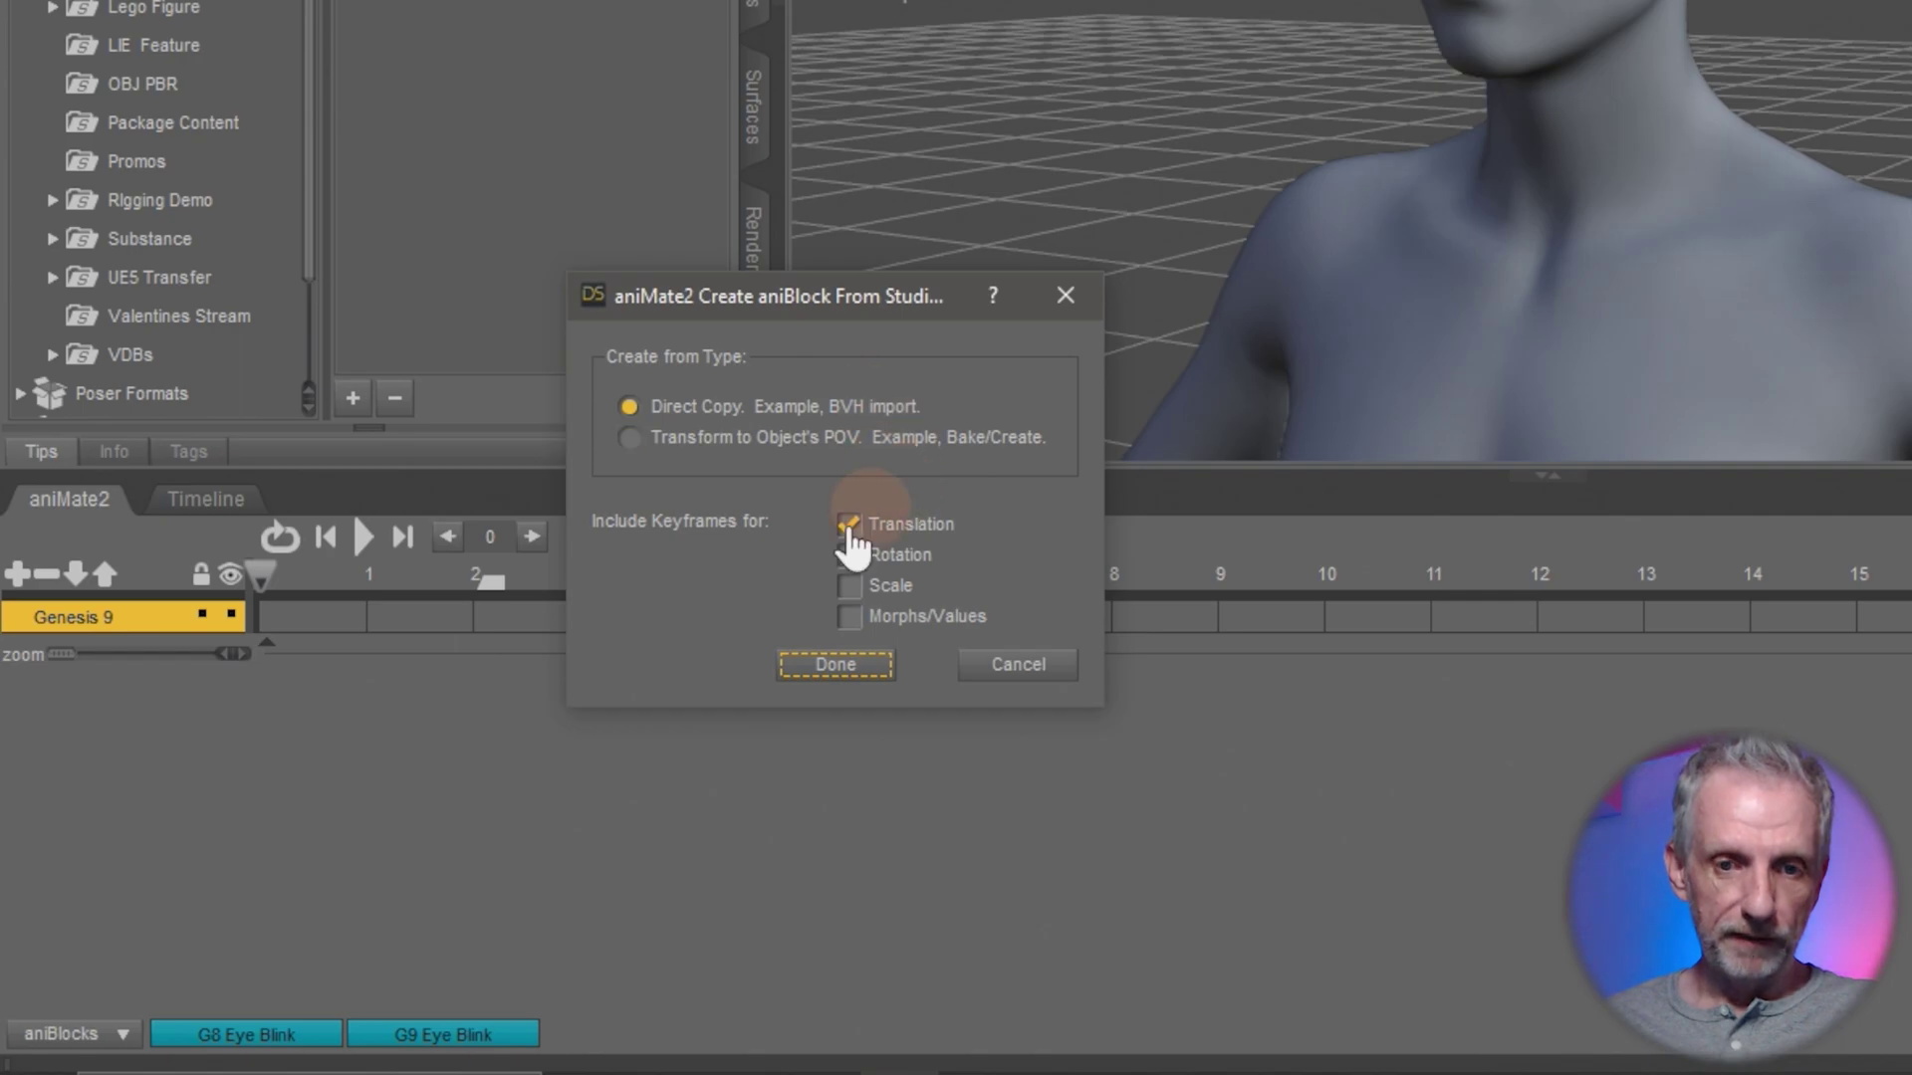
pyautogui.click(850, 554)
pyautogui.click(849, 618)
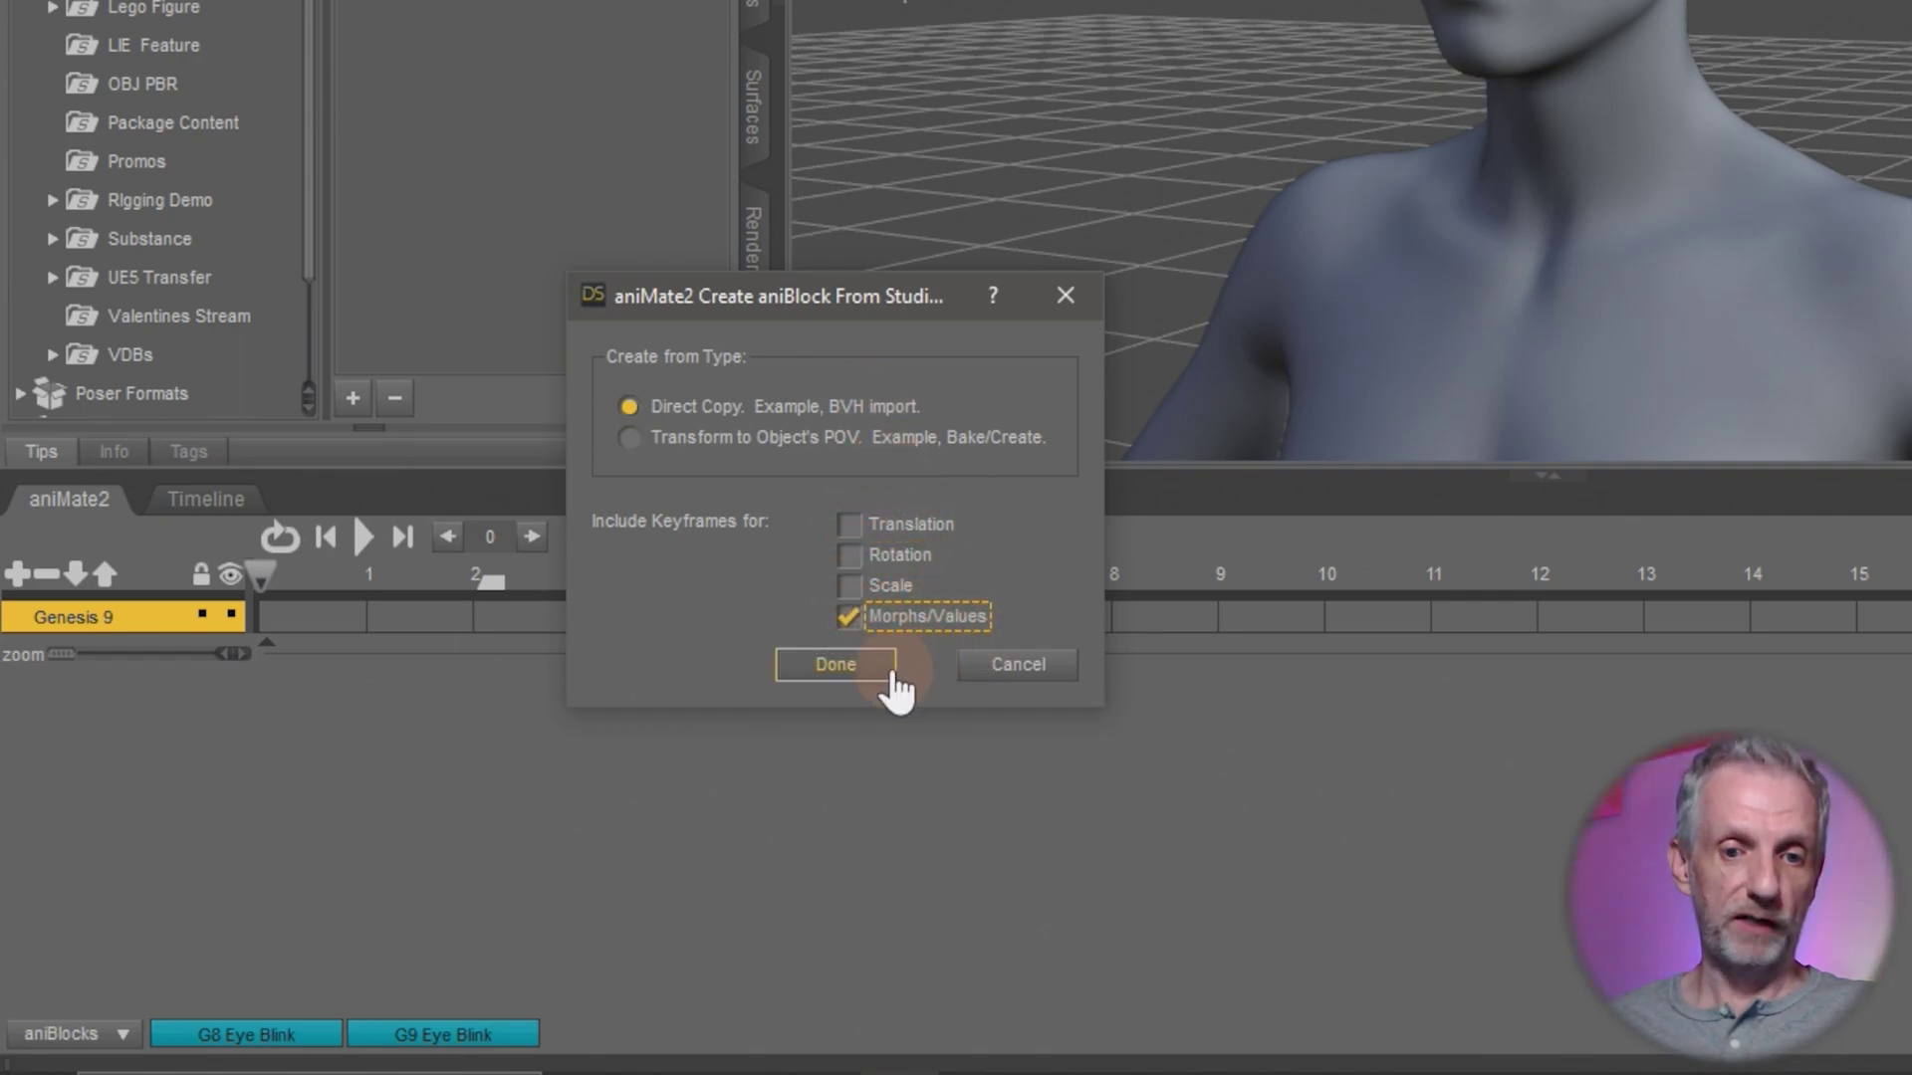
pyautogui.click(860, 669)
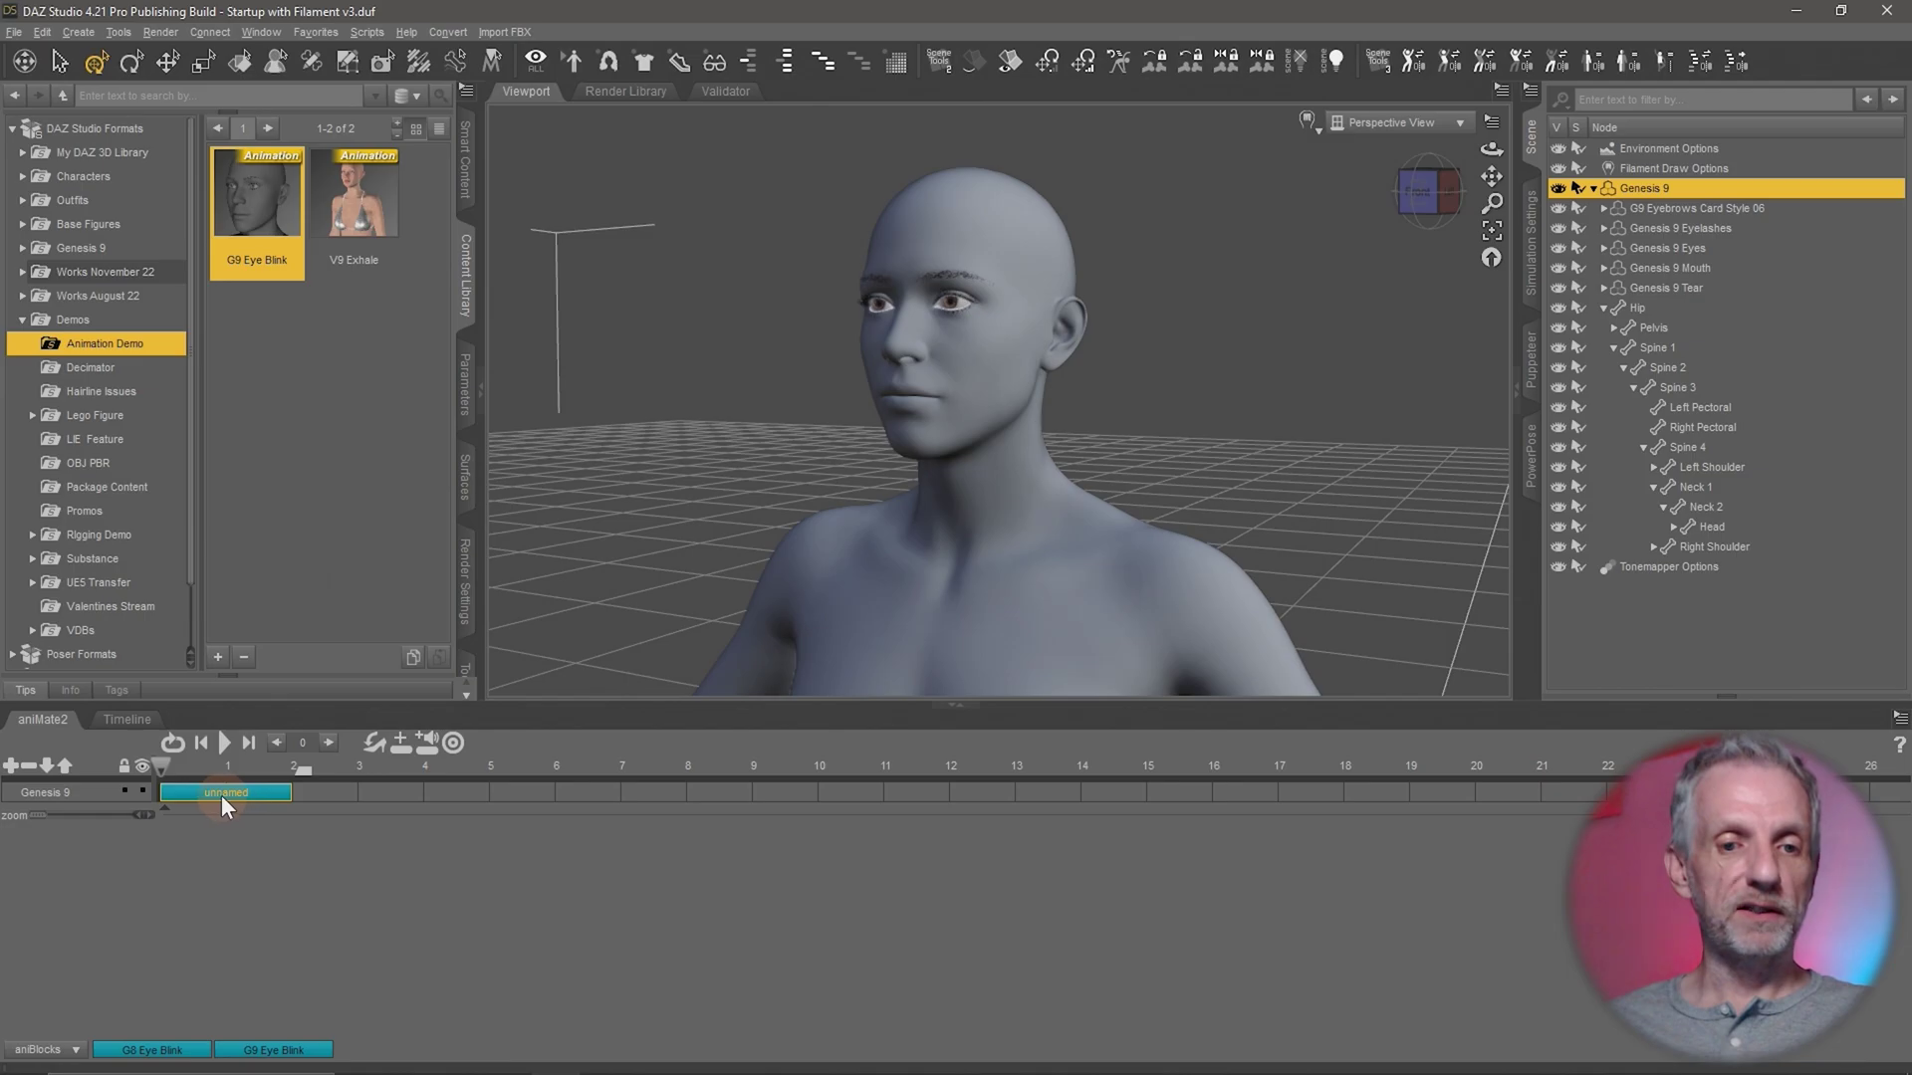
# - Play the new aniBlock, then scrub the keyframe timeline back to frame 6
pyautogui.click(224, 742)
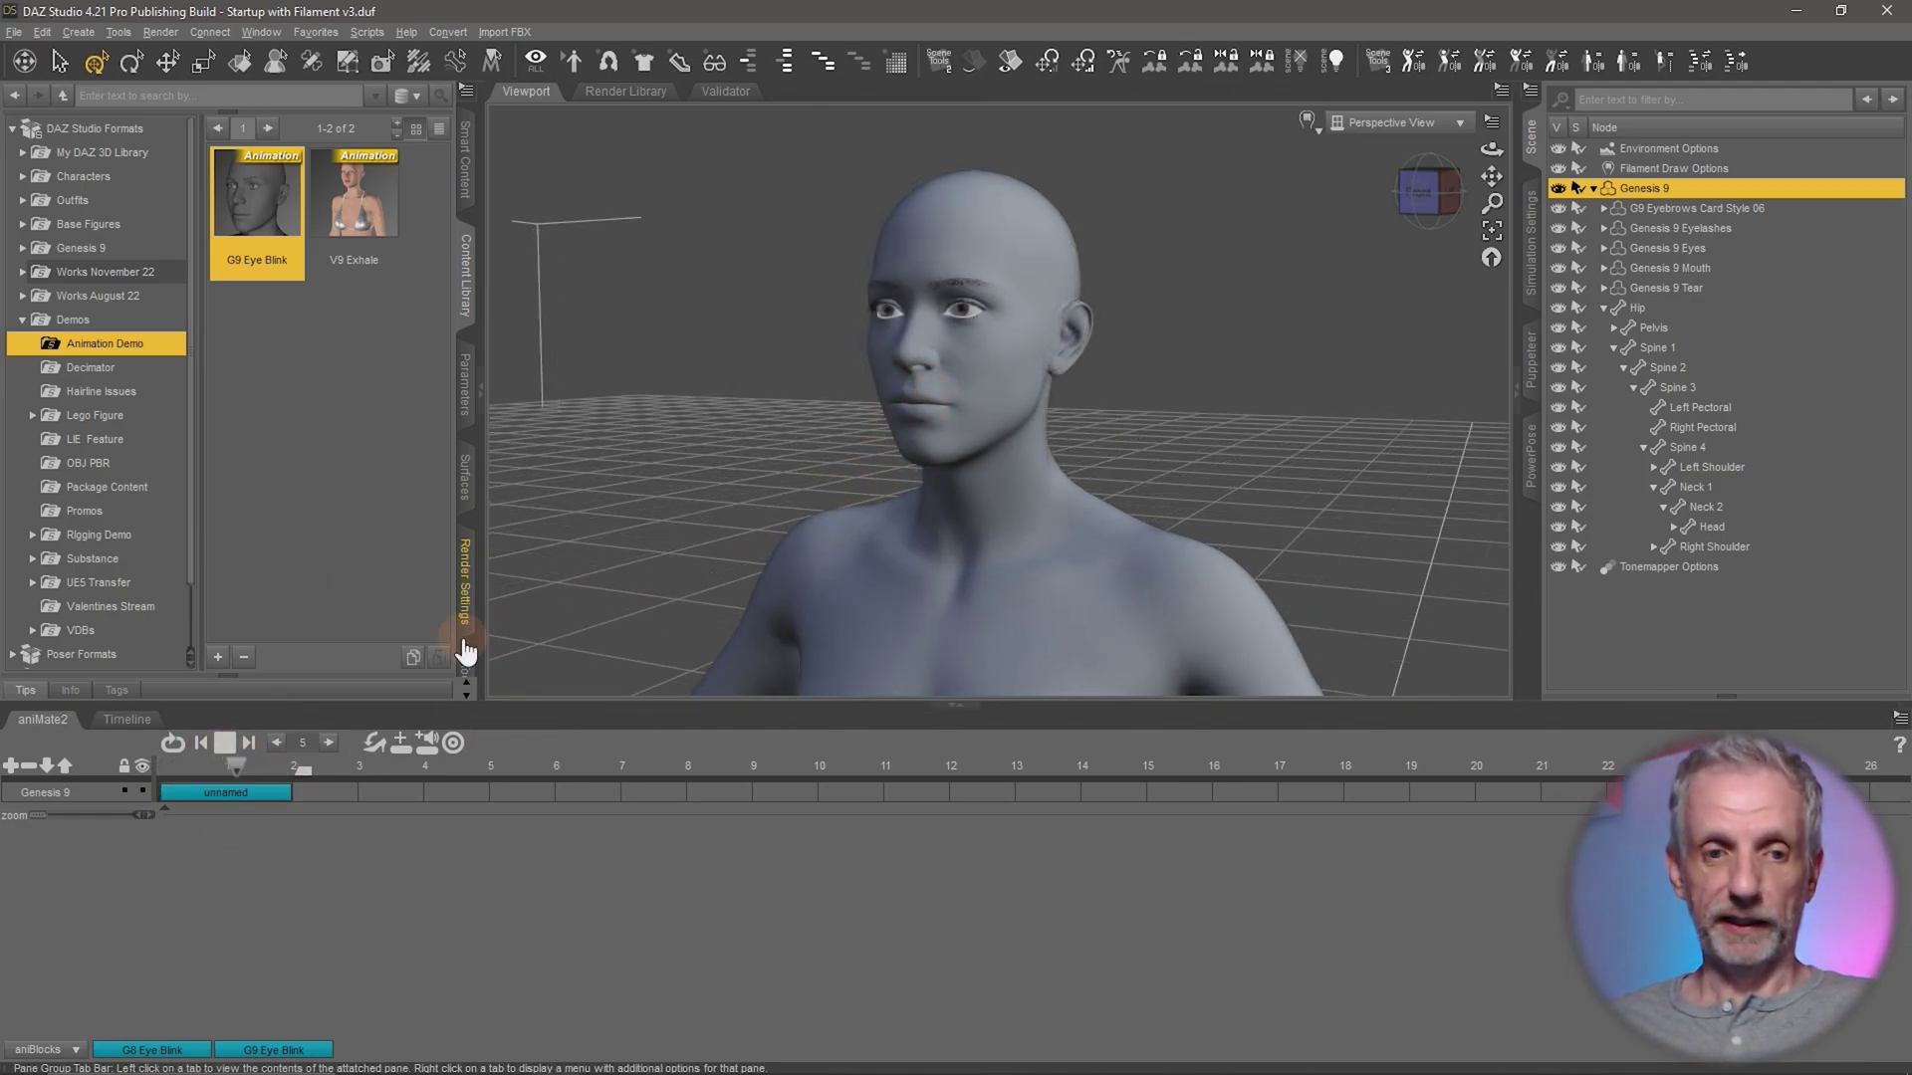
pyautogui.click(224, 742)
pyautogui.click(128, 719)
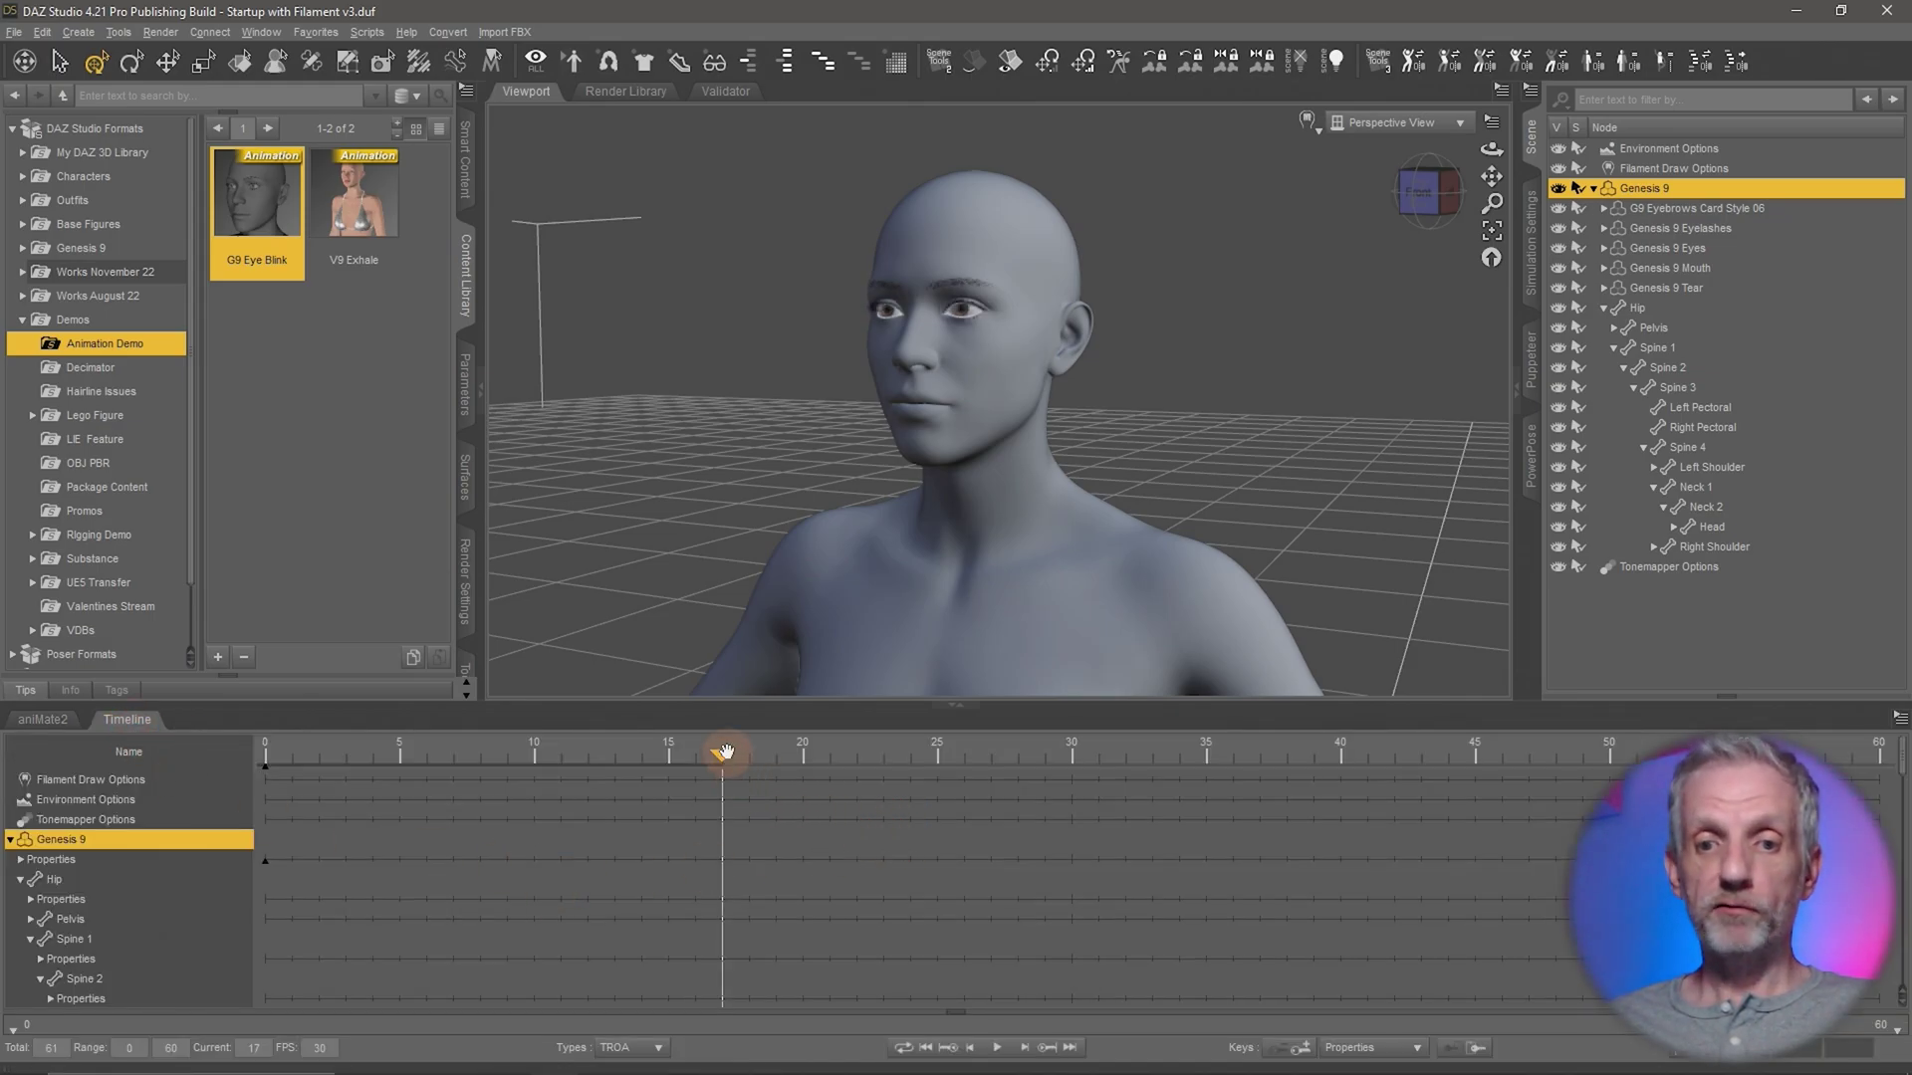
pyautogui.moveTo(722, 753); pyautogui.dragTo(263, 769)
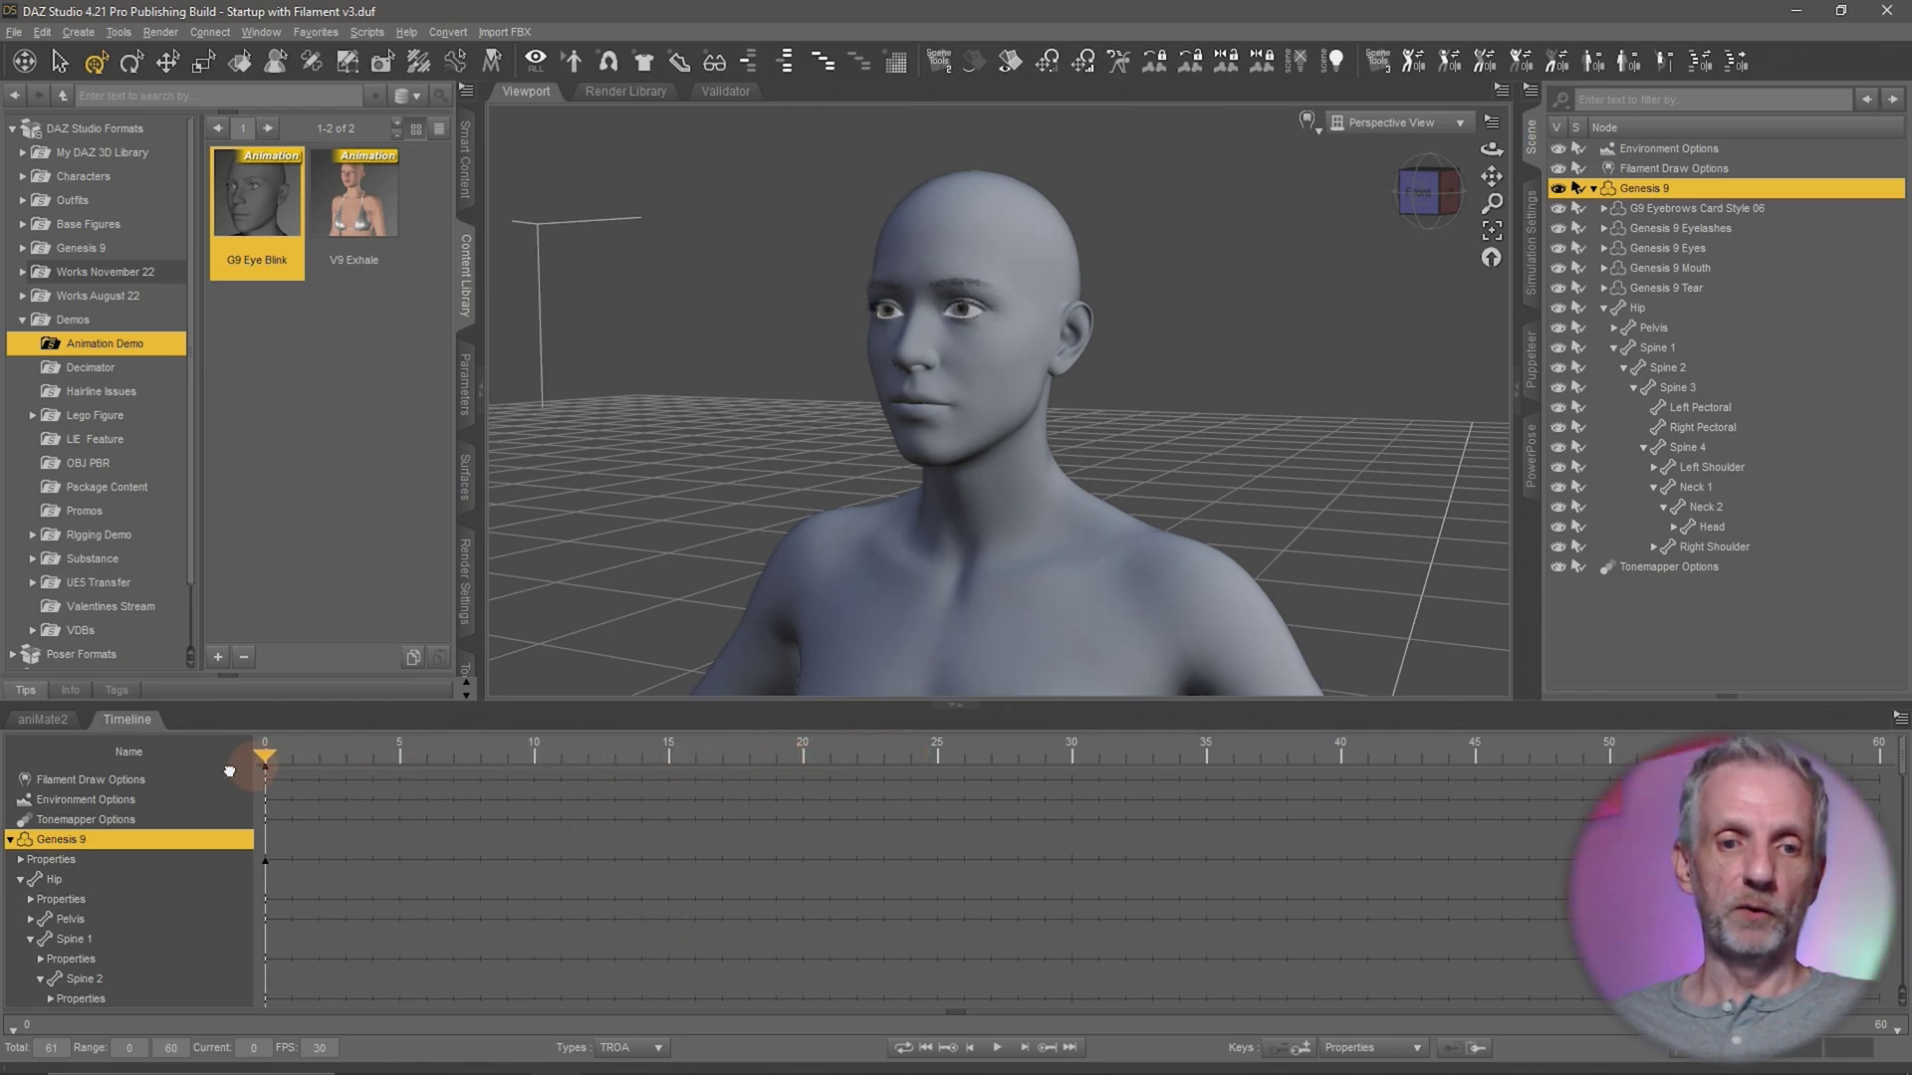
pyautogui.click(43, 718)
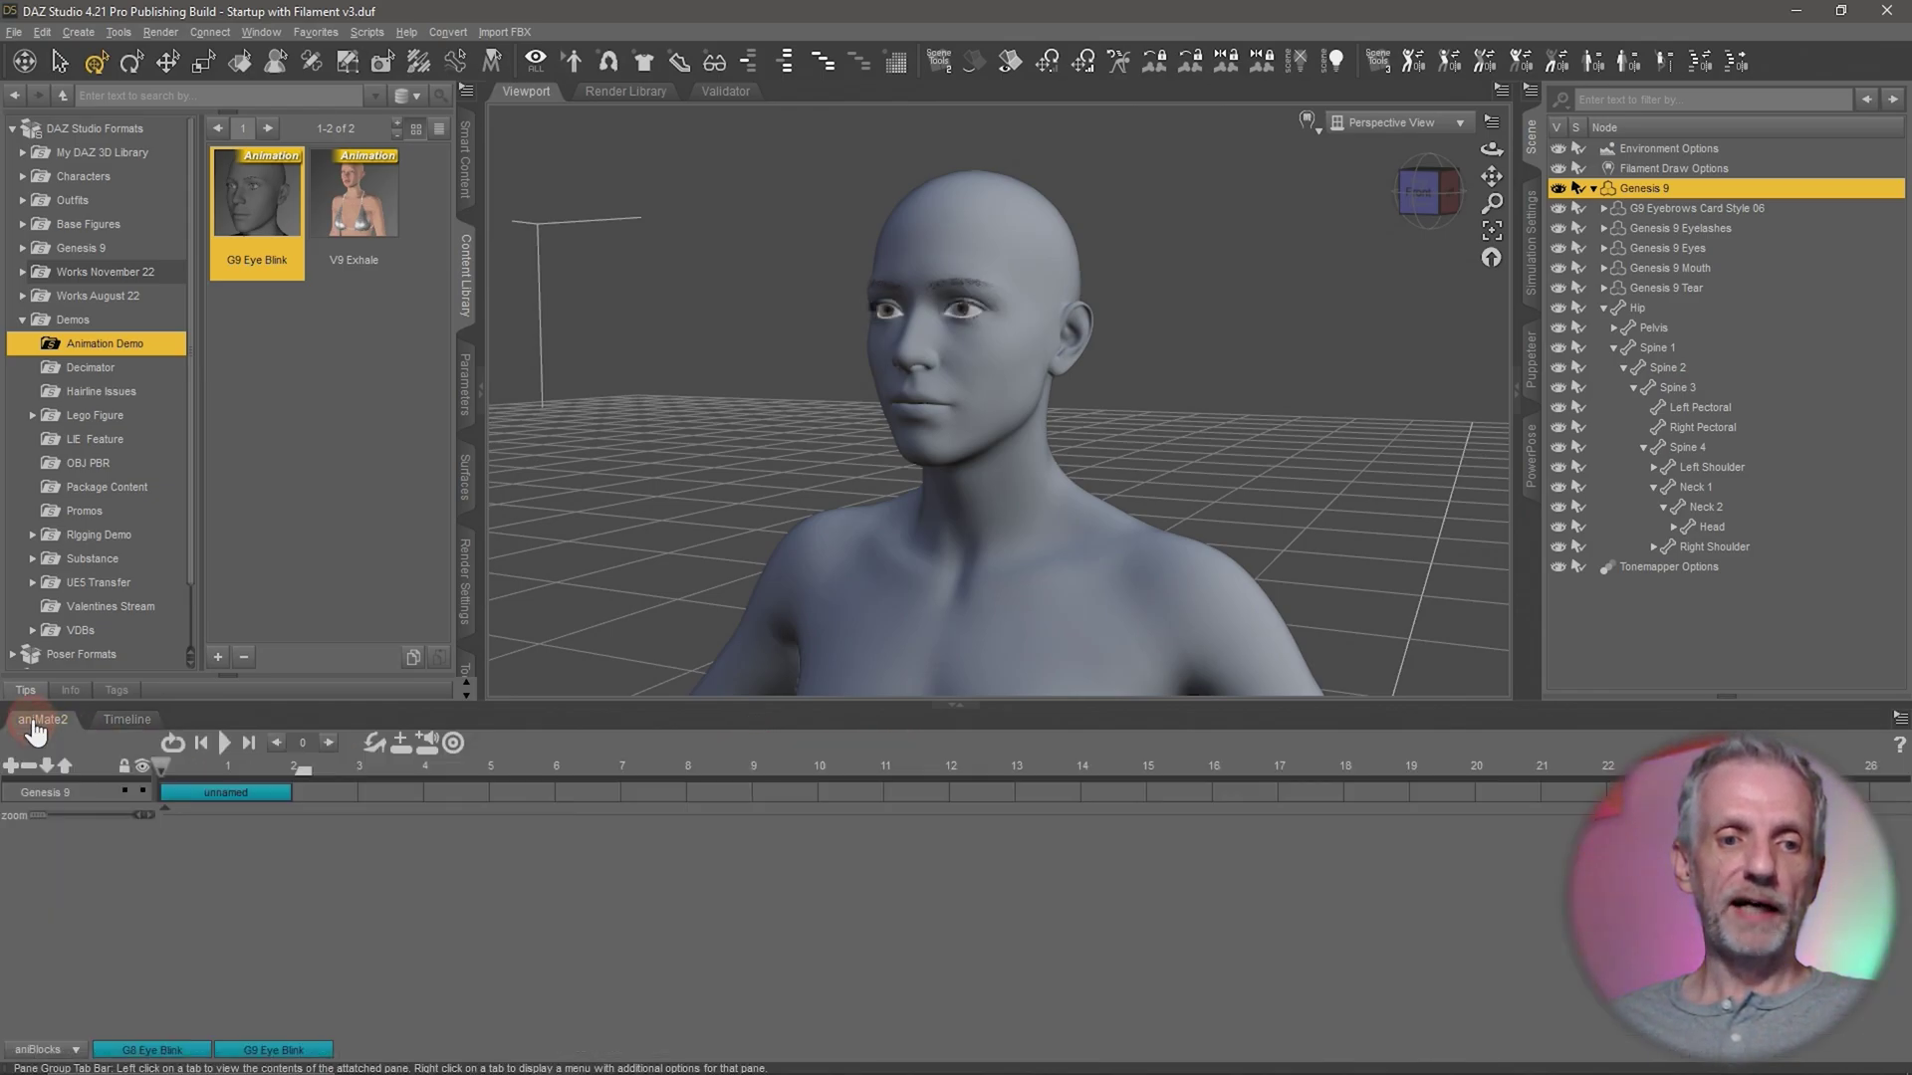
# - Stretch the blink aniBlock across more frames, preview the slower blink, then shorten it again
pyautogui.click(269, 796)
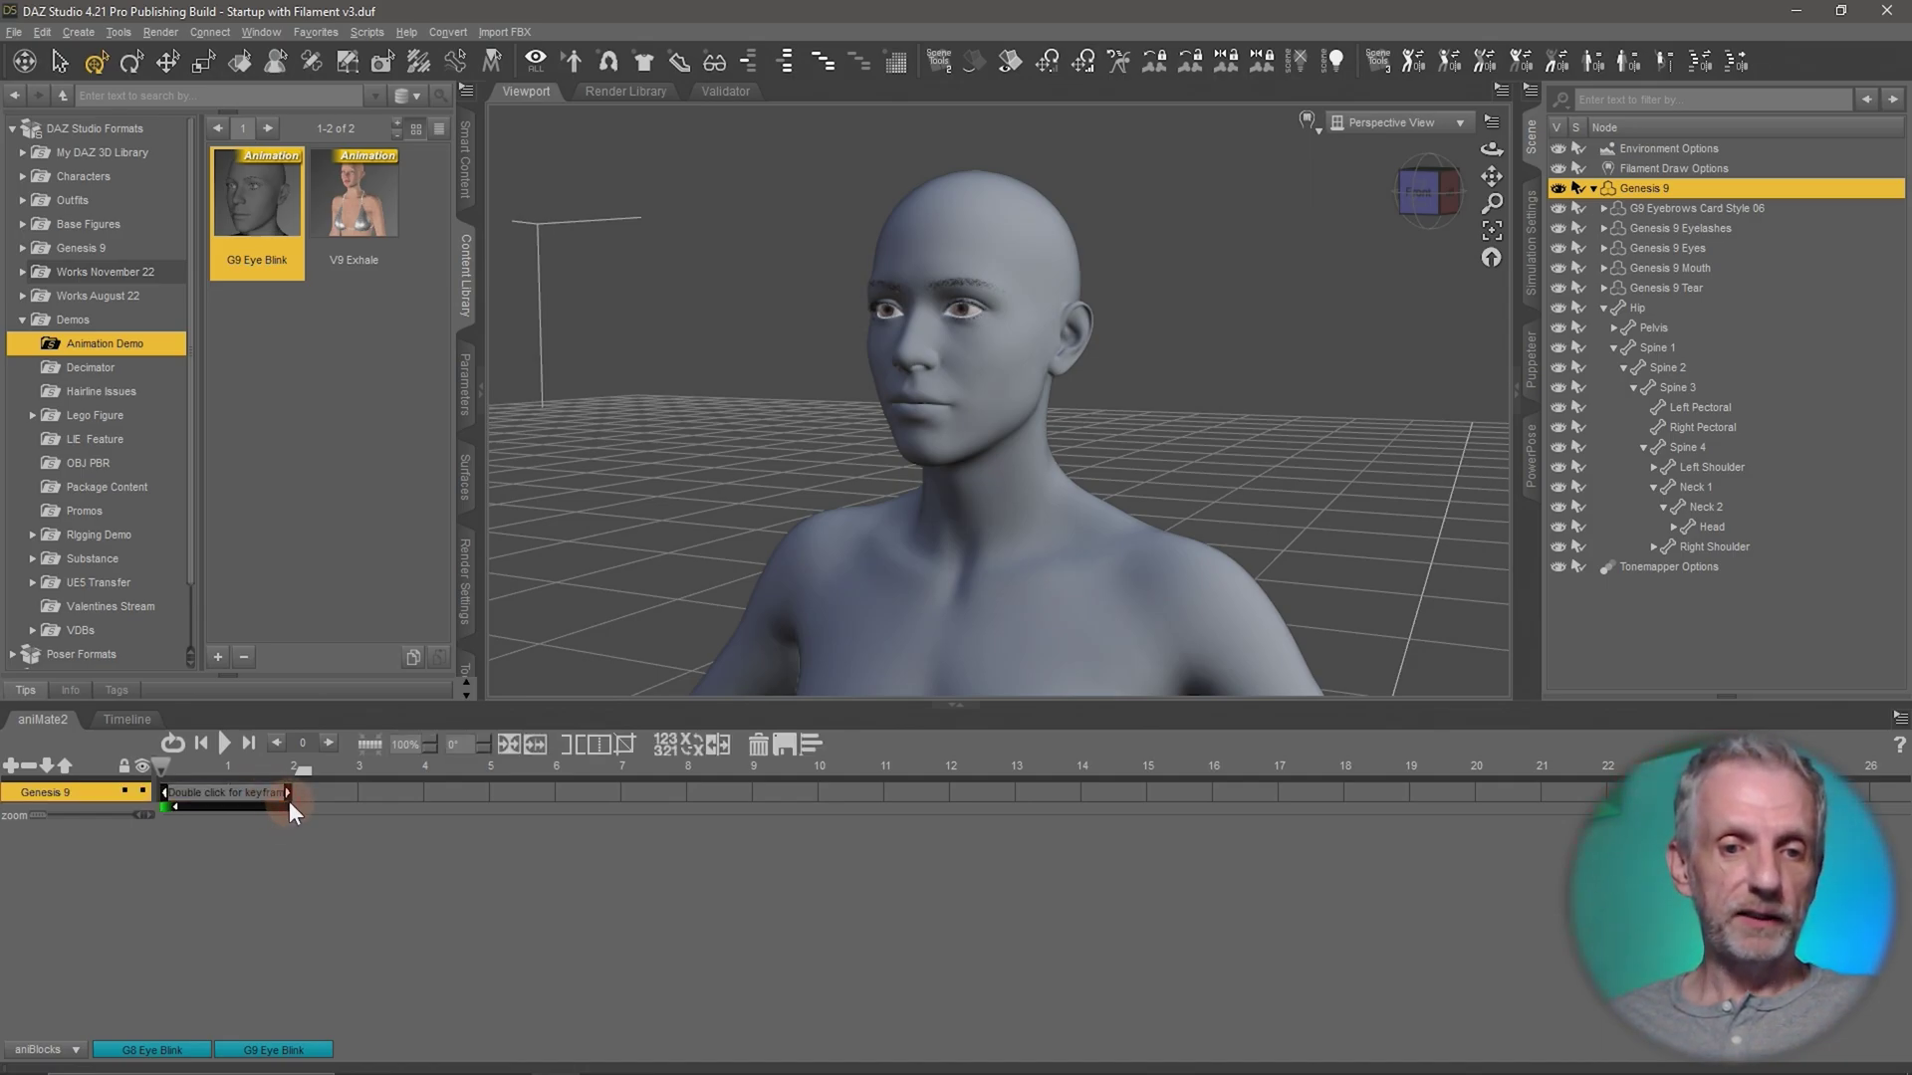
pyautogui.moveTo(289, 793); pyautogui.dragTo(1209, 850)
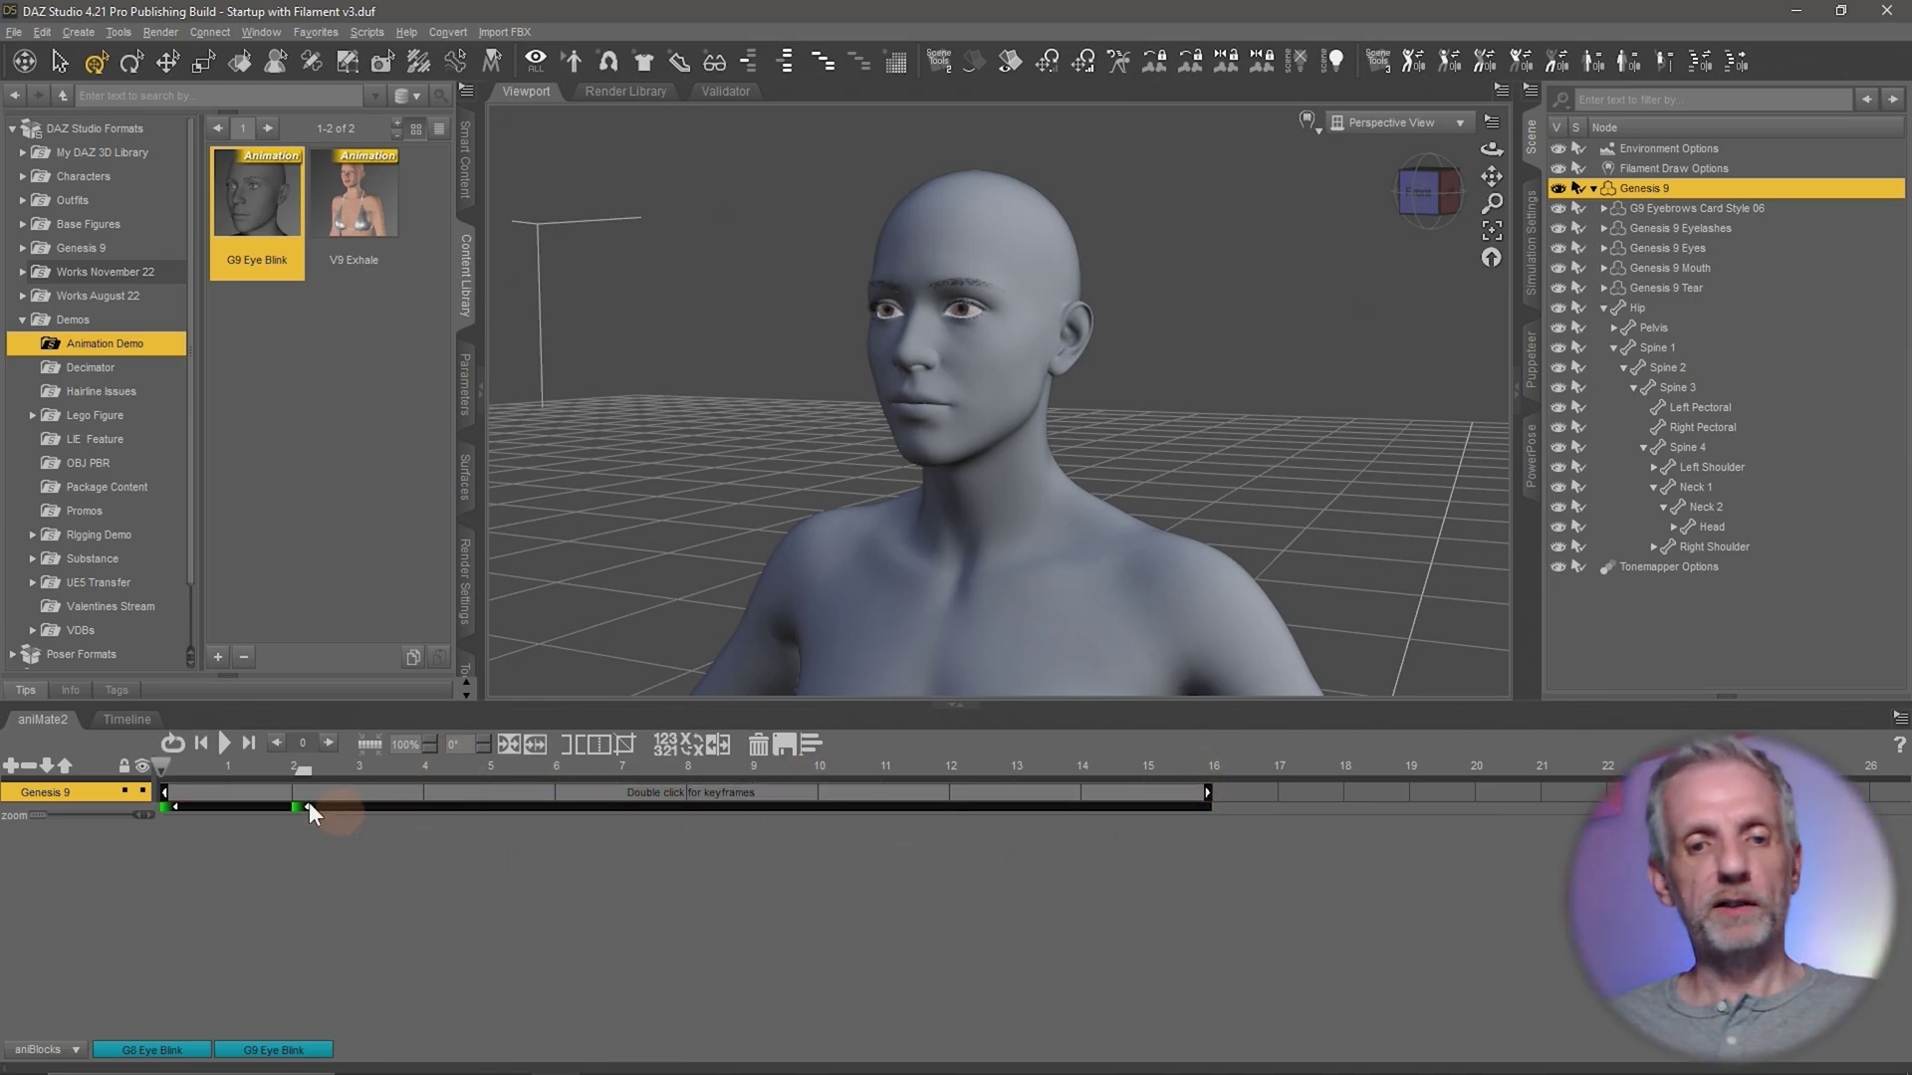
pyautogui.press('space')
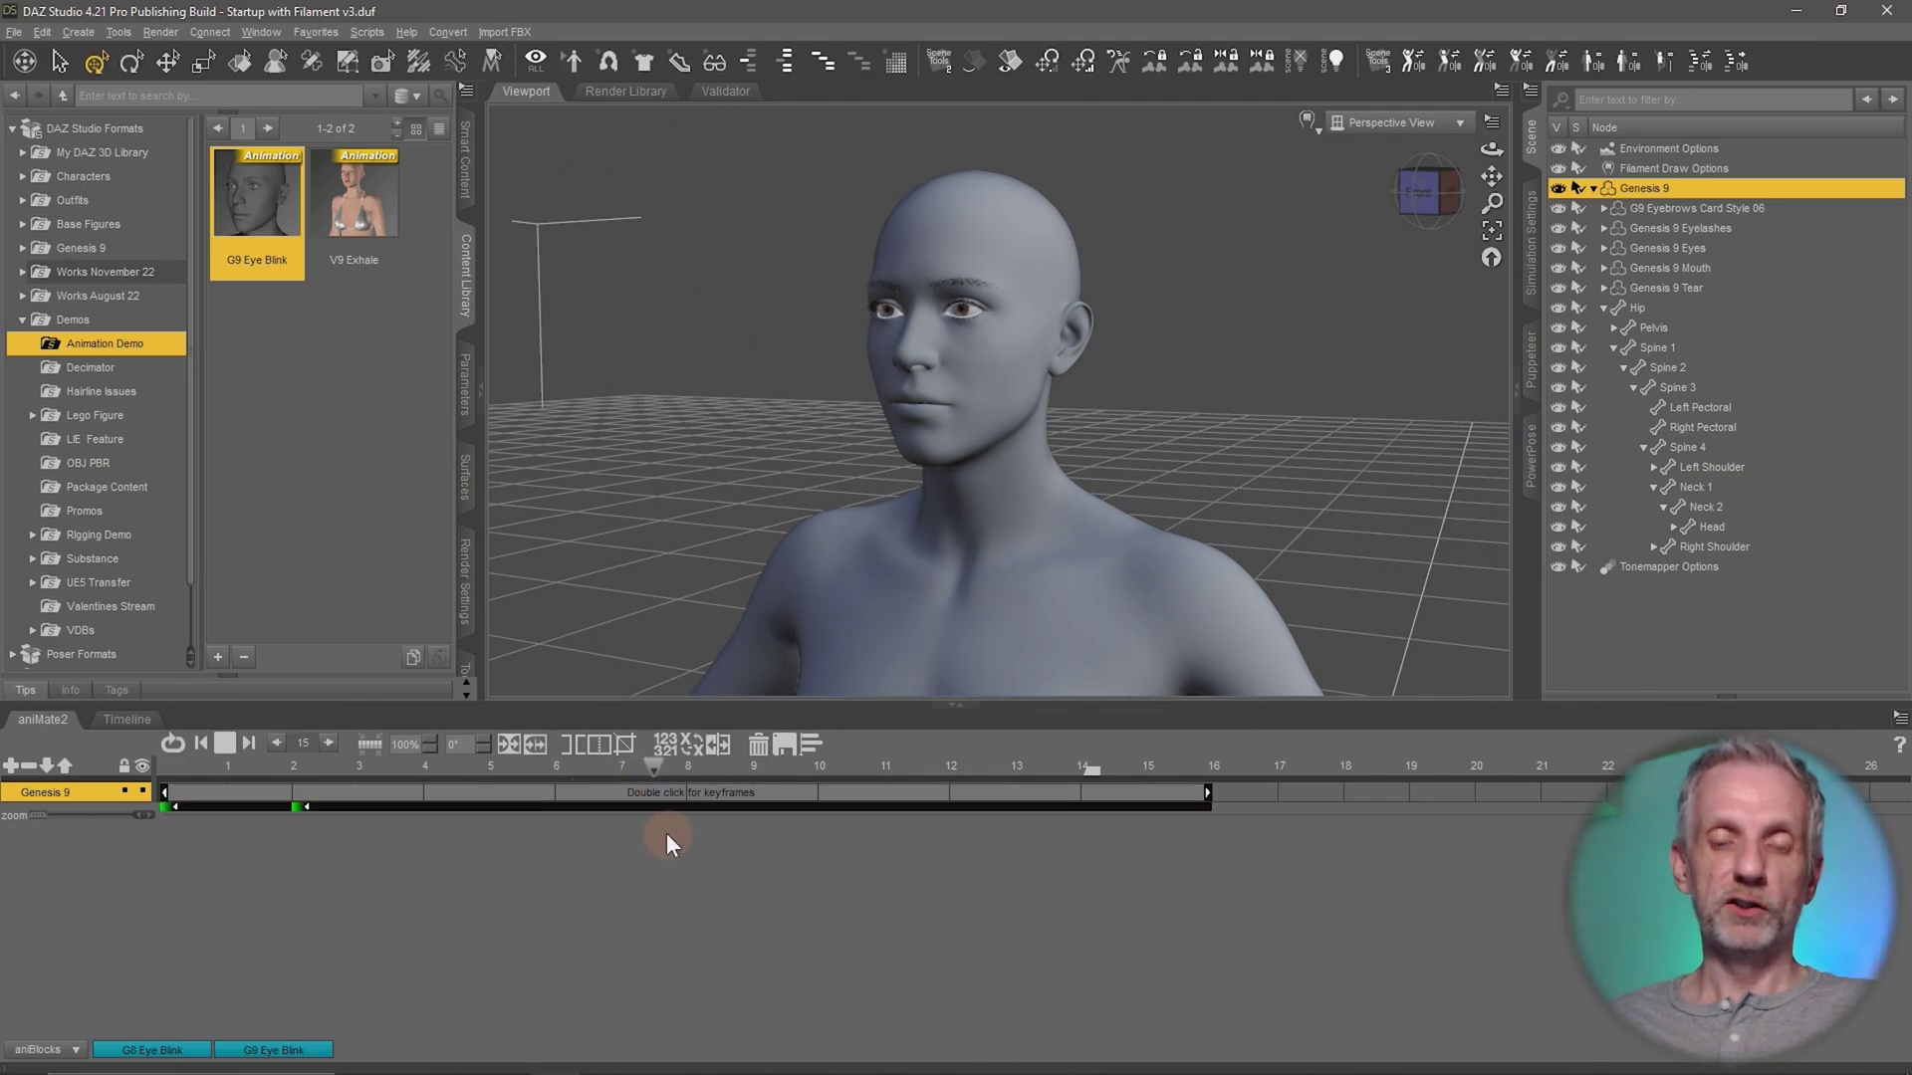
pyautogui.click(229, 746)
pyautogui.moveTo(1216, 791); pyautogui.dragTo(294, 810)
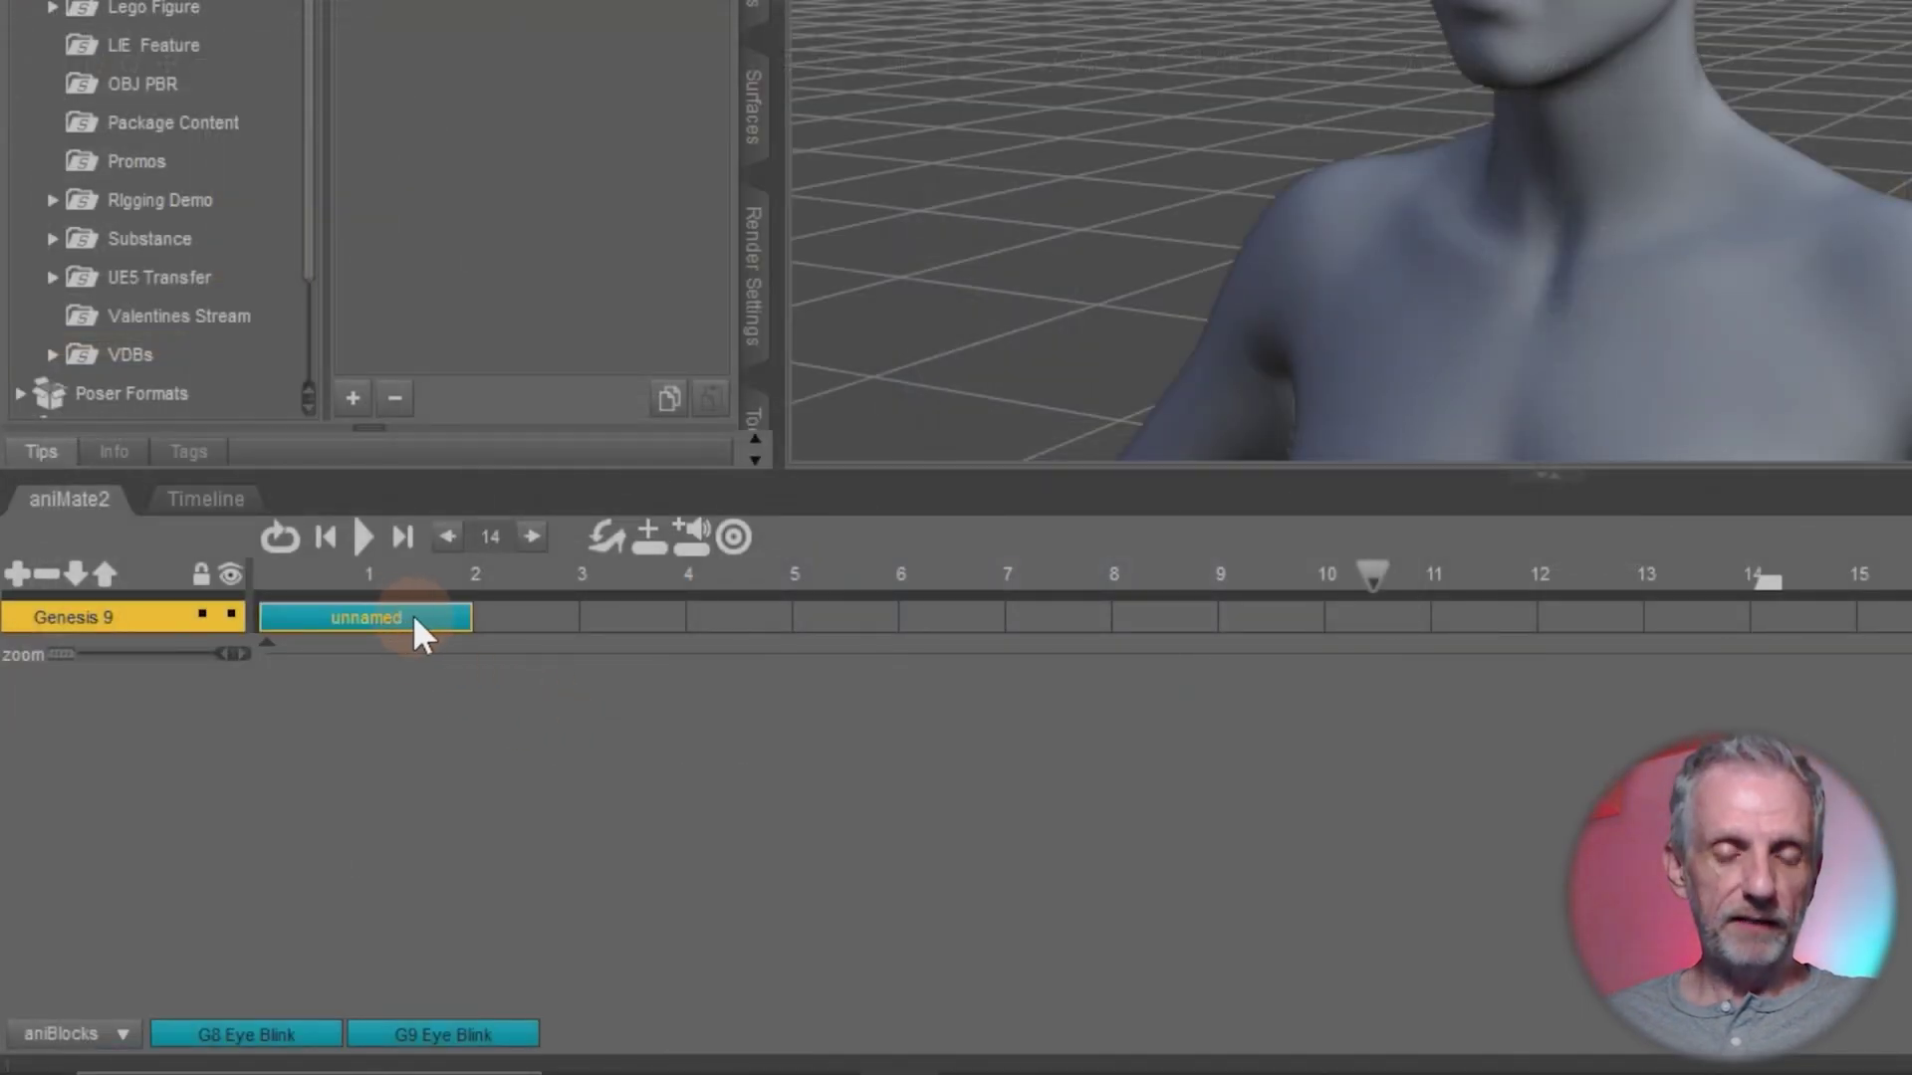
# - Save the unnamed clip as a new aniBlock named 'G9 Eye Blink Demo'
pyautogui.rightClick(414, 619)
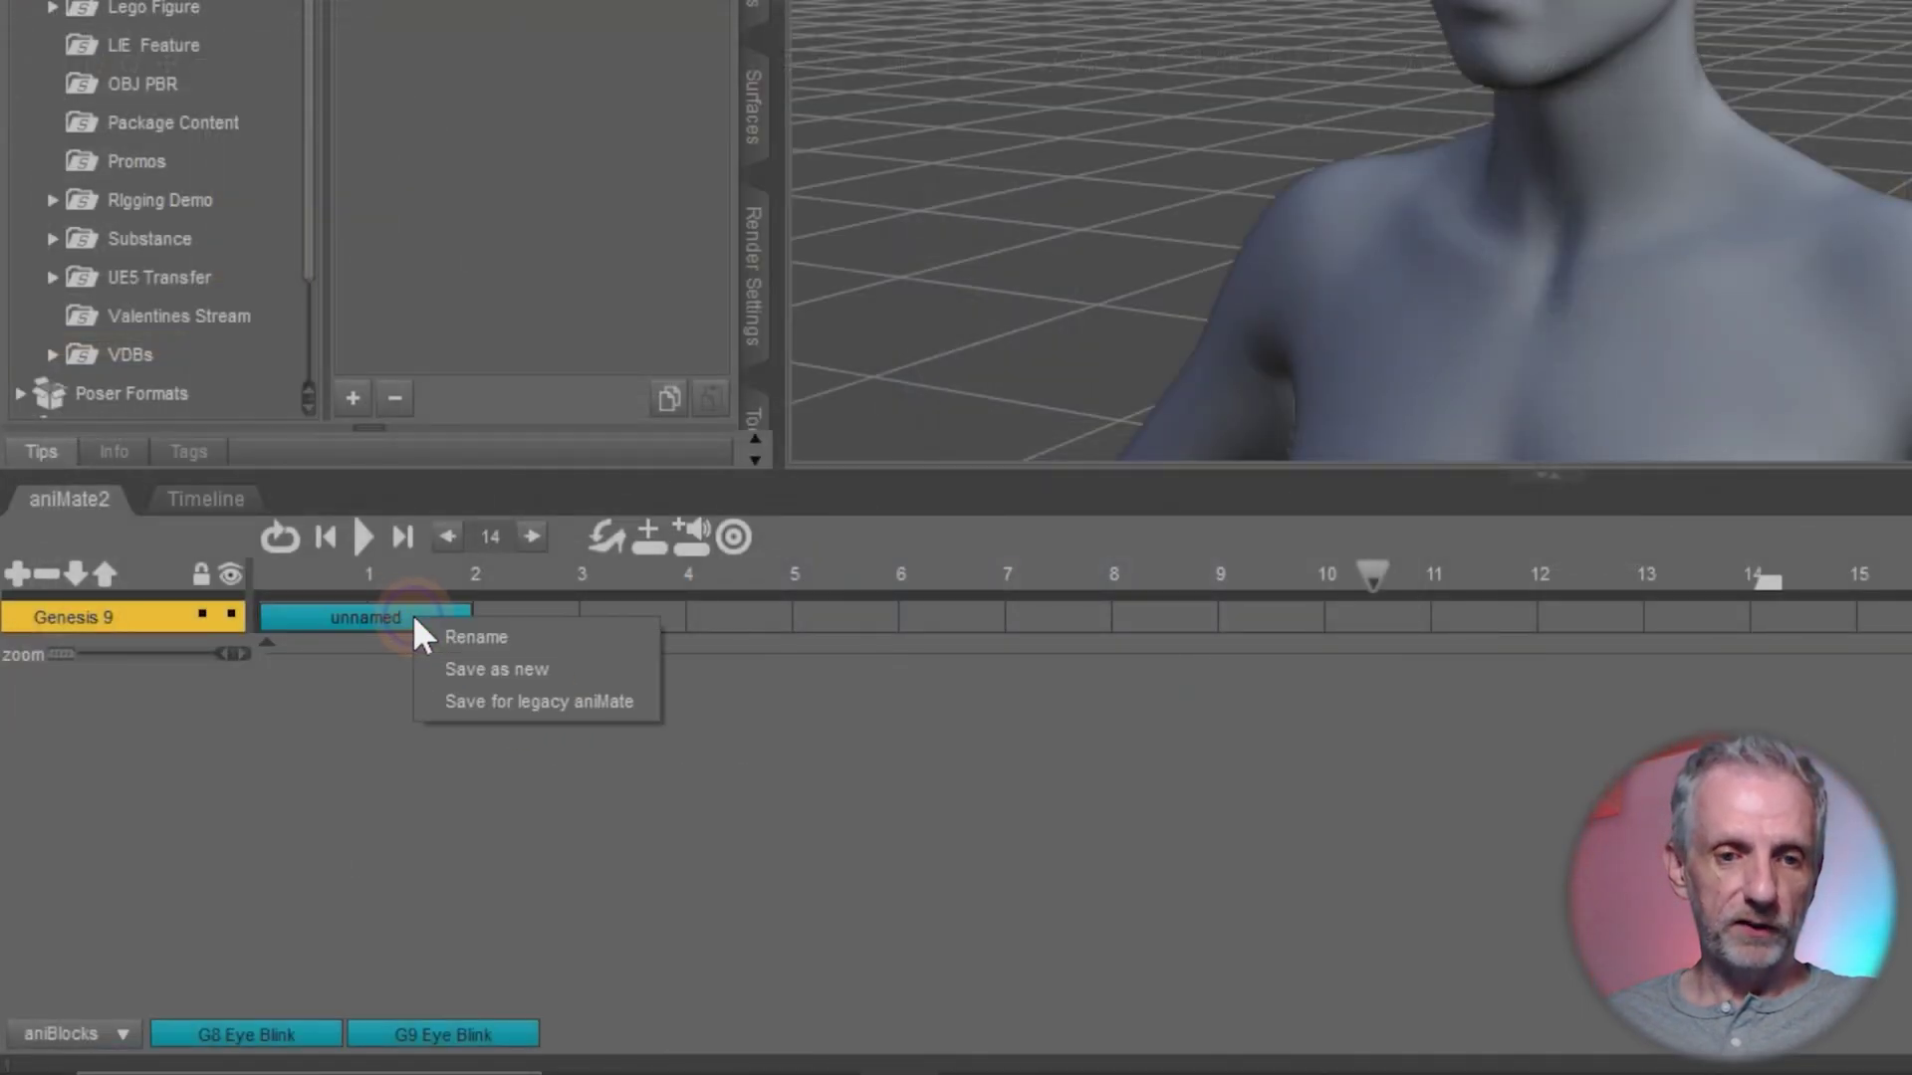
pyautogui.click(588, 669)
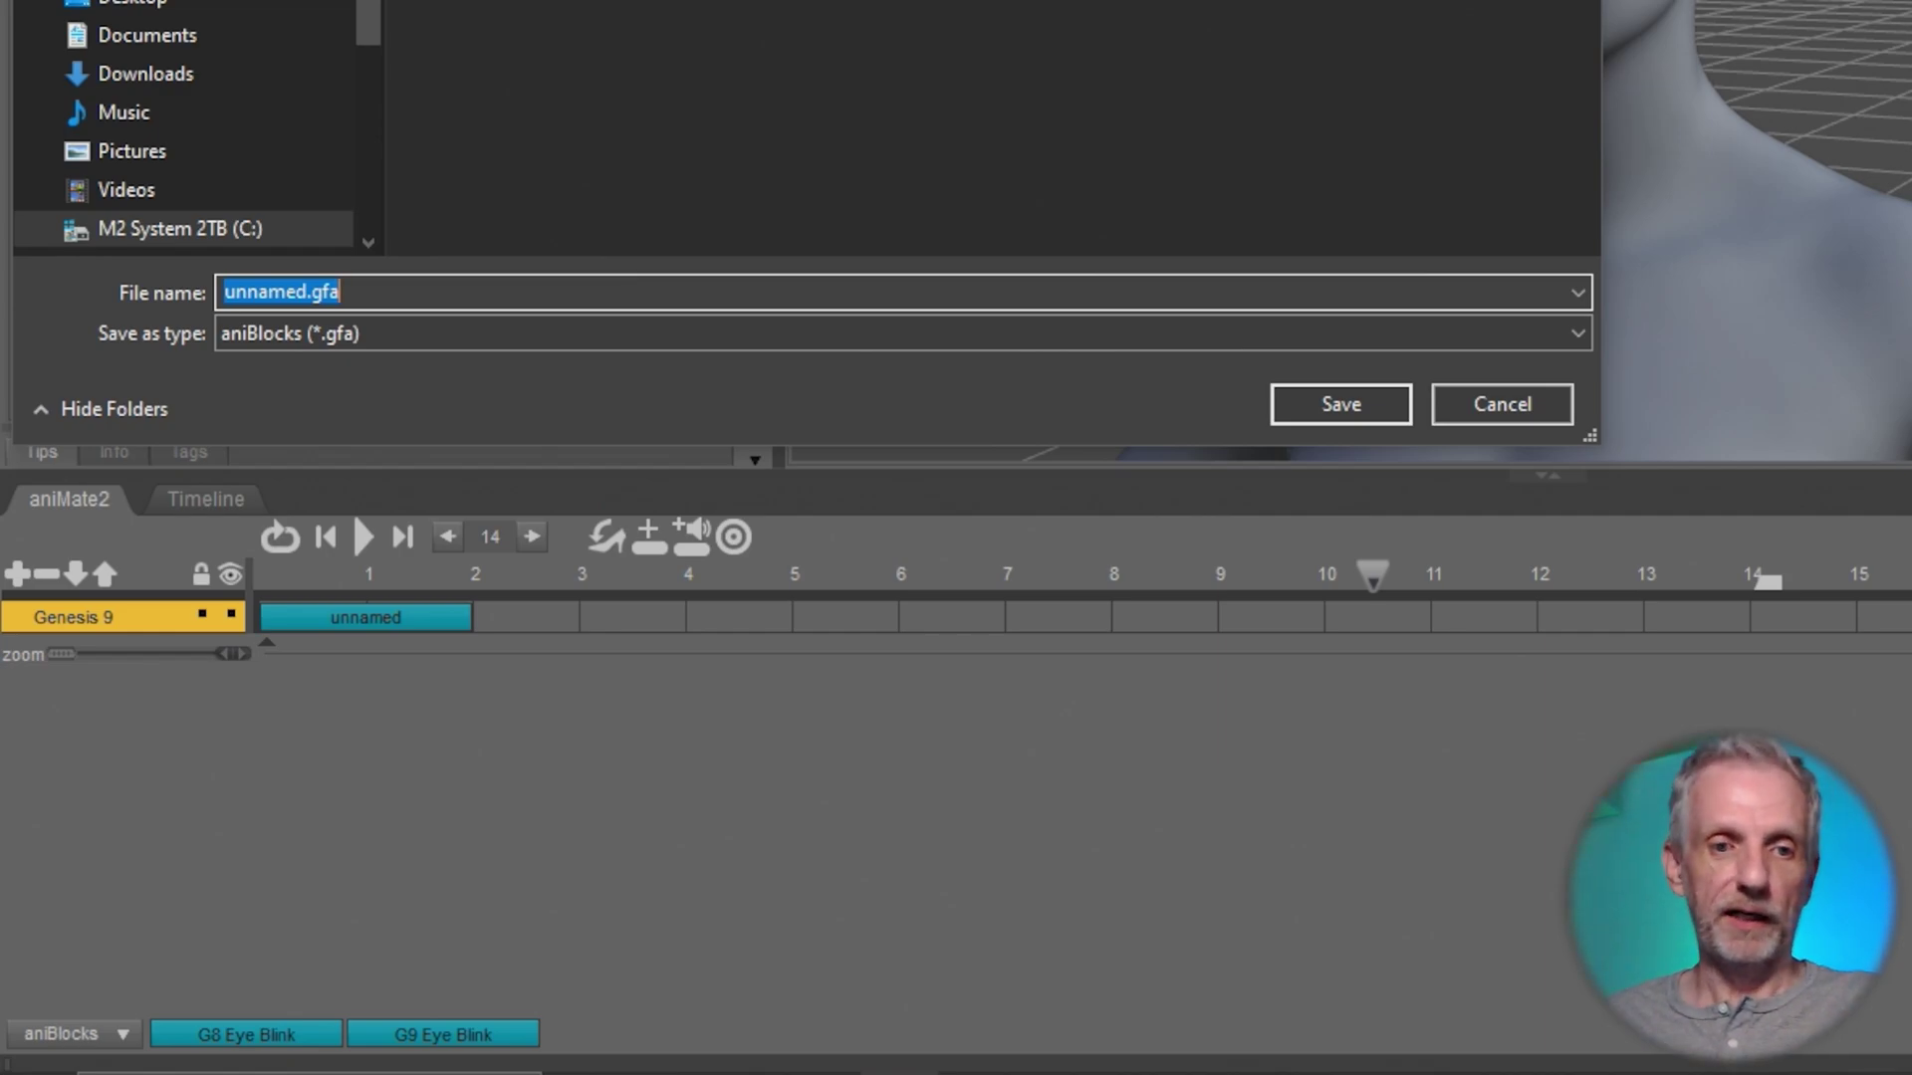
pyautogui.write('G')
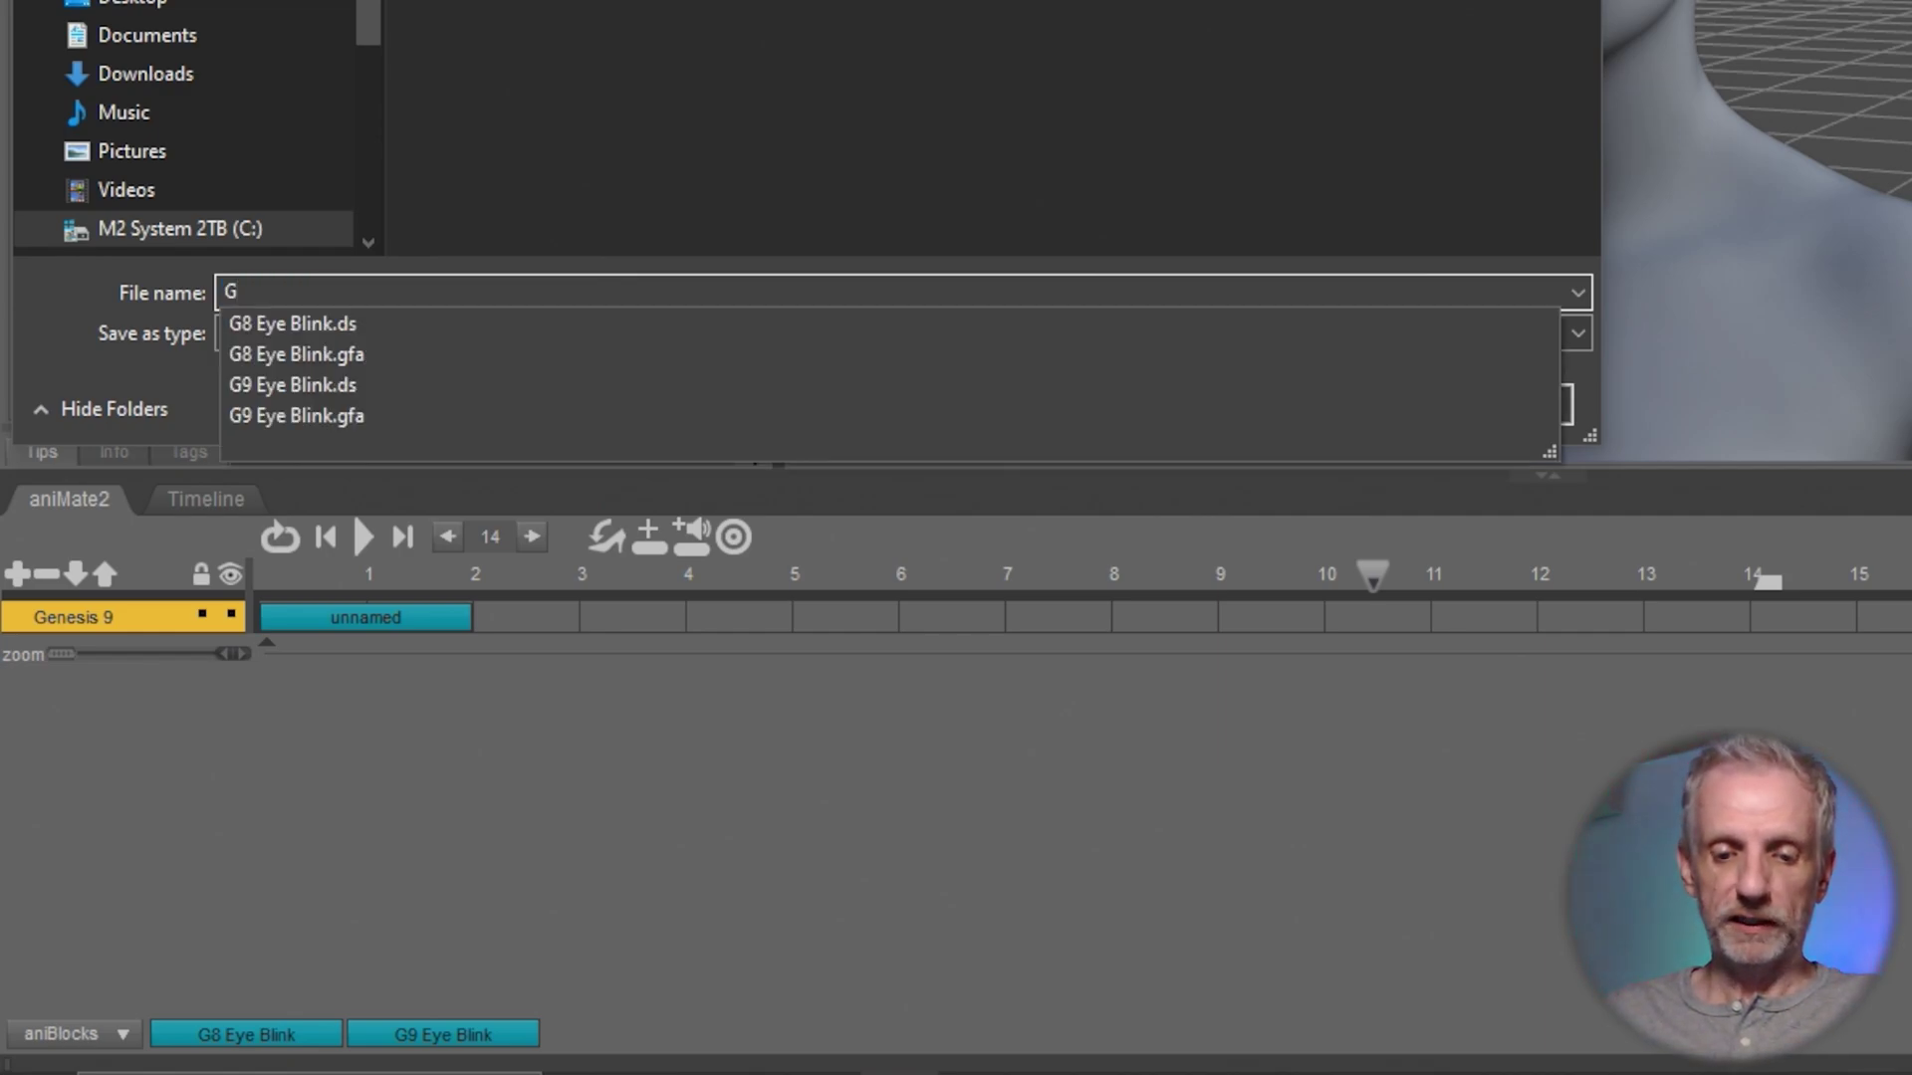
pyautogui.write('9 Eye Blink Demo')
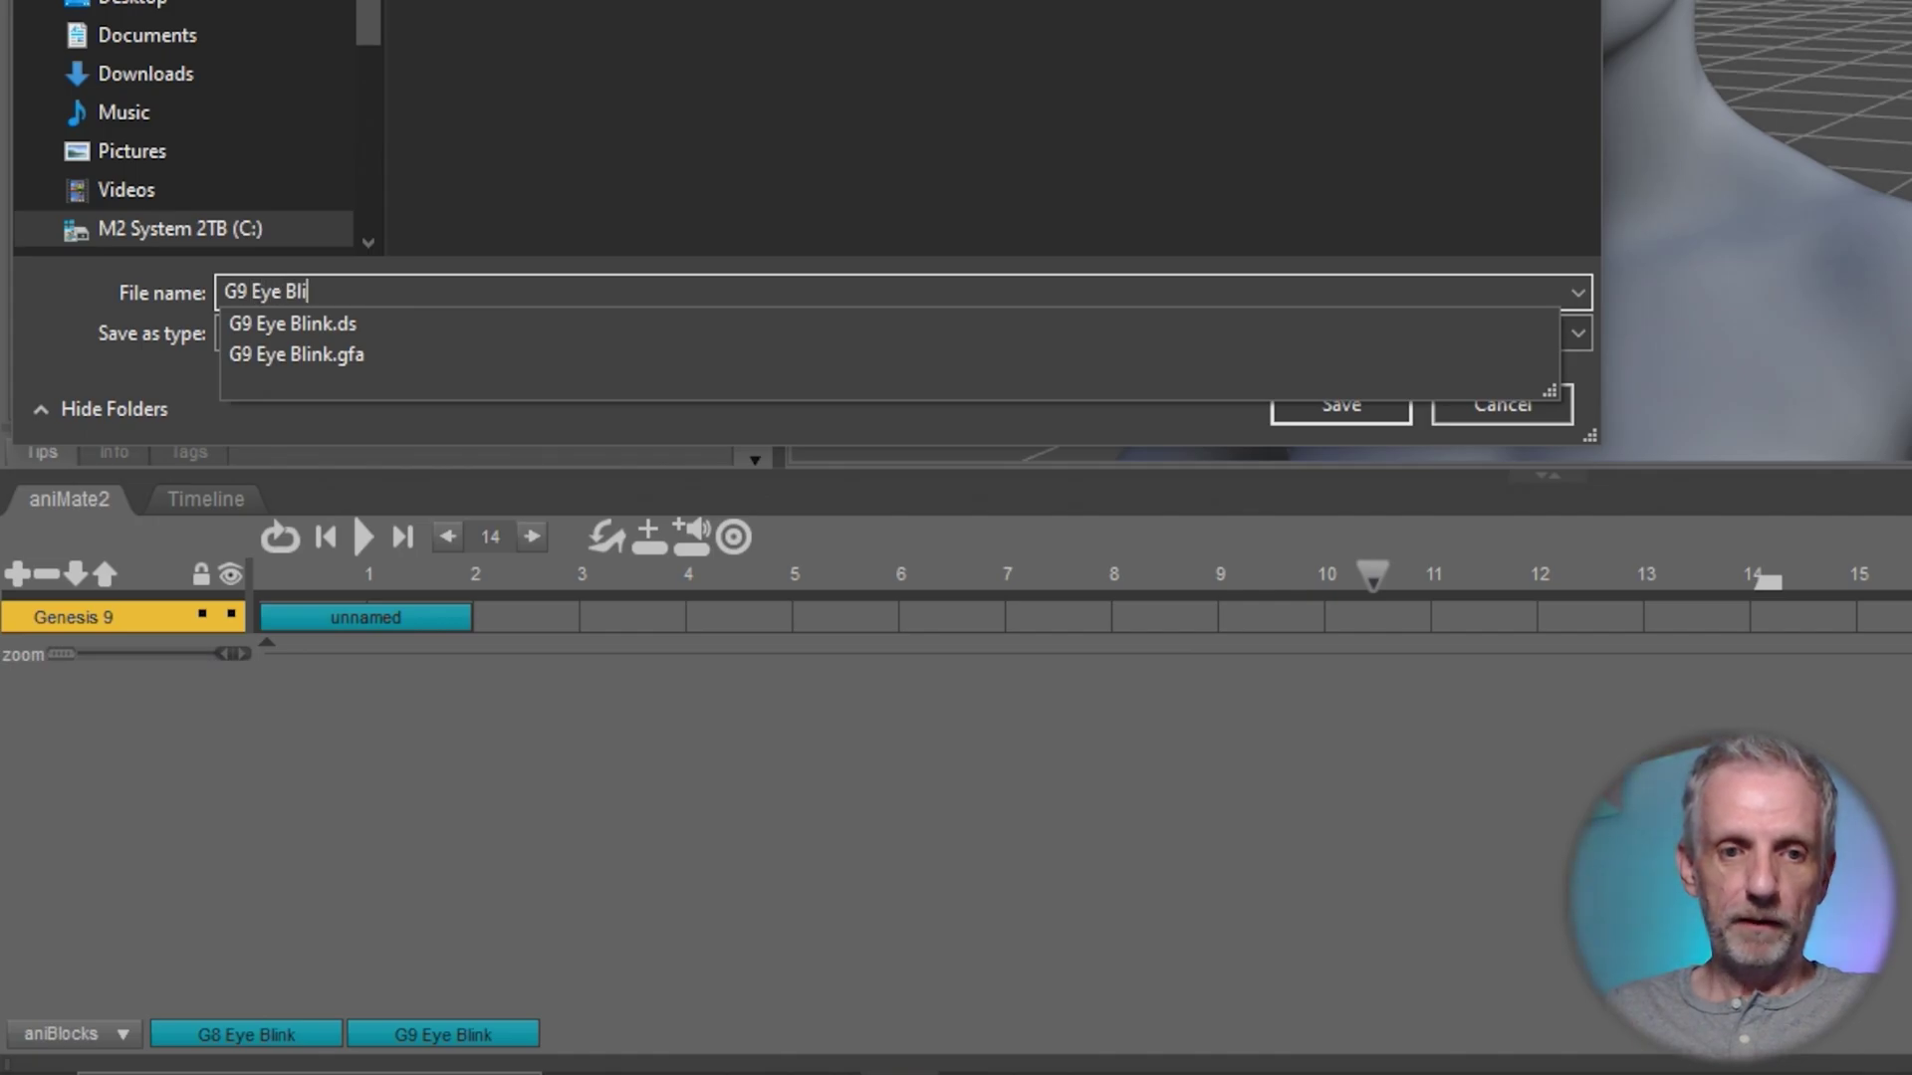
pyautogui.press('Return')
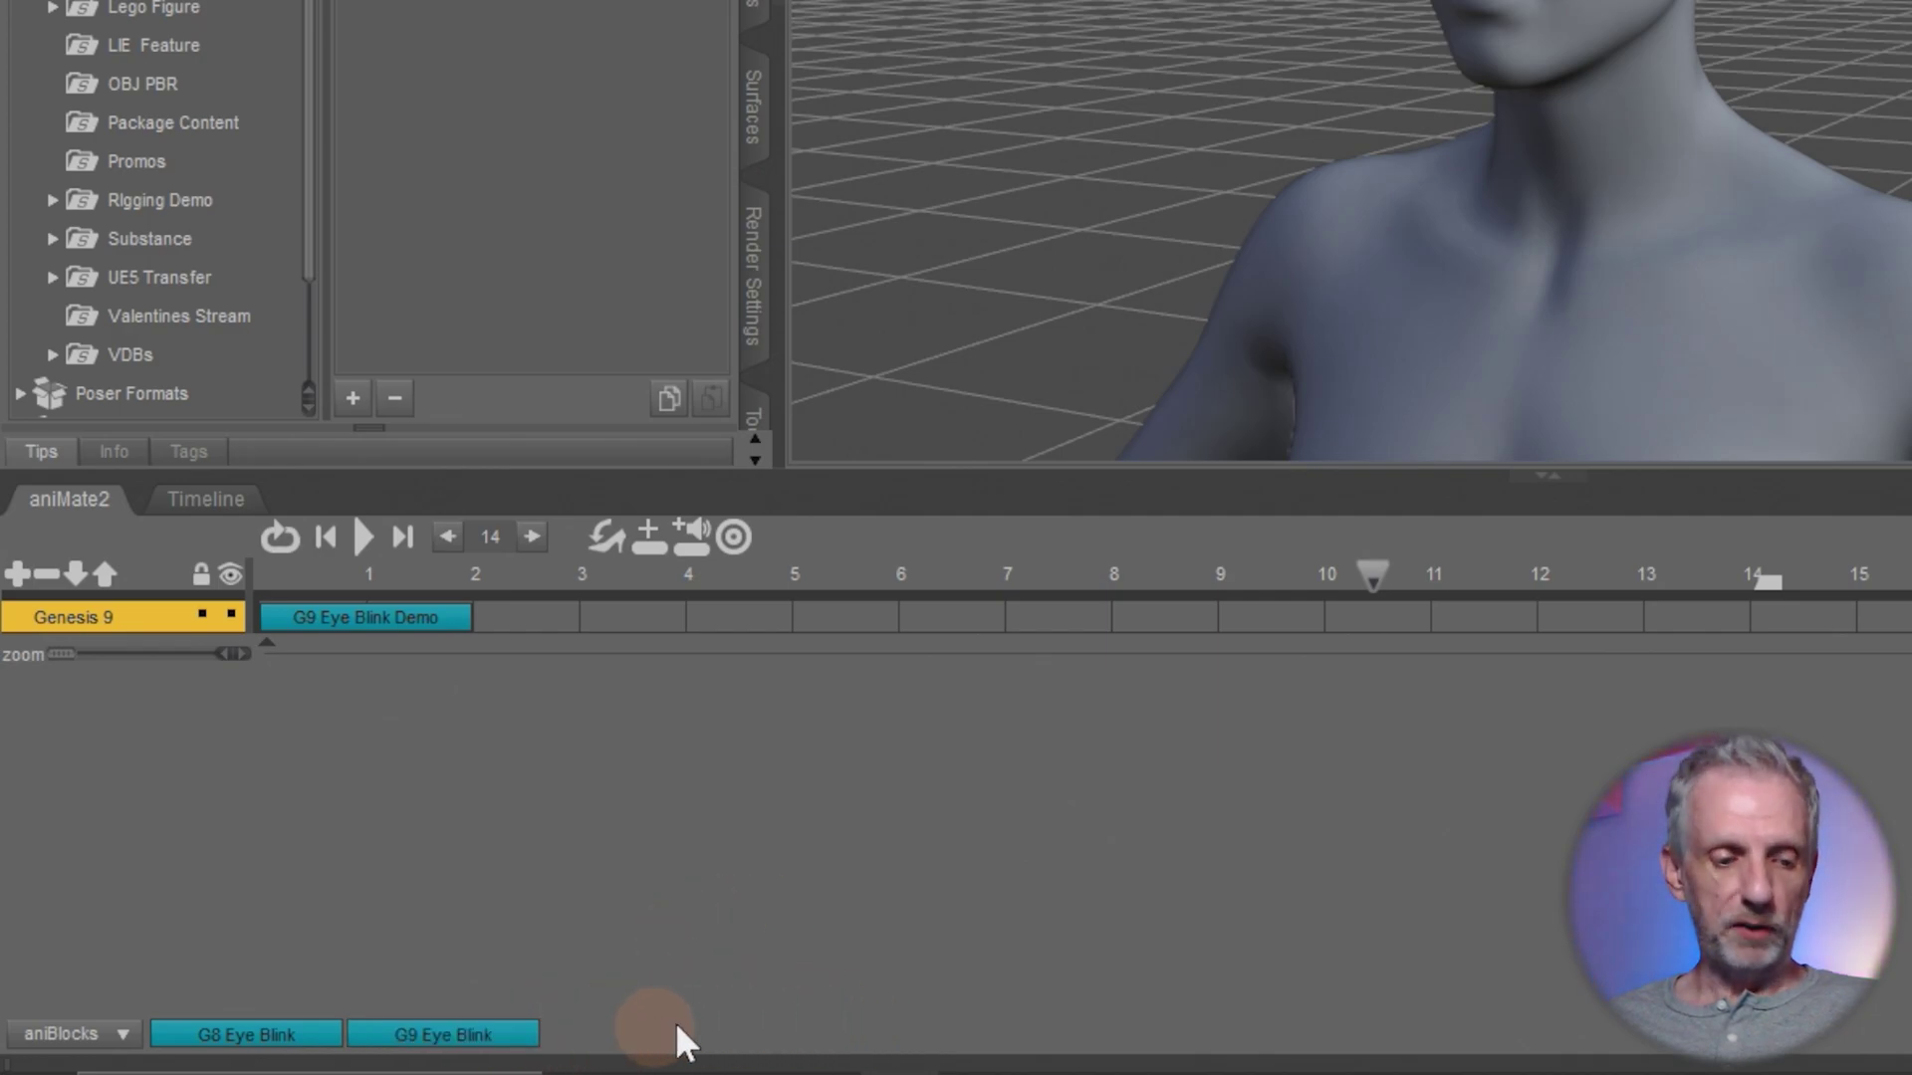
# - Switch the aniBlock list back to the main aniBlocks category and pick G9 Eye Blink Demo
pyautogui.click(119, 1030)
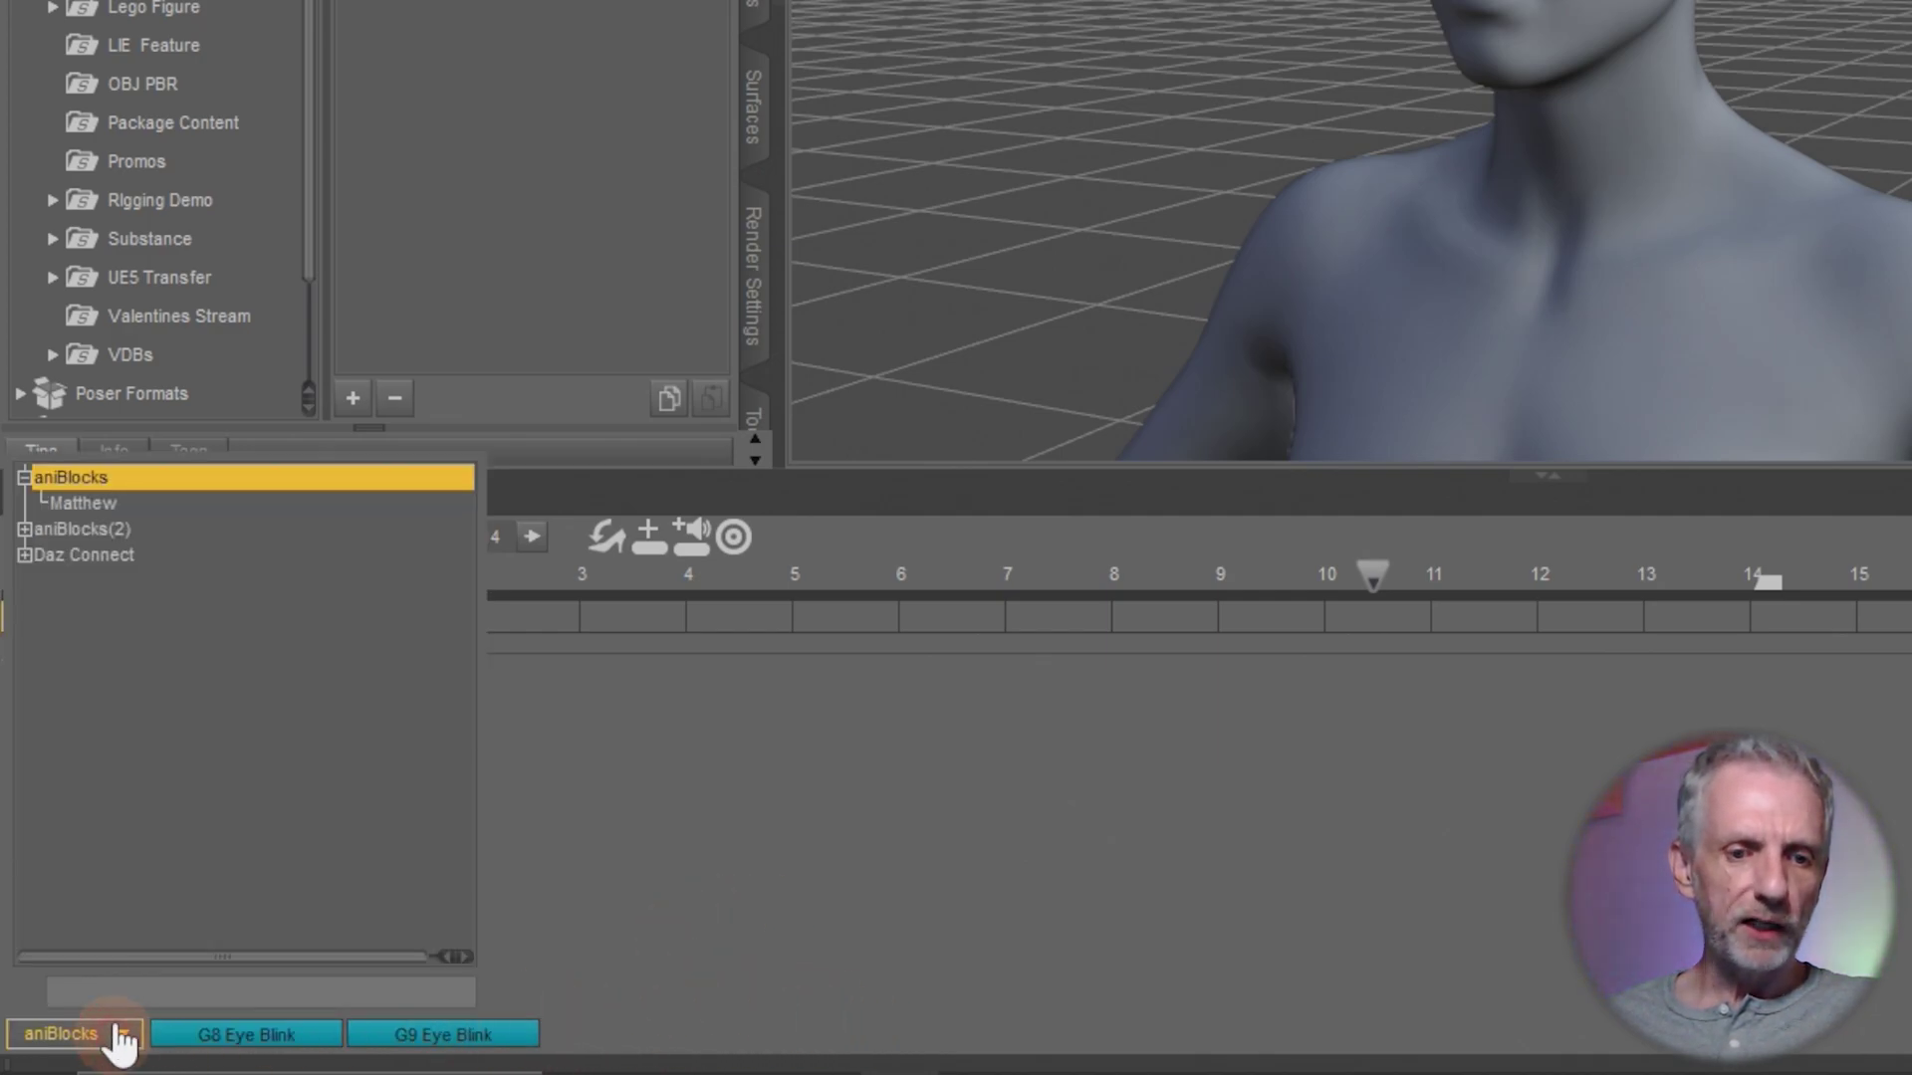
pyautogui.click(174, 501)
pyautogui.click(50, 1031)
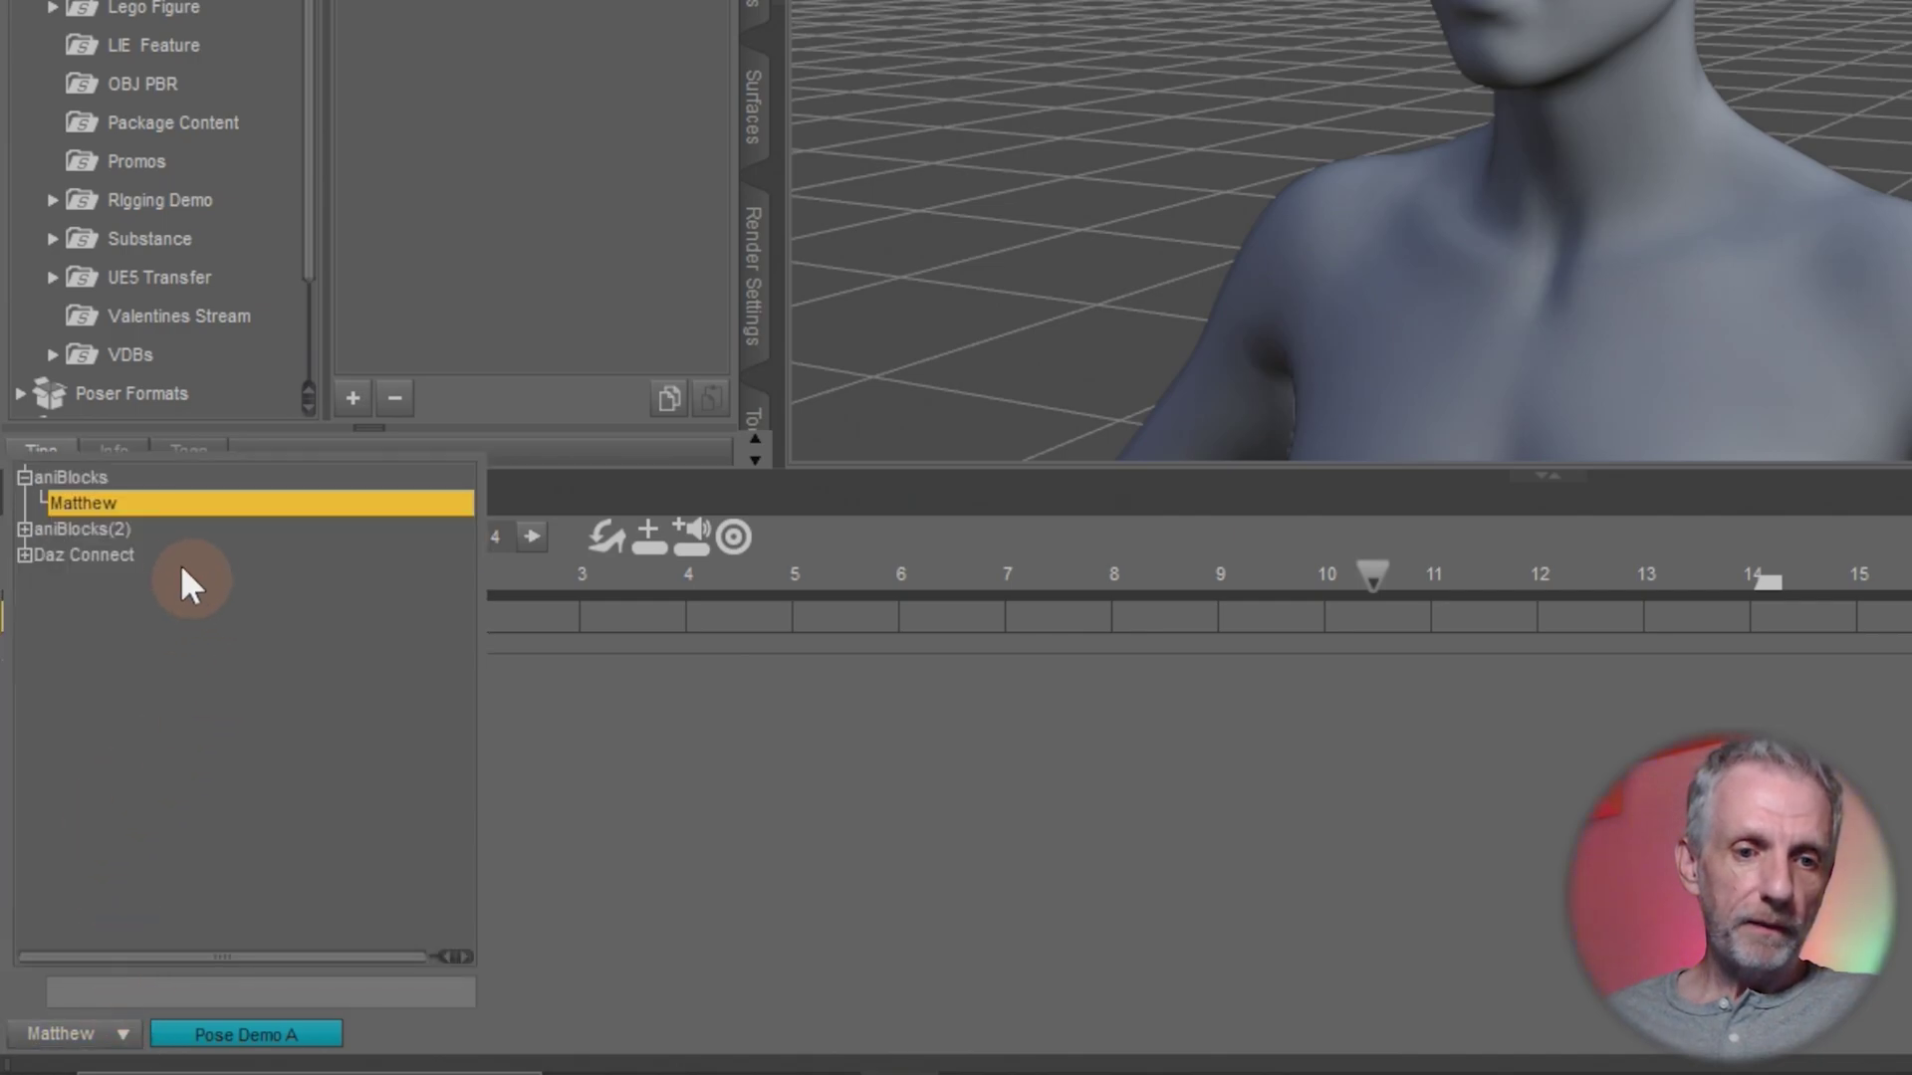
pyautogui.click(165, 479)
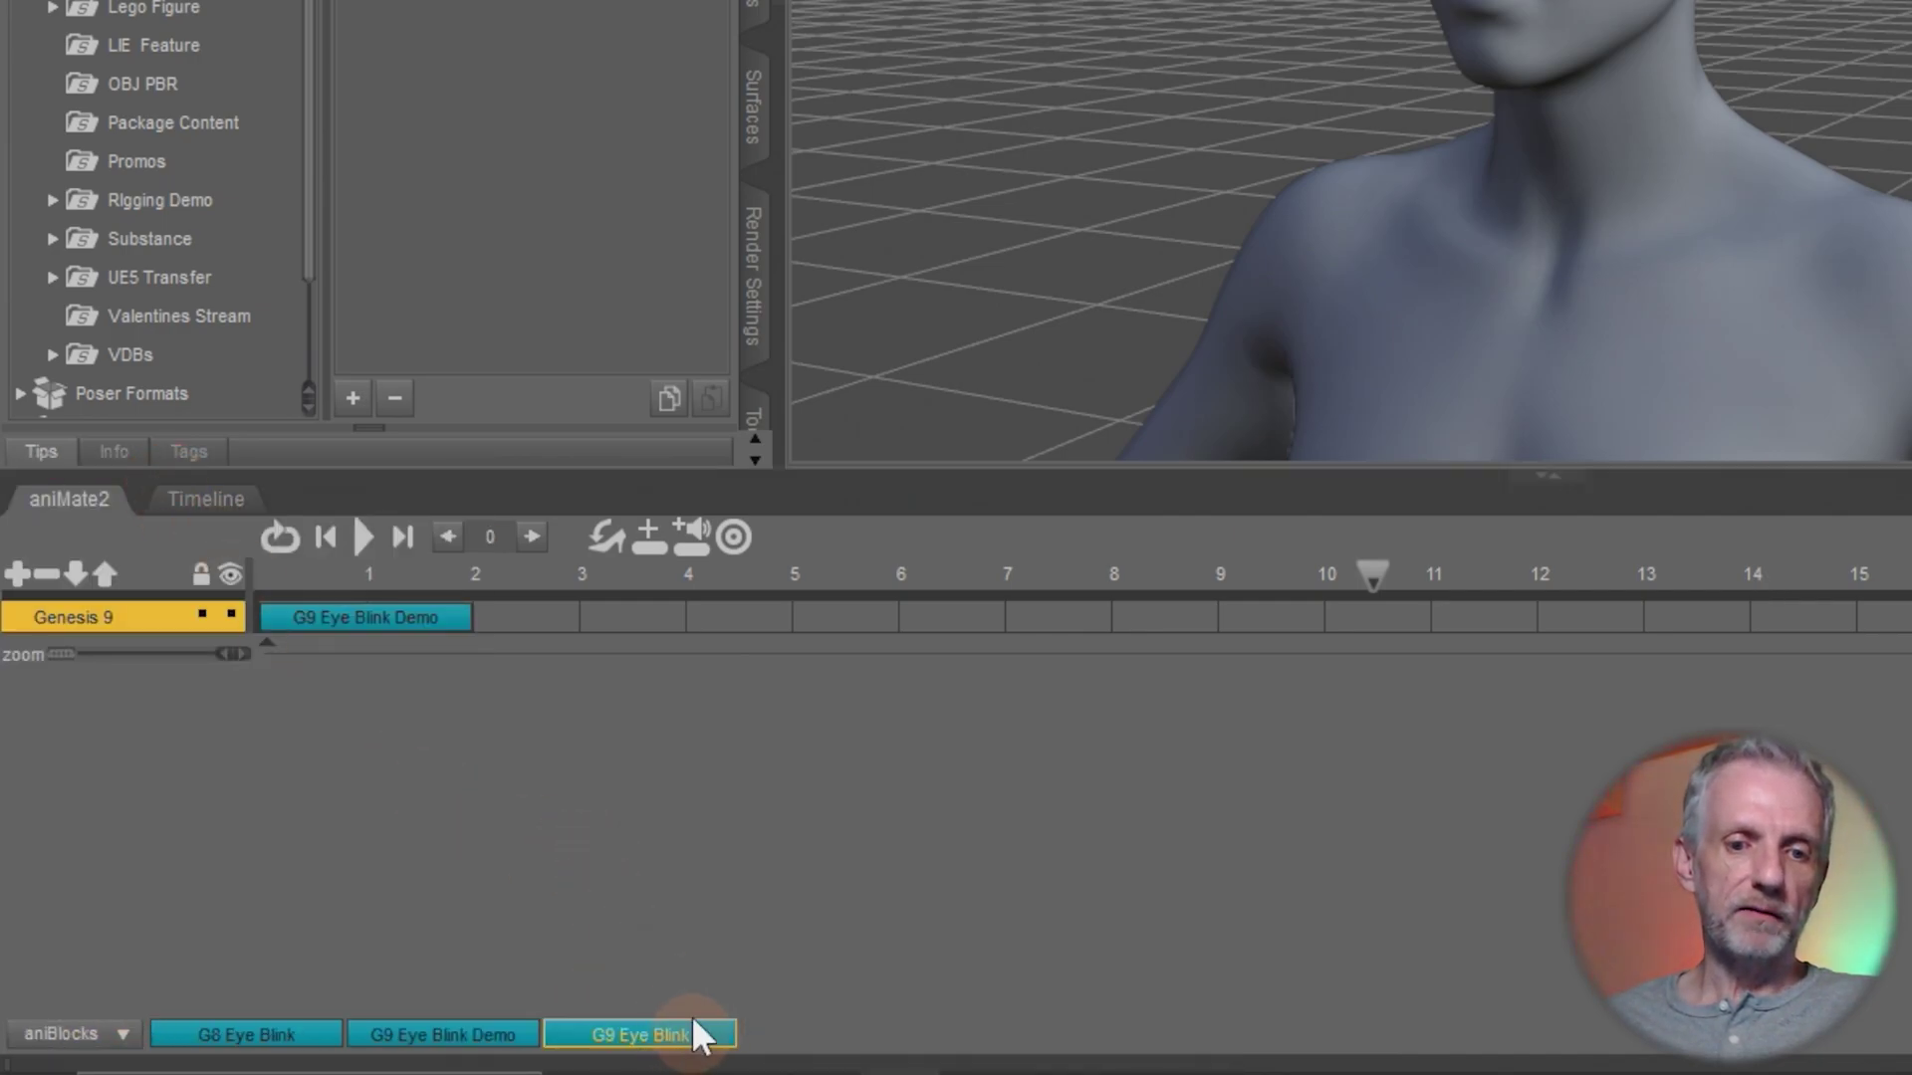
pyautogui.click(466, 1035)
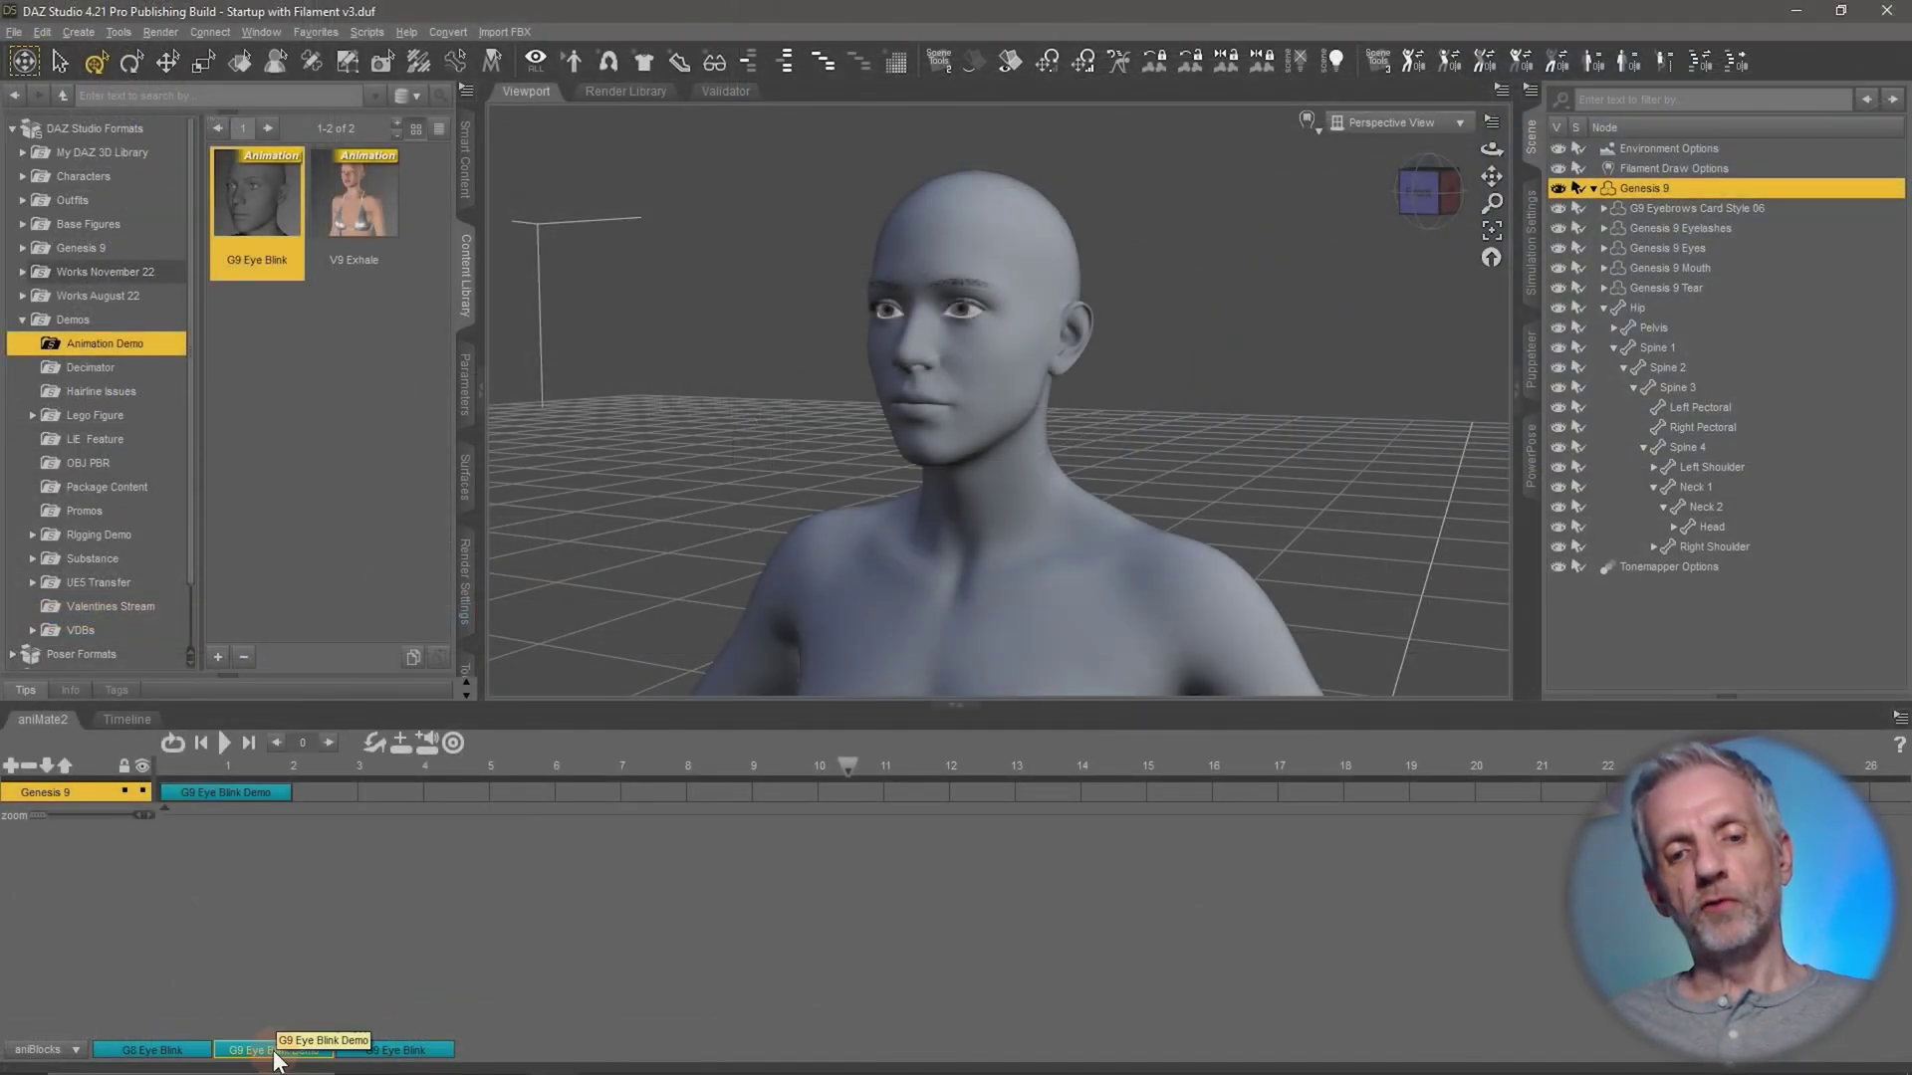
# - Drop three G9 Eye Blink Demo copies onto the Genesis 9 track, around frames 3–8
pyautogui.moveTo(438, 1060); pyautogui.dragTo(670, 707)
pyautogui.moveTo(414, 847); pyautogui.dragTo(416, 799)
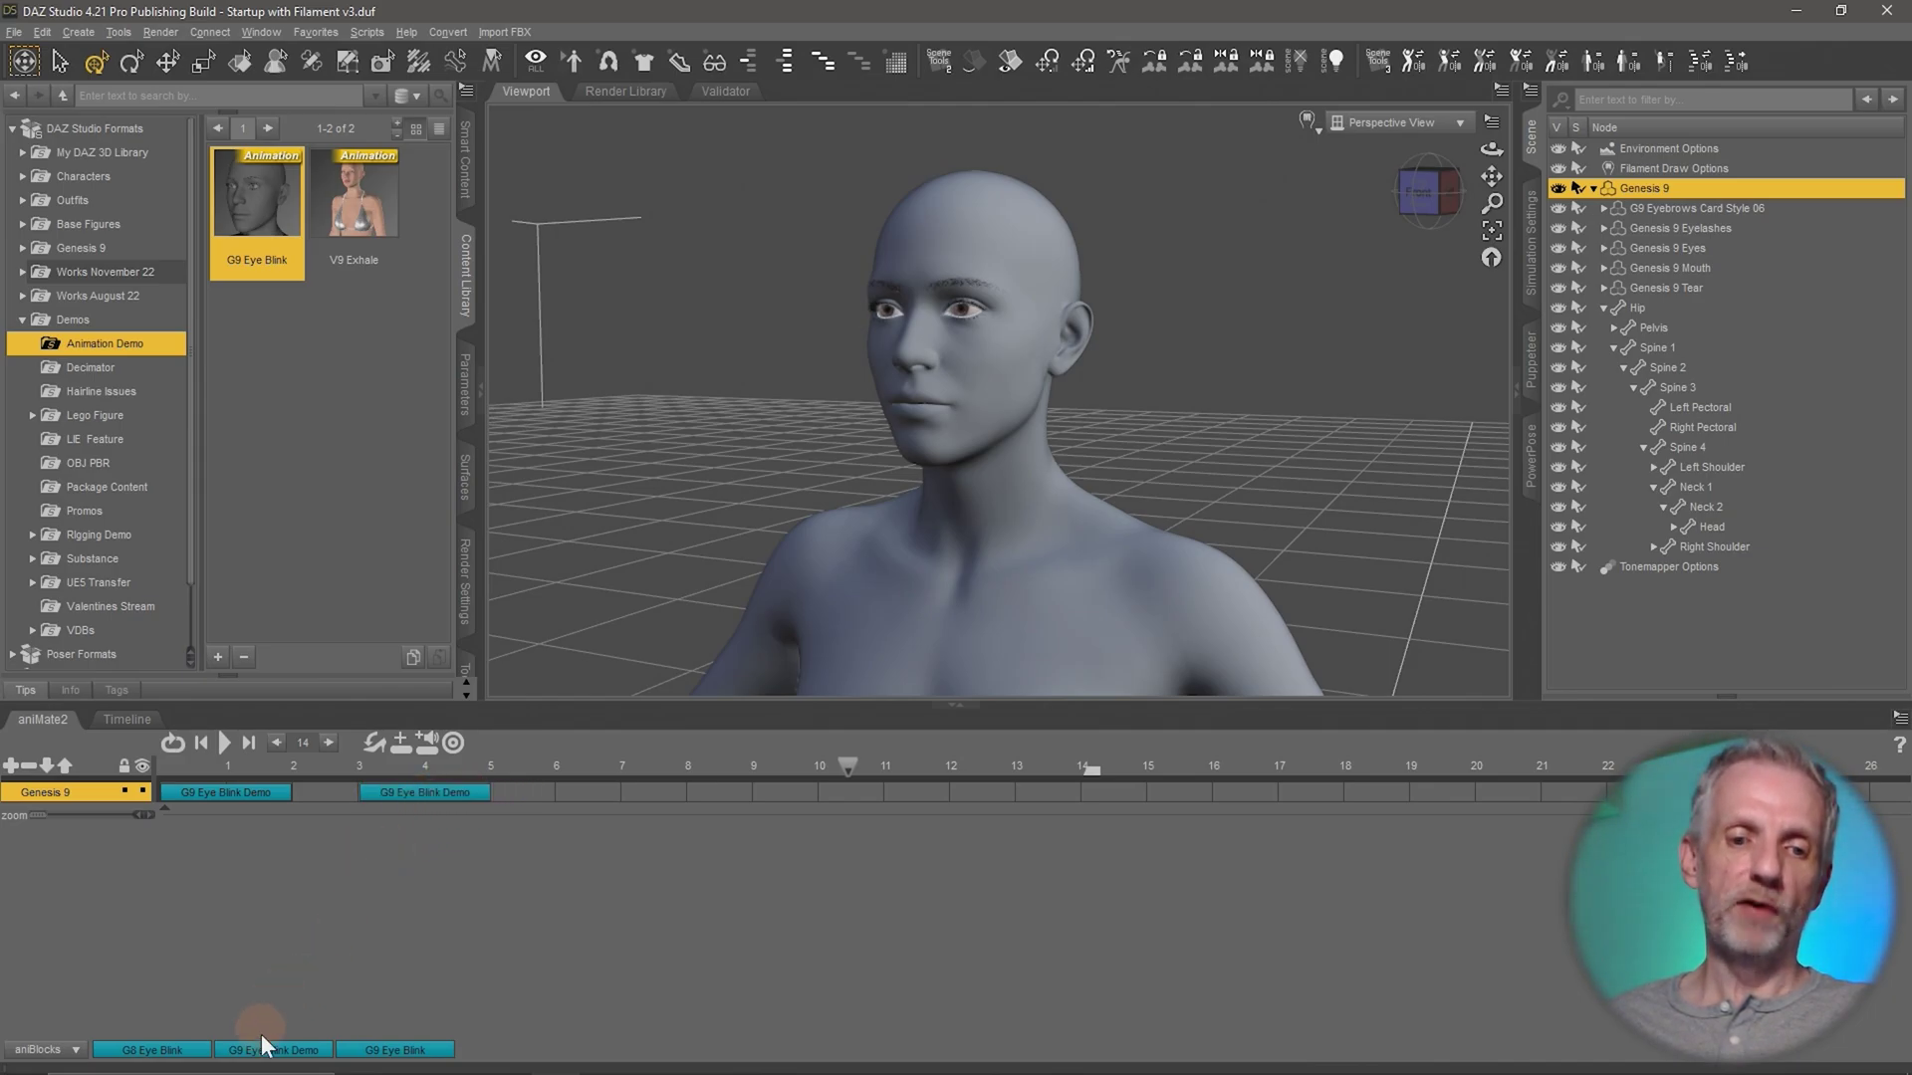
pyautogui.moveTo(605, 786)
pyautogui.mouseDown()
pyautogui.moveTo(625, 794)
pyautogui.moveTo(554, 797)
pyautogui.moveTo(584, 797)
pyautogui.mouseUp()
pyautogui.moveTo(284, 1050); pyautogui.dragTo(803, 806)
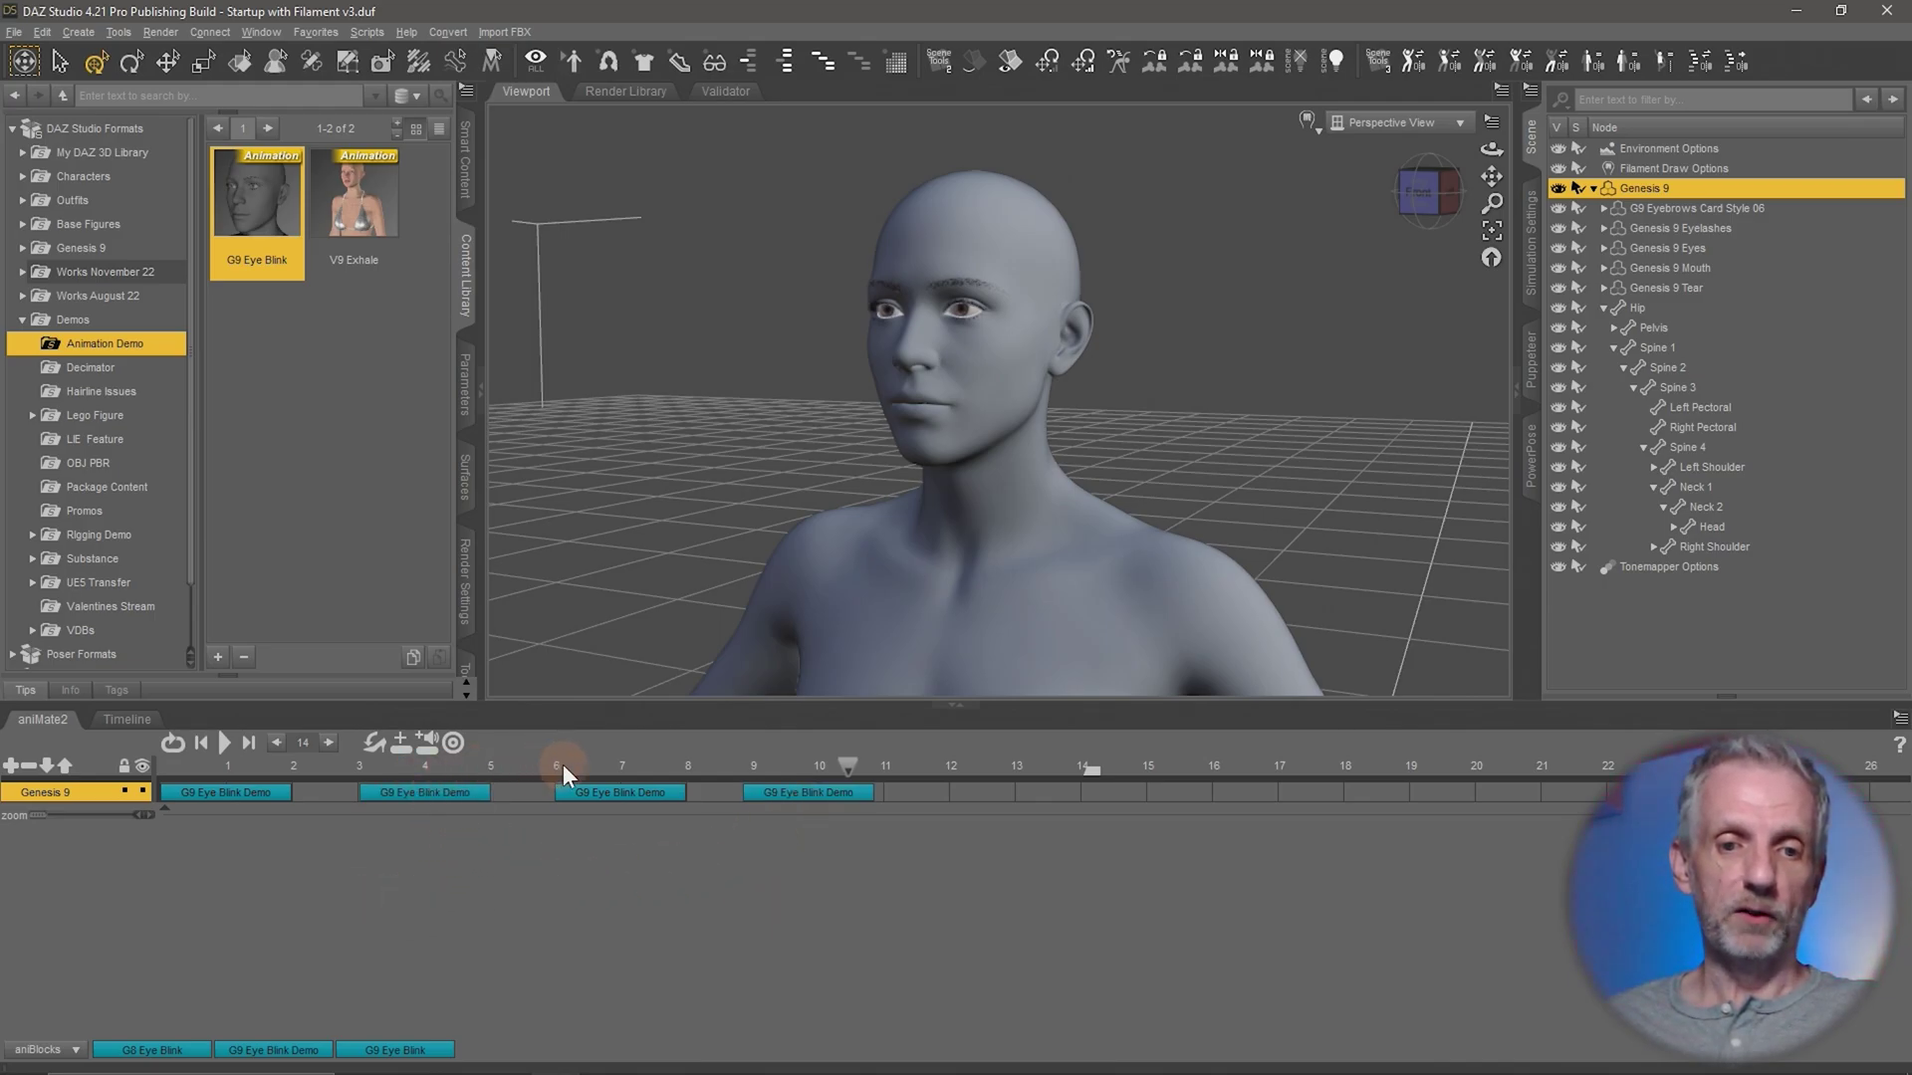
# - Speed the second blink block up to 120% and move it about 1.5 frames later
pyautogui.click(436, 793)
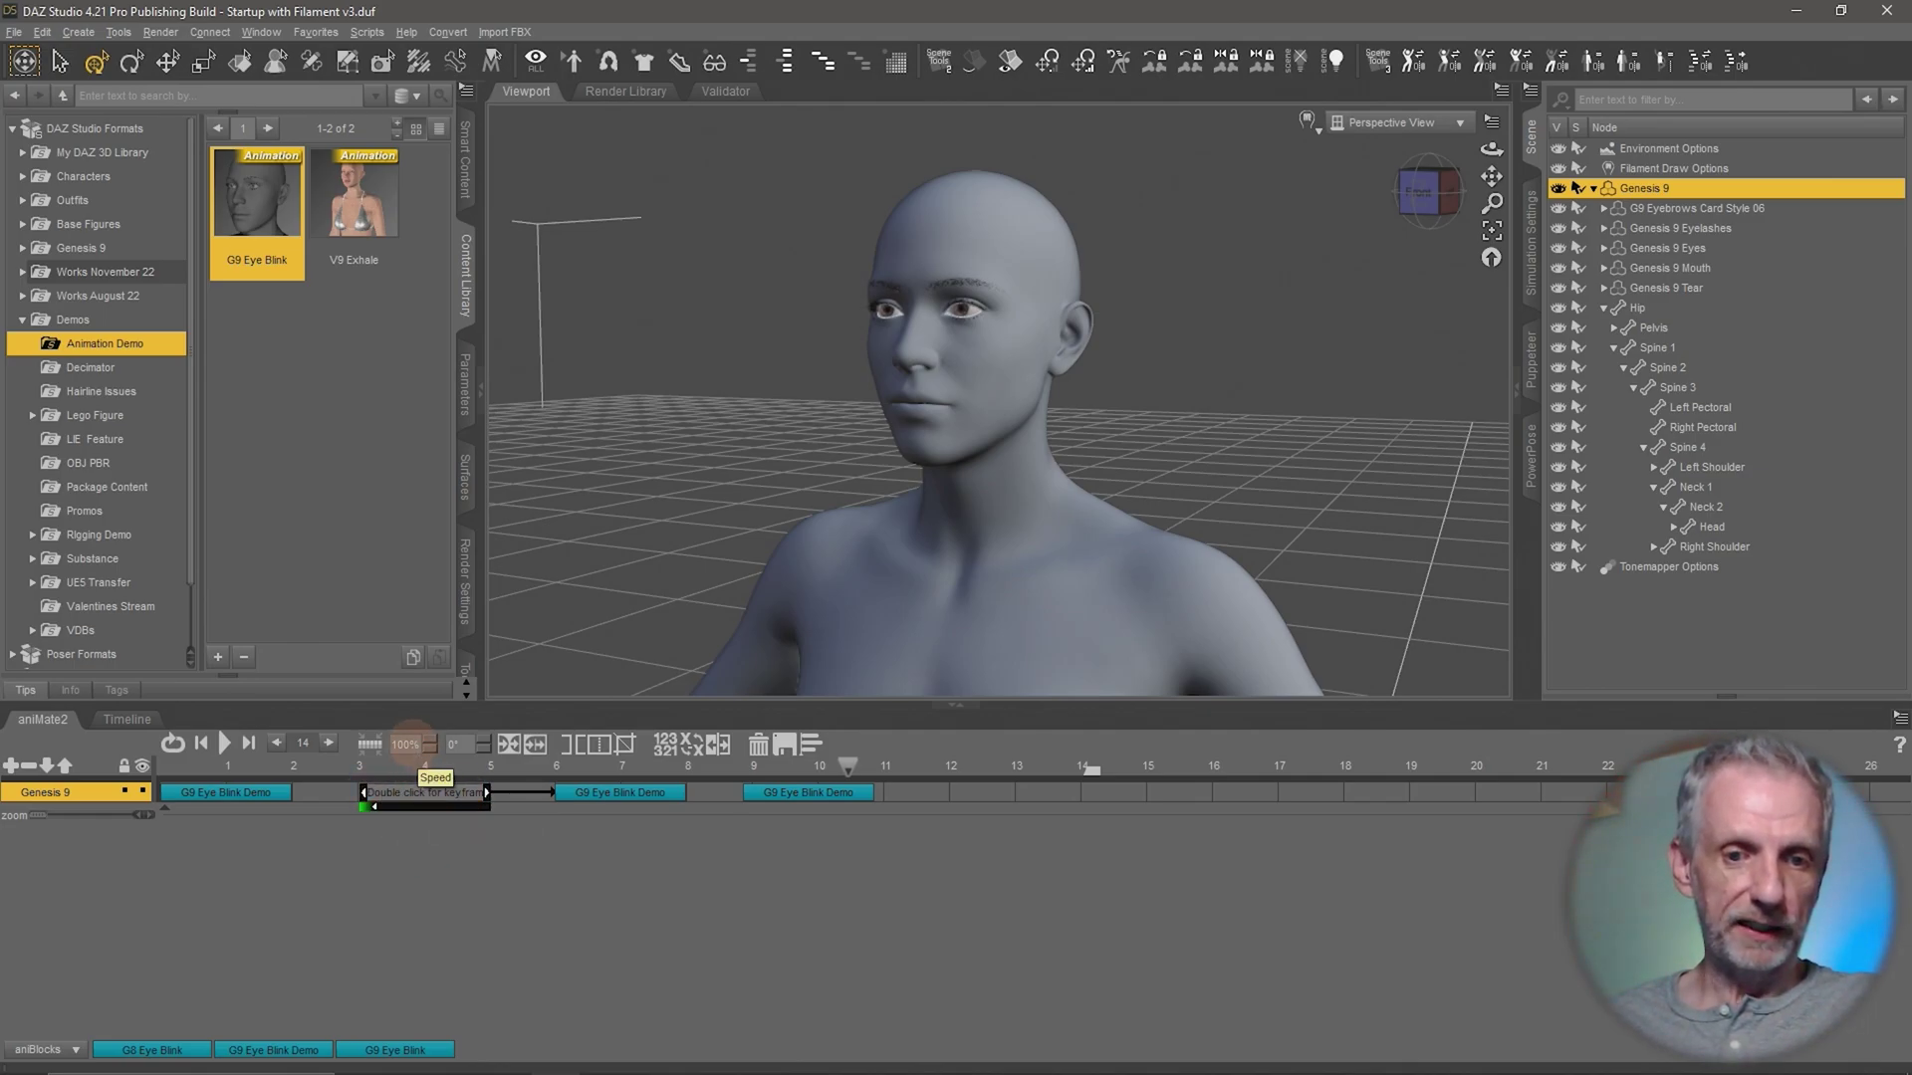
pyautogui.scroll(2, 406, 744)
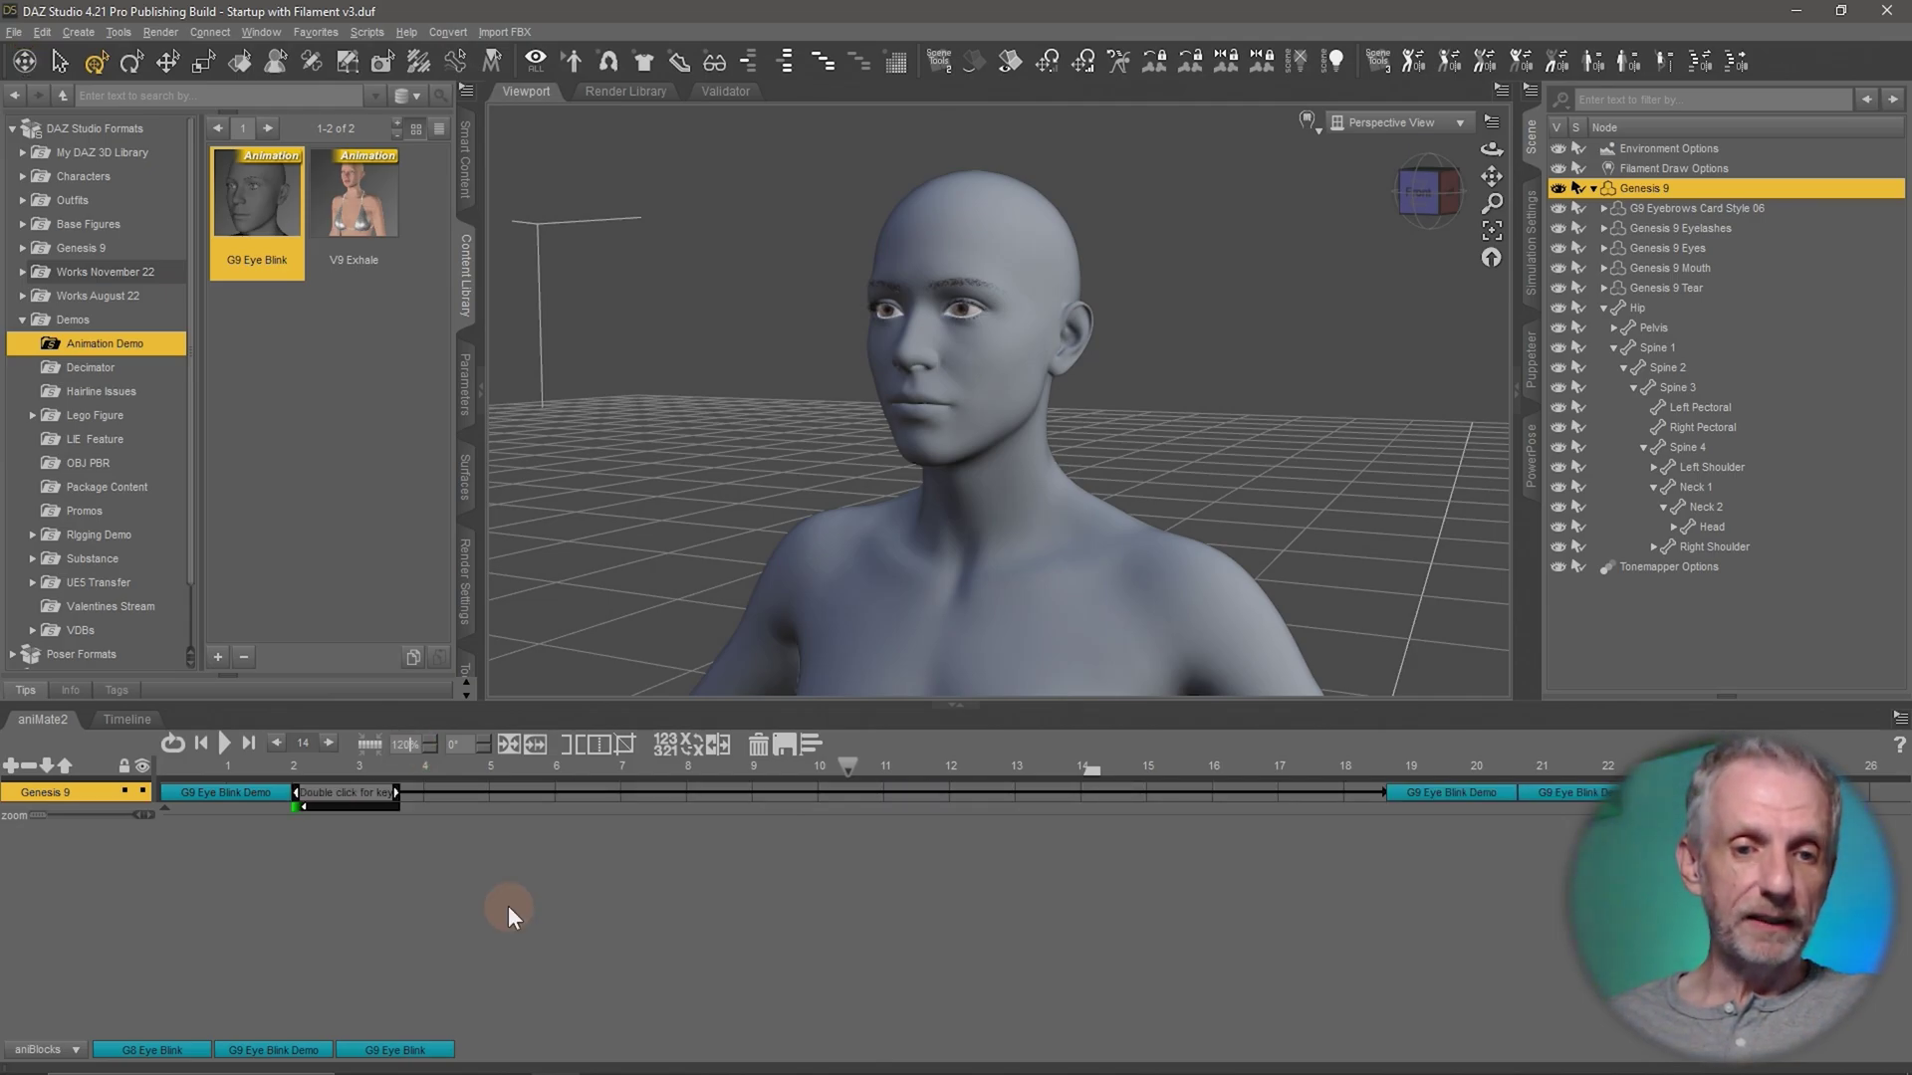
pyautogui.click(465, 910)
pyautogui.moveTo(373, 809); pyautogui.dragTo(431, 793)
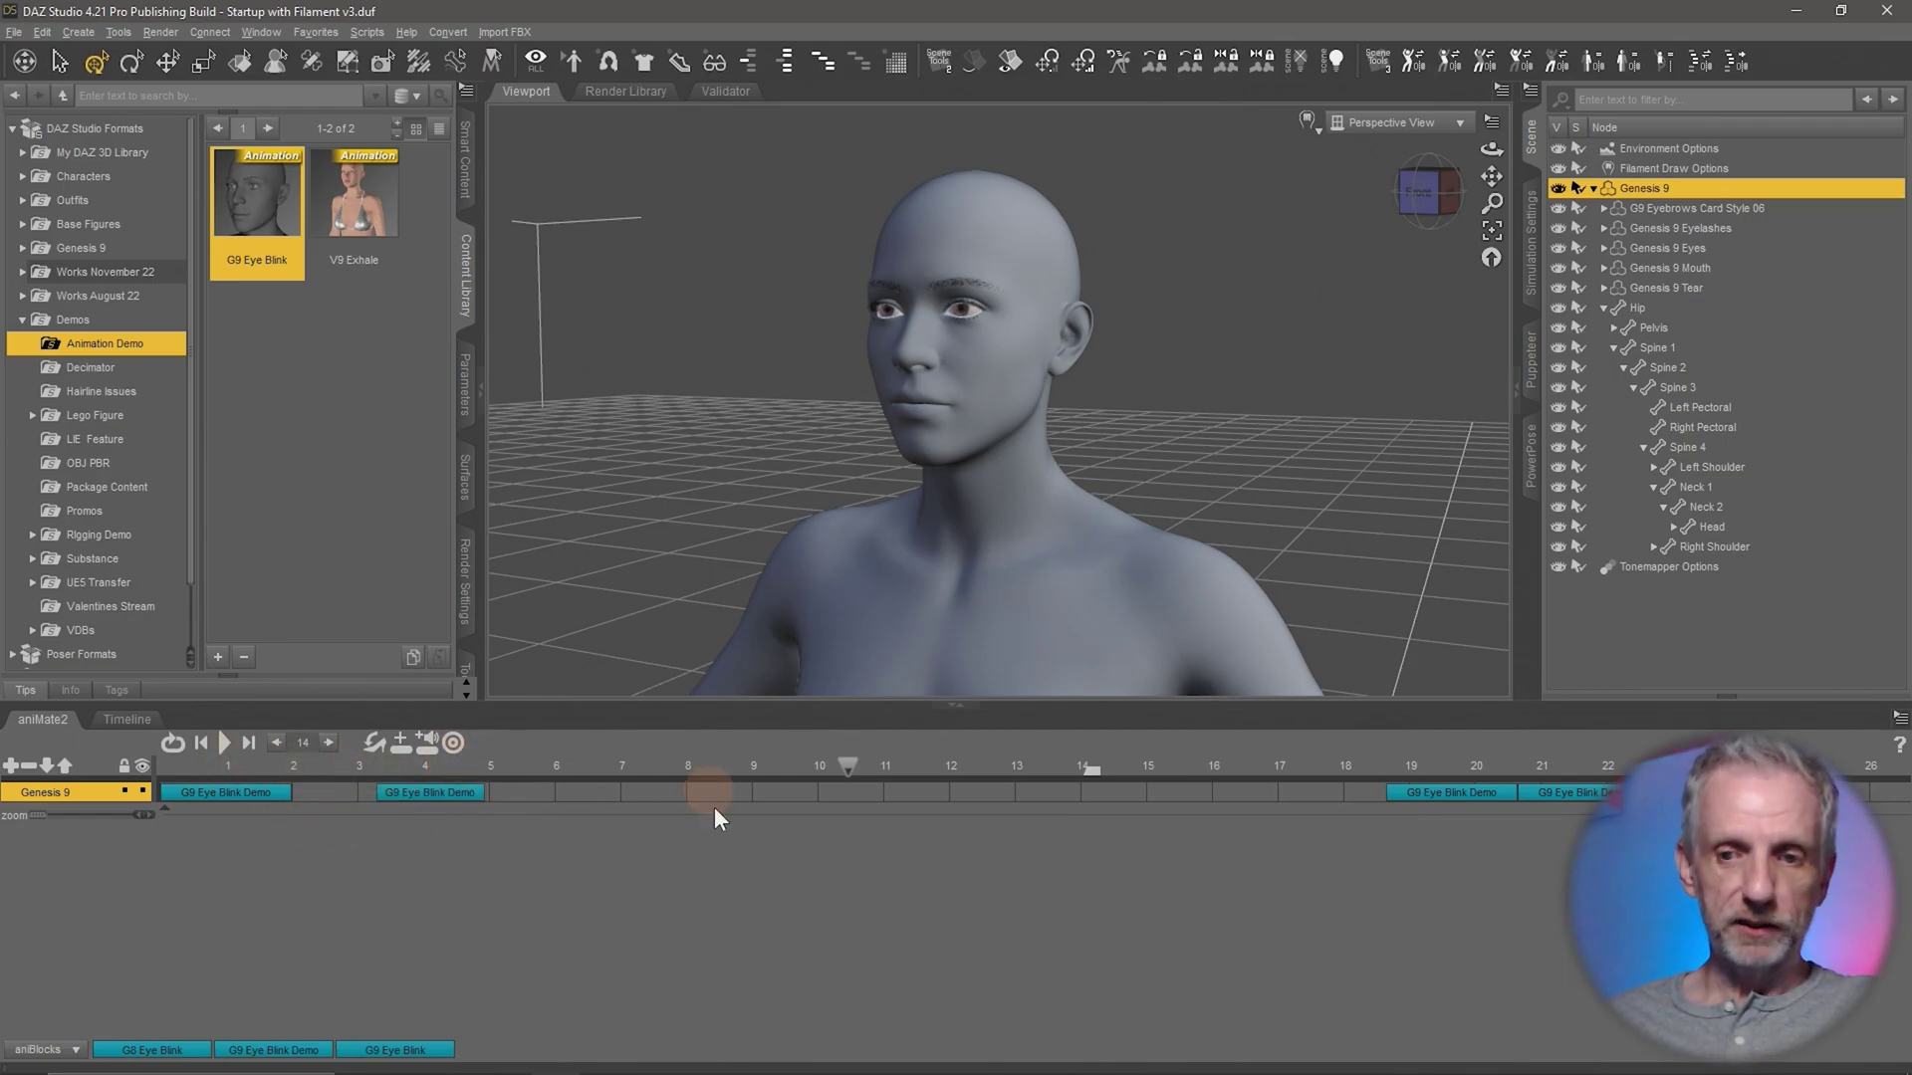
# - Pull a later blink back to frame 6, lower its speed, and nudge the third blink earlier
pyautogui.moveTo(1431, 789); pyautogui.dragTo(628, 792)
pyautogui.click(667, 791)
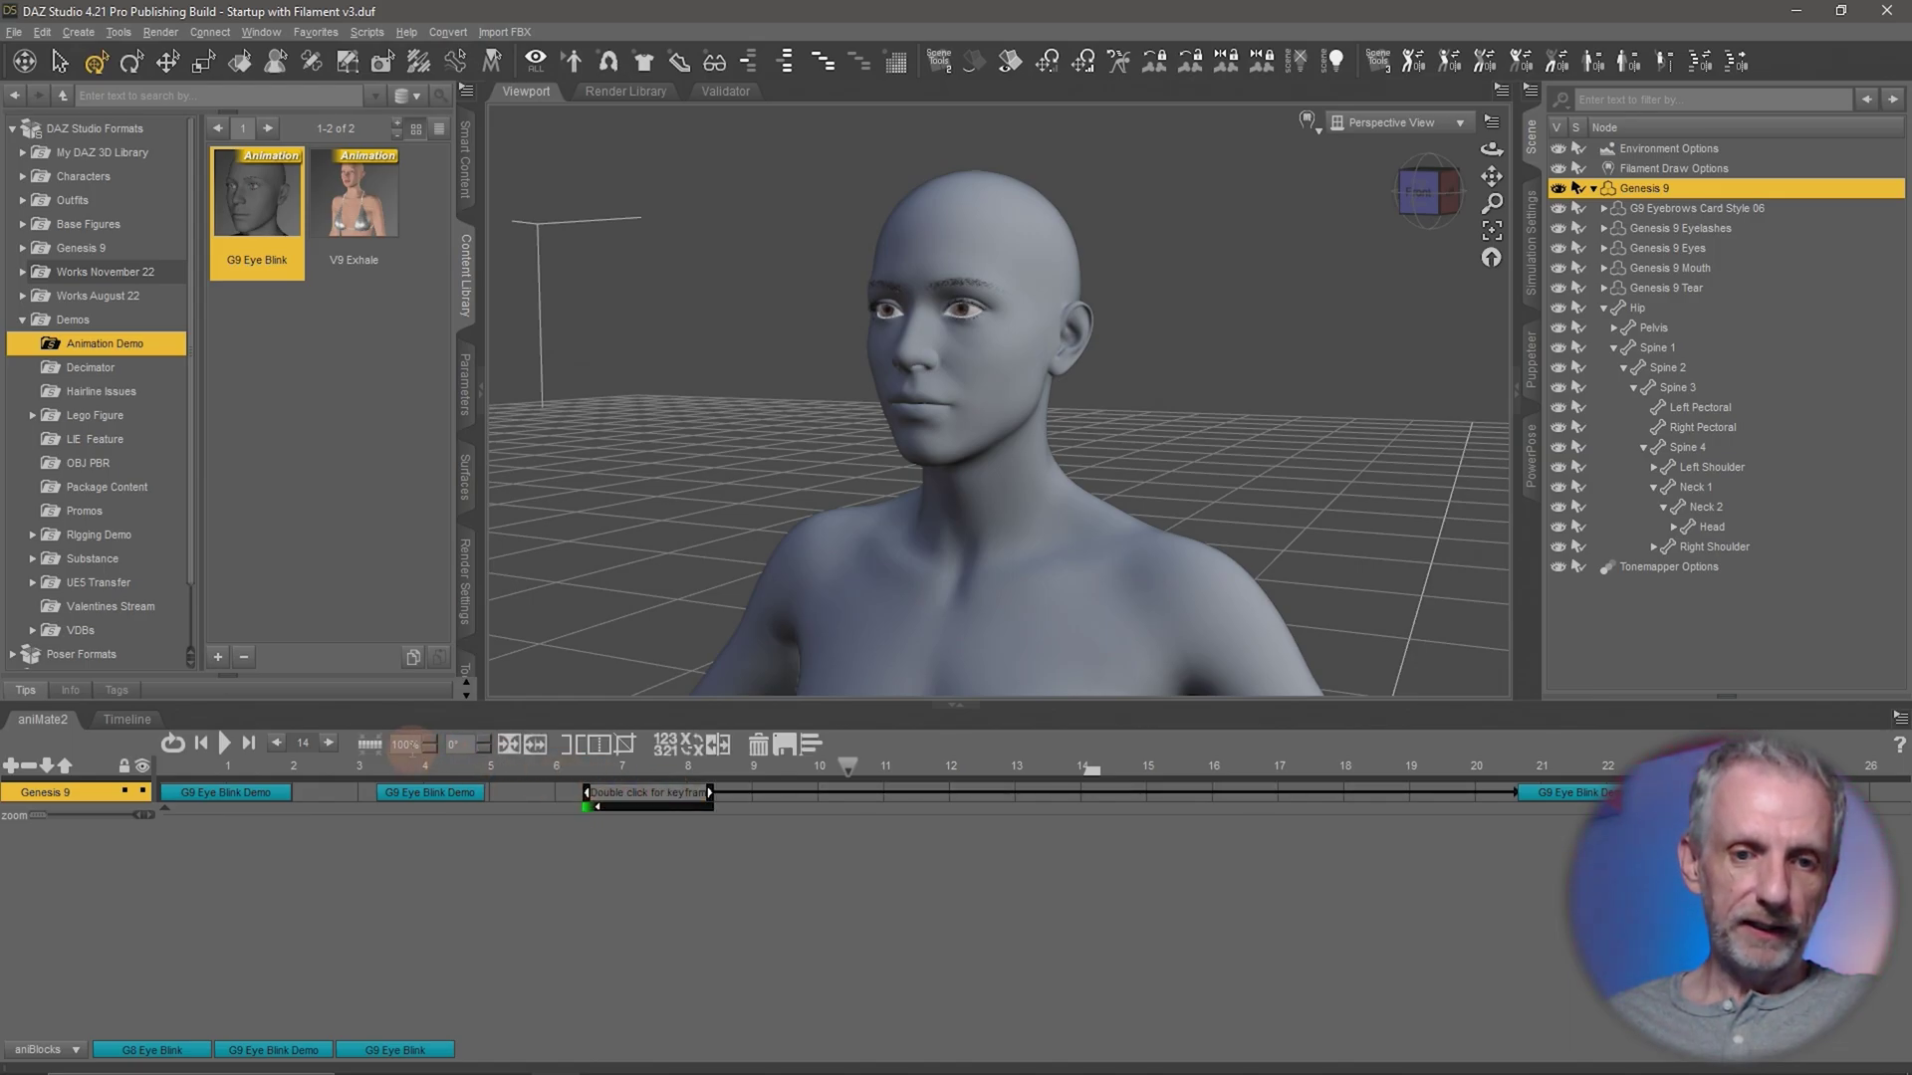
pyautogui.doubleClick(411, 744)
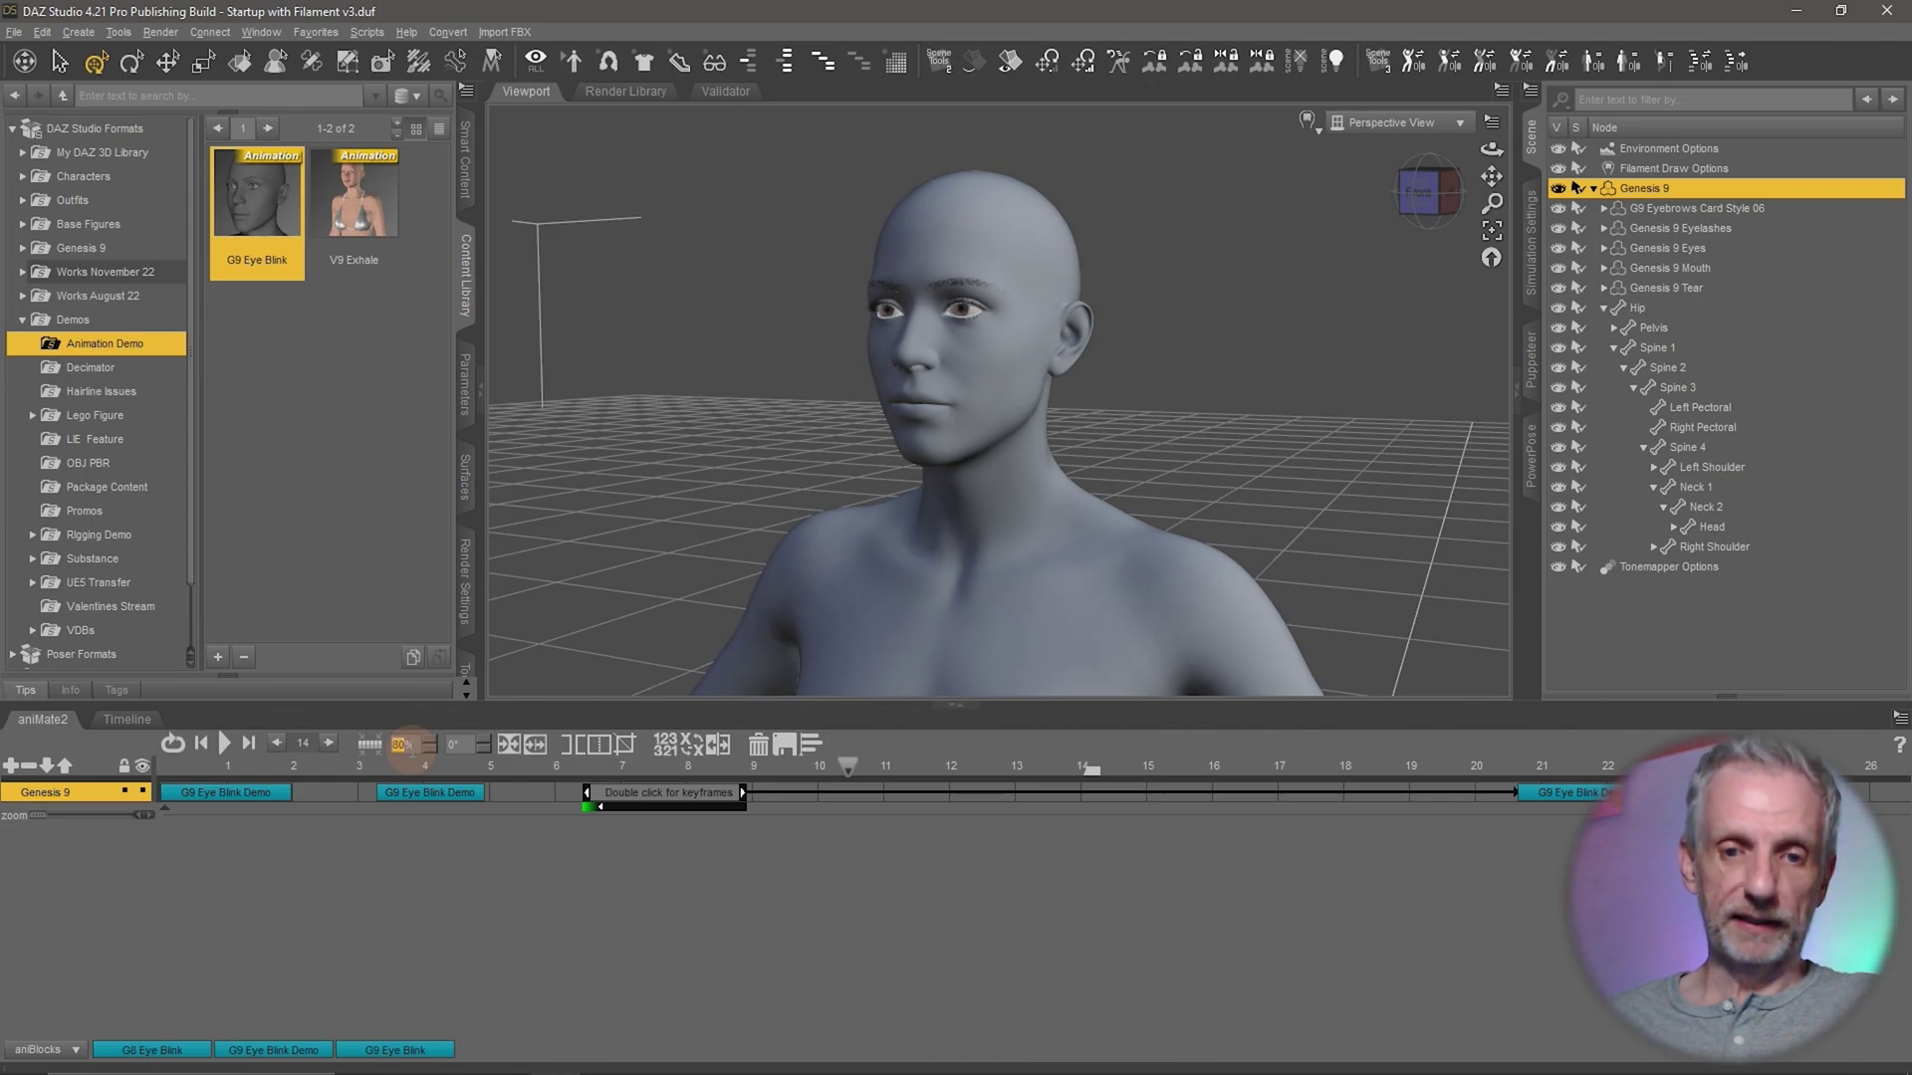
pyautogui.click(652, 906)
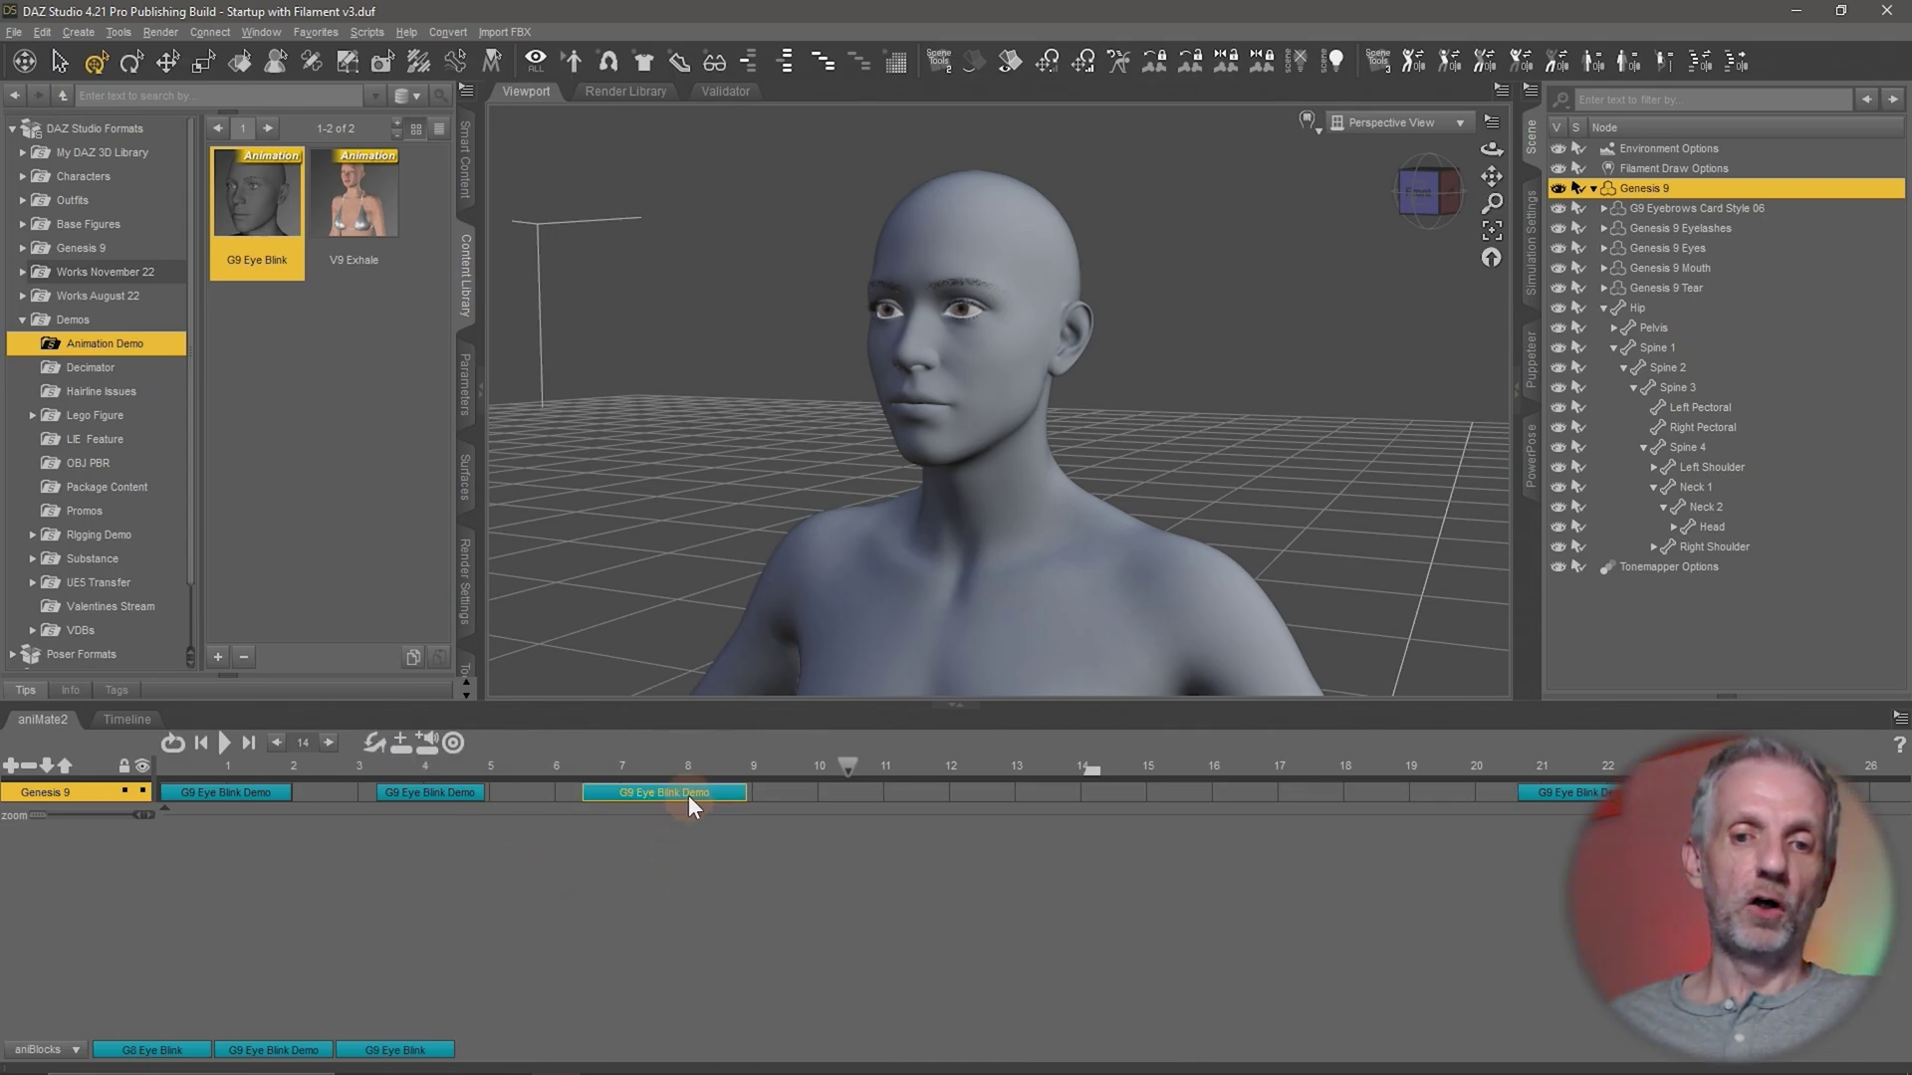
pyautogui.moveTo(689, 795); pyautogui.dragTo(654, 795)
# - Play the four blinks from the start and extend the playback range to about frame 16
pyautogui.moveTo(853, 756); pyautogui.dragTo(181, 806)
pyautogui.click(225, 746)
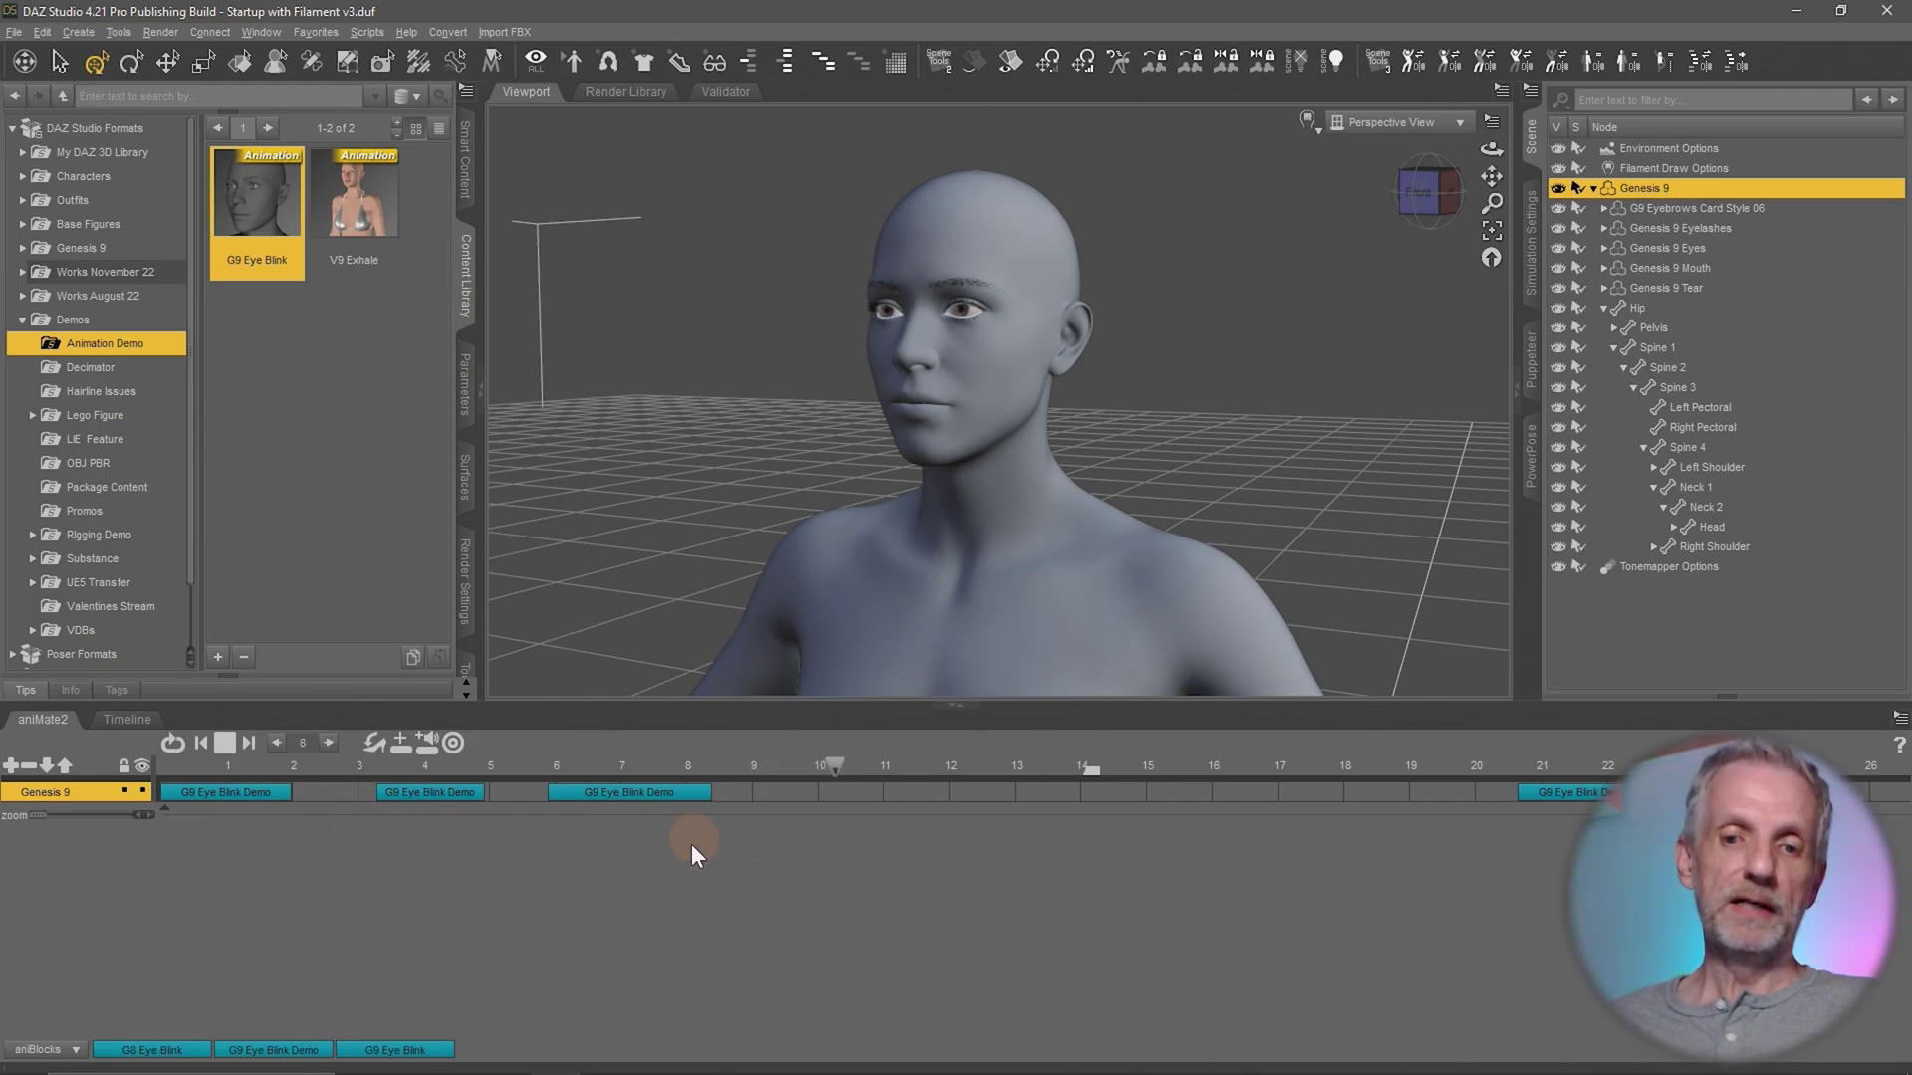
pyautogui.click(225, 746)
pyautogui.click(935, 800)
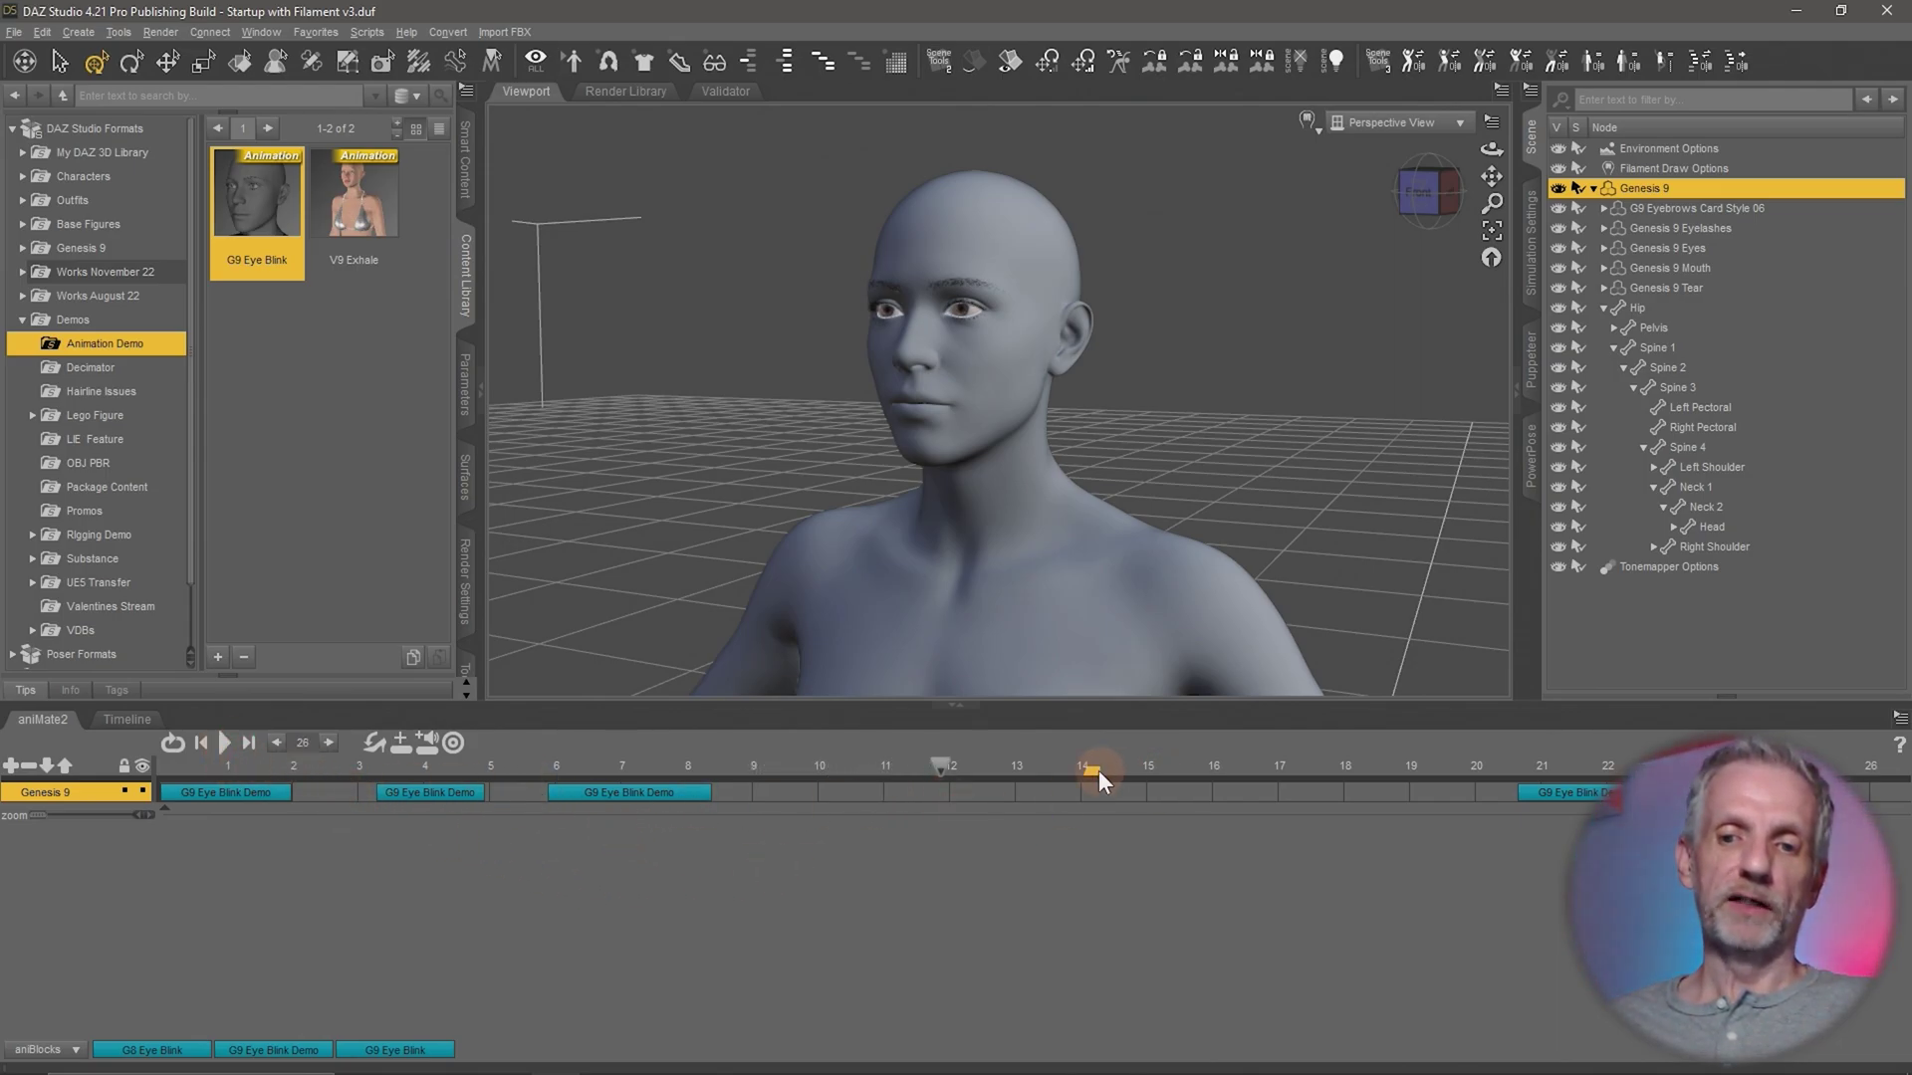
pyautogui.moveTo(1239, 793)
pyautogui.mouseDown()
pyautogui.moveTo(1084, 831)
pyautogui.moveTo(855, 832)
pyautogui.mouseUp()
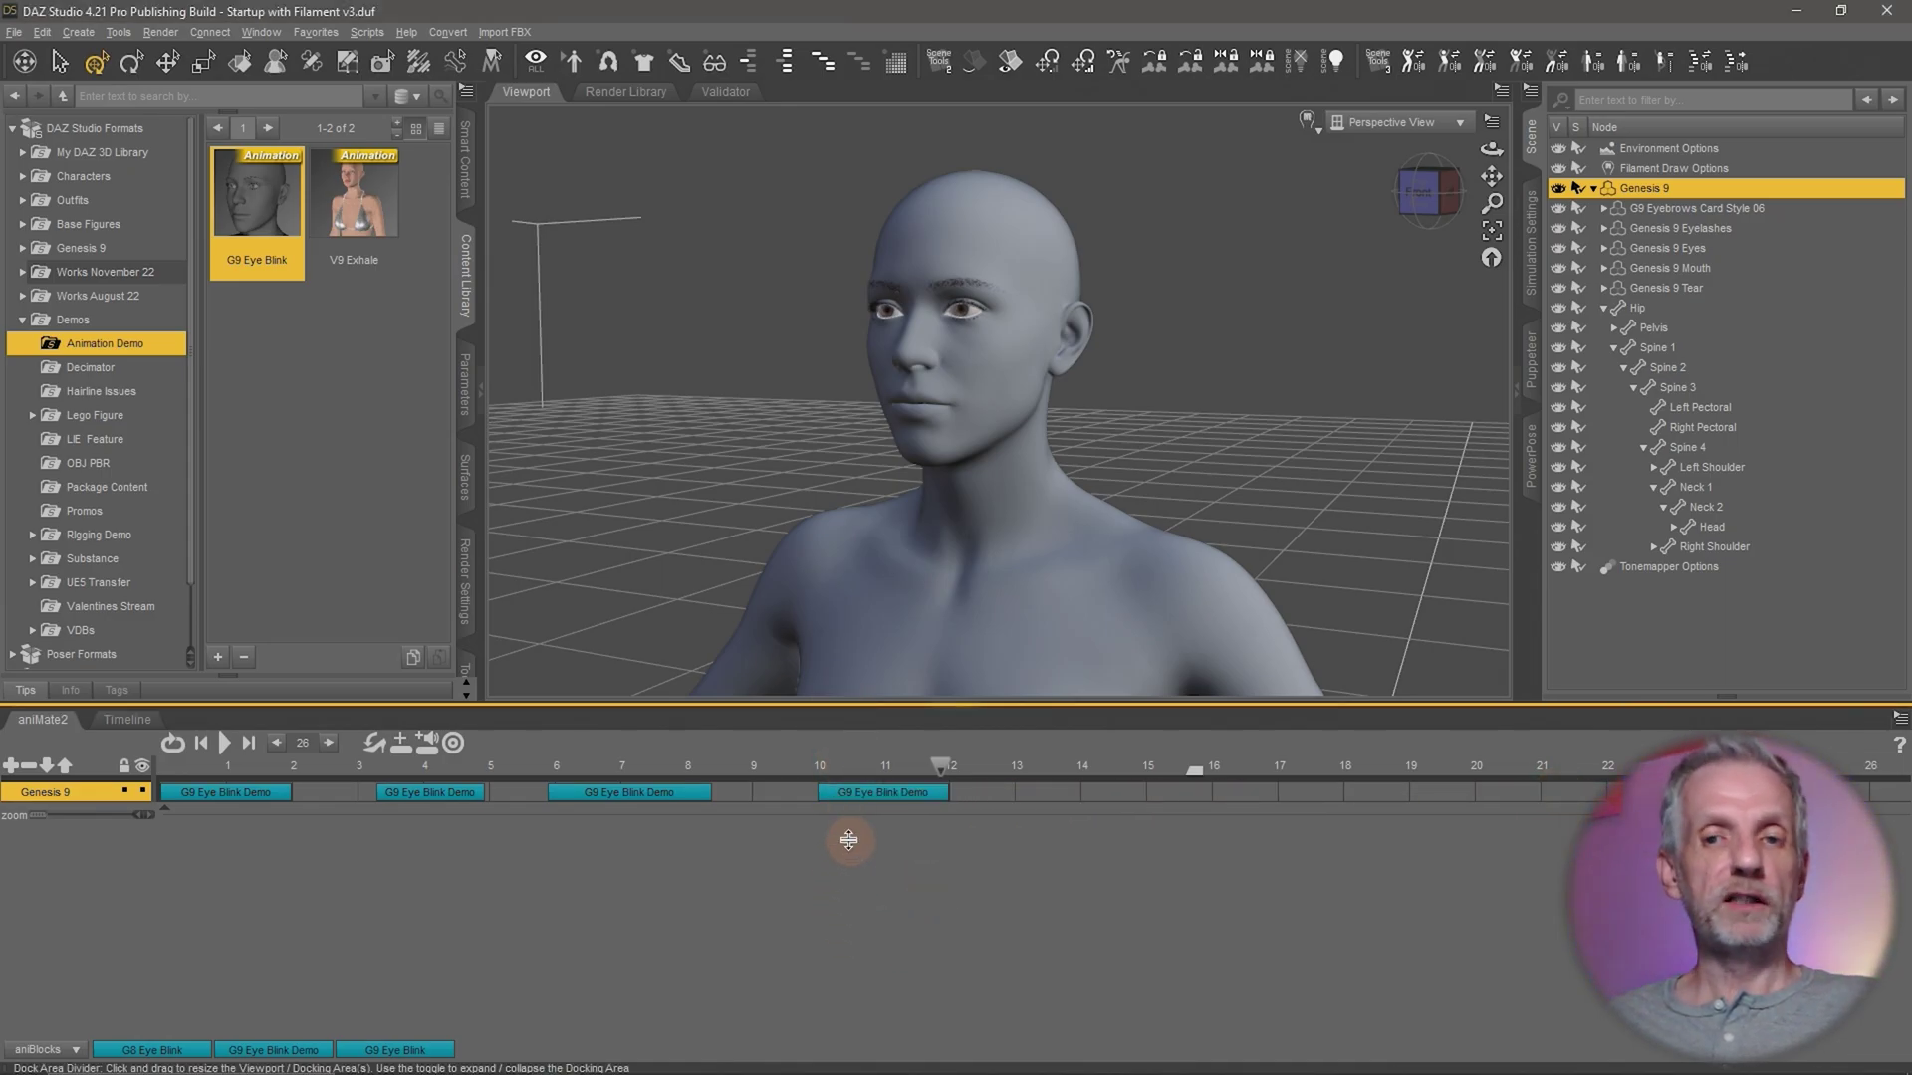
# - Enlarge the viewport and play back the four G9 Eye Blink Demo clips across frames 0–12
pyautogui.moveTo(848, 839); pyautogui.dragTo(848, 841)
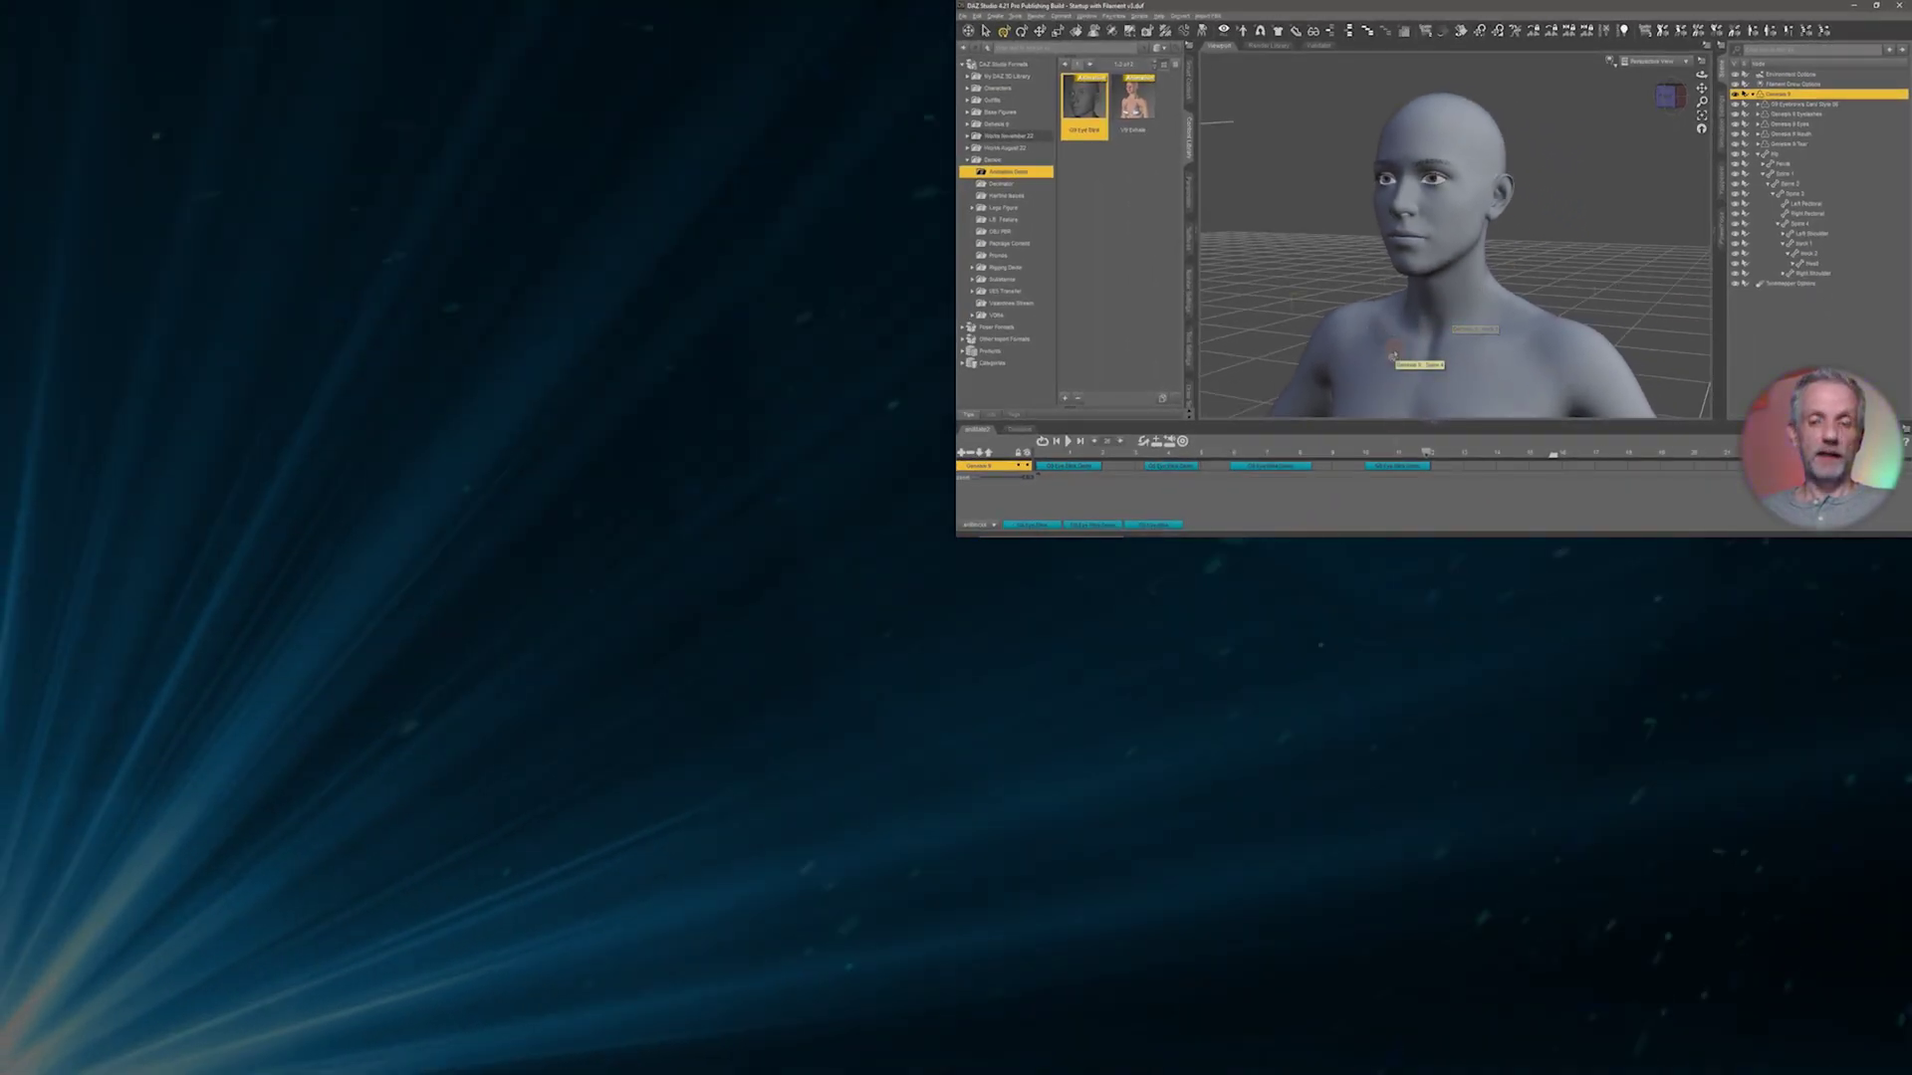
pyautogui.click(1068, 441)
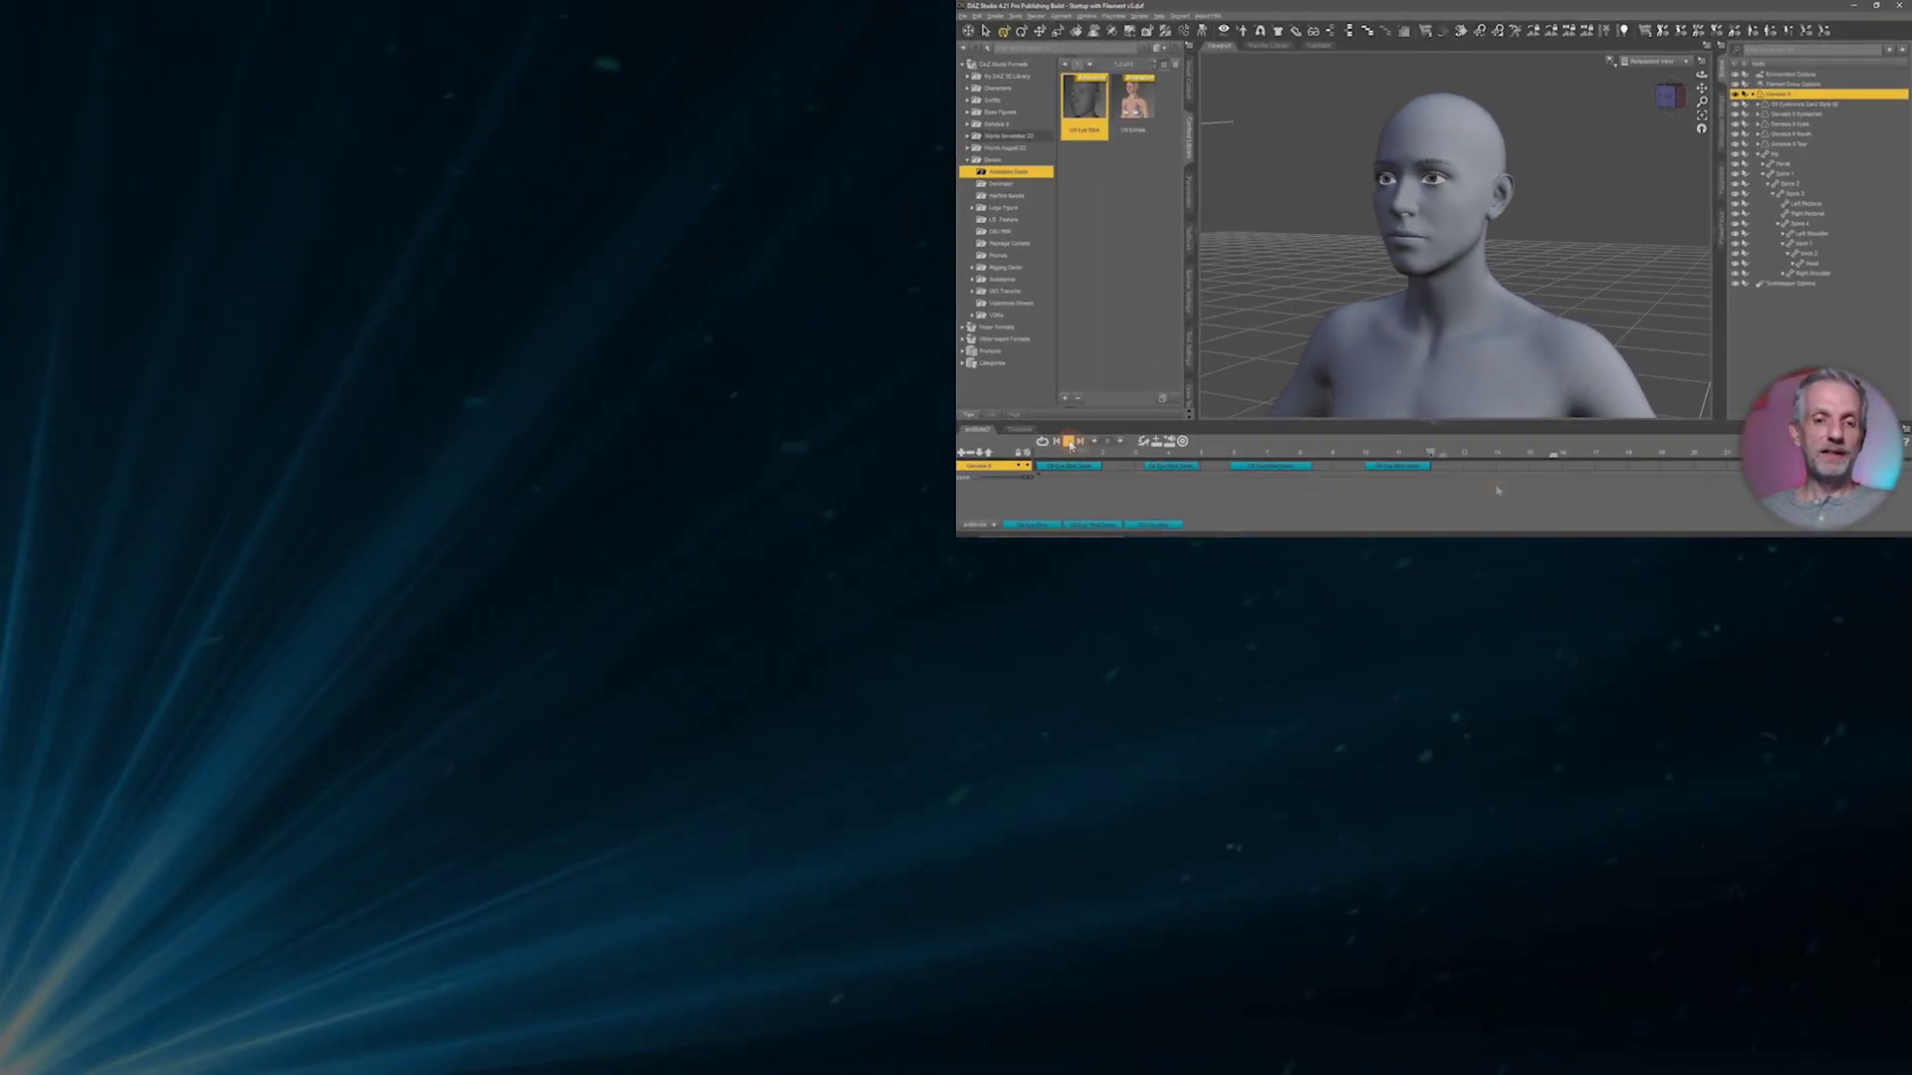